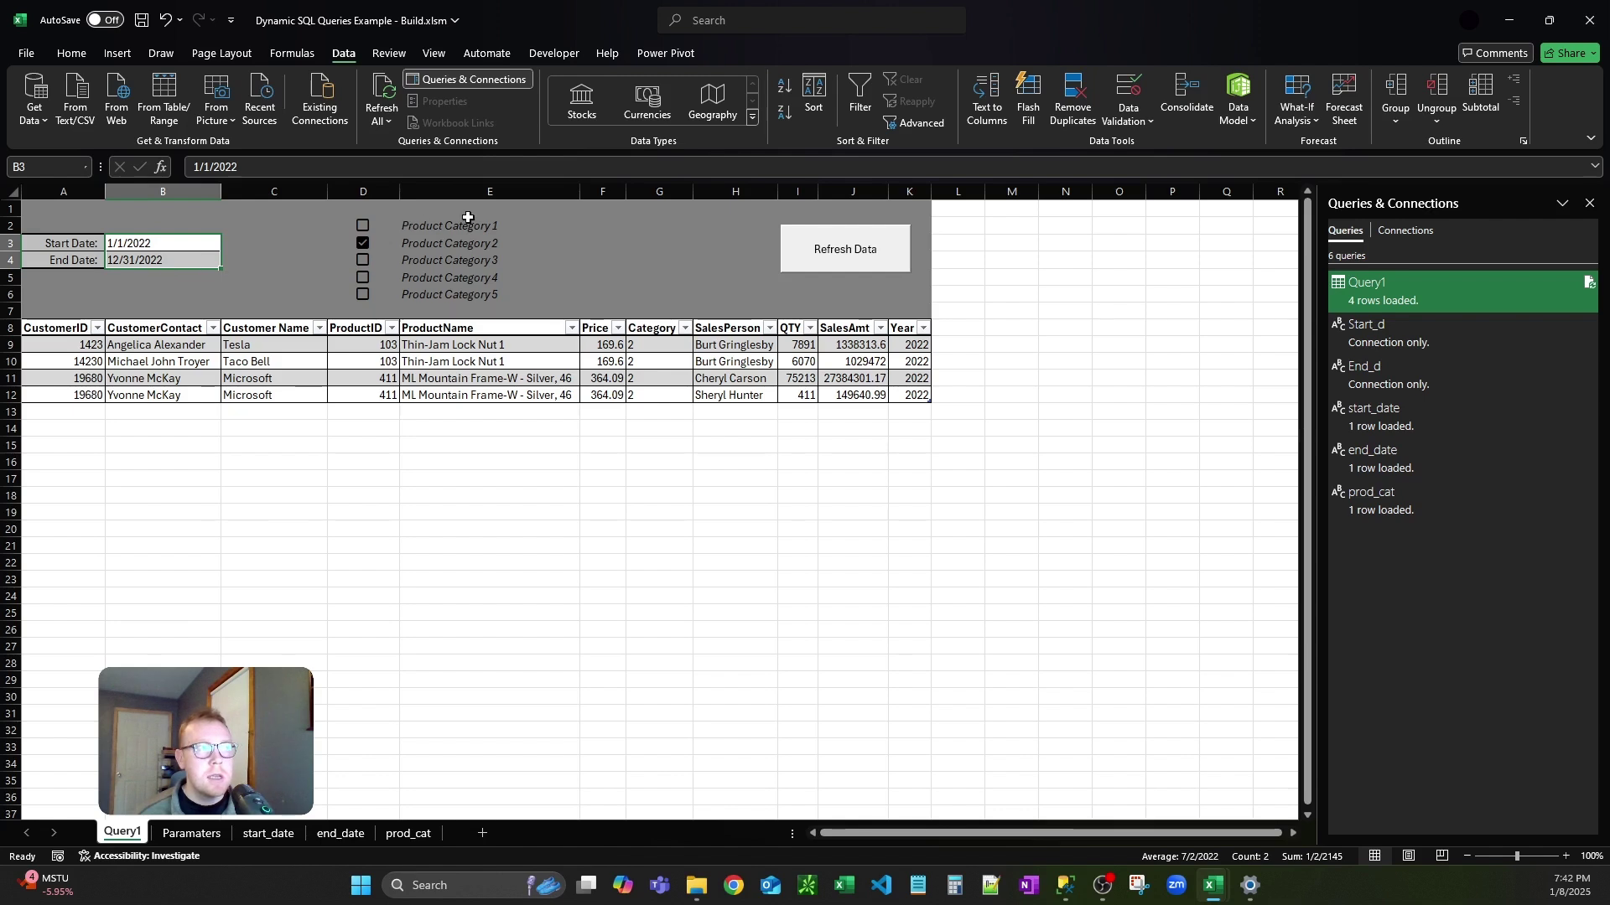
# - Switch the product filter from Product Category 2 to Product Category 4 and refresh the sales data
pyautogui.click(602, 275)
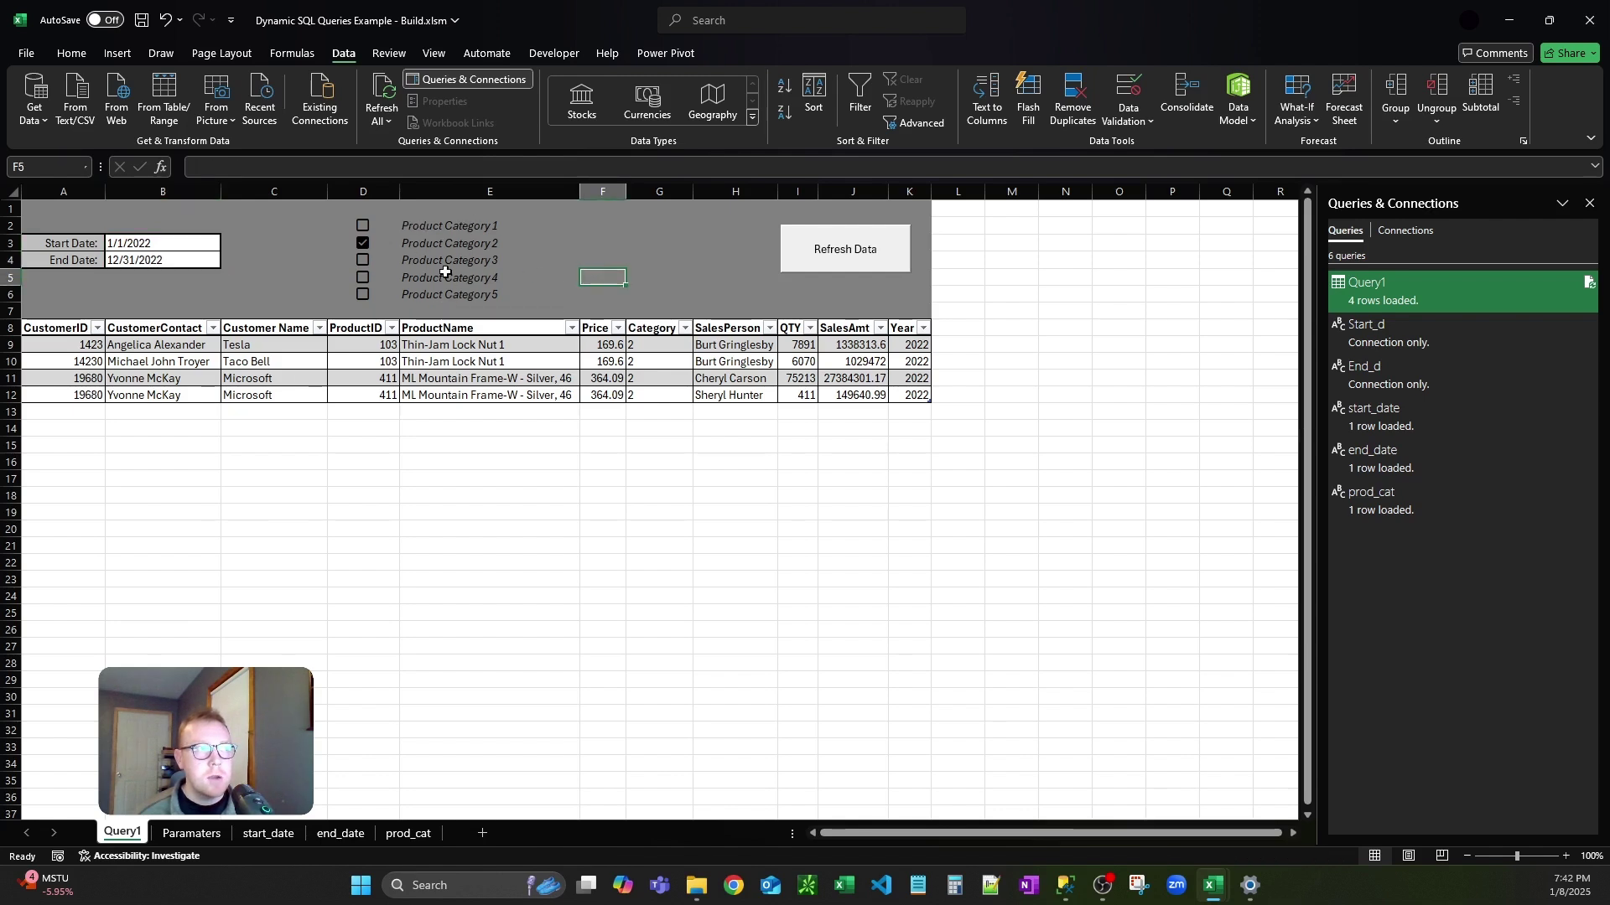
pyautogui.click(363, 277)
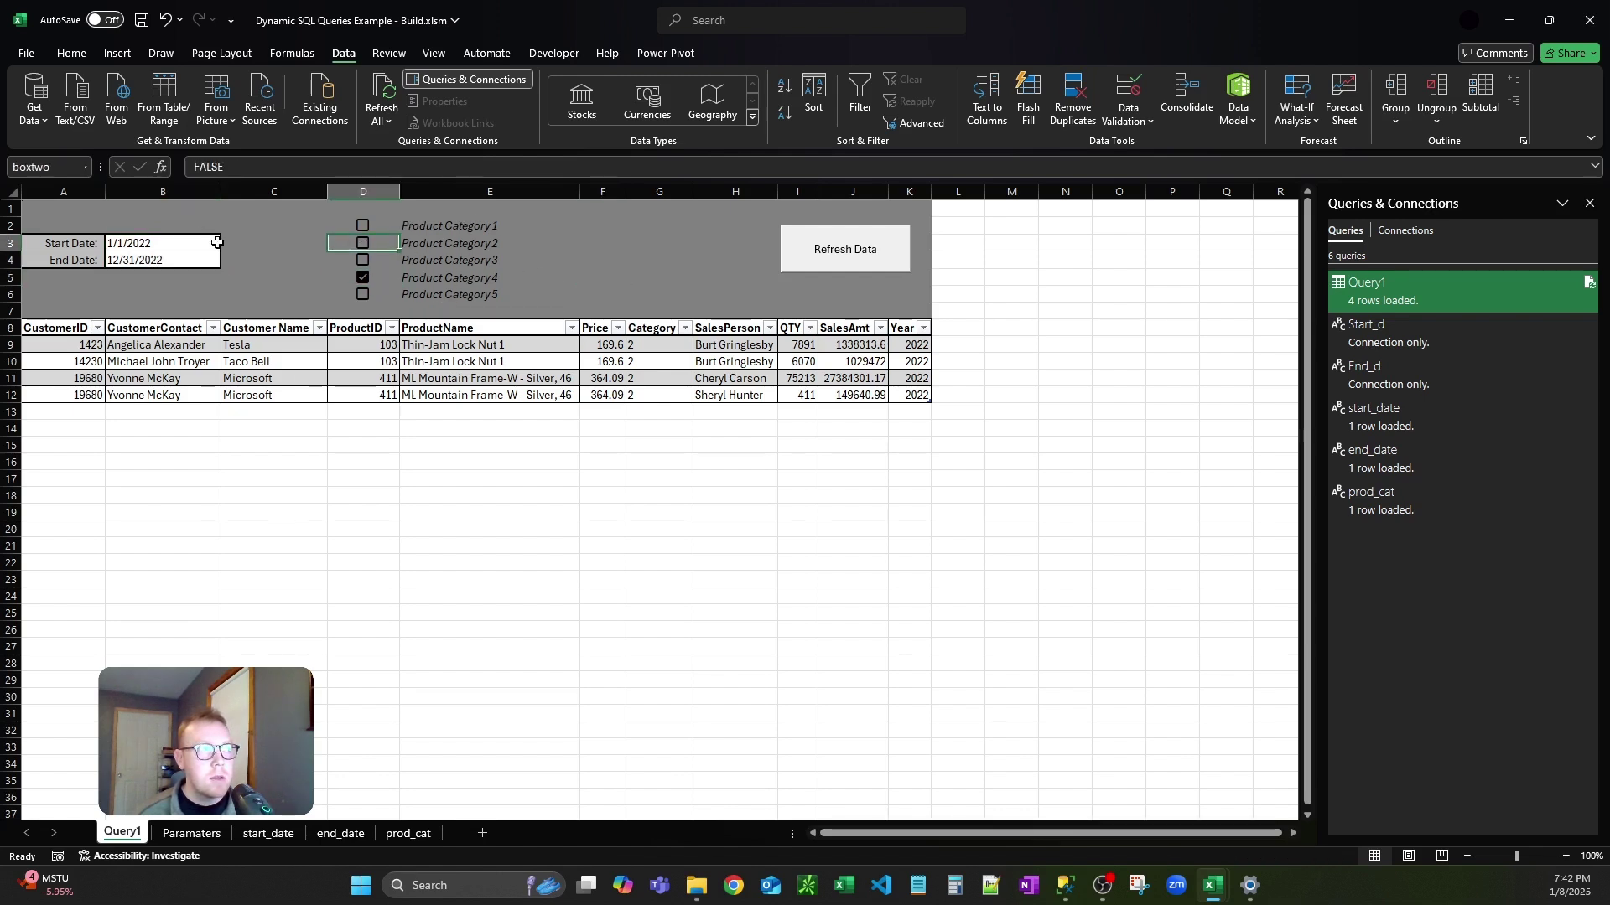
pyautogui.click(872, 251)
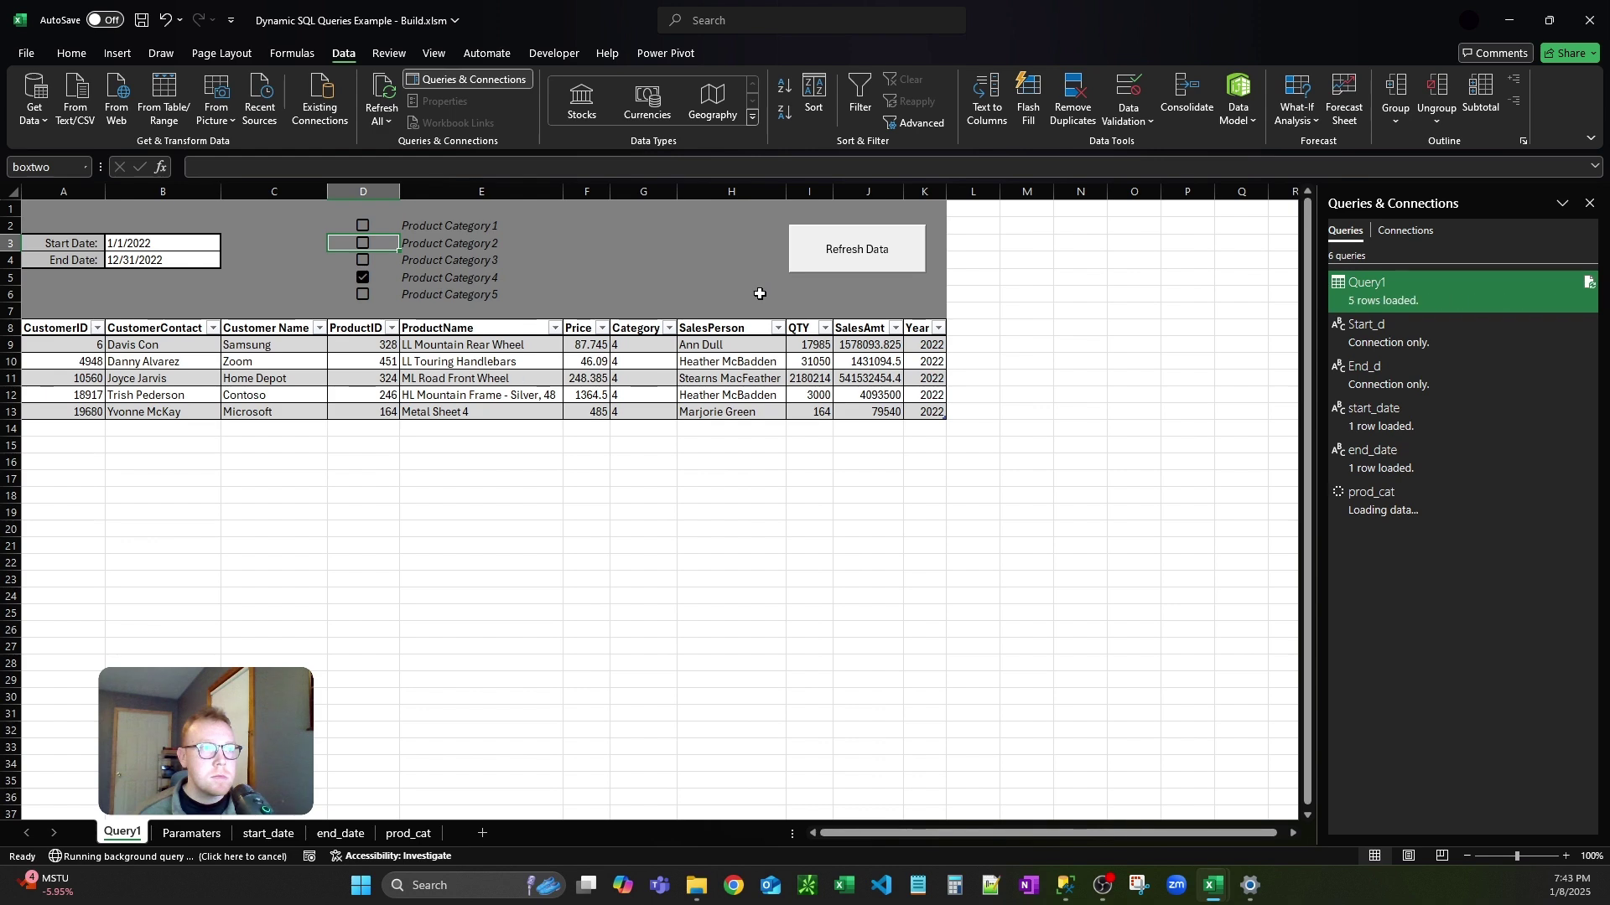
pyautogui.click(629, 275)
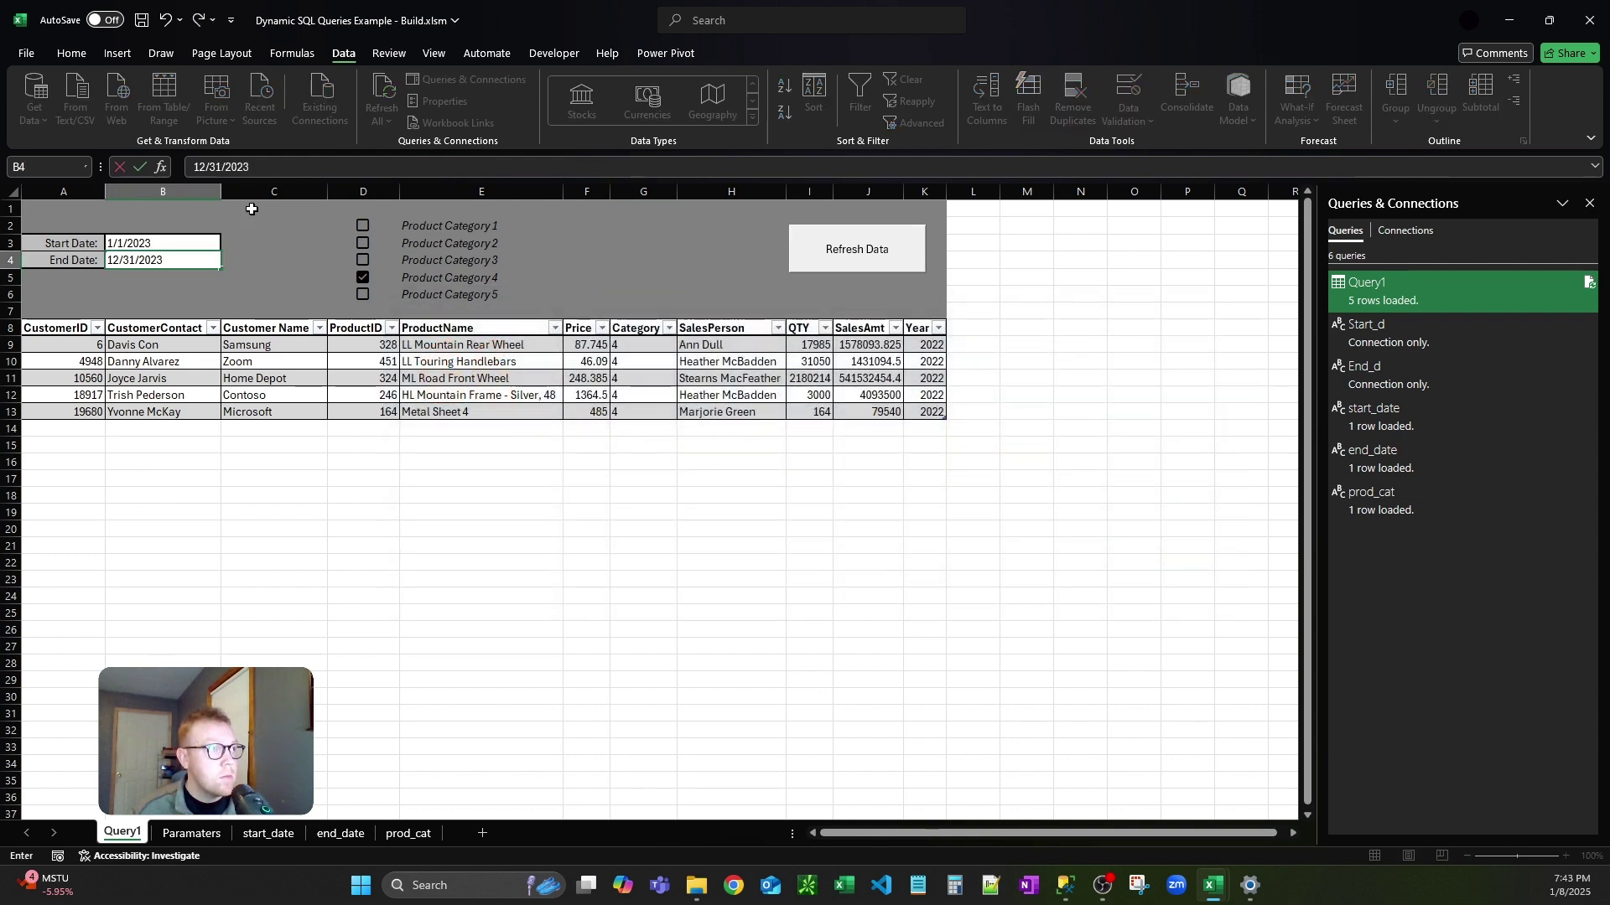
# - Set the date range to 1/1/2023 through 12/31/2023, tick only Product Category 5, and refresh the sales data
pyautogui.press('Return')
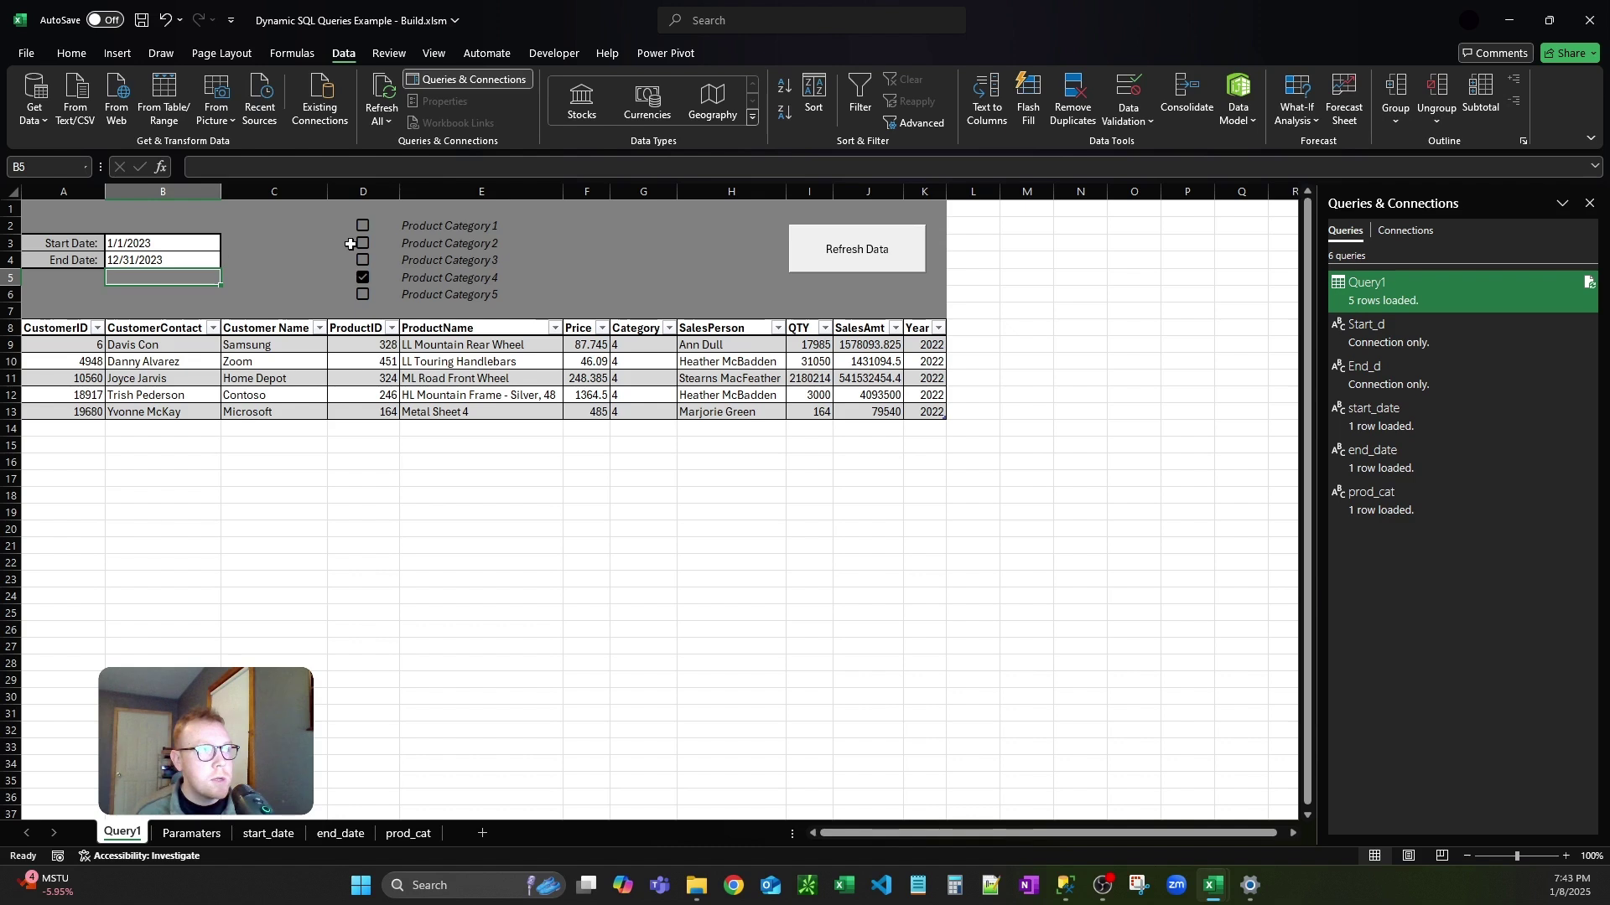
pyautogui.click(363, 279)
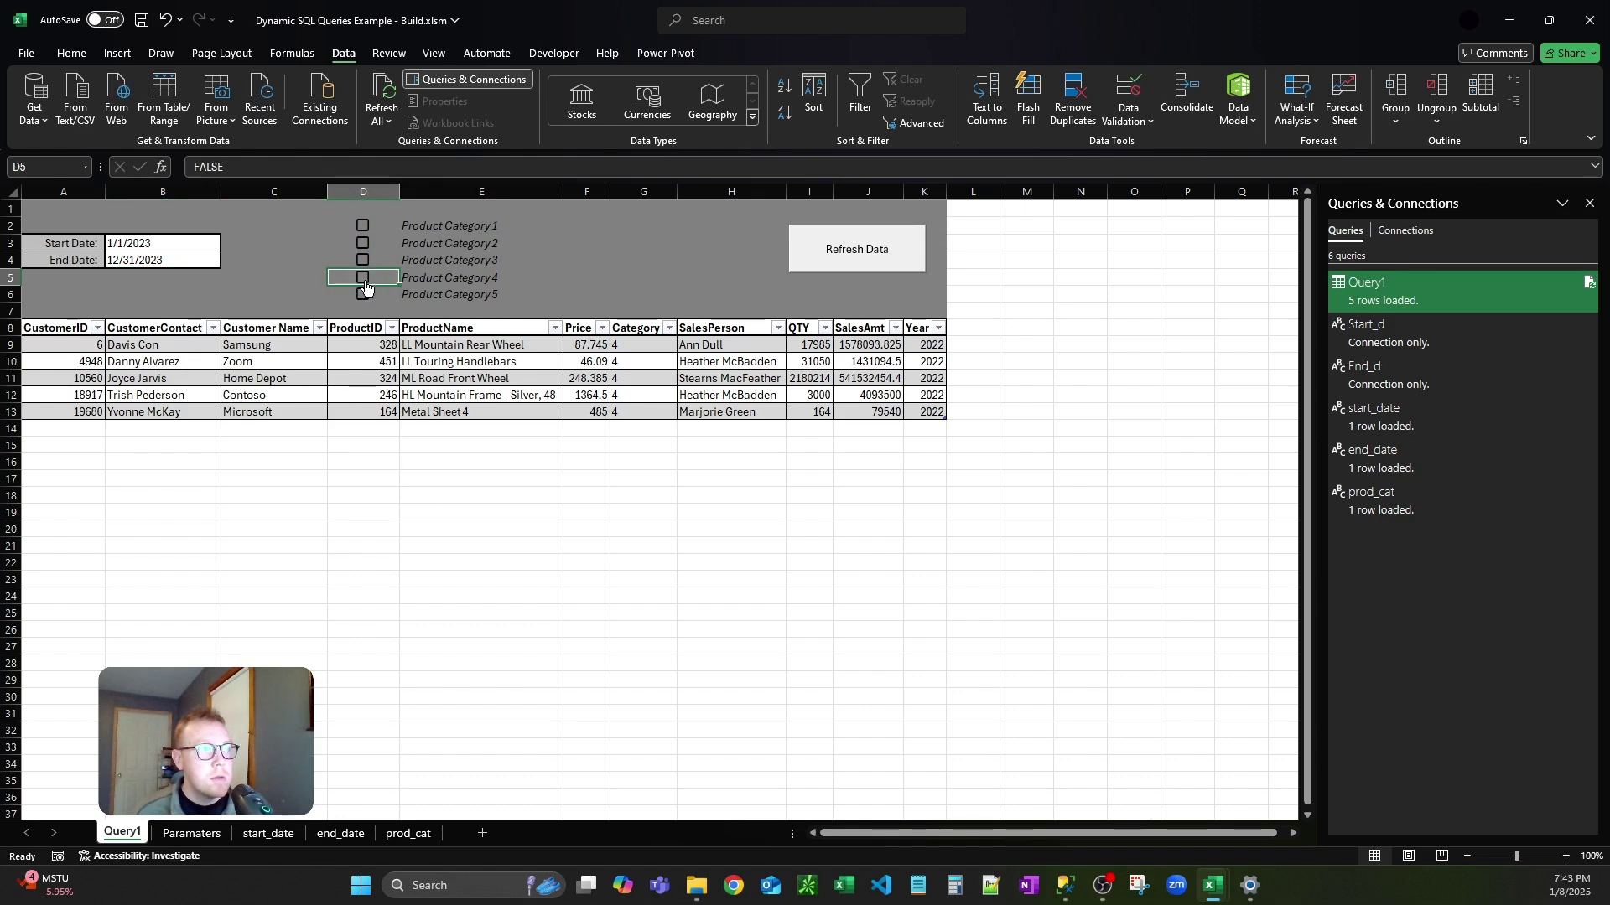
pyautogui.click(363, 294)
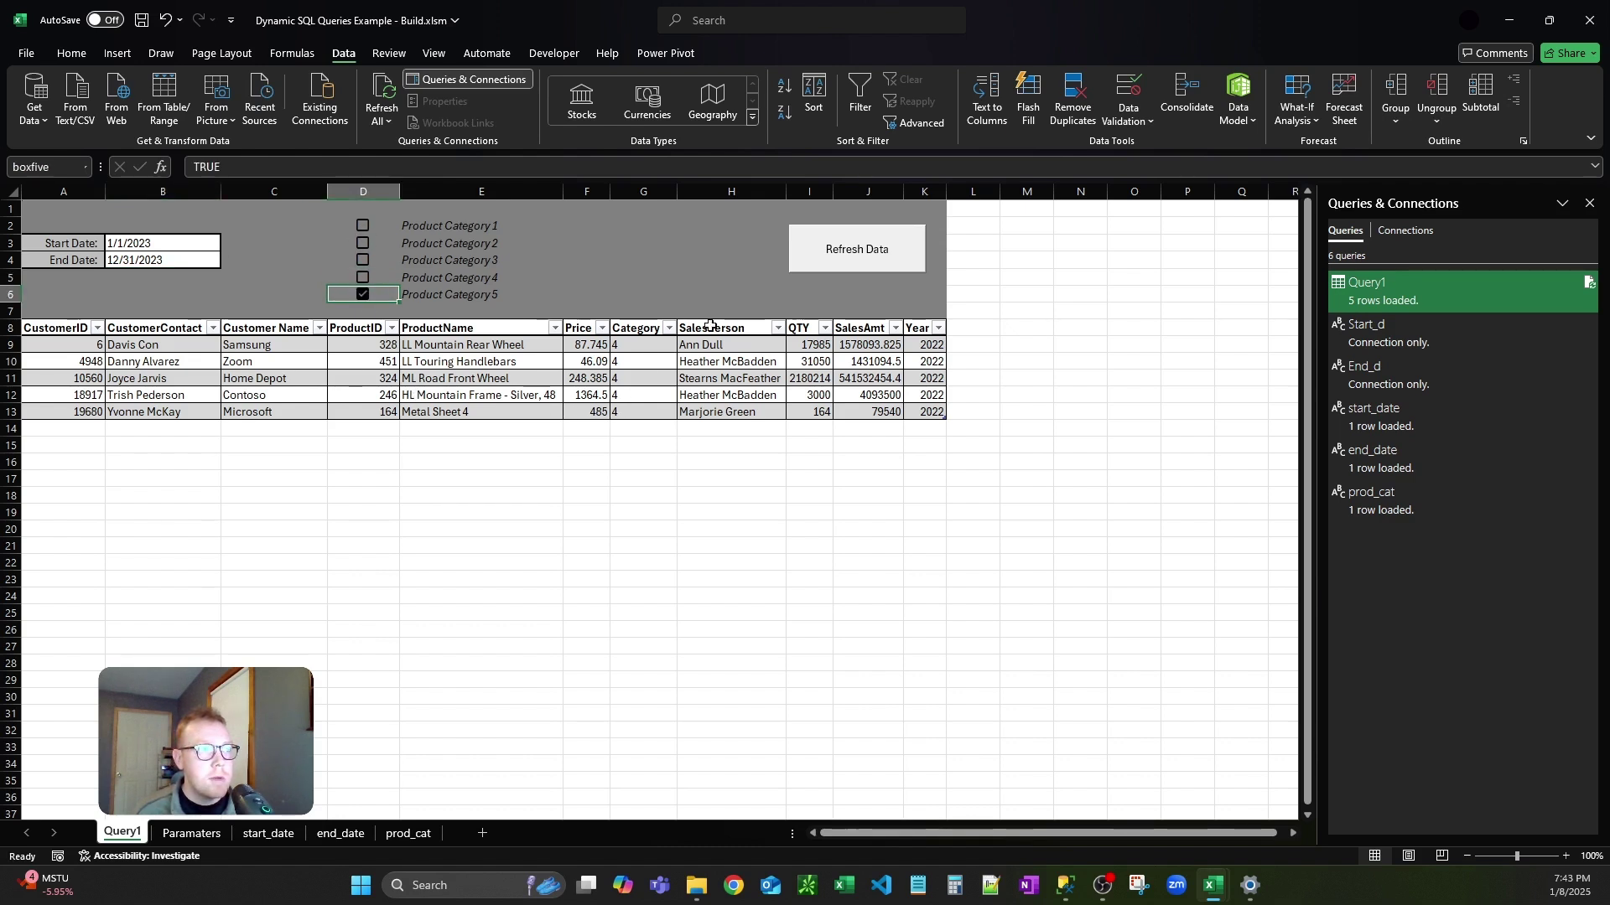
pyautogui.click(850, 267)
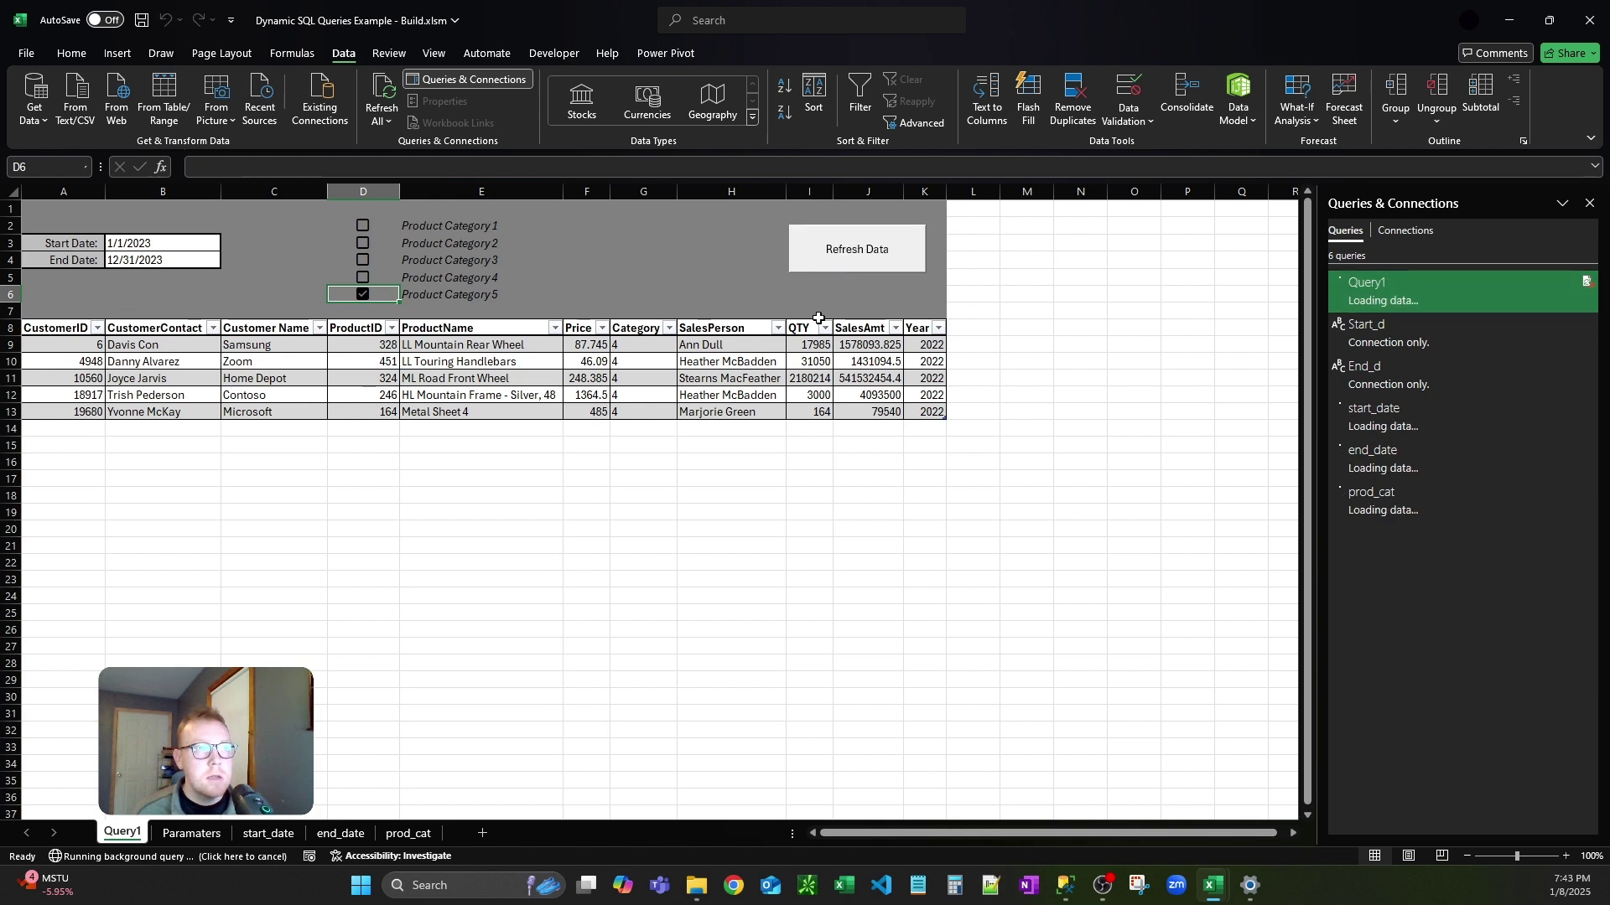
pyautogui.click(591, 380)
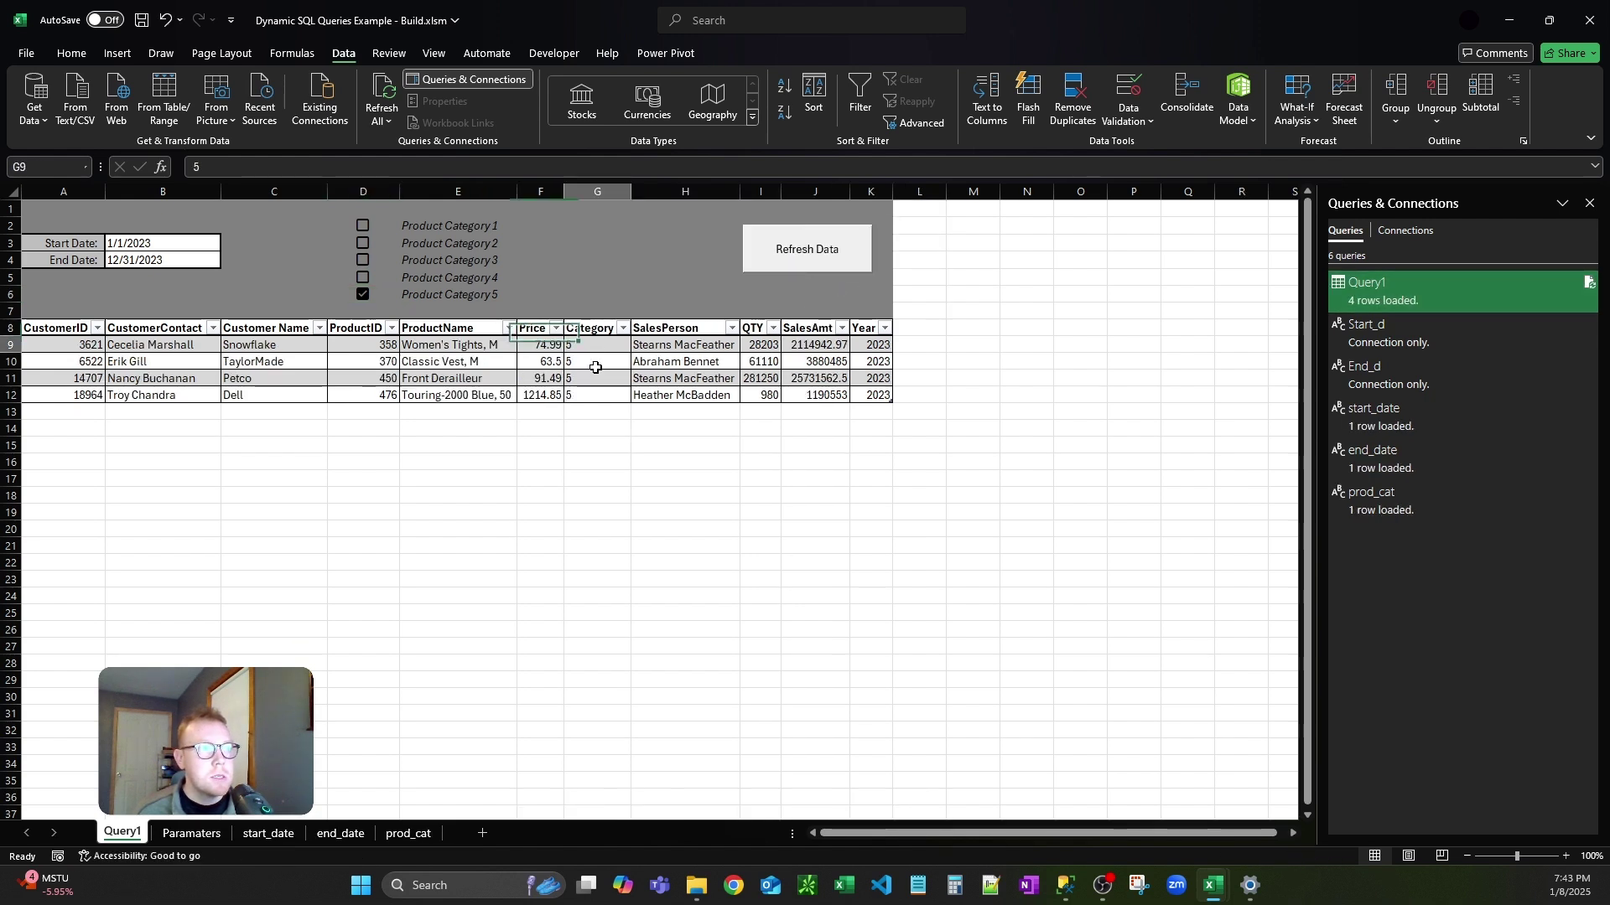
pyautogui.moveTo(876, 346); pyautogui.dragTo(888, 384)
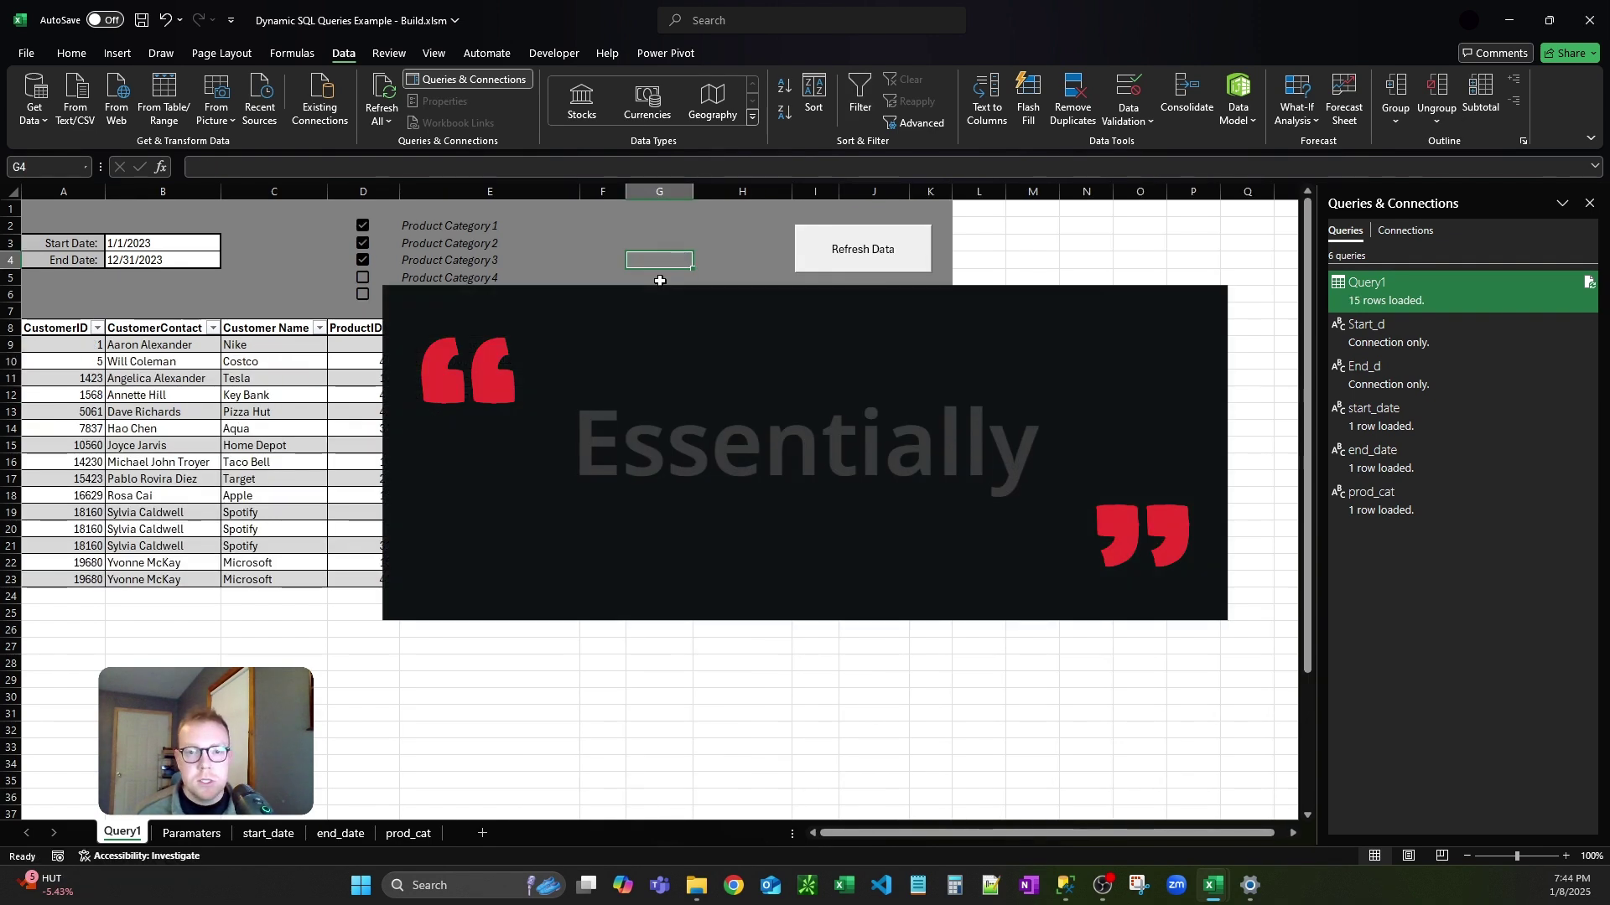
# - Review the start and end dates, the returned sales rows, and the list of five product categories
pyautogui.moveTo(186, 244); pyautogui.dragTo(186, 261)
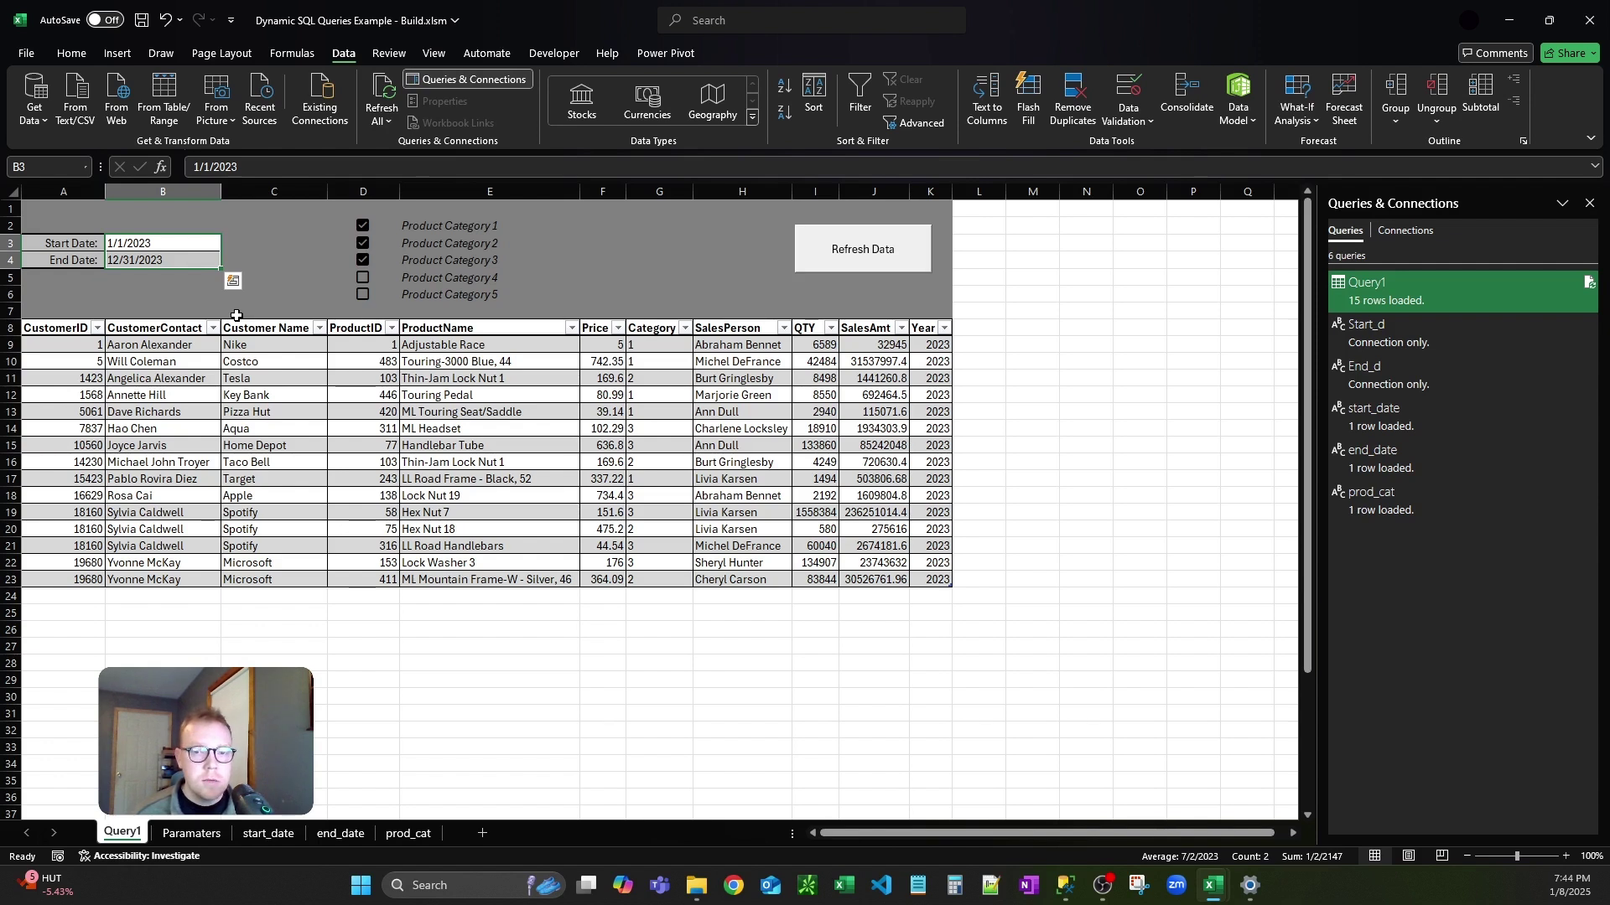
pyautogui.moveTo(67, 374); pyautogui.dragTo(893, 397)
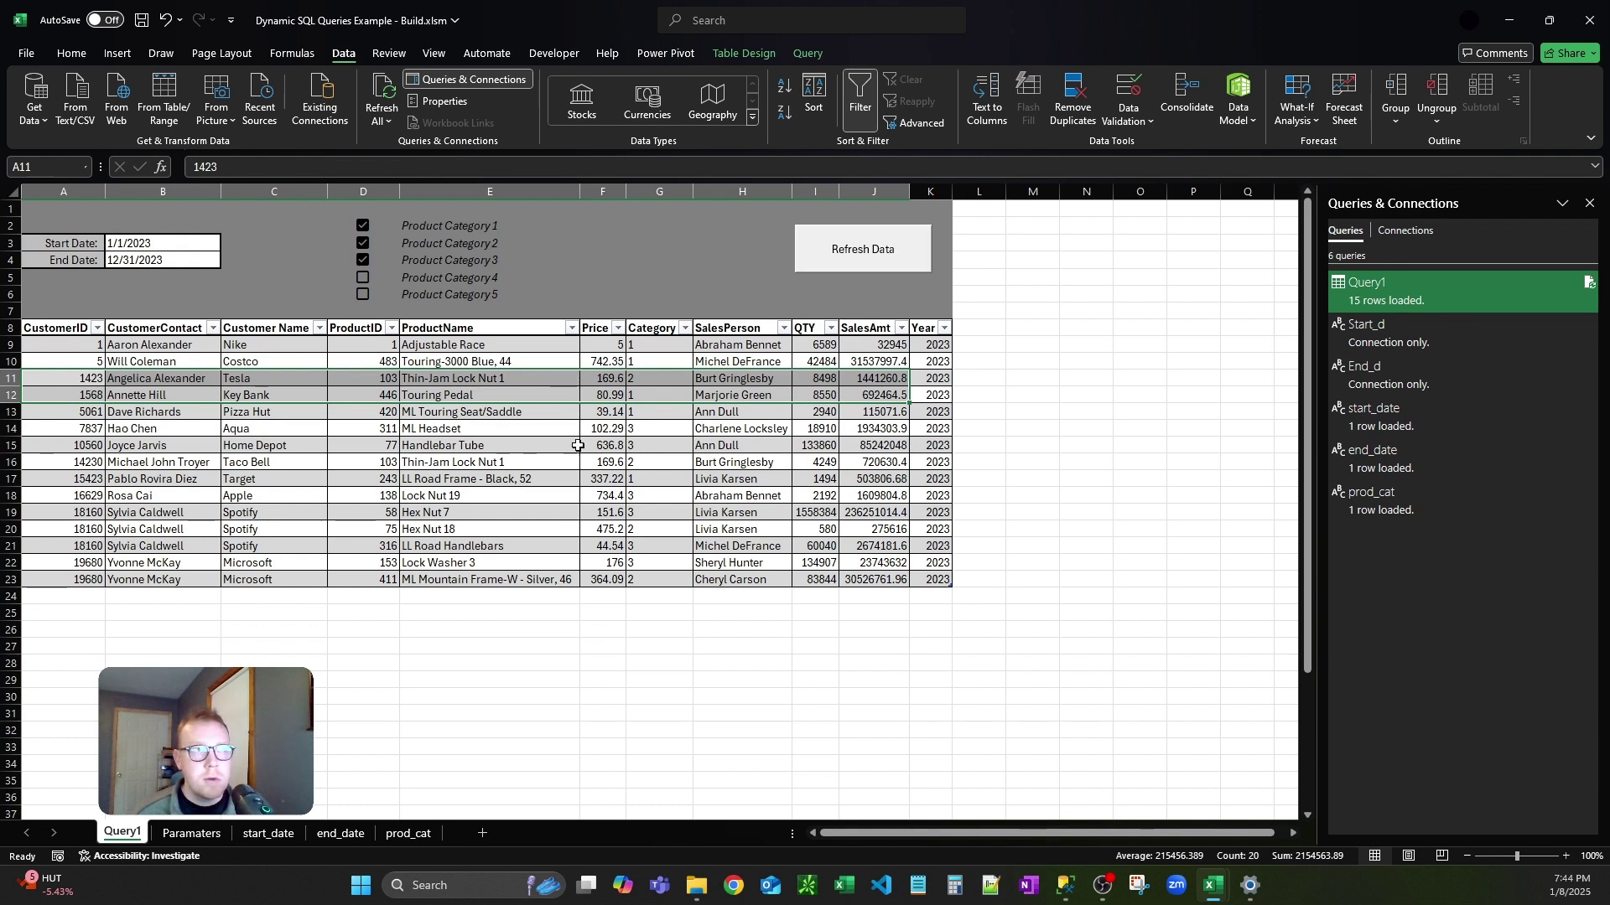
pyautogui.click(179, 251)
pyautogui.moveTo(179, 251); pyautogui.dragTo(179, 255)
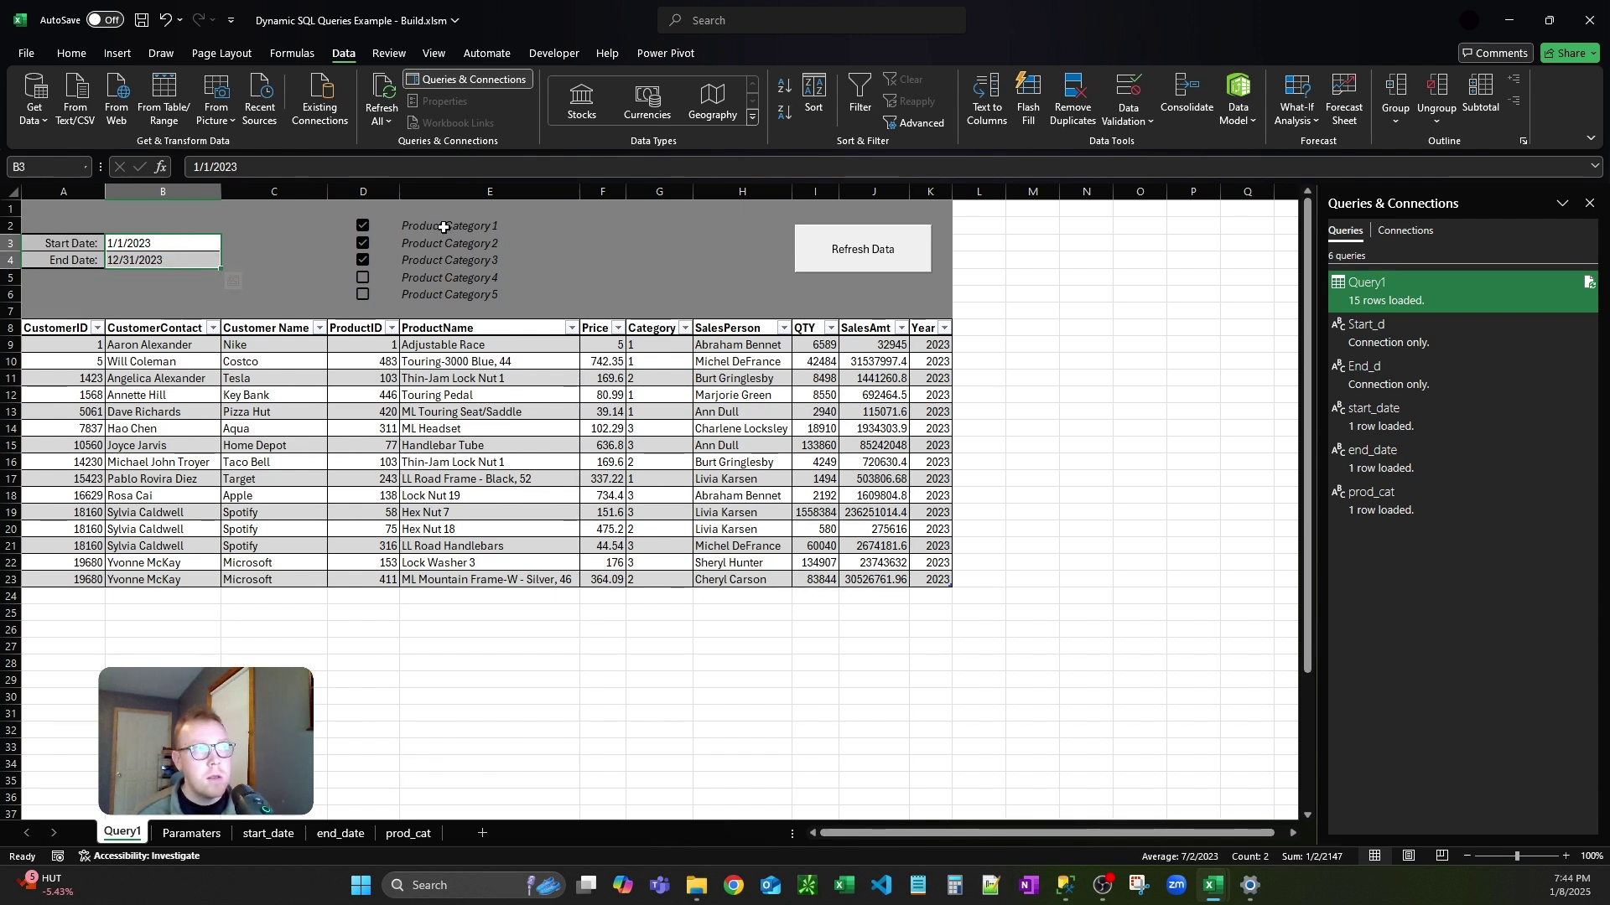
pyautogui.moveTo(441, 227); pyautogui.dragTo(454, 292)
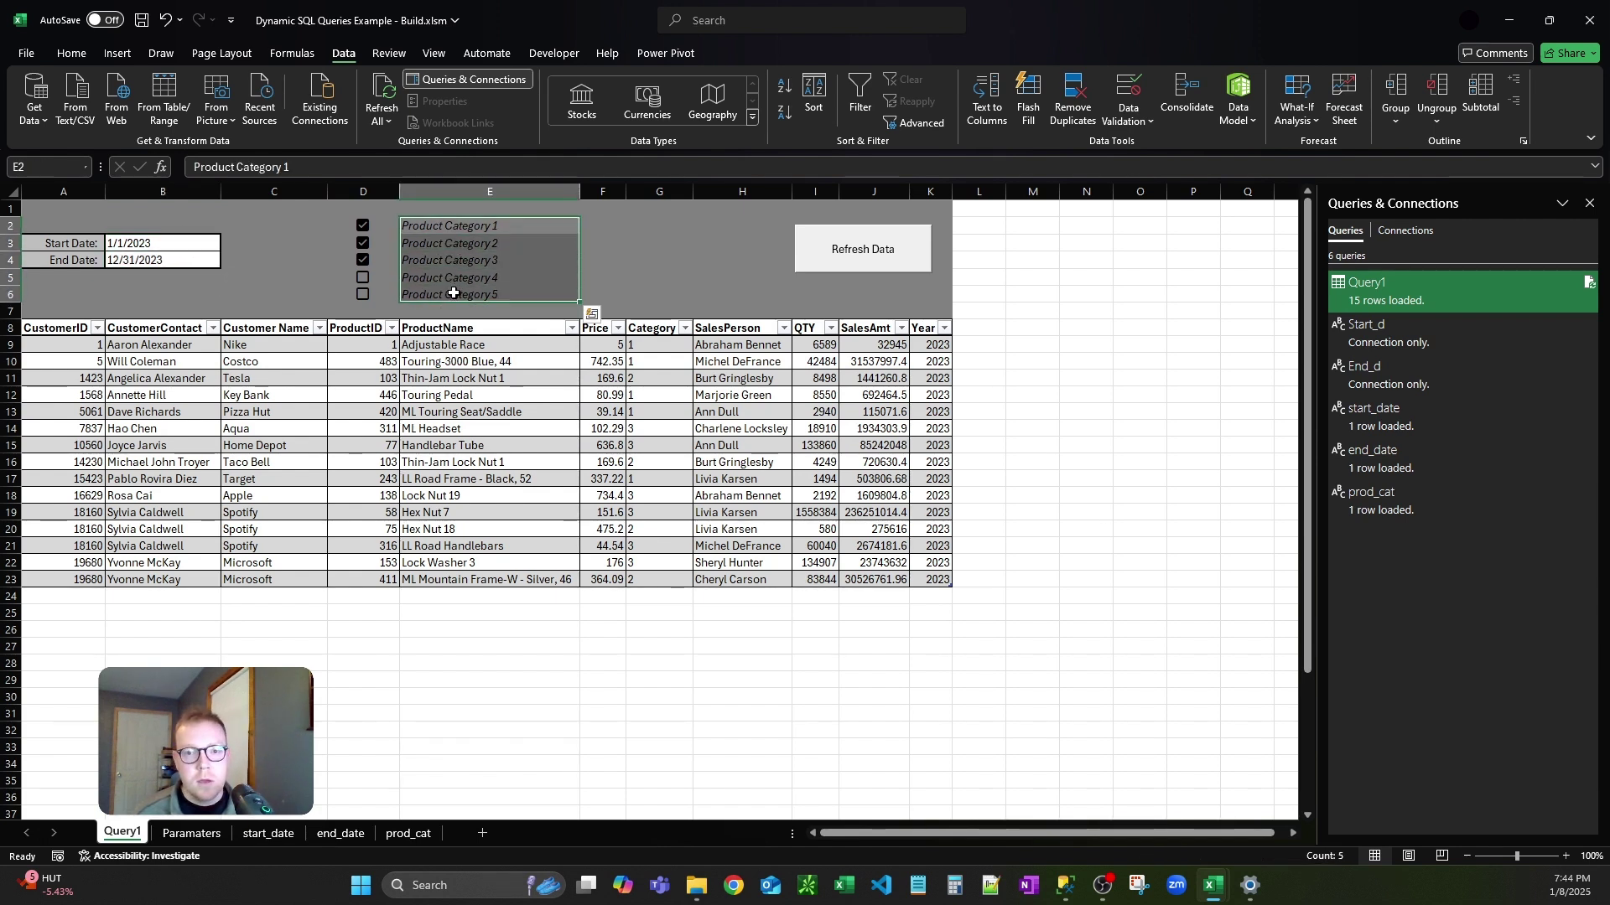
pyautogui.click(647, 275)
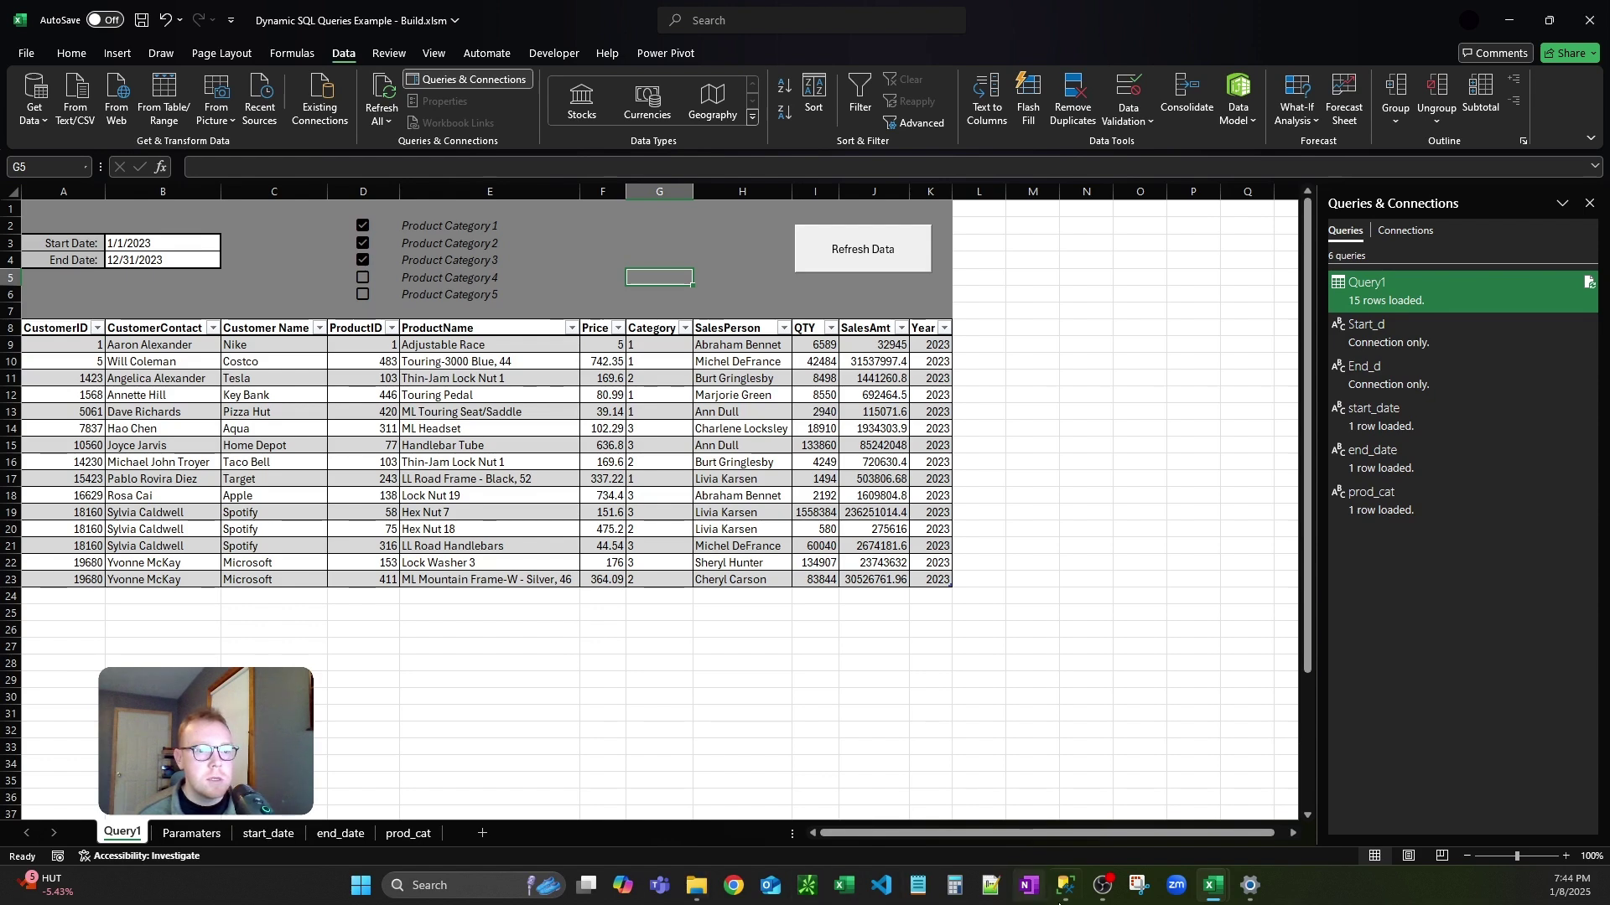
# - Switch to SQL Server Management Studio and extend the query's p.Category filter to in (3,4,5)
pyautogui.click(1065, 885)
pyautogui.click(479, 382)
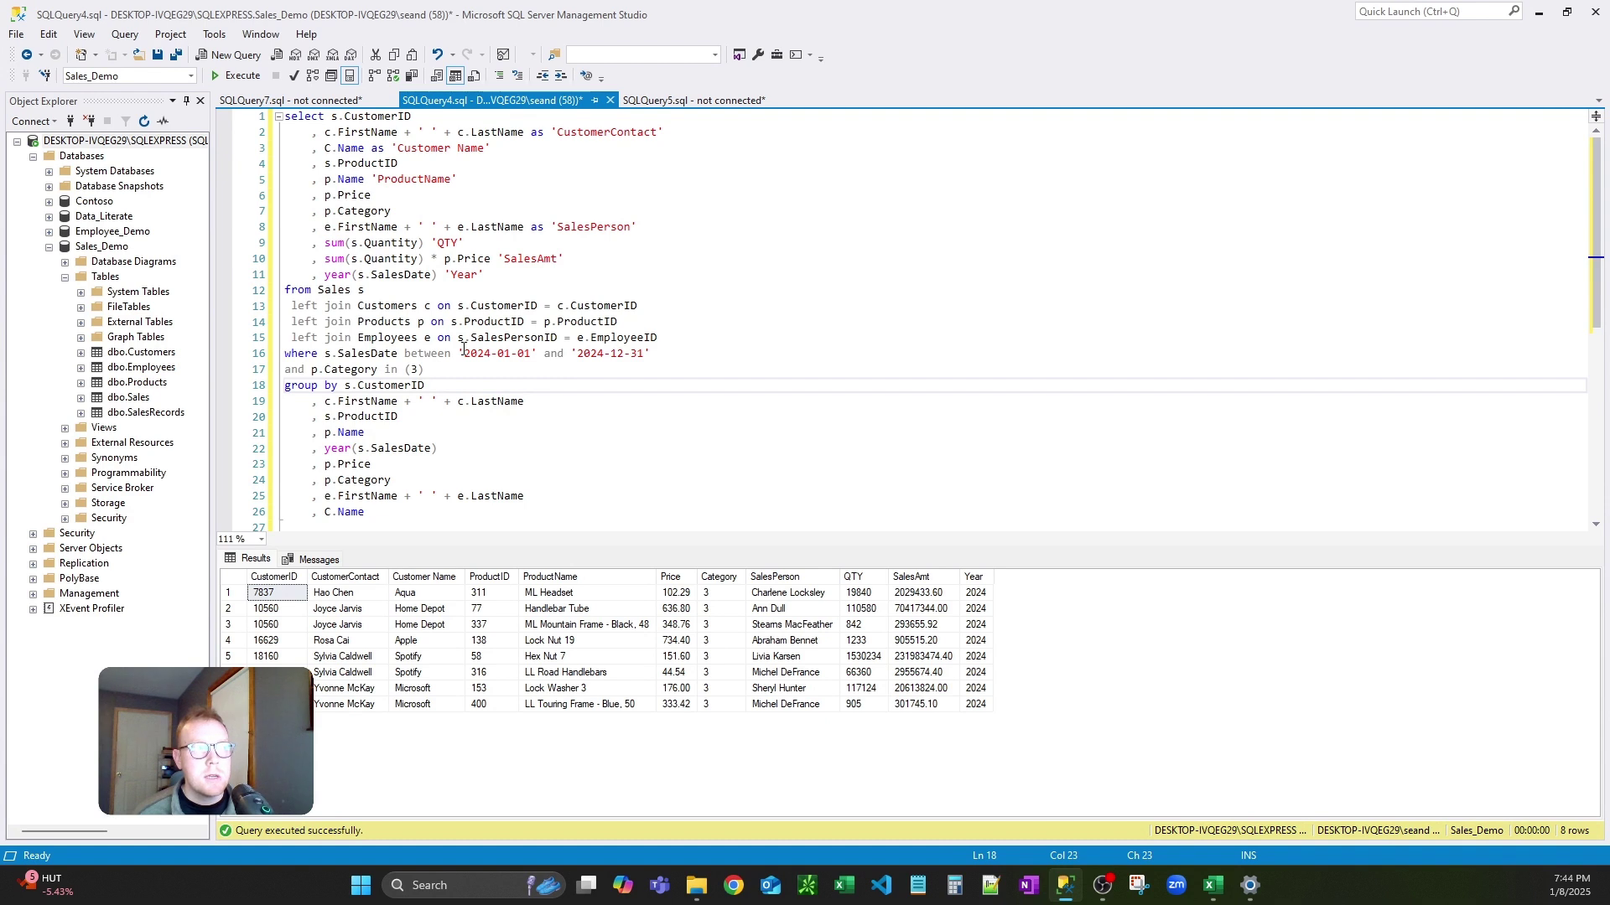
pyautogui.moveTo(464, 351); pyautogui.dragTo(640, 355)
pyautogui.click(440, 369)
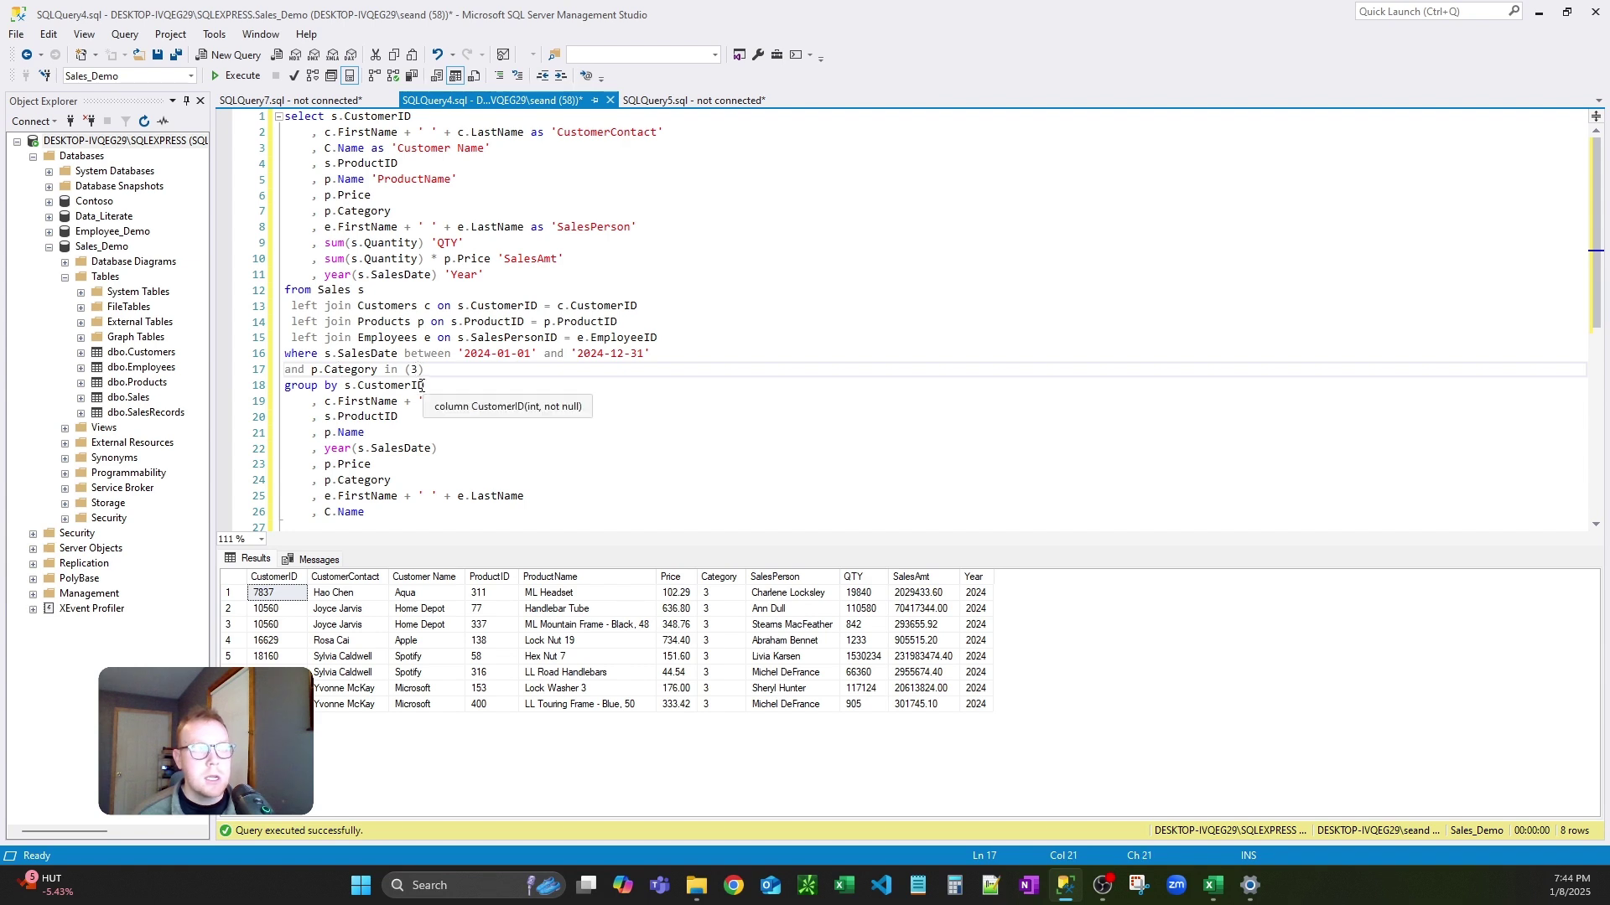
pyautogui.write(',4,5')
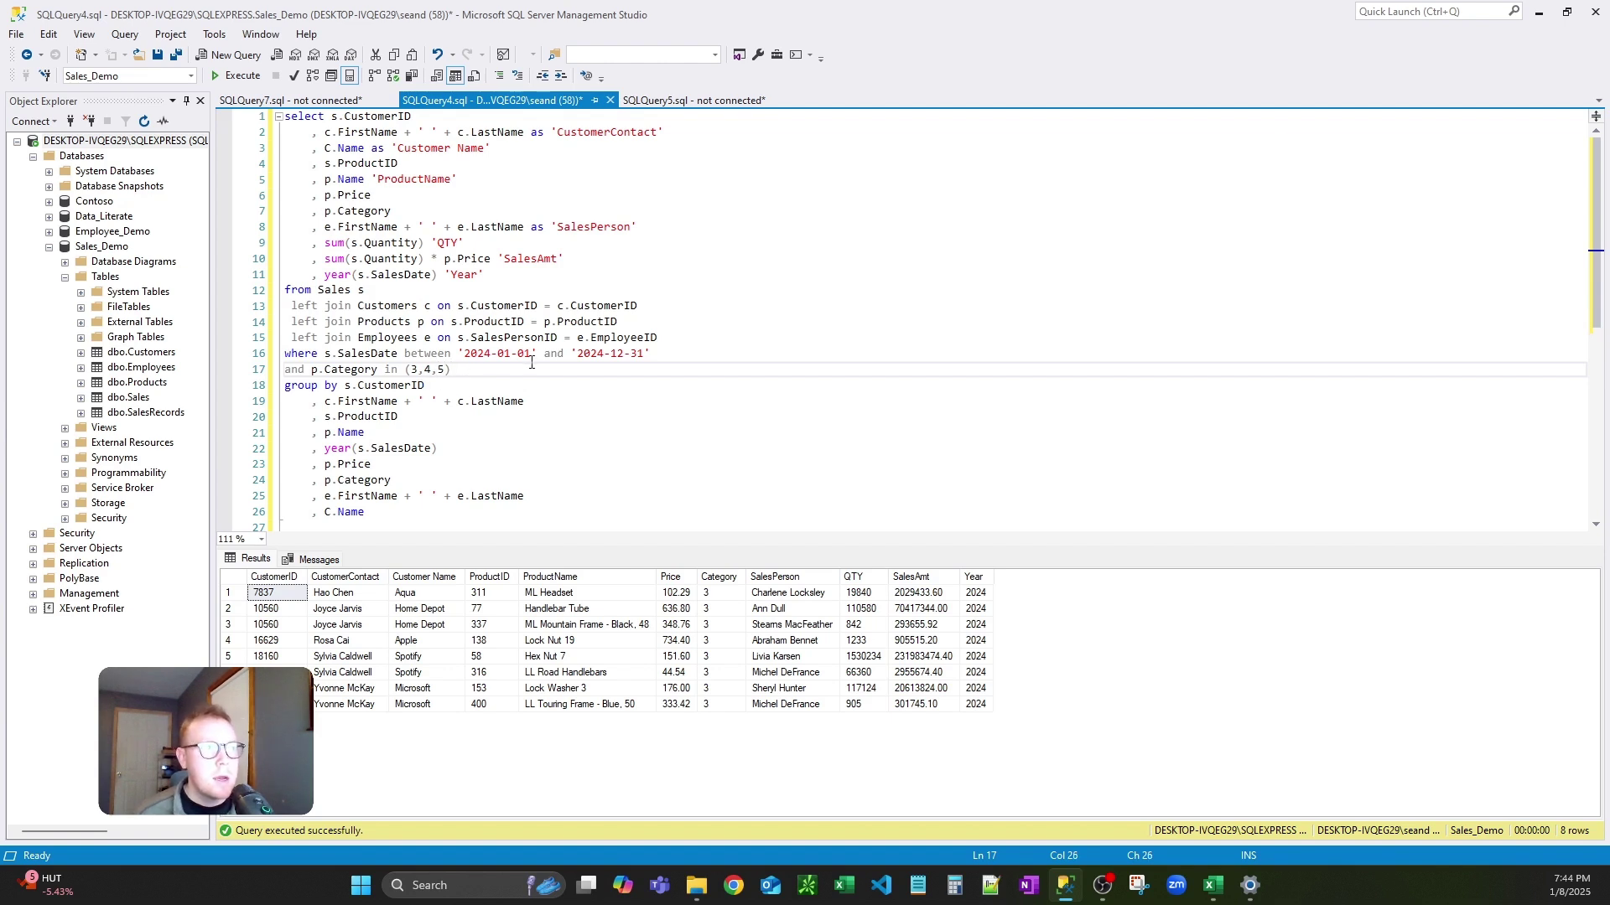
pyautogui.click(568, 449)
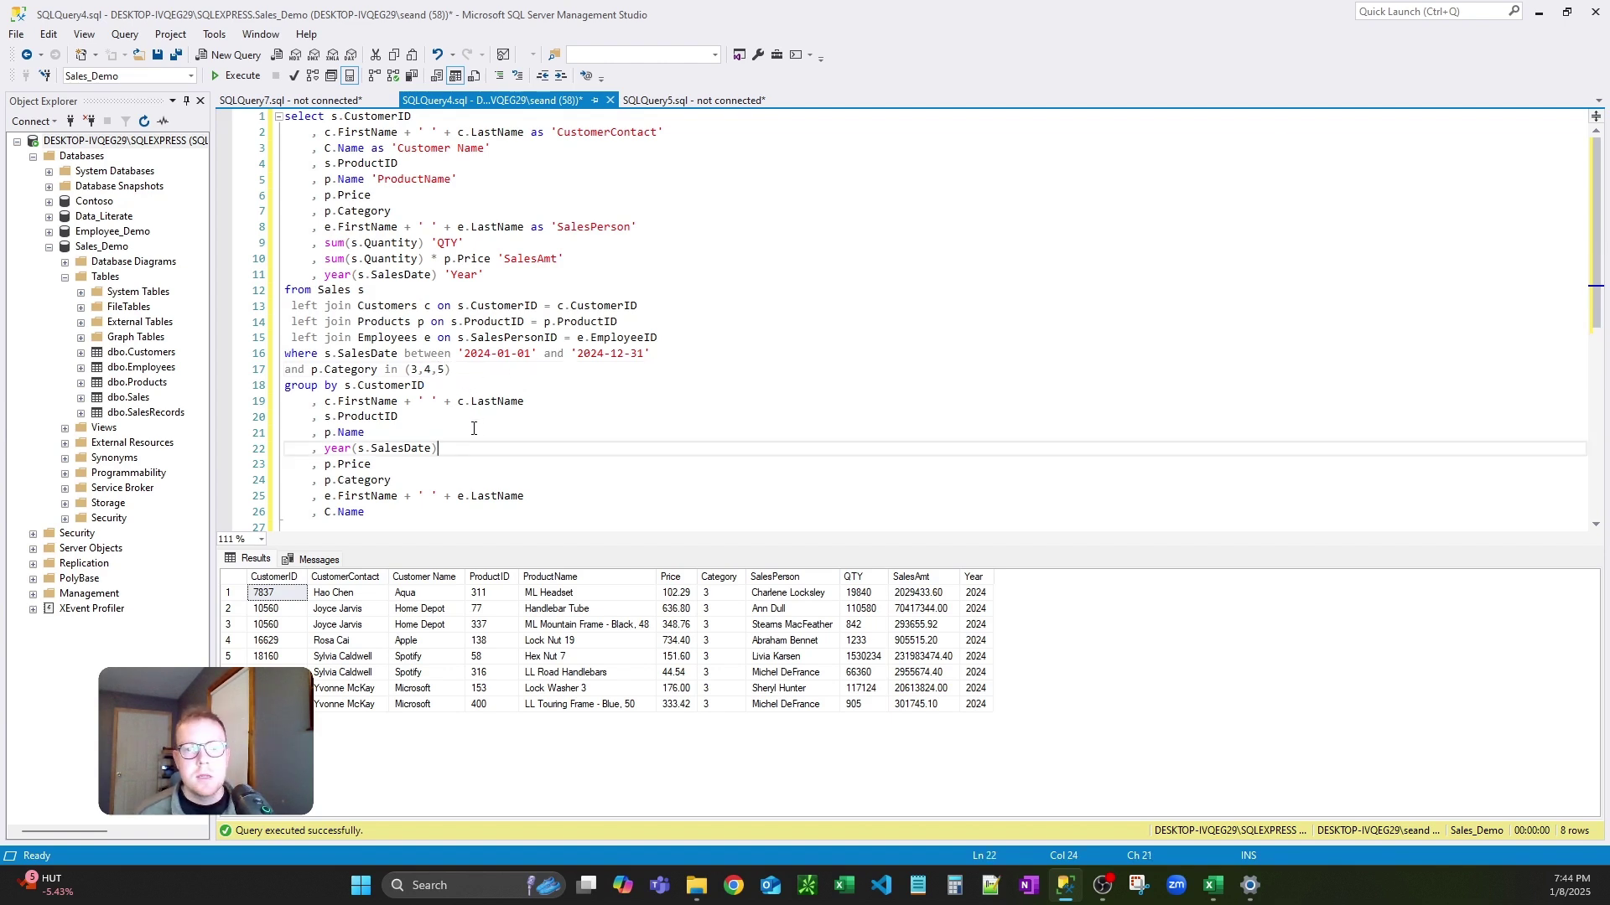
# - Return to the Excel workbook and examine the start and end date cells beside the product category checkboxes
pyautogui.click(1538, 12)
pyautogui.click(589, 277)
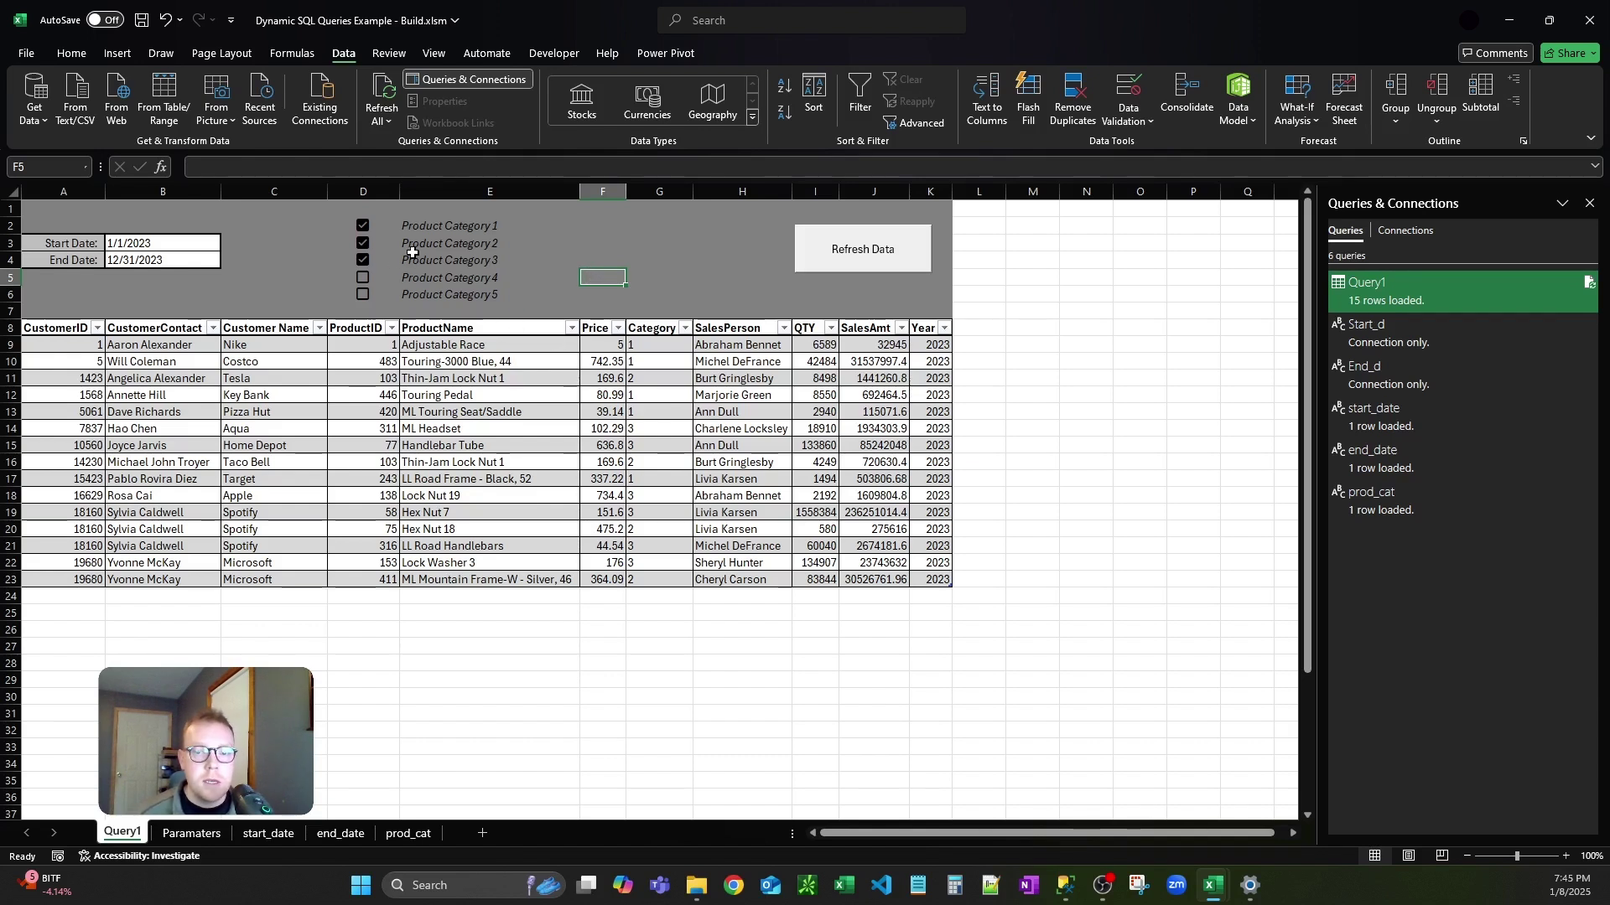
pyautogui.moveTo(149, 245); pyautogui.dragTo(153, 258)
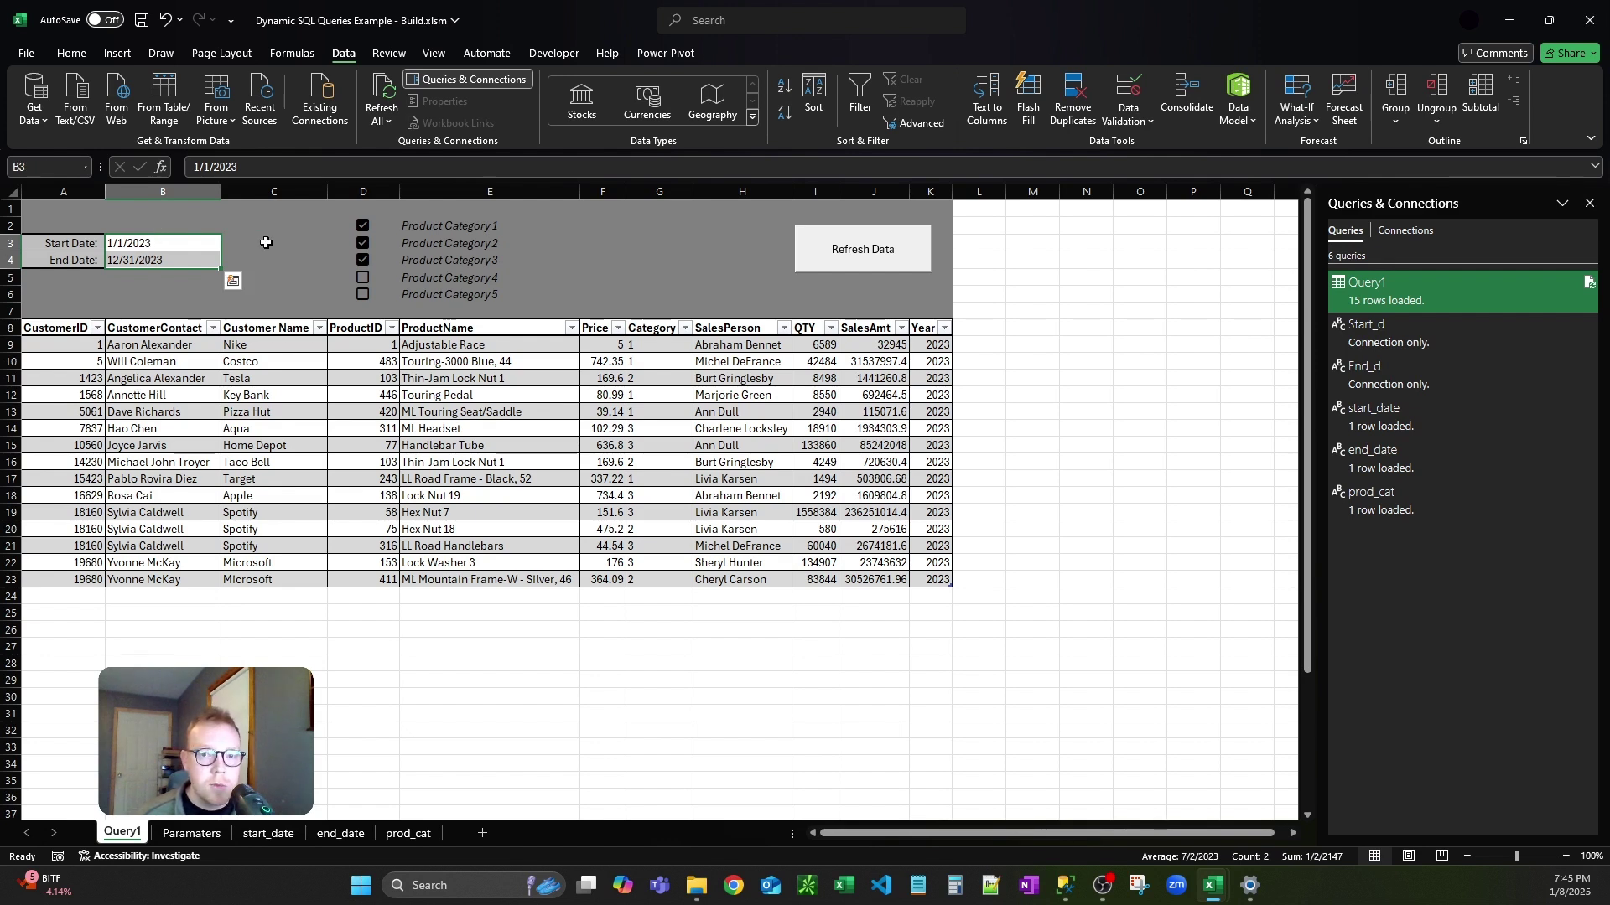
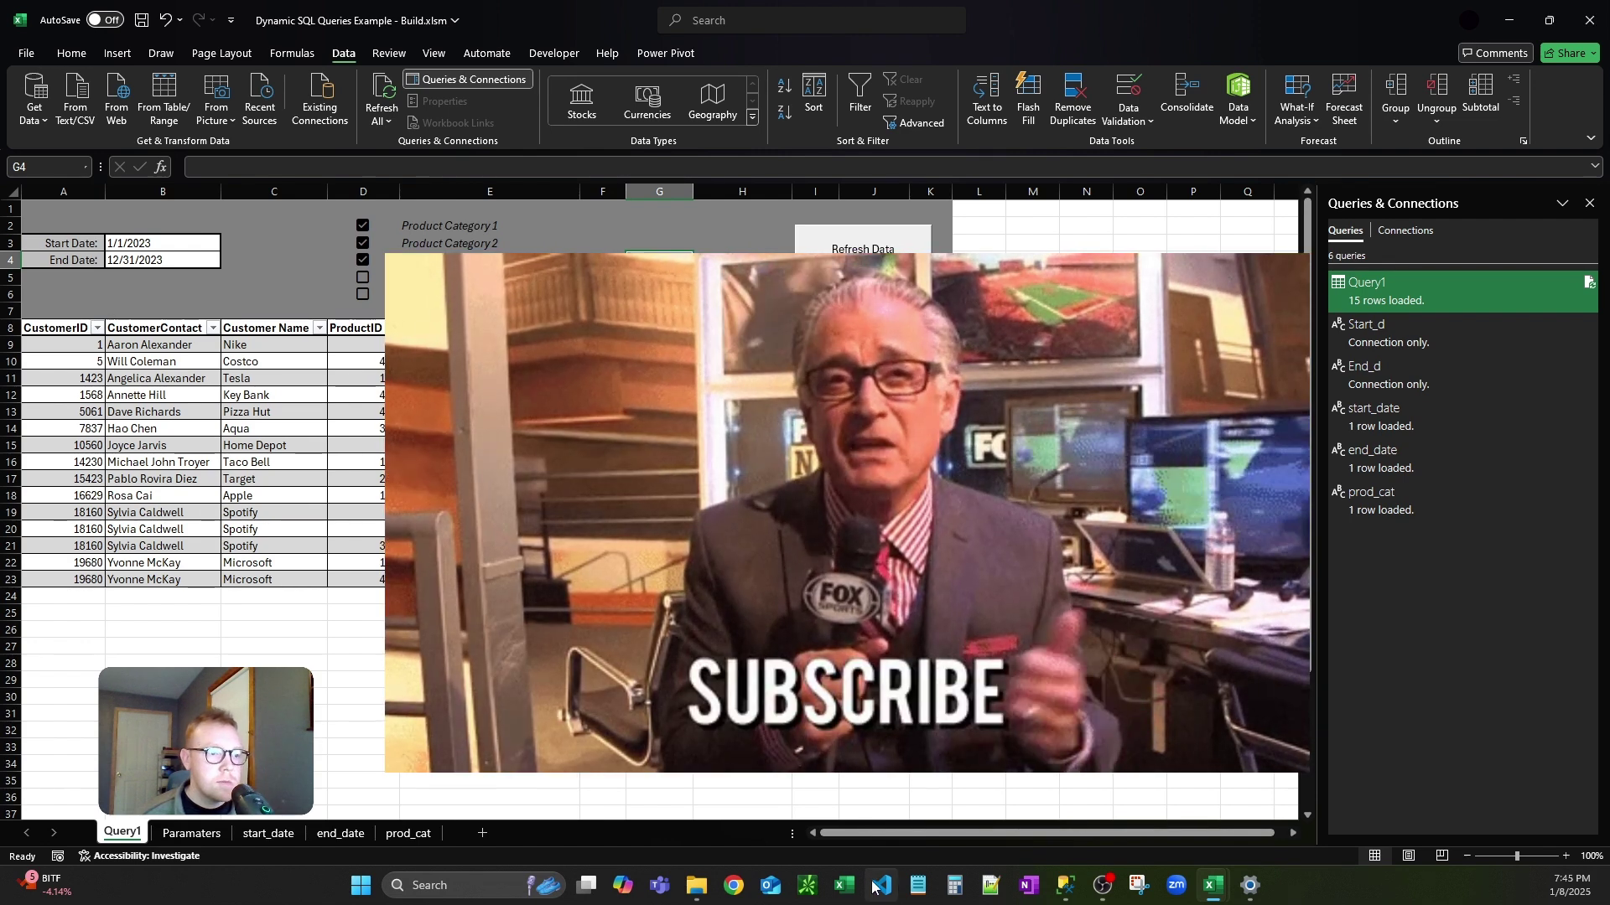
# - Switch to the blank Book1 workbook and start a data import from a SQL Server database at cell A8
pyautogui.moveTo(1213, 885)
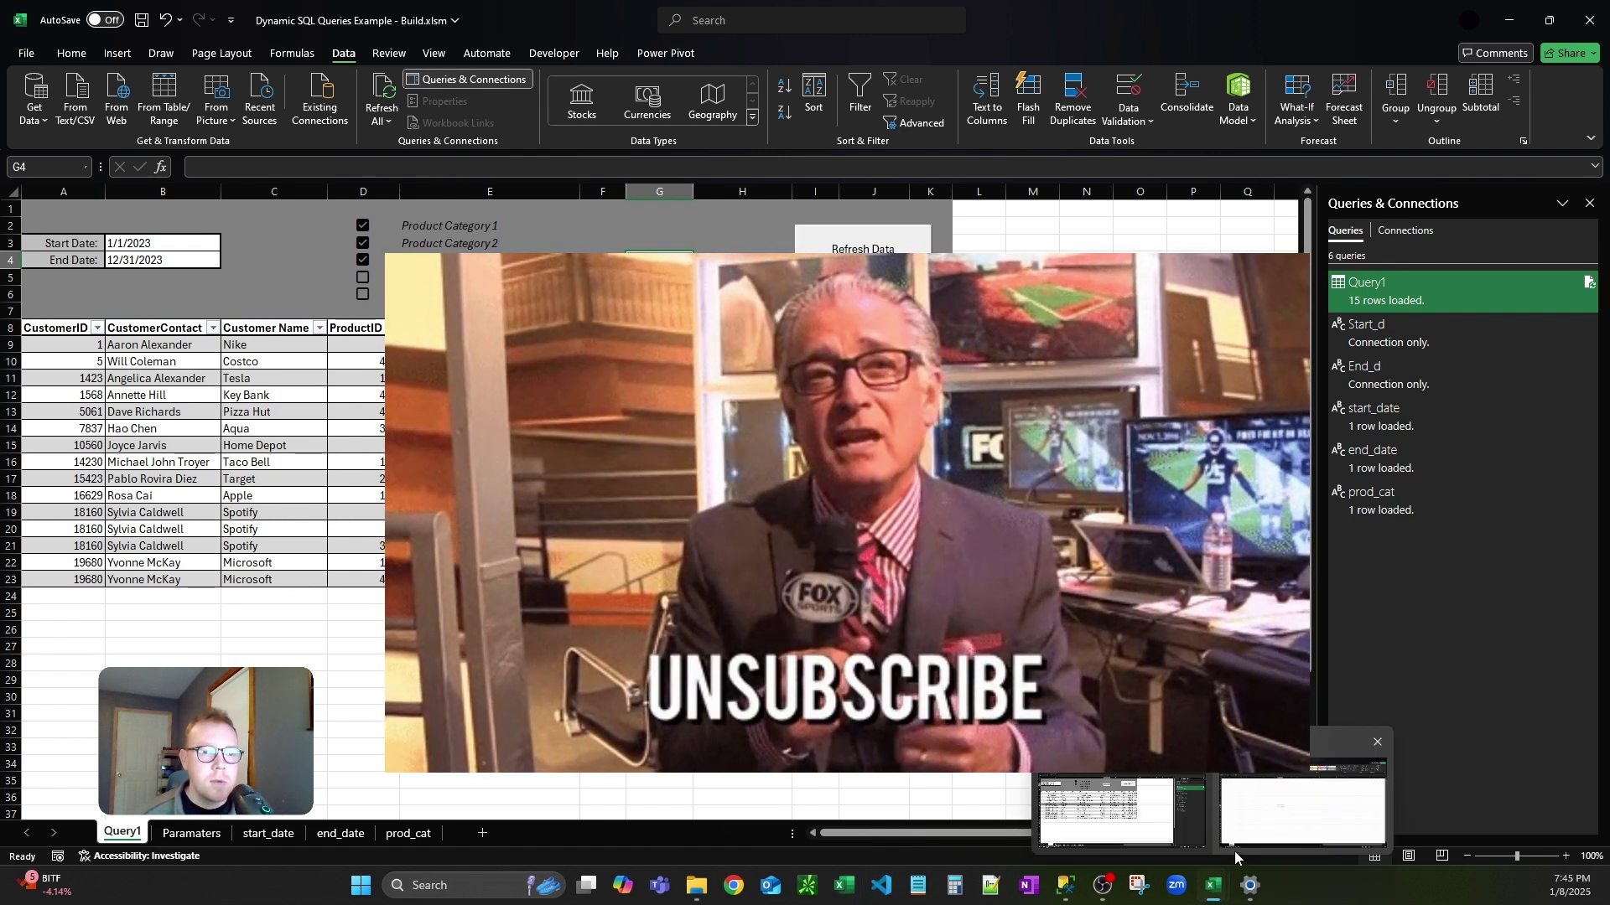
pyautogui.click(1260, 820)
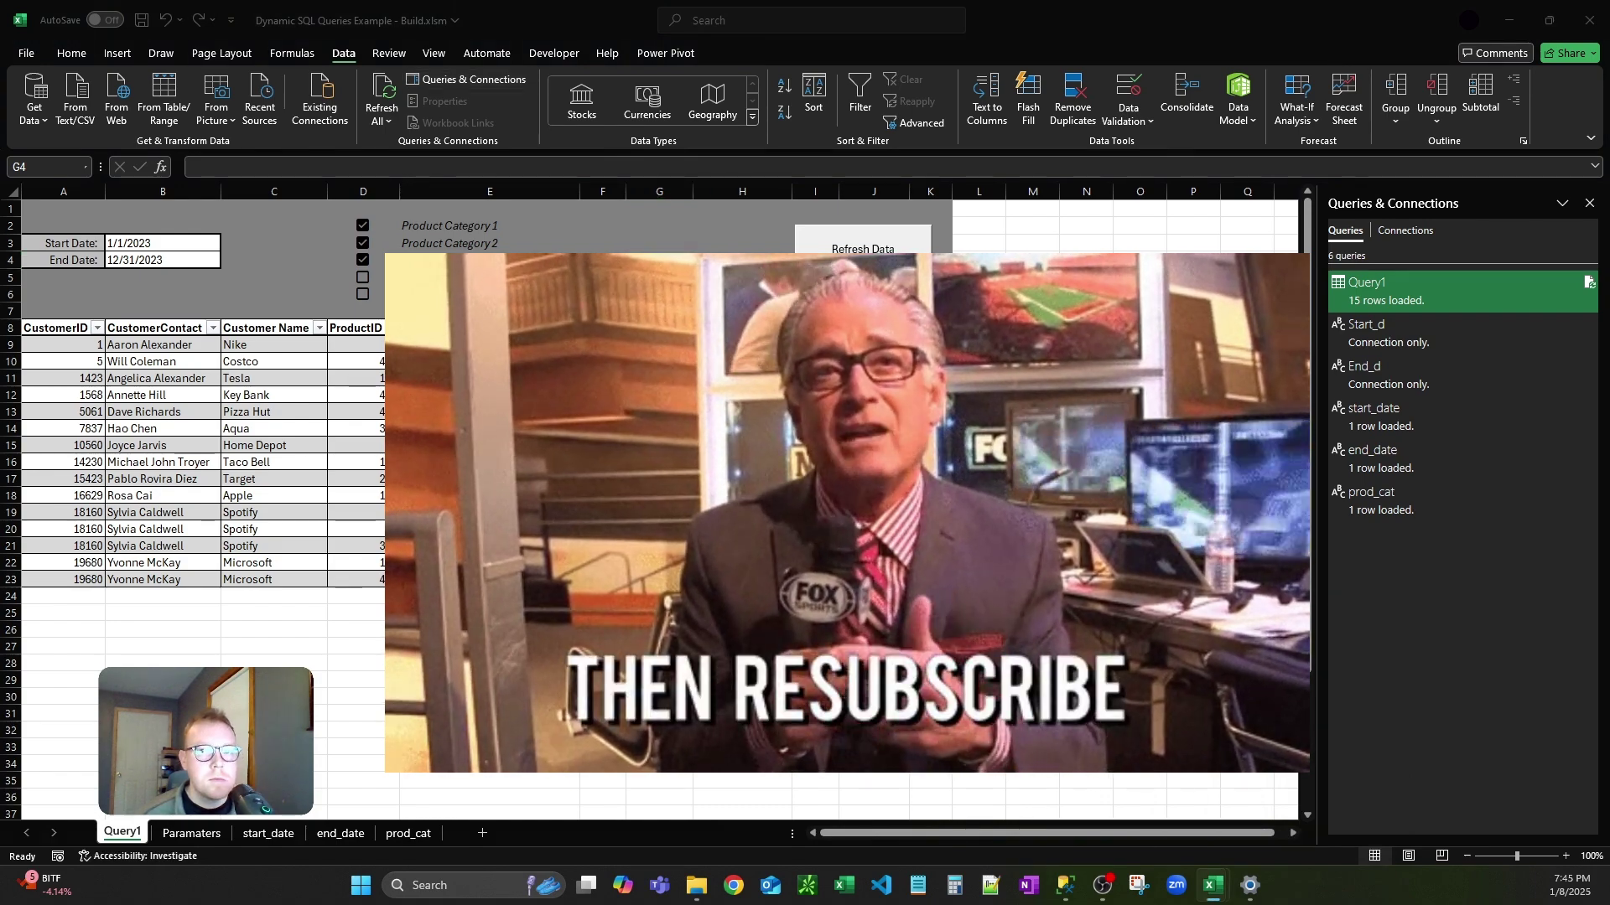
pyautogui.press('super+Up')
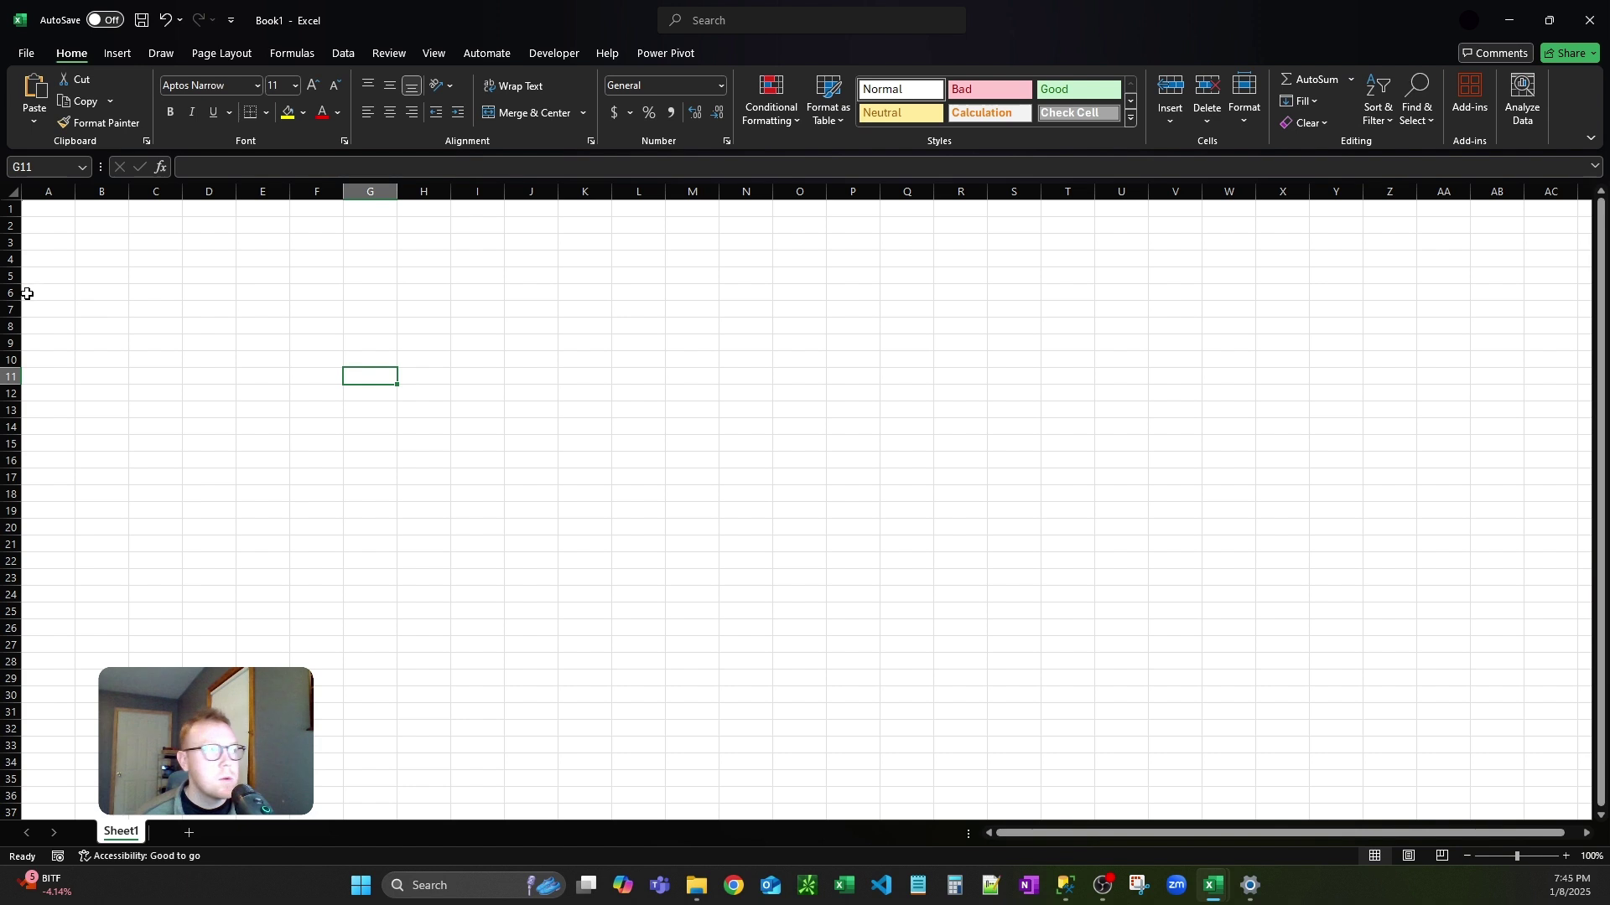
pyautogui.click(54, 320)
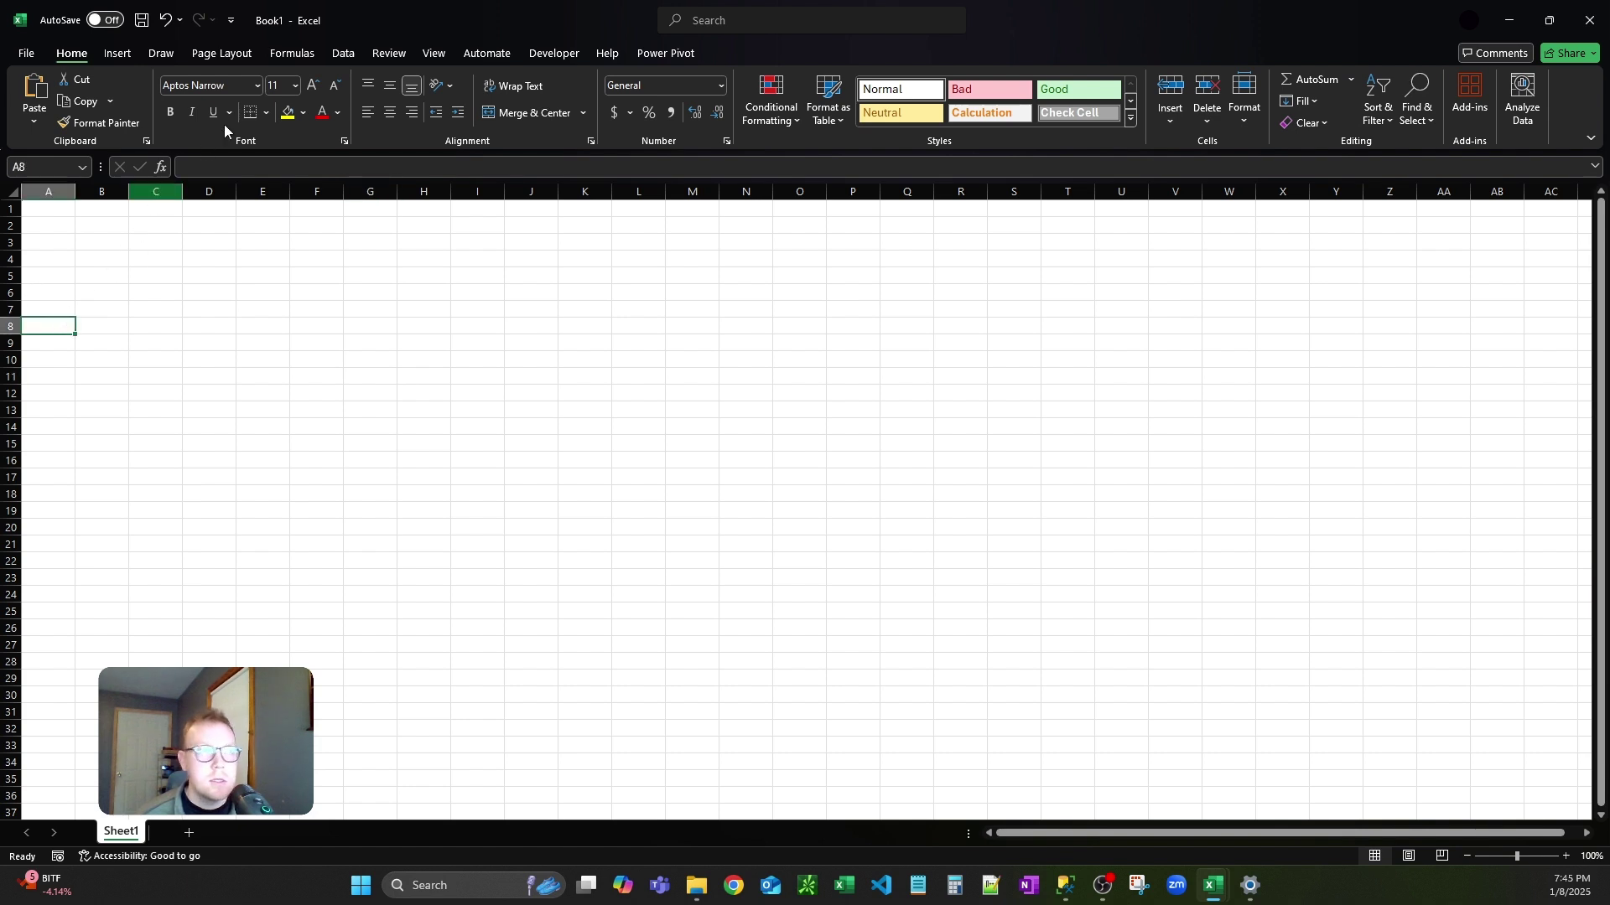
pyautogui.click(344, 54)
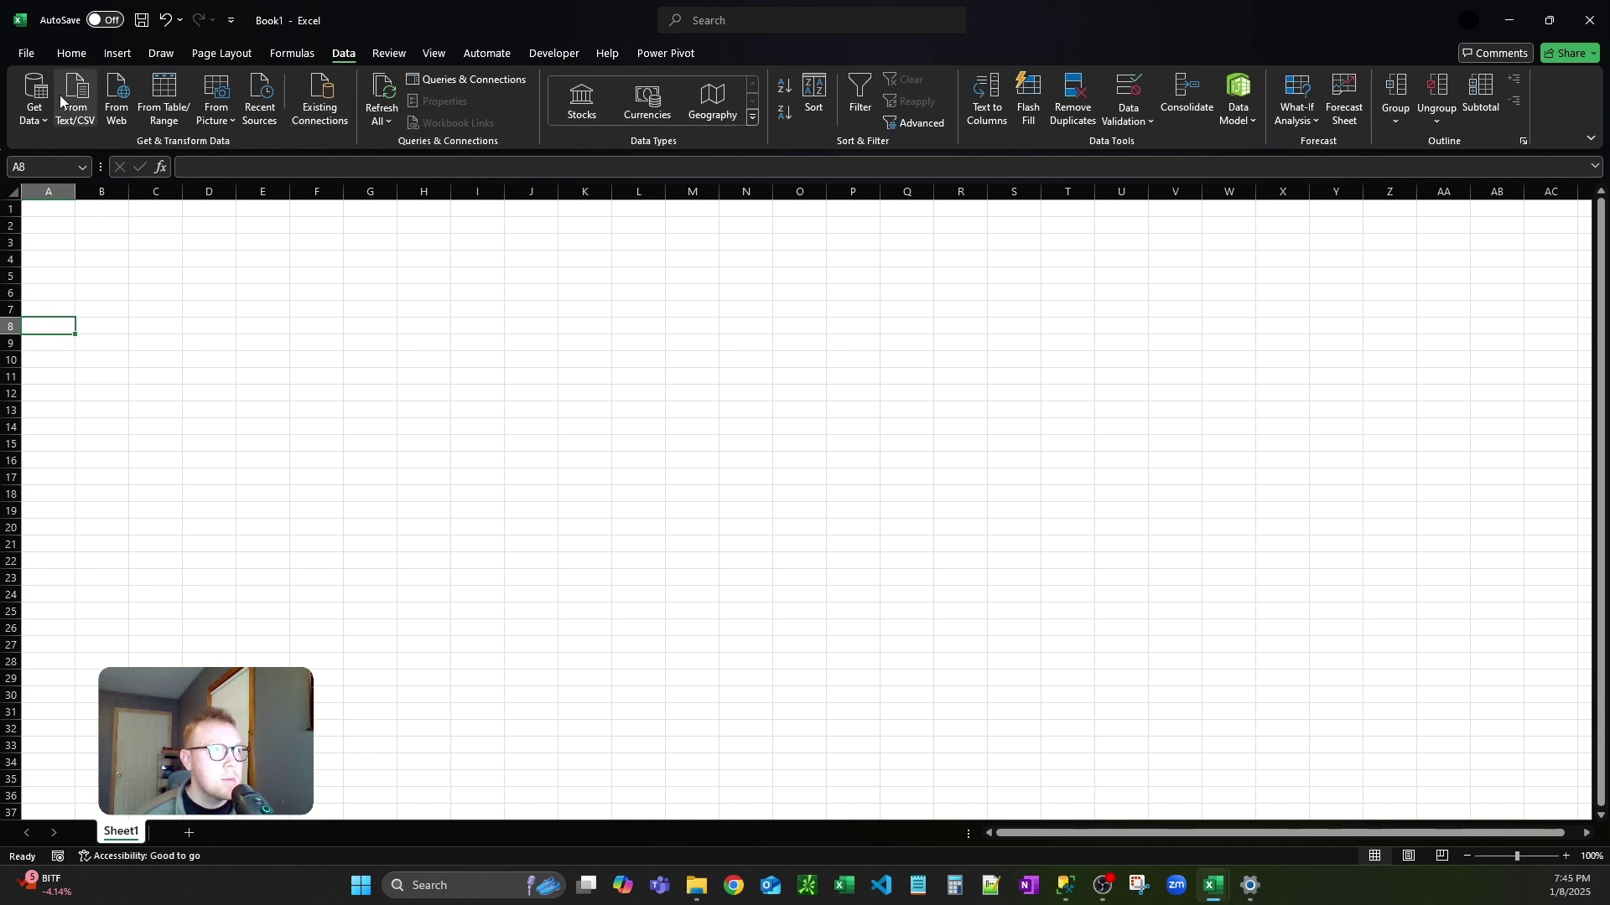
pyautogui.click(35, 99)
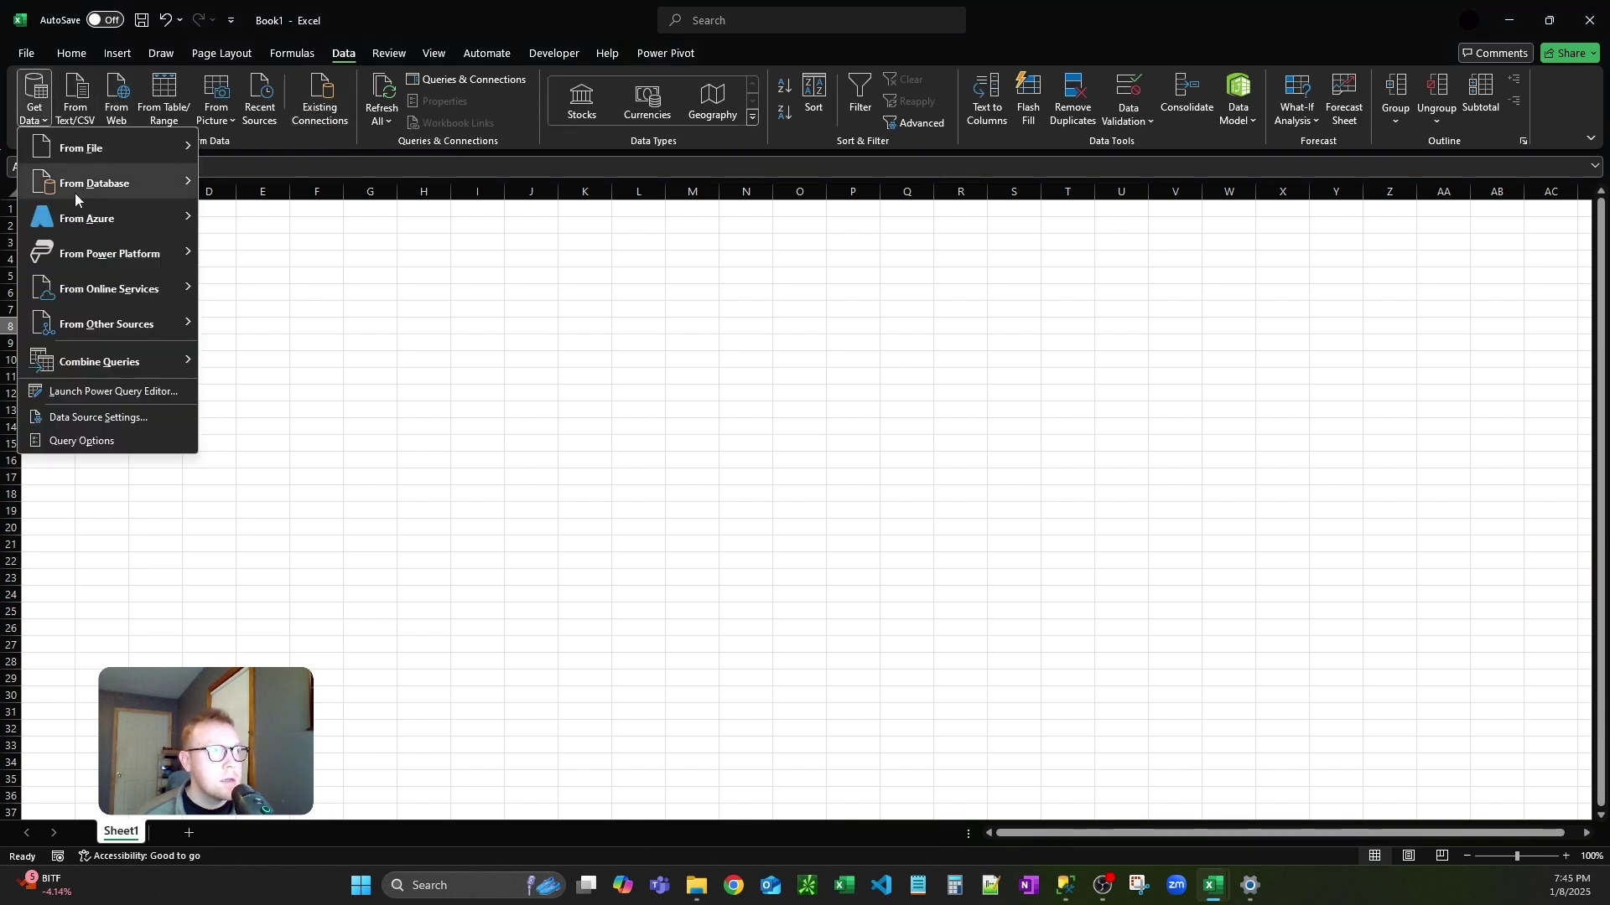
pyautogui.moveTo(148, 192)
pyautogui.click(282, 184)
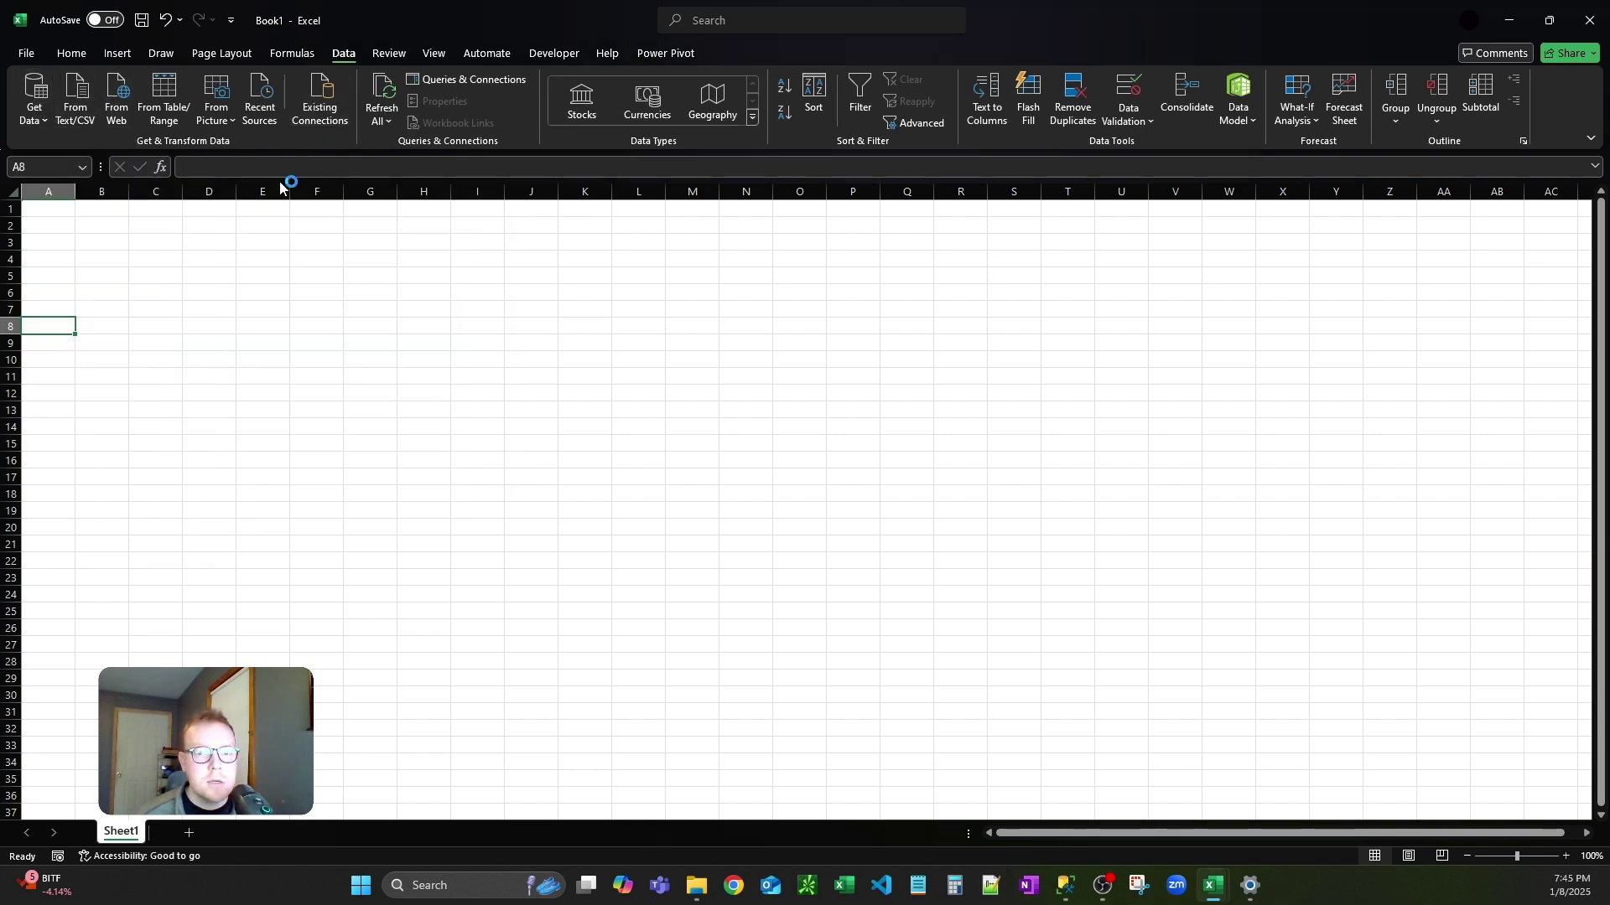
# - Get the database engine's server name from SQL Server Management Studio and enter DESKTOP-IVQEG29\SQLEXPRESS as the server in Excel's import dialog
pyautogui.click(1067, 891)
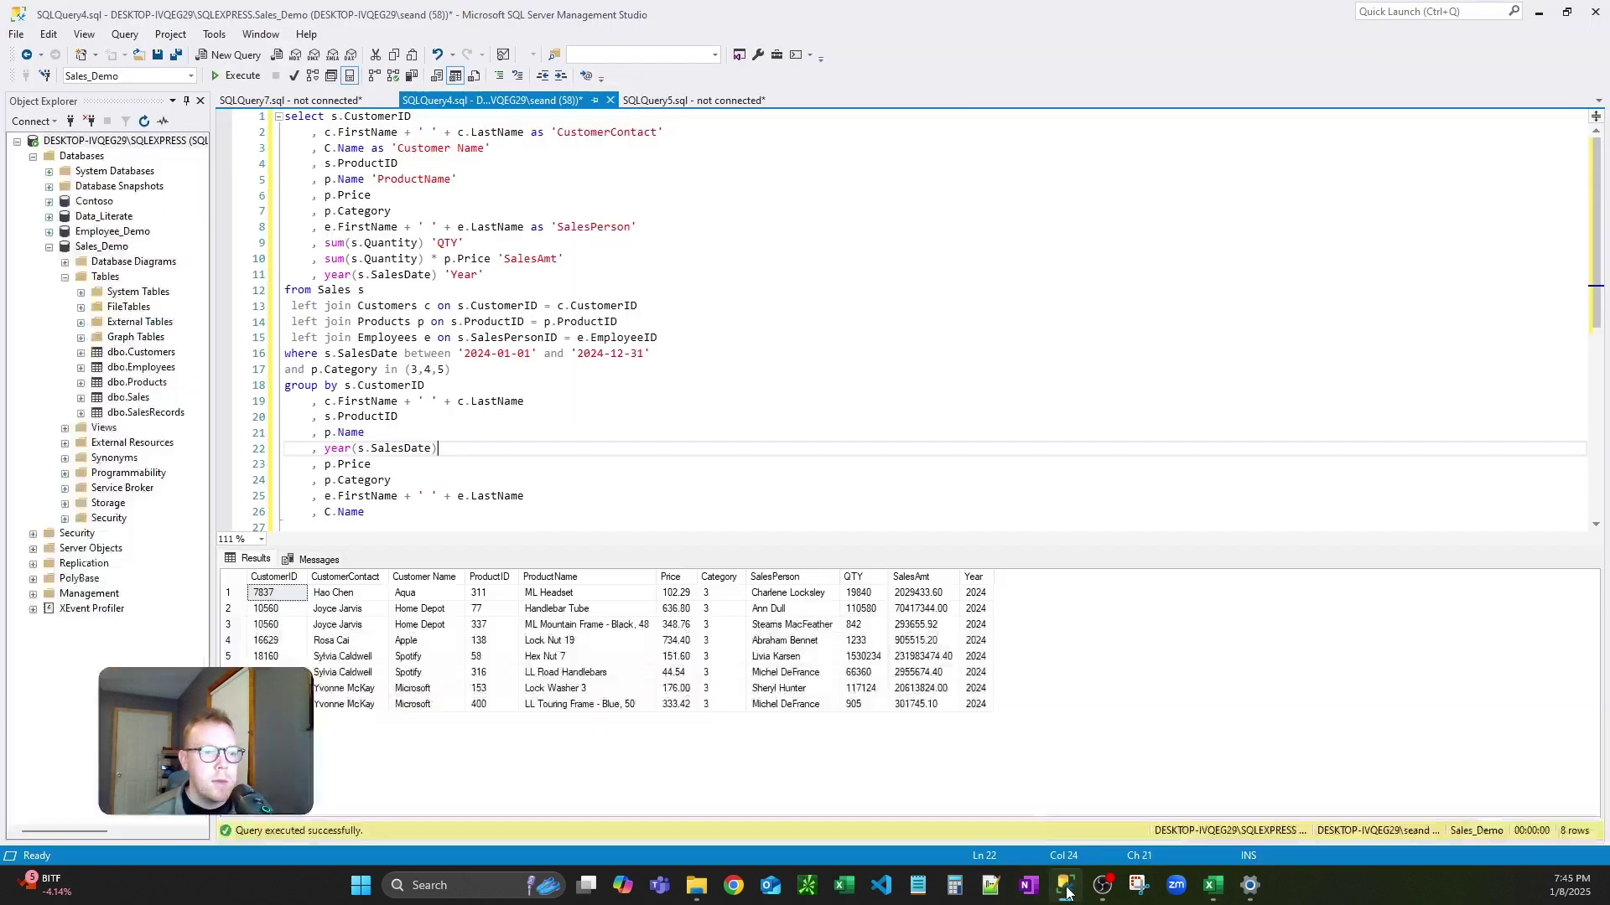
pyautogui.click(33, 123)
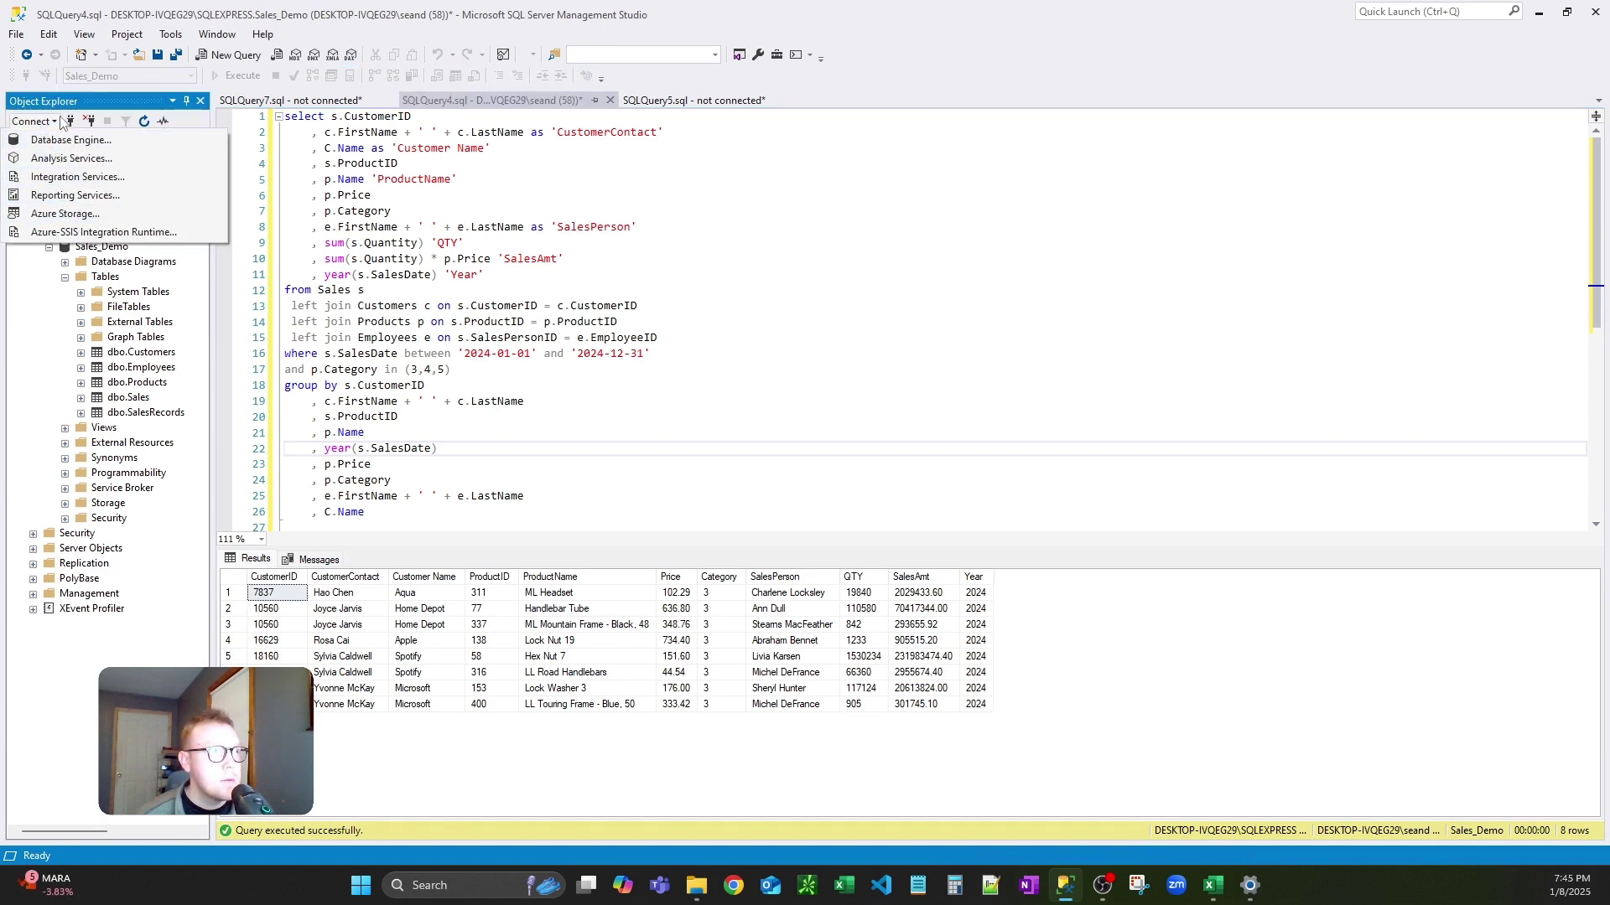
pyautogui.click(71, 141)
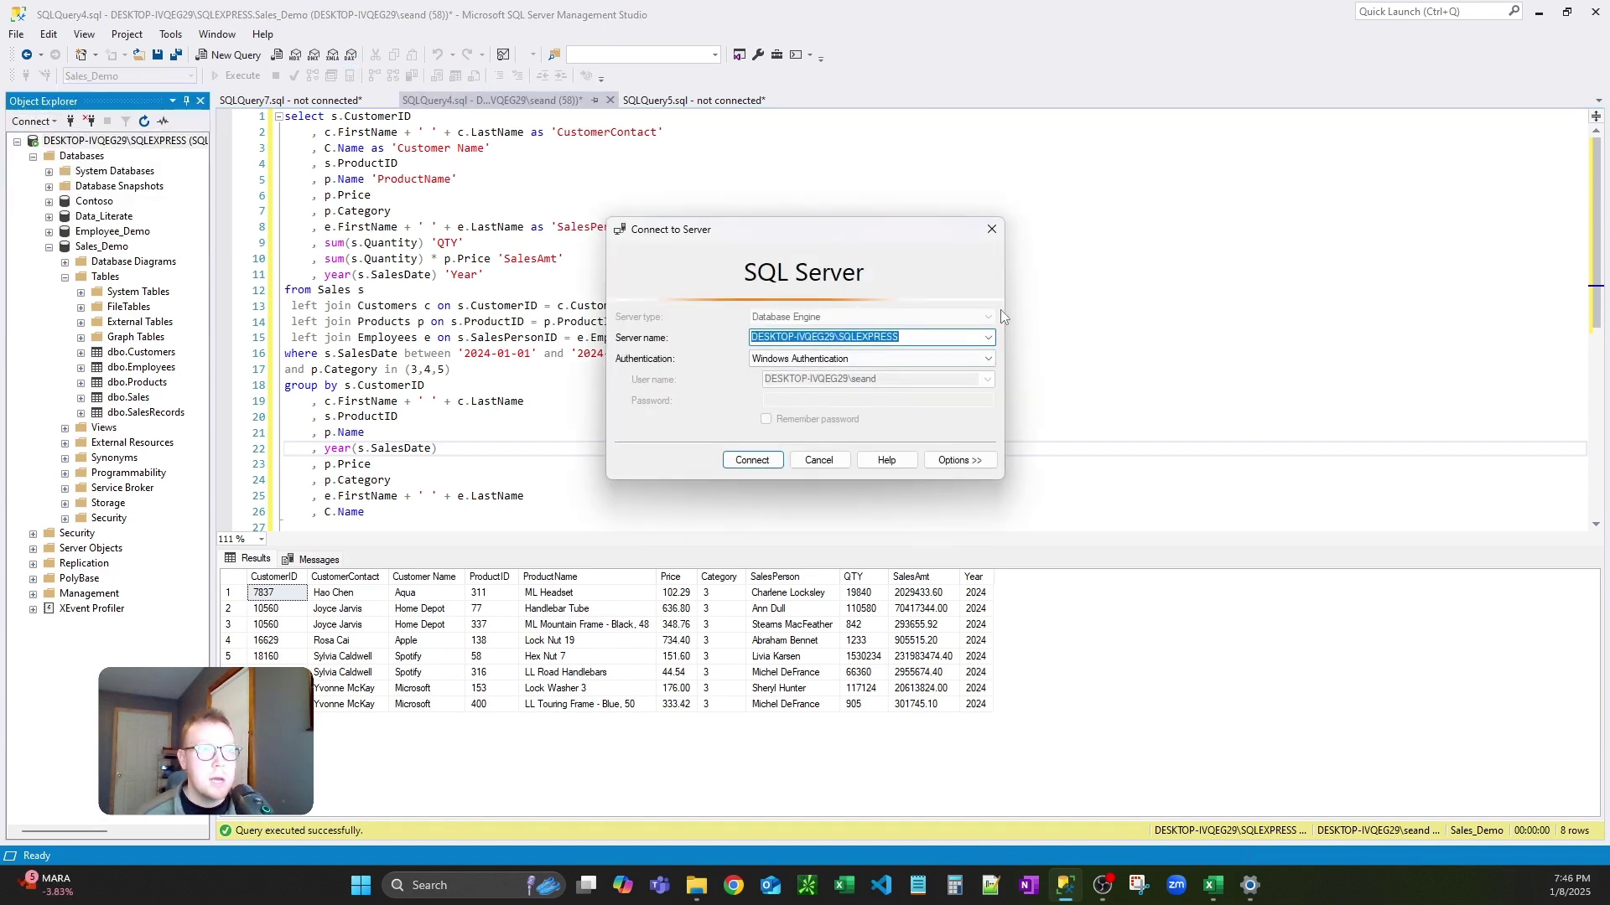
pyautogui.click(992, 229)
pyautogui.click(1539, 12)
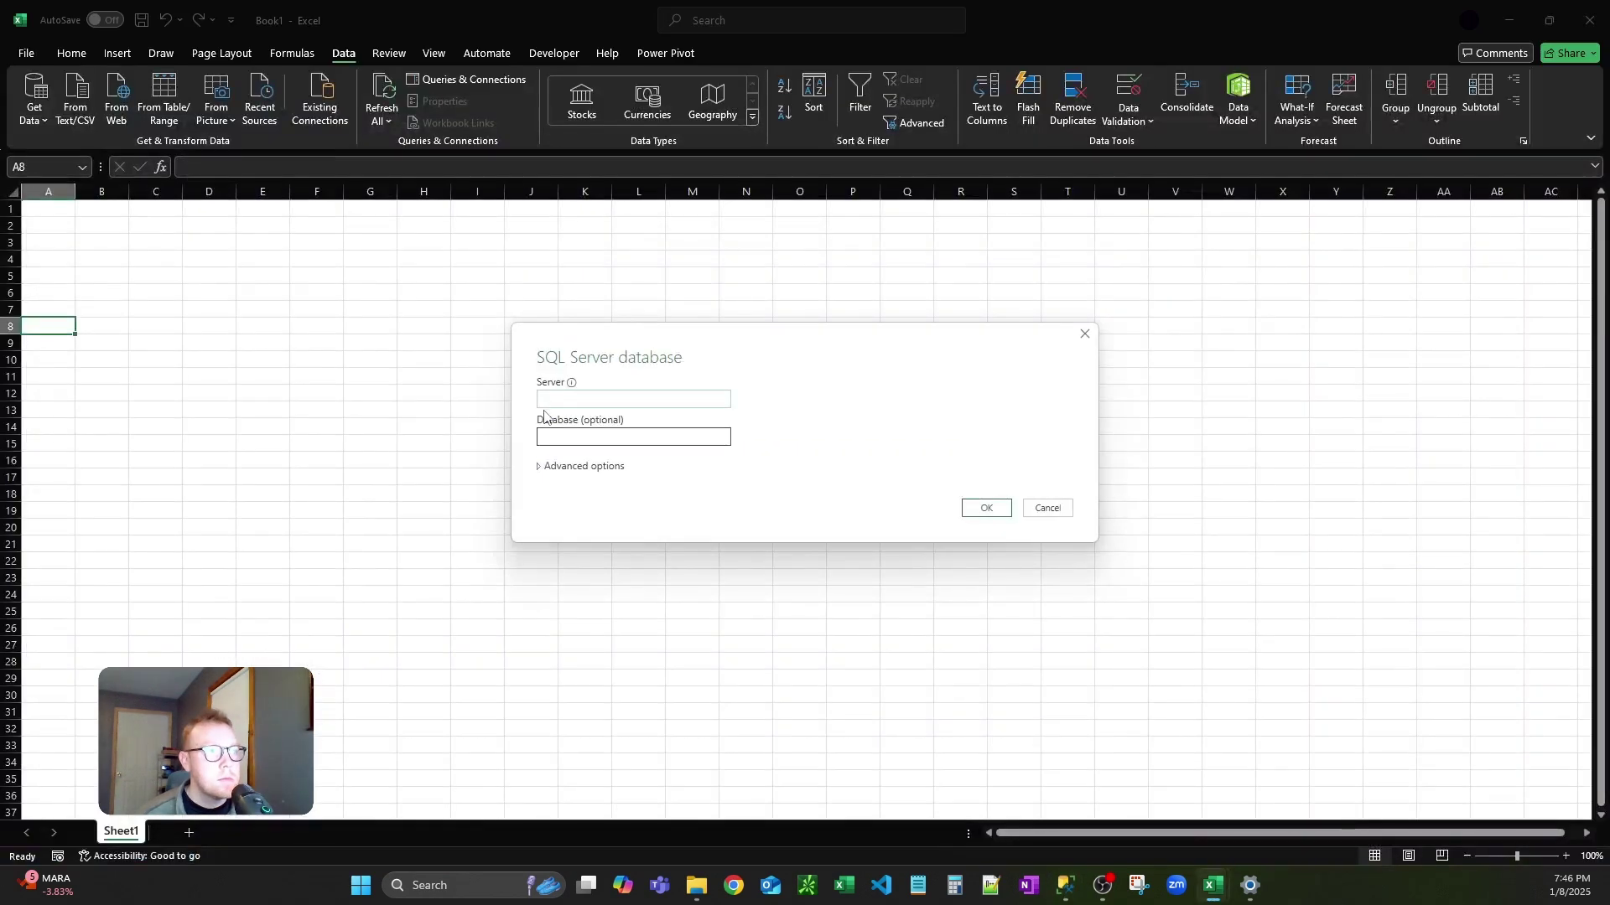
pyautogui.write('DESKTOP-IVQEG29\\SQLEXPRESS')
# - Copy the database name from SQL Server Management Studio and enter Sales_Demo as the database in Excel's SQL Server import dialog
pyautogui.click(581, 438)
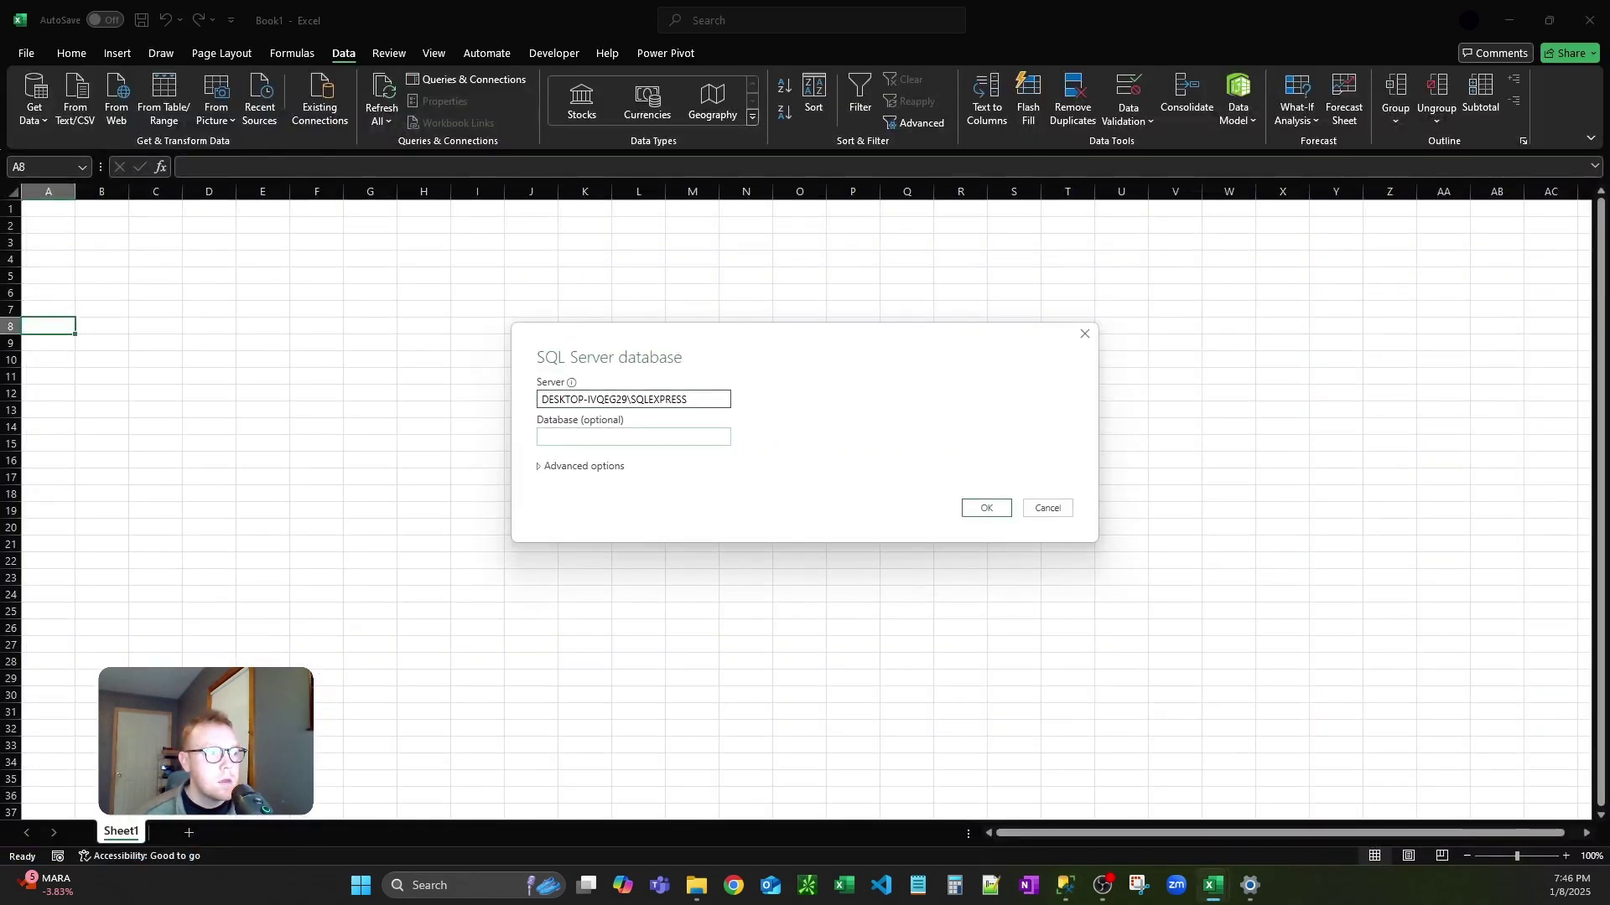
pyautogui.click(1065, 884)
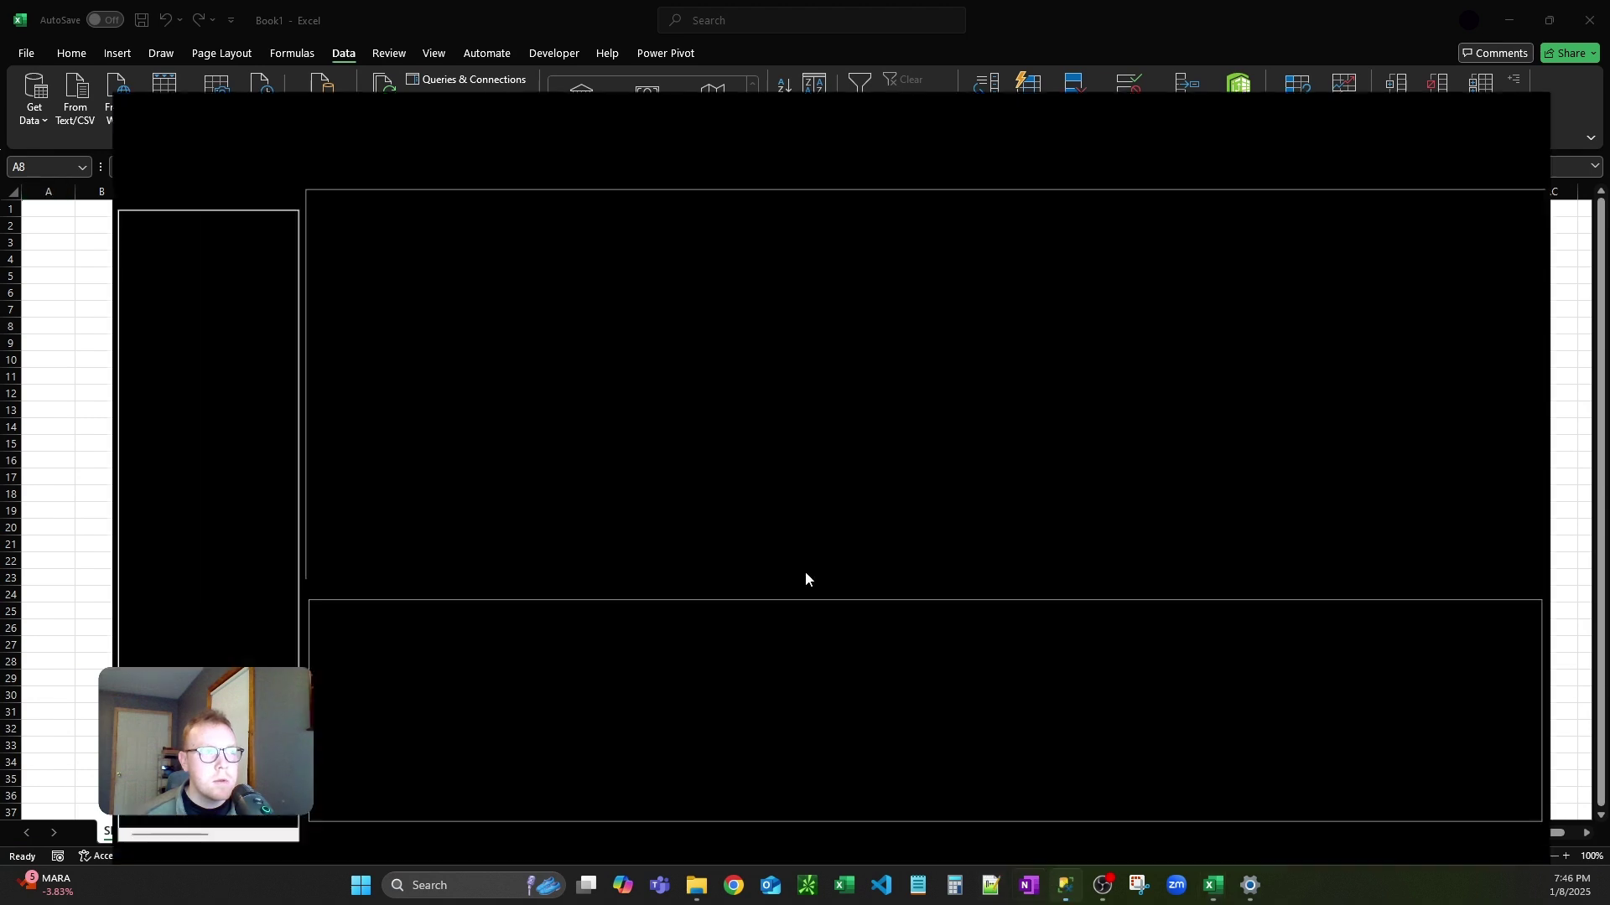
pyautogui.click(310, 194)
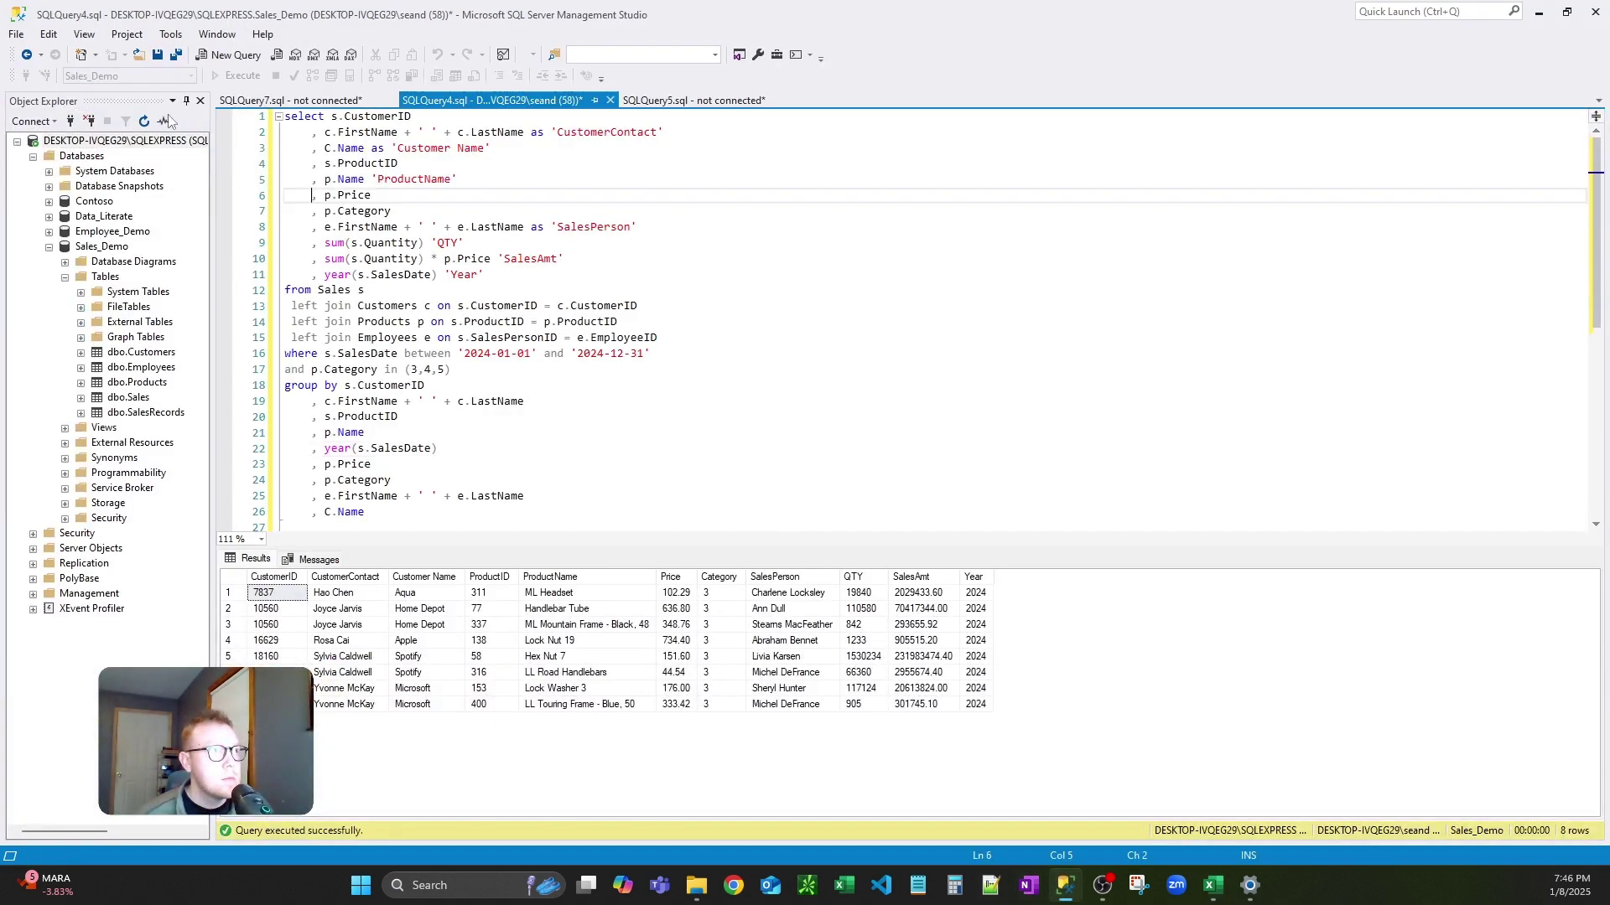
pyautogui.click(137, 77)
pyautogui.hotkey('ctrl', 'c')
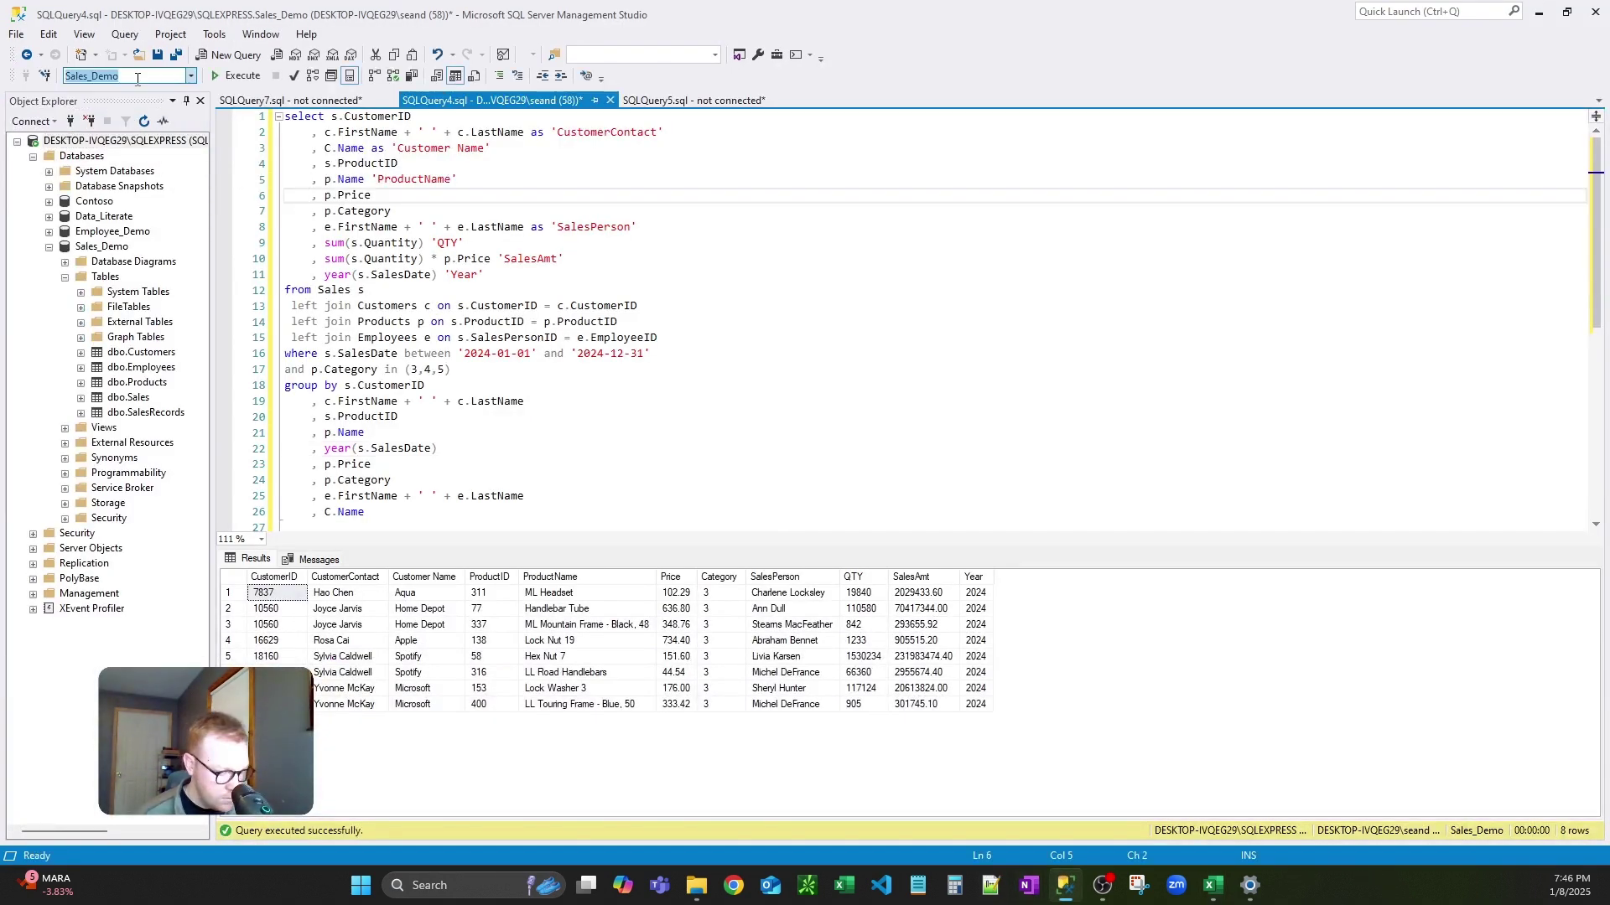
pyautogui.click(1534, 12)
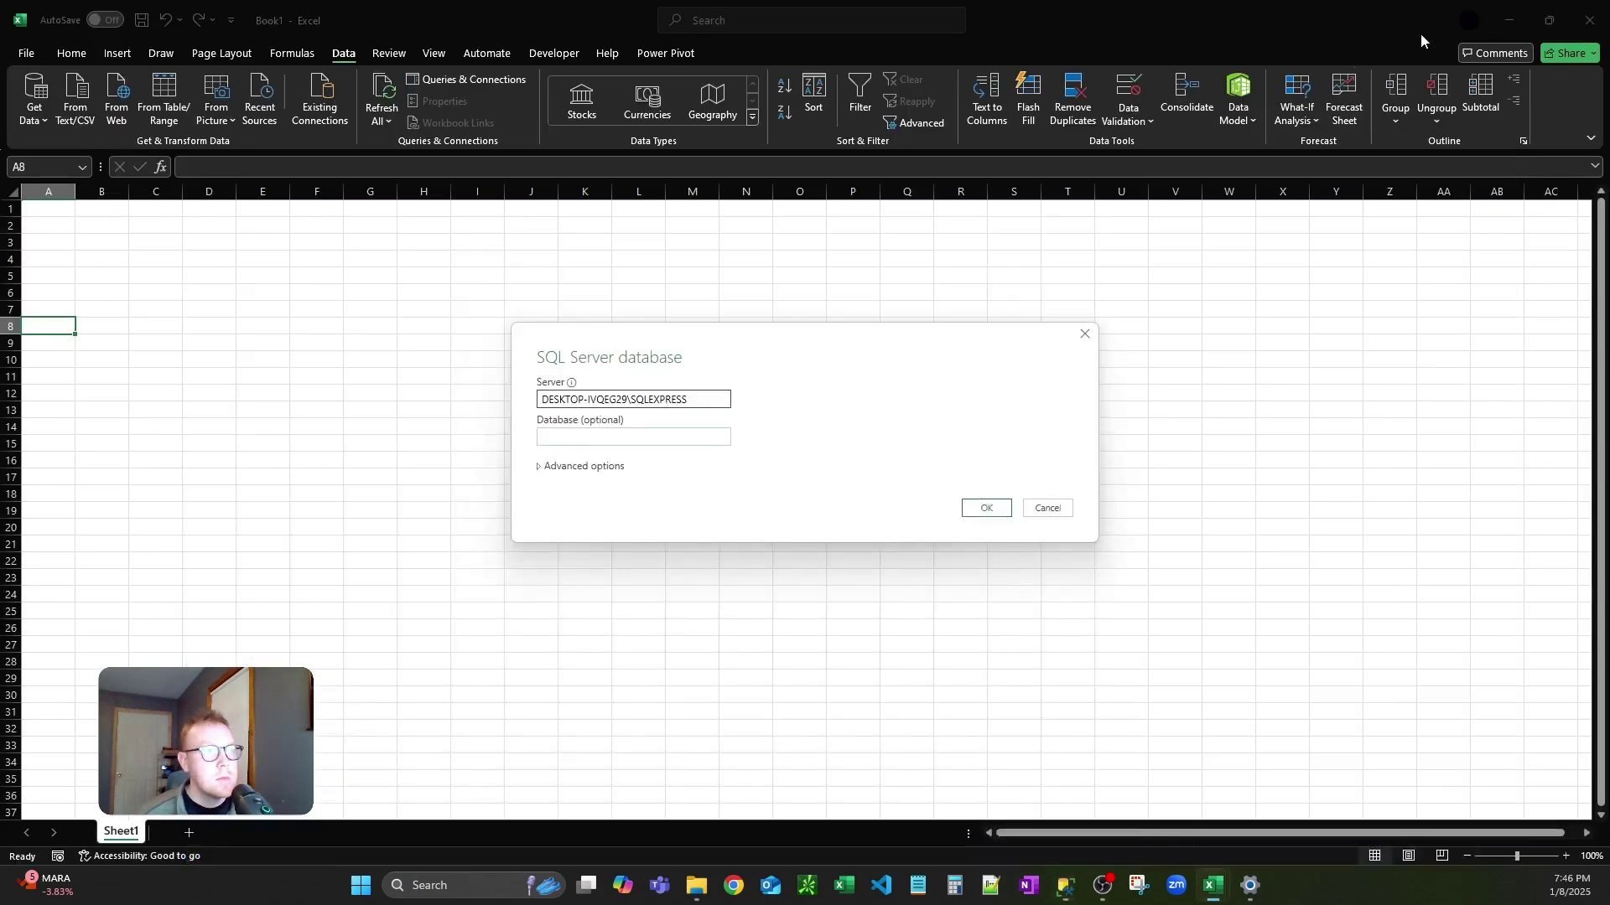
pyautogui.click(588, 437)
pyautogui.hotkey('ctrl', 'v')
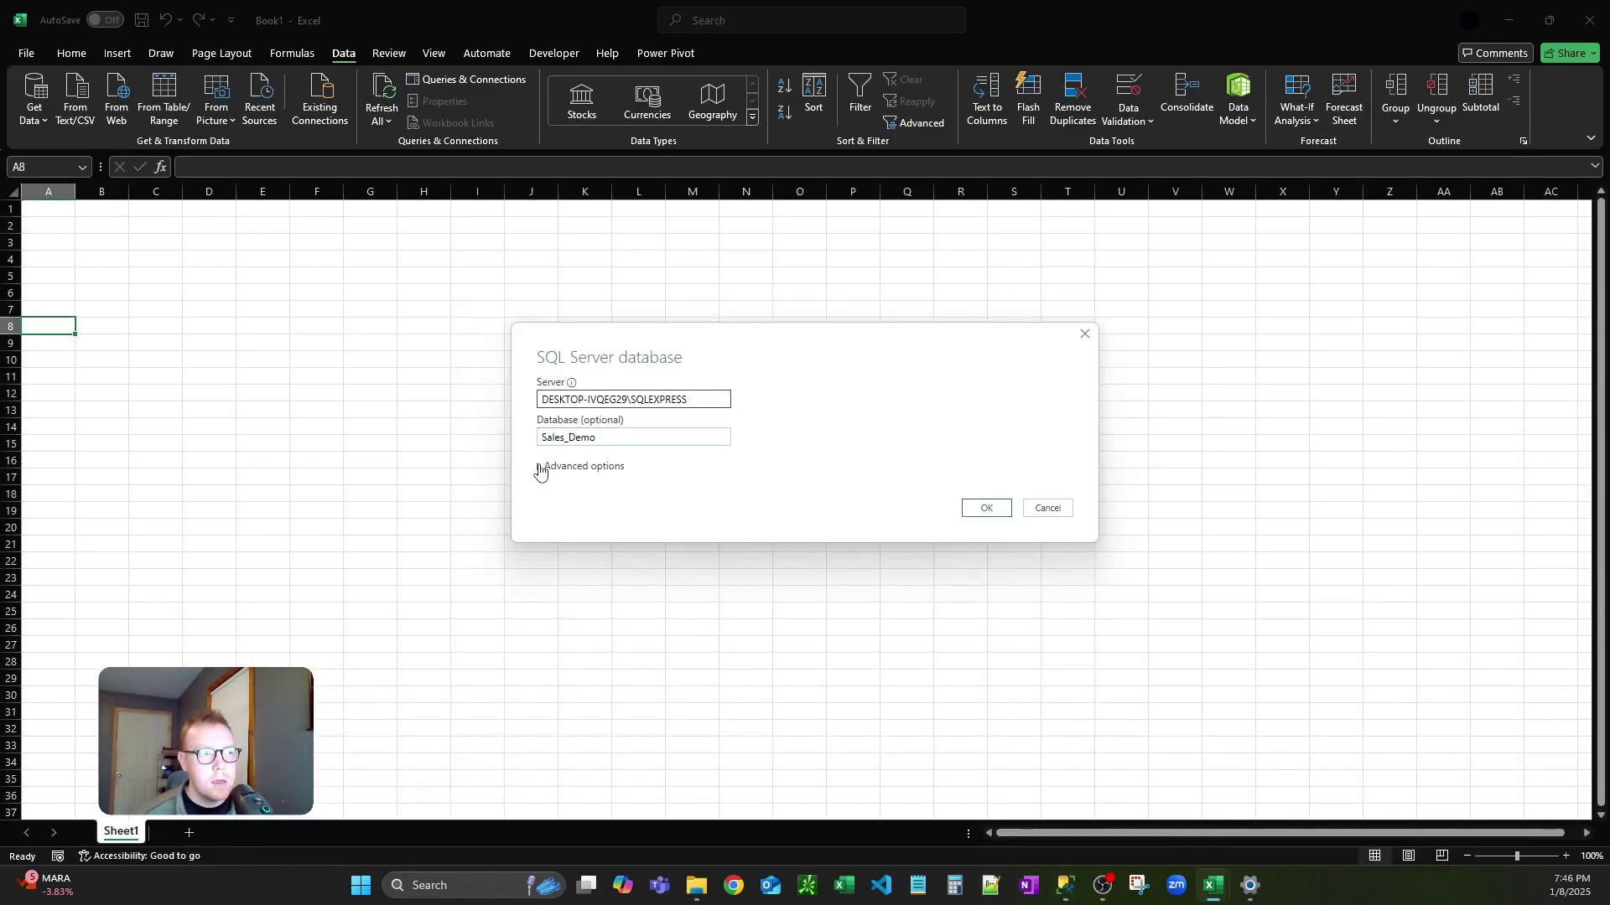
# - Copy the full sales query from SQL Server Management Studio into the SQL statement under the Excel import's advanced options
pyautogui.click(554, 467)
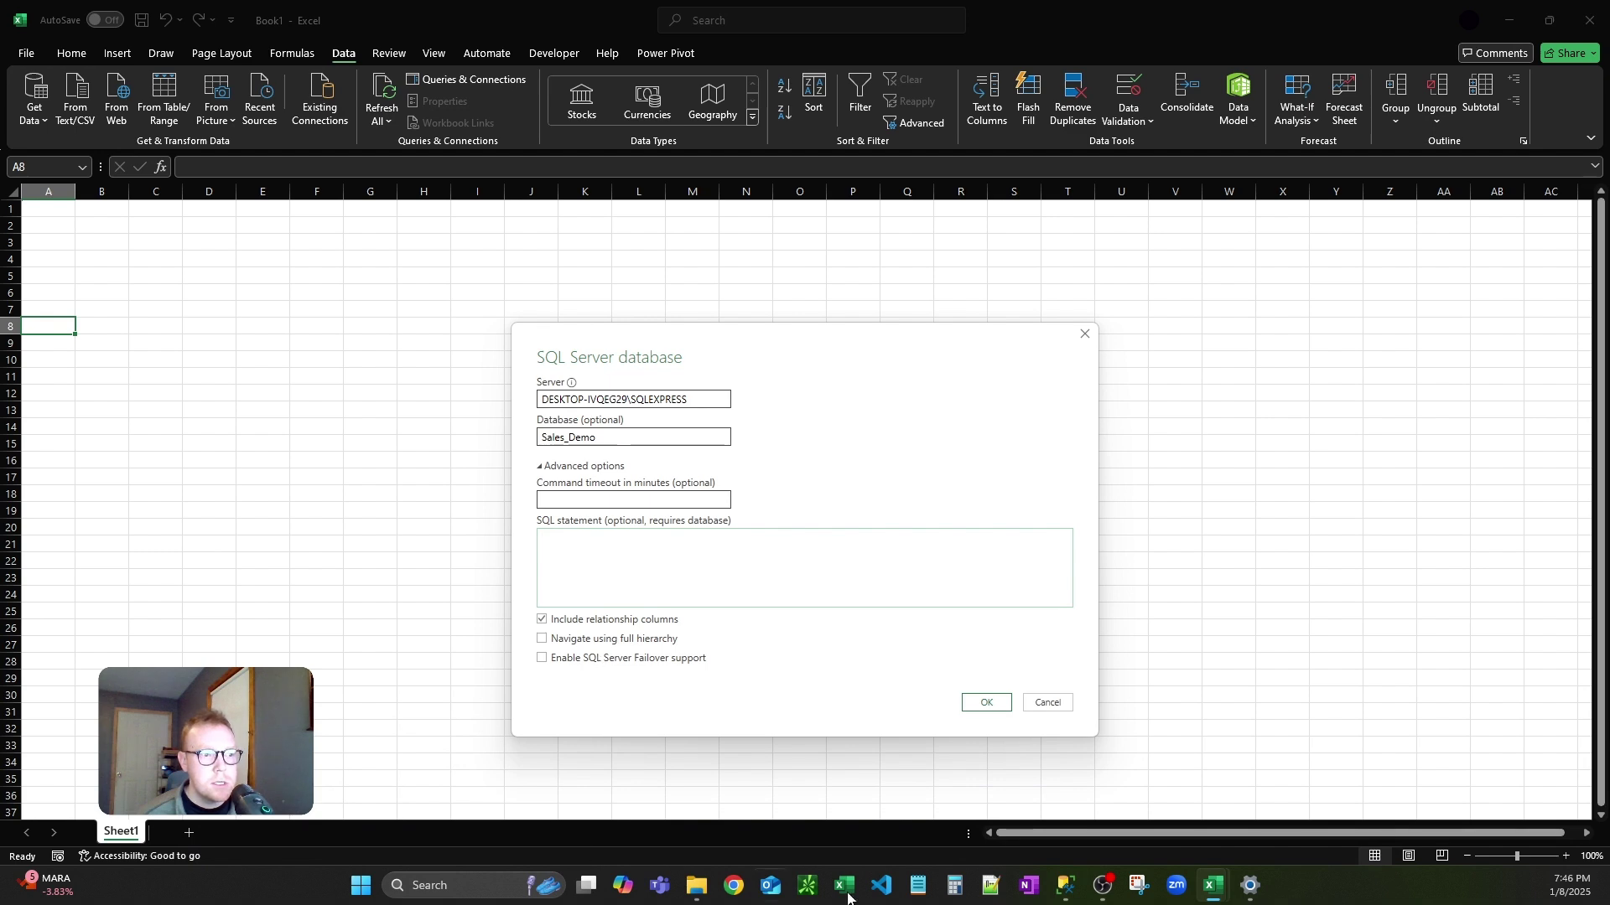
pyautogui.click(1065, 885)
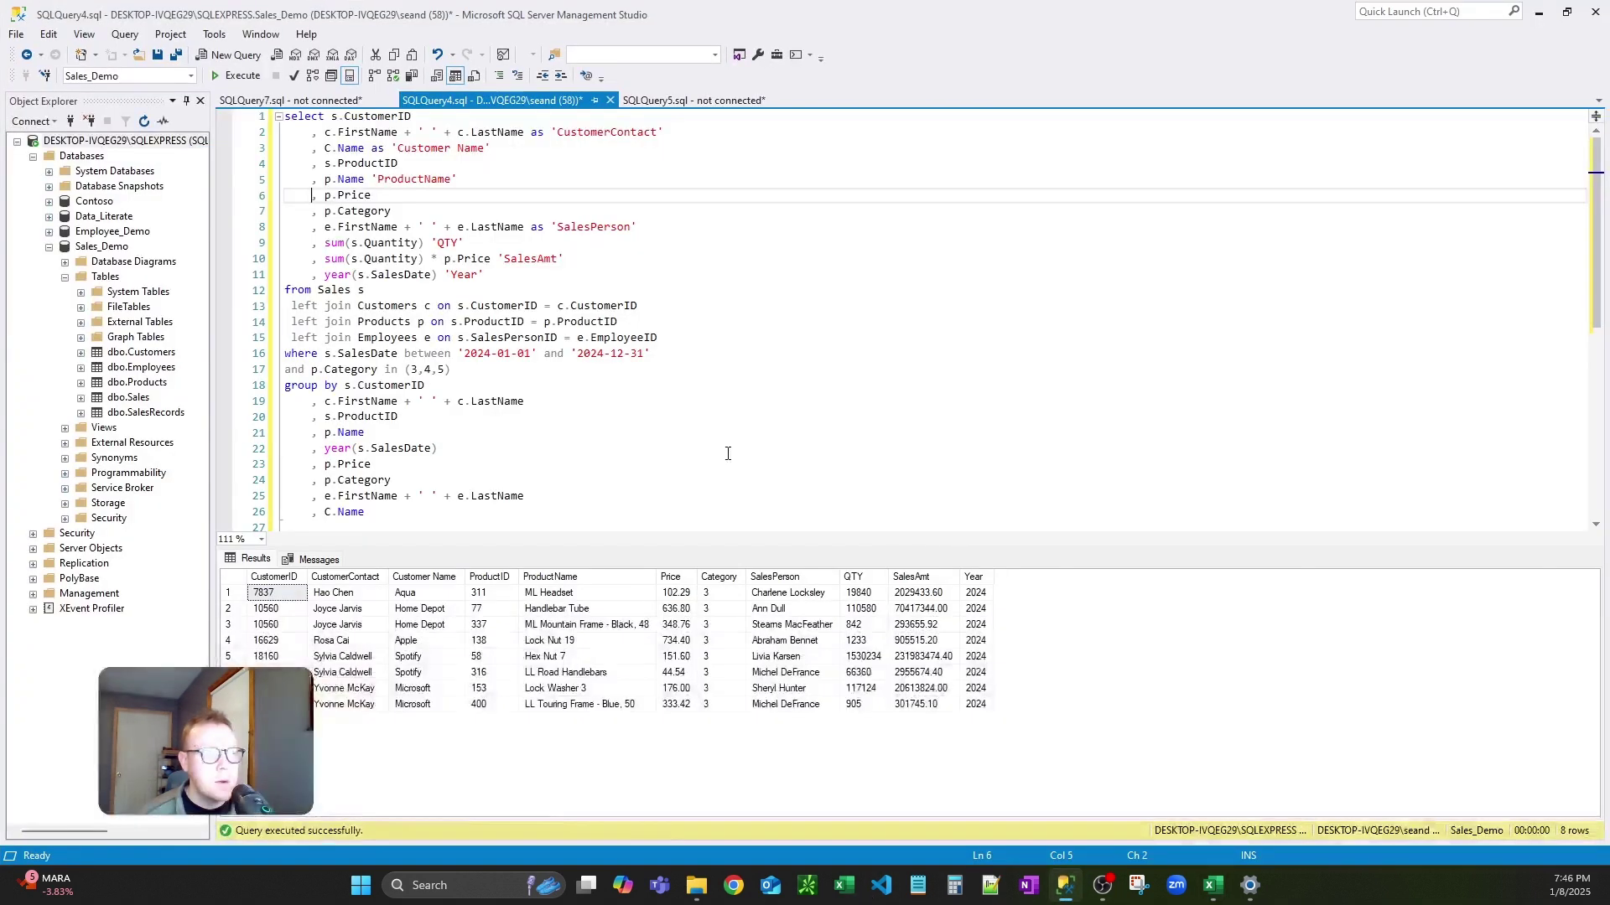
pyautogui.moveTo(382, 520); pyautogui.dragTo(221, 113)
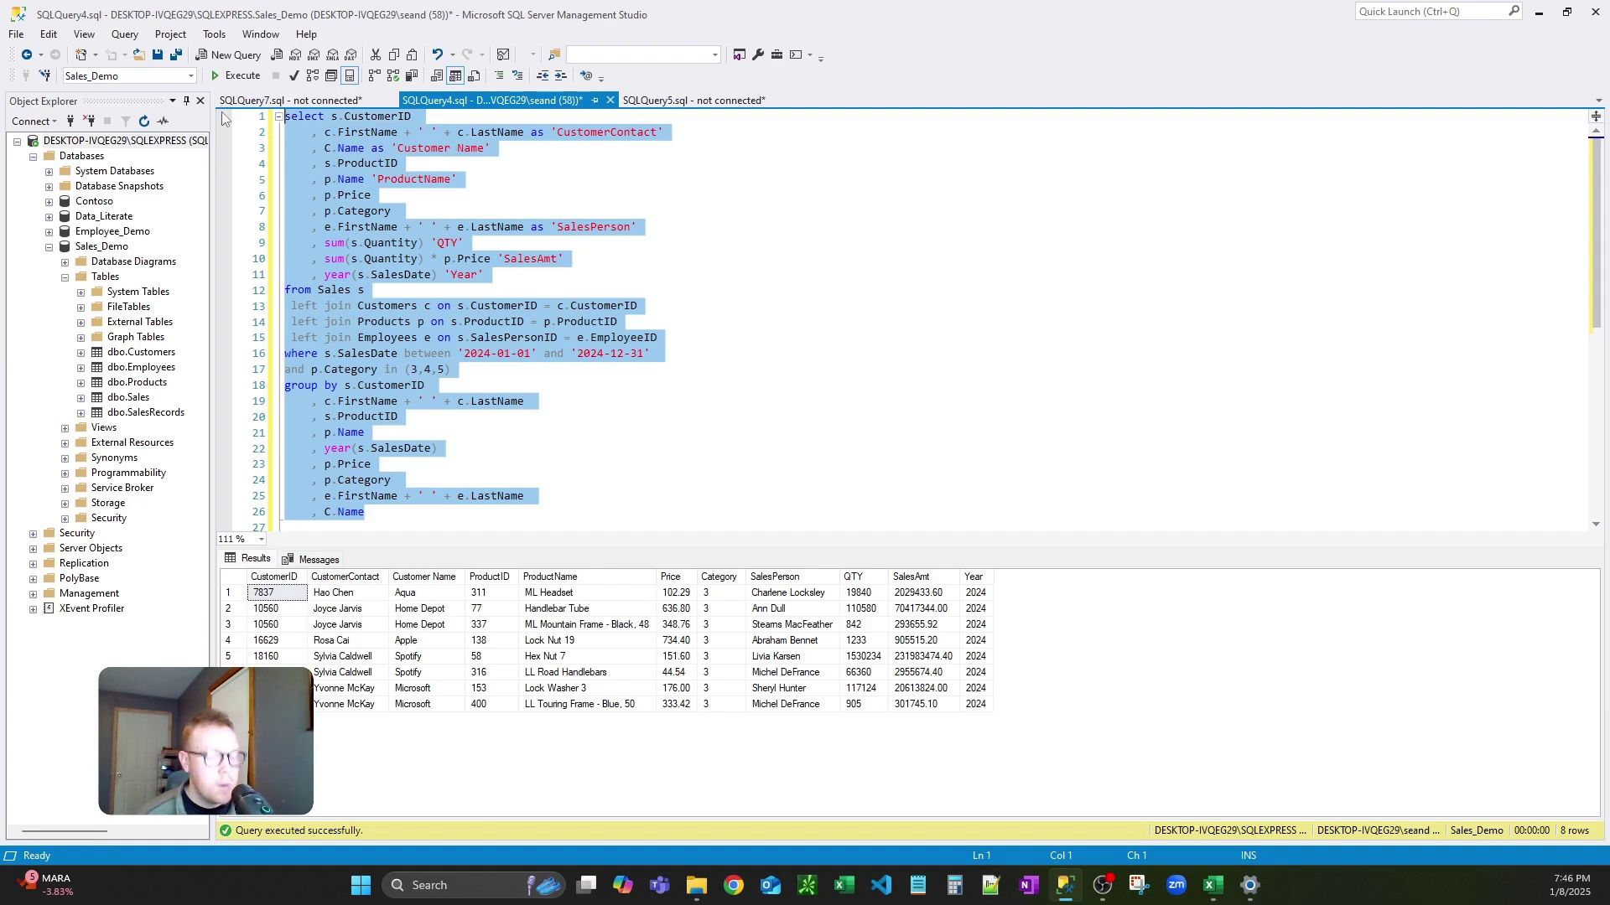
pyautogui.click(533, 432)
pyautogui.moveTo(451, 370); pyautogui.dragTo(454, 355)
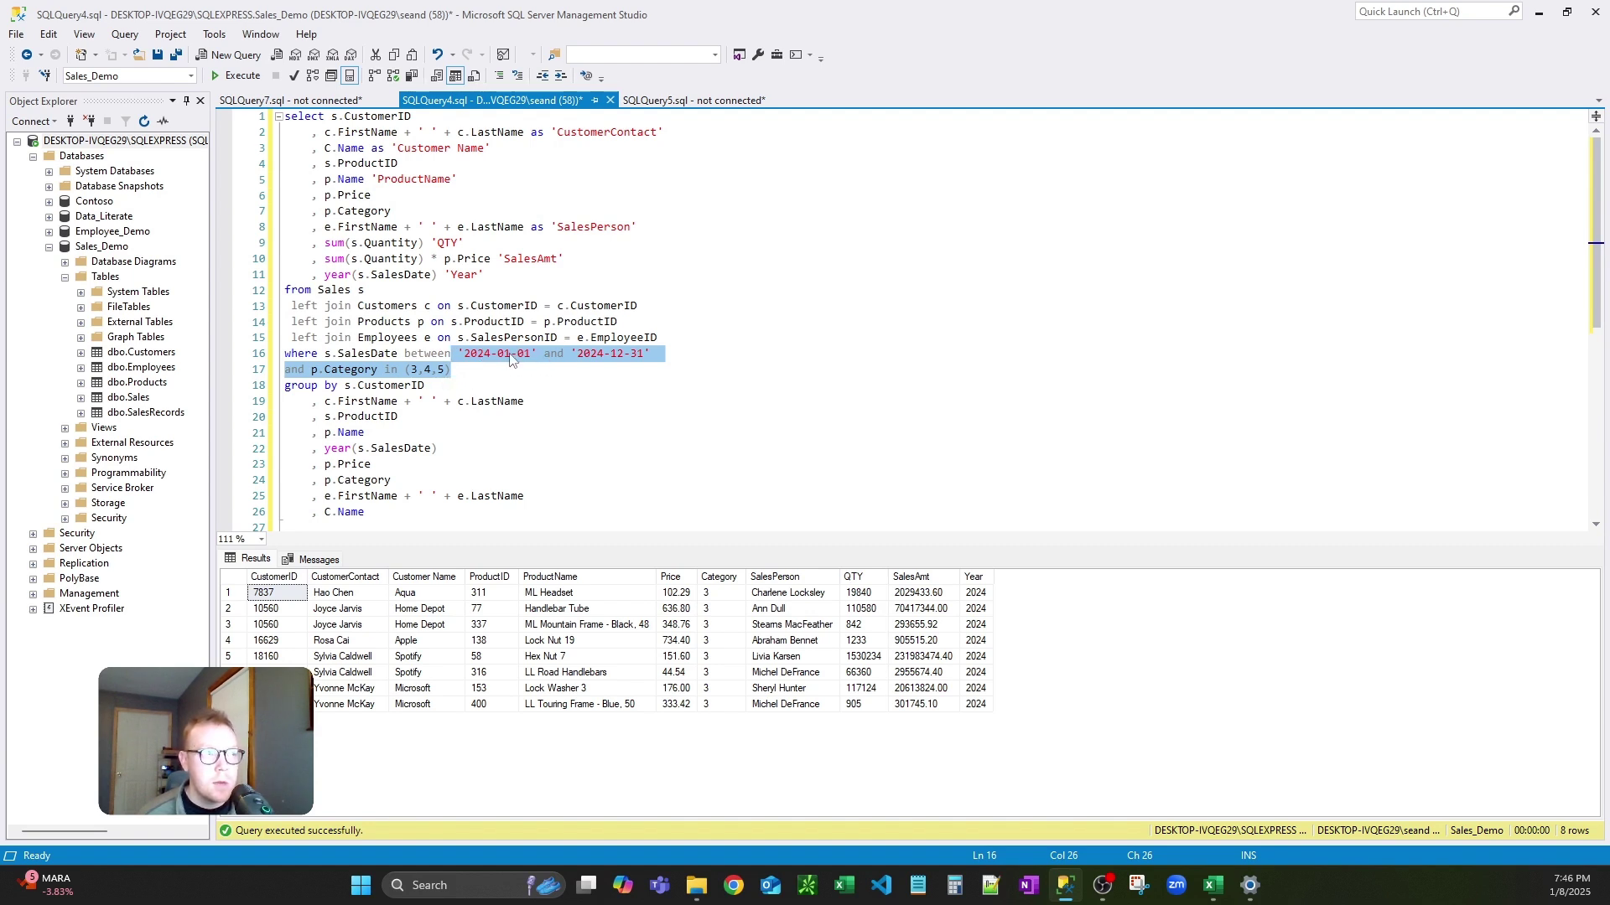
pyautogui.click(1539, 12)
pyautogui.click(616, 546)
pyautogui.hotkey('ctrl', 'v')
pyautogui.scroll(-5, 667, 569)
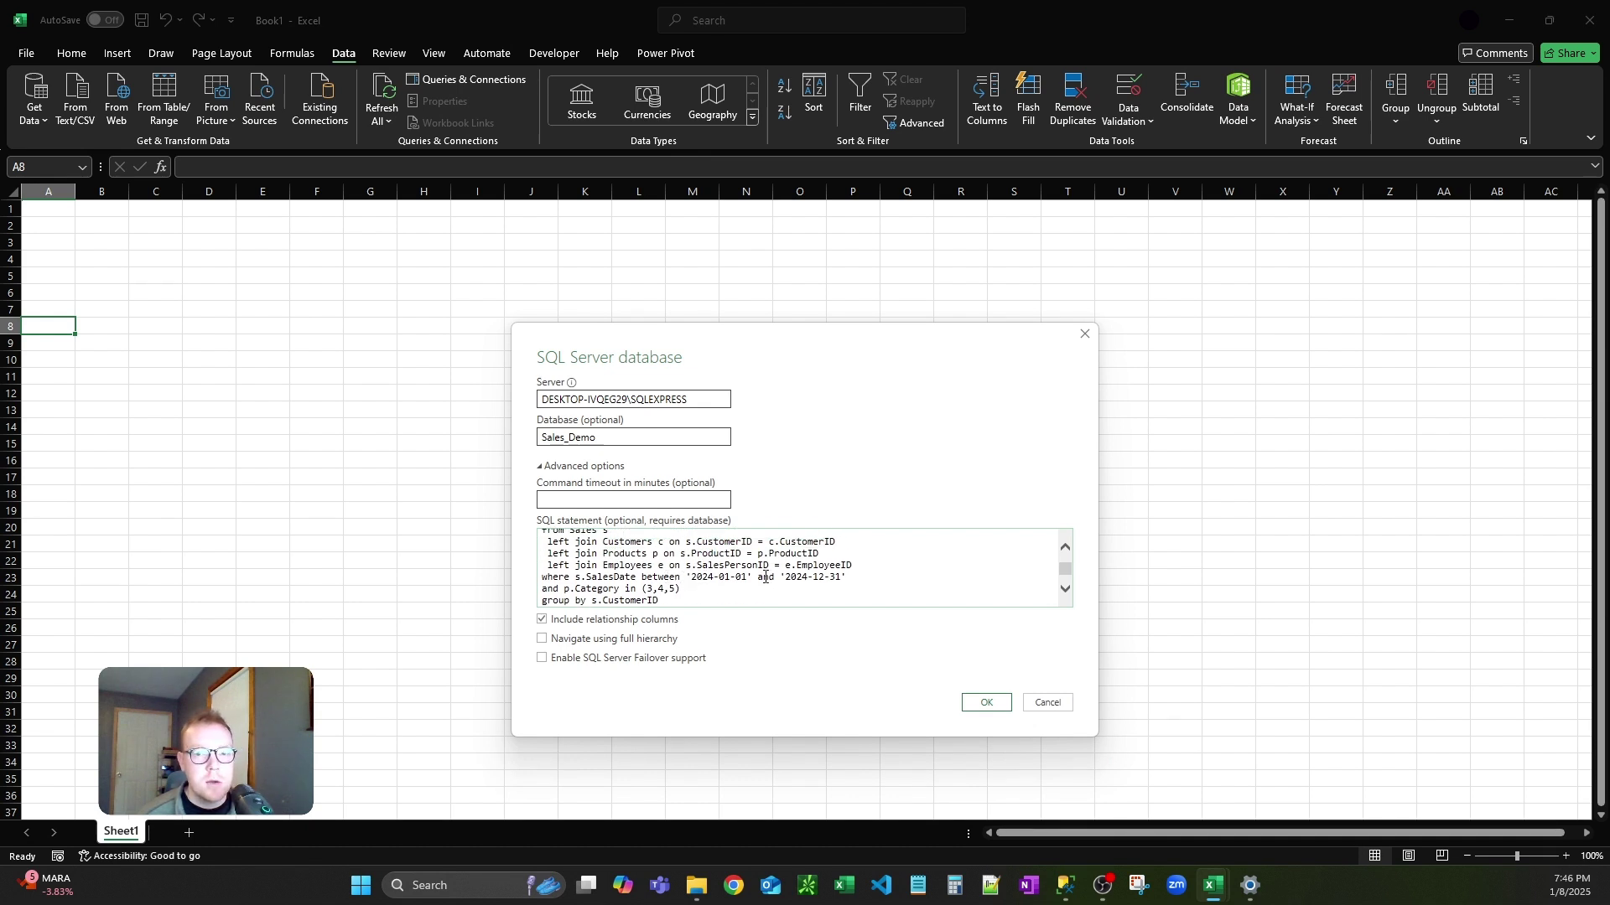
# - Run the SQL Server import and load the query results into a new worksheet
pyautogui.click(981, 704)
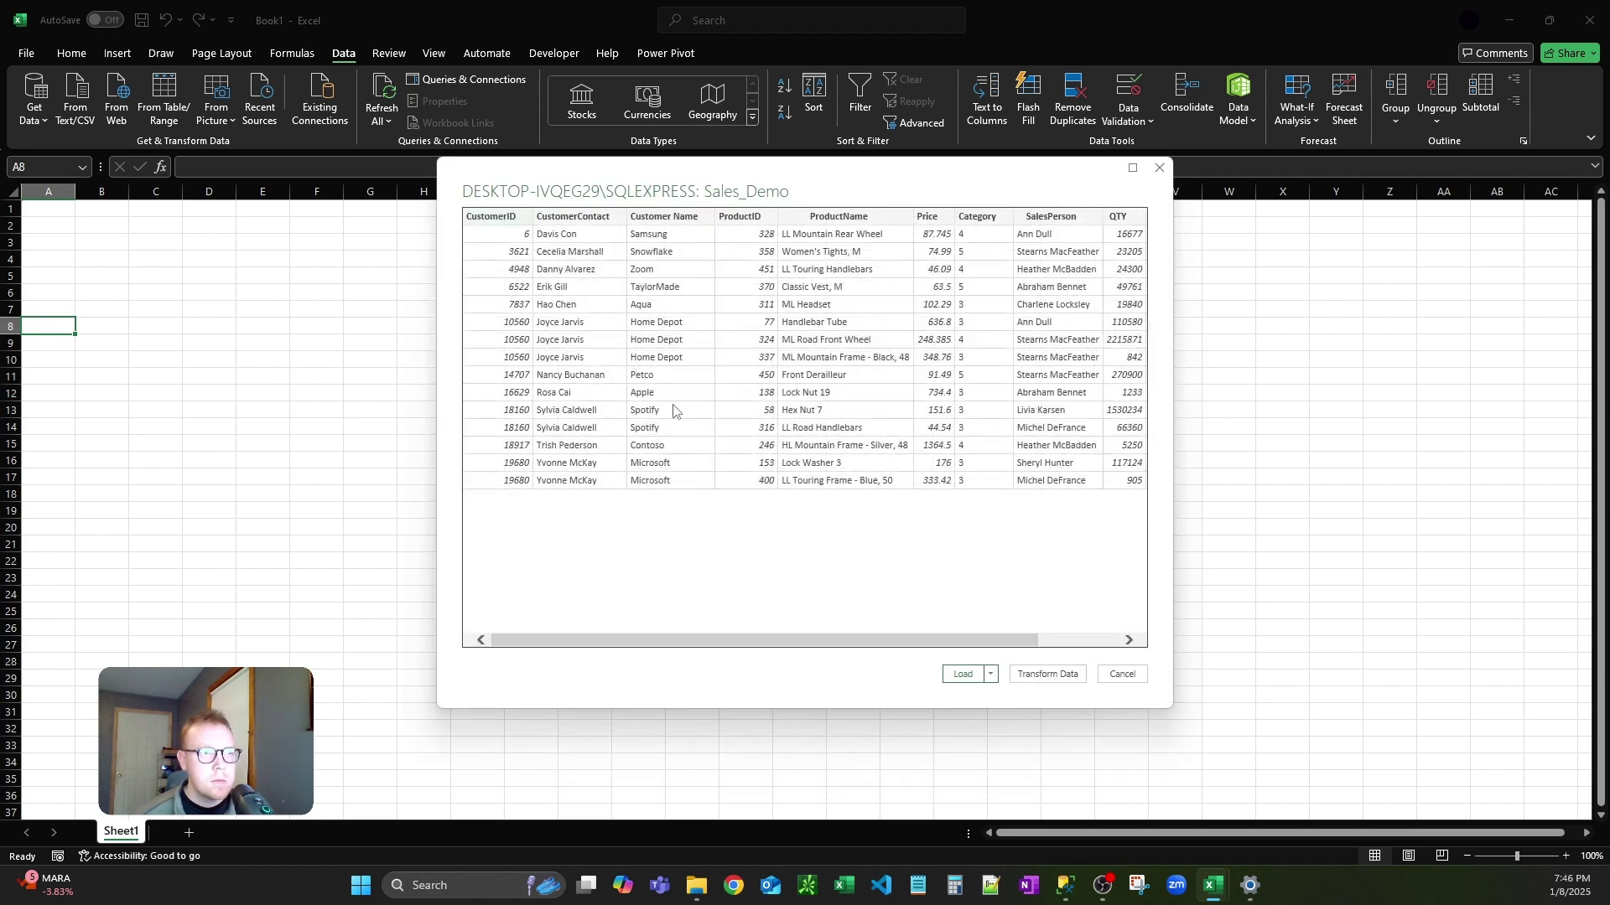
pyautogui.click(968, 671)
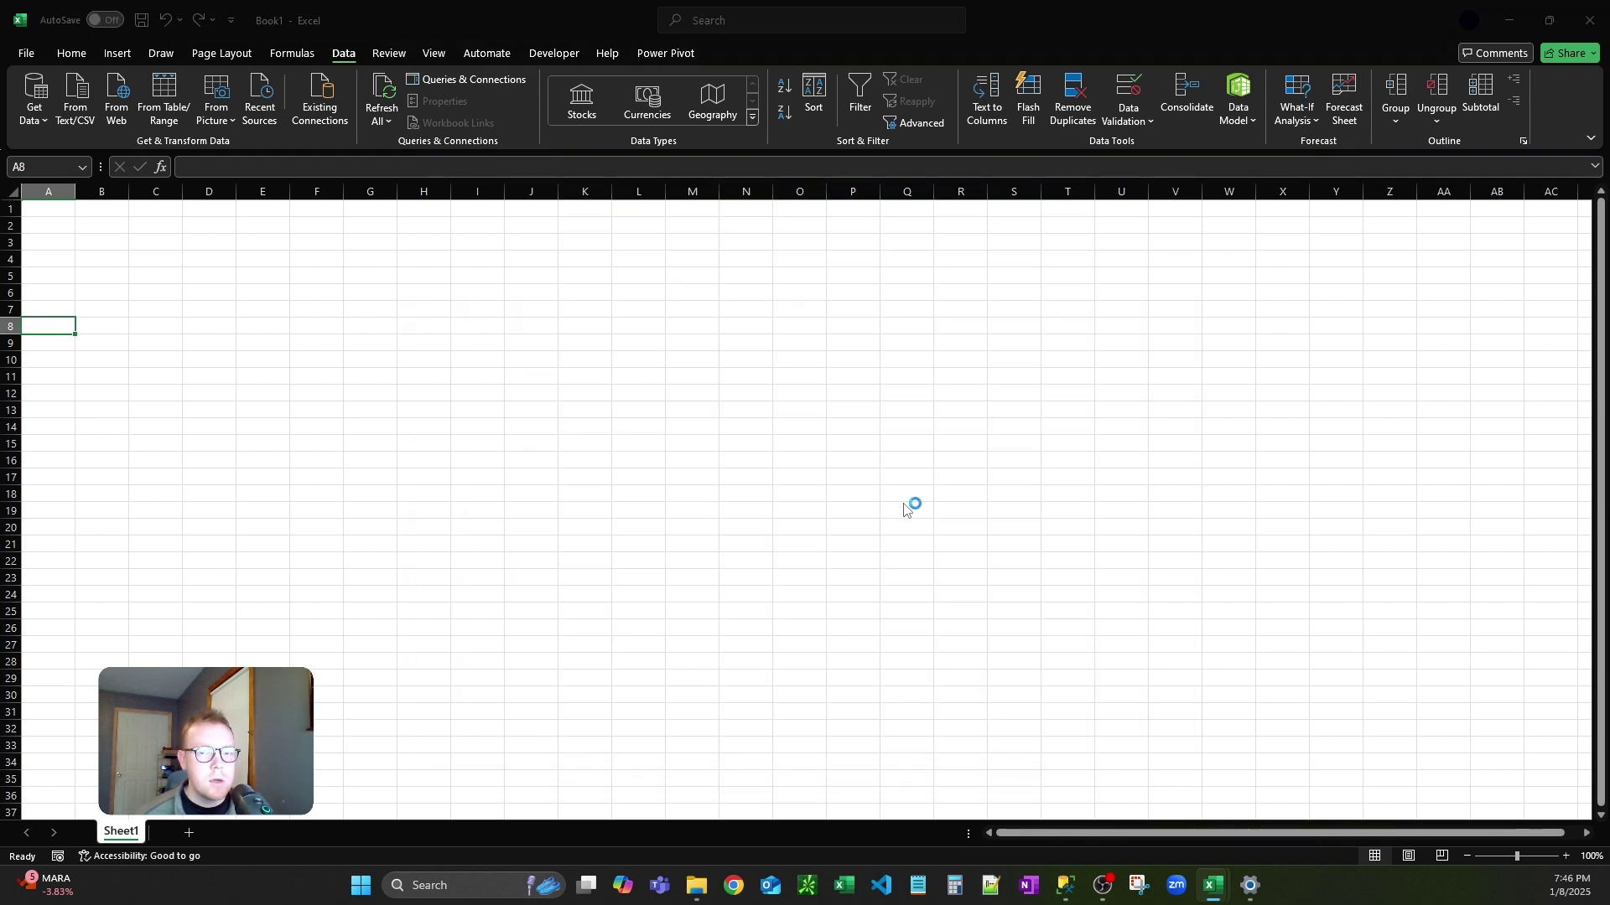
pyautogui.click(514, 577)
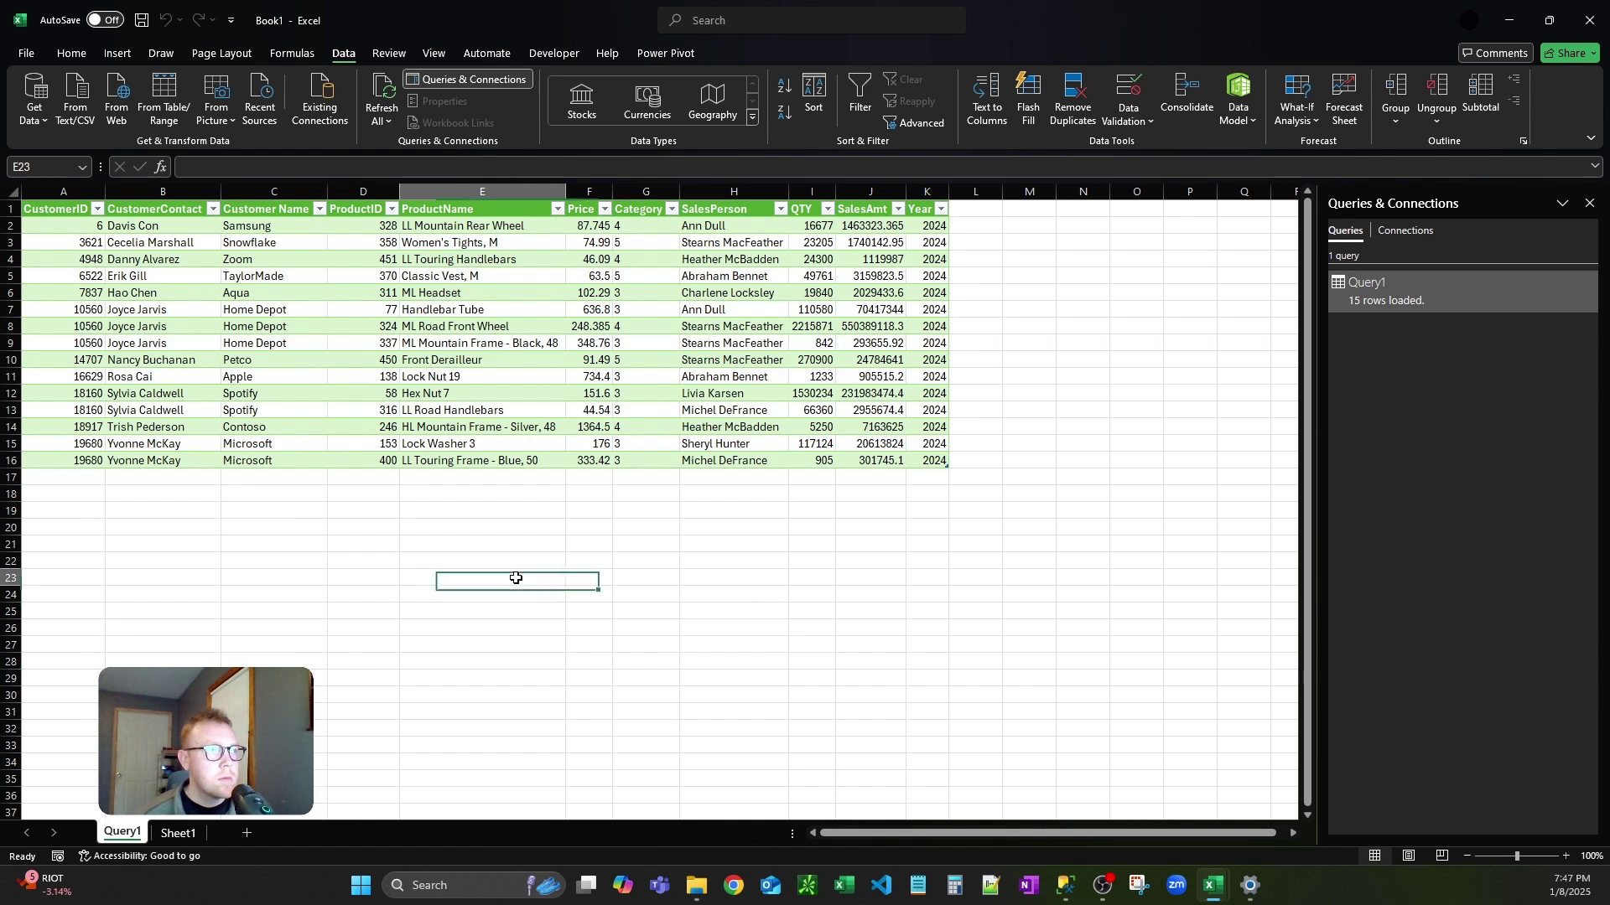
pyautogui.click(438, 500)
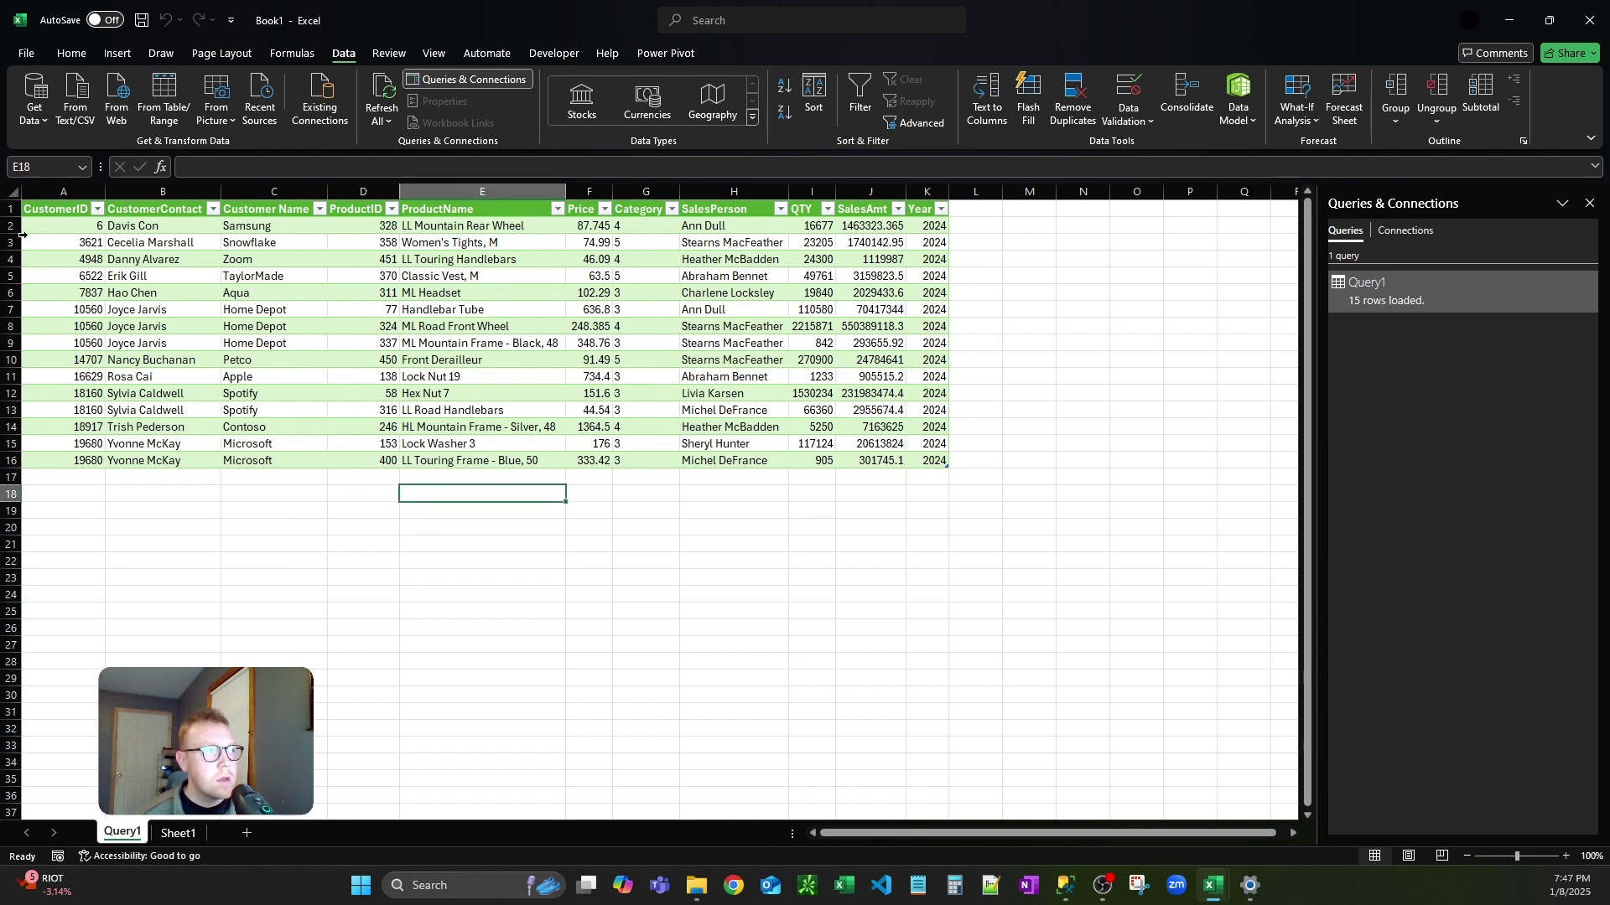
# - Insert ten blank rows above the loaded query table
pyautogui.moveTo(4, 209); pyautogui.dragTo(5, 361)
pyautogui.rightClick(4, 310)
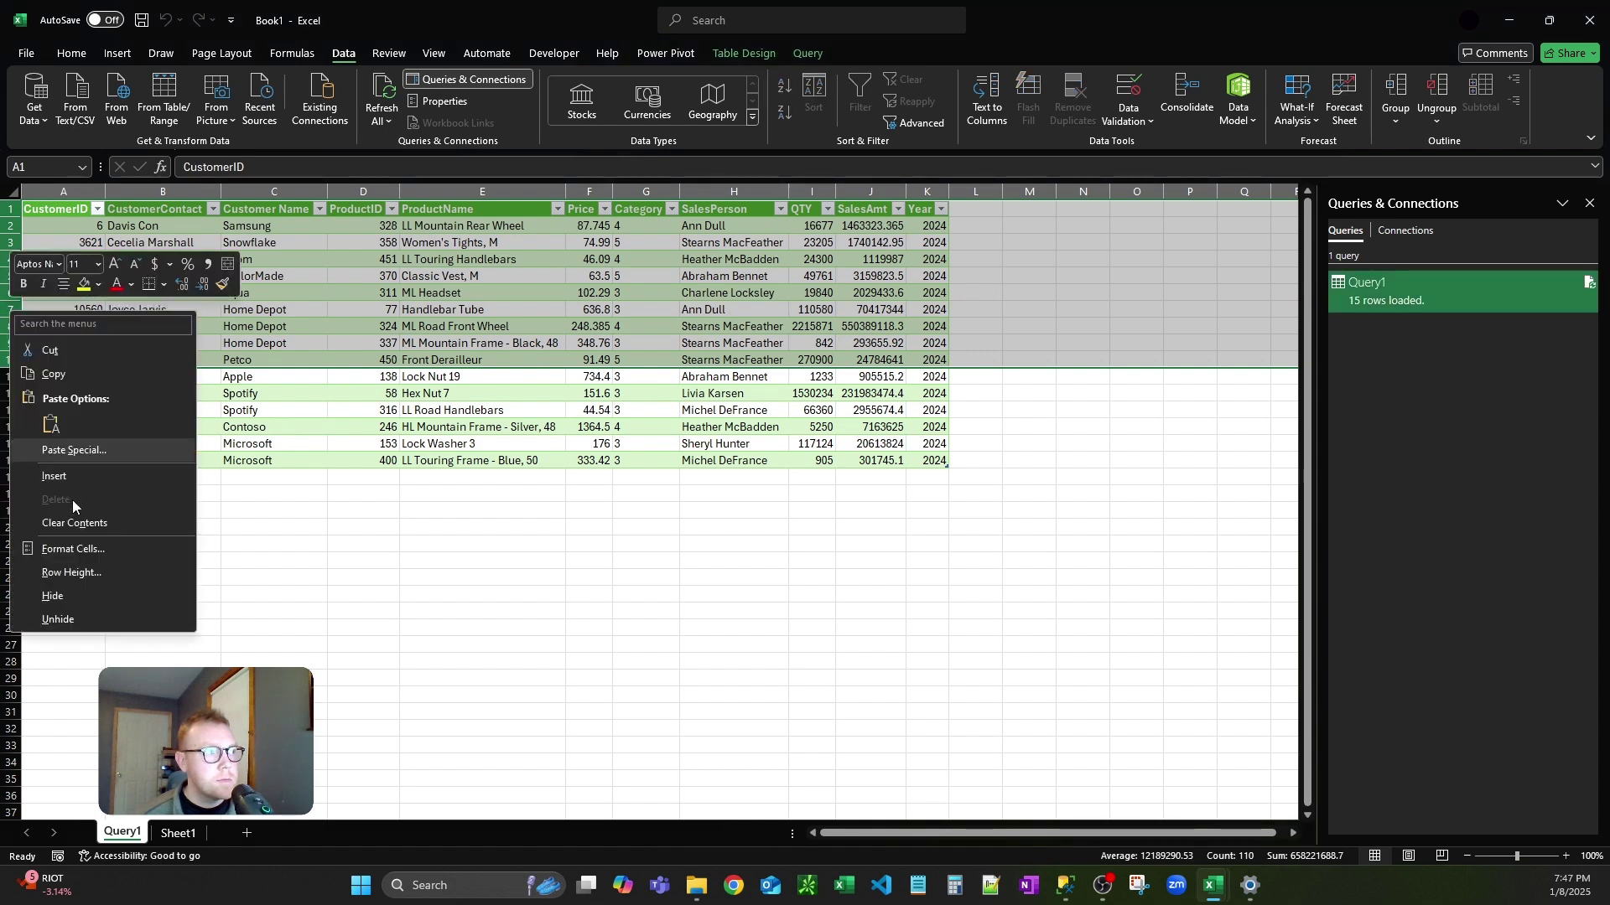
pyautogui.click(76, 476)
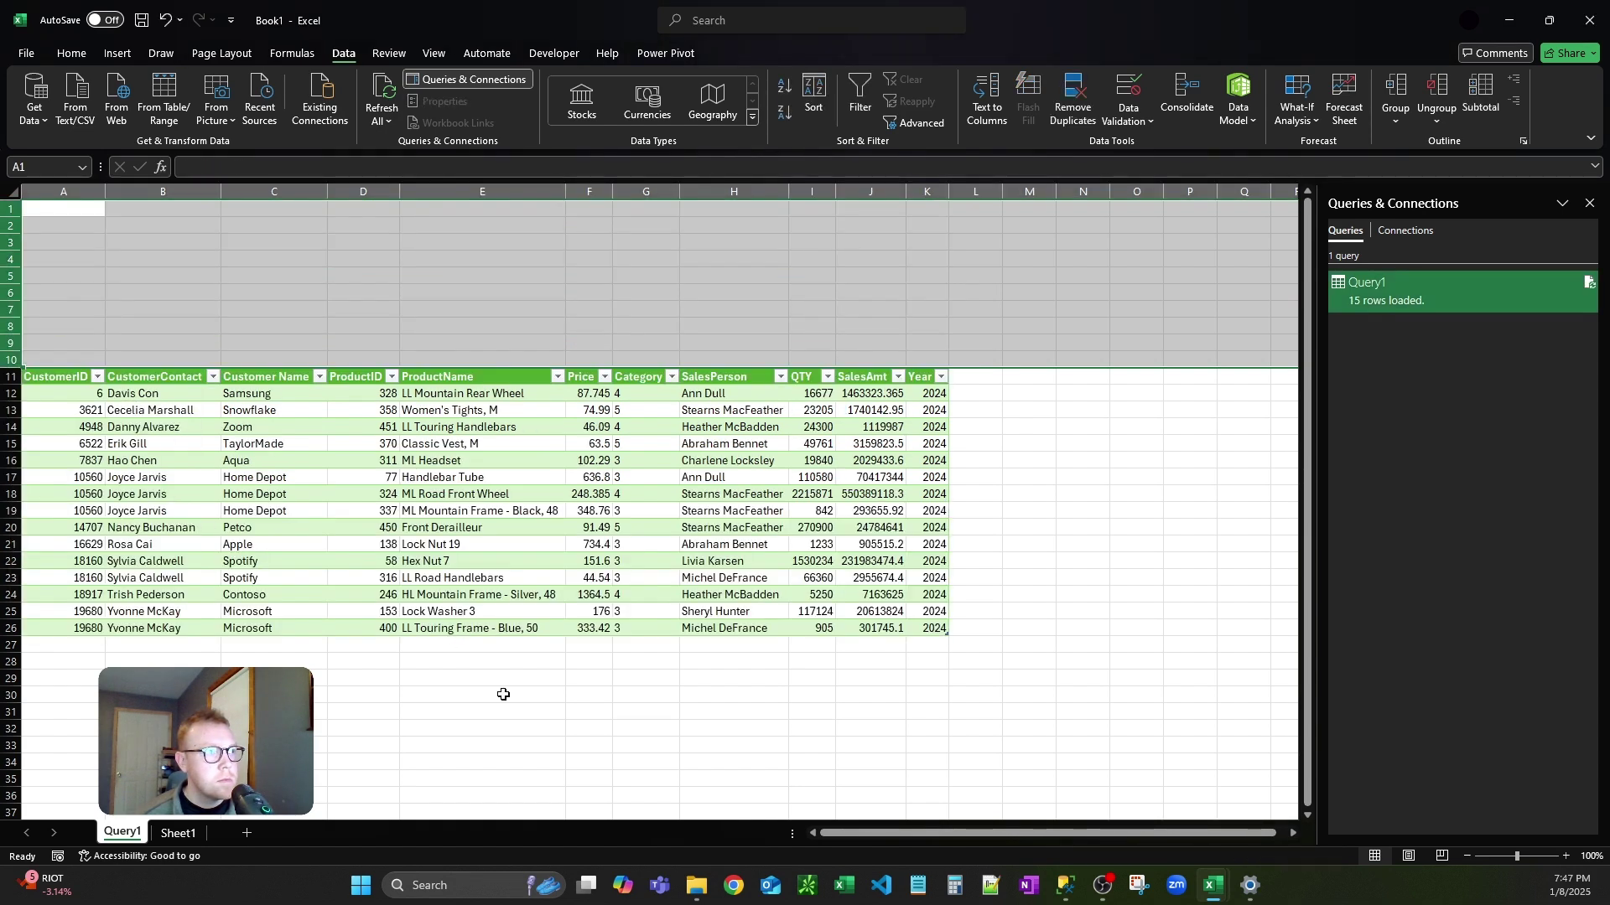
pyautogui.click(469, 744)
# - Enter the labels start in cell B2 and end in cell B3
pyautogui.click(223, 249)
pyautogui.click(165, 226)
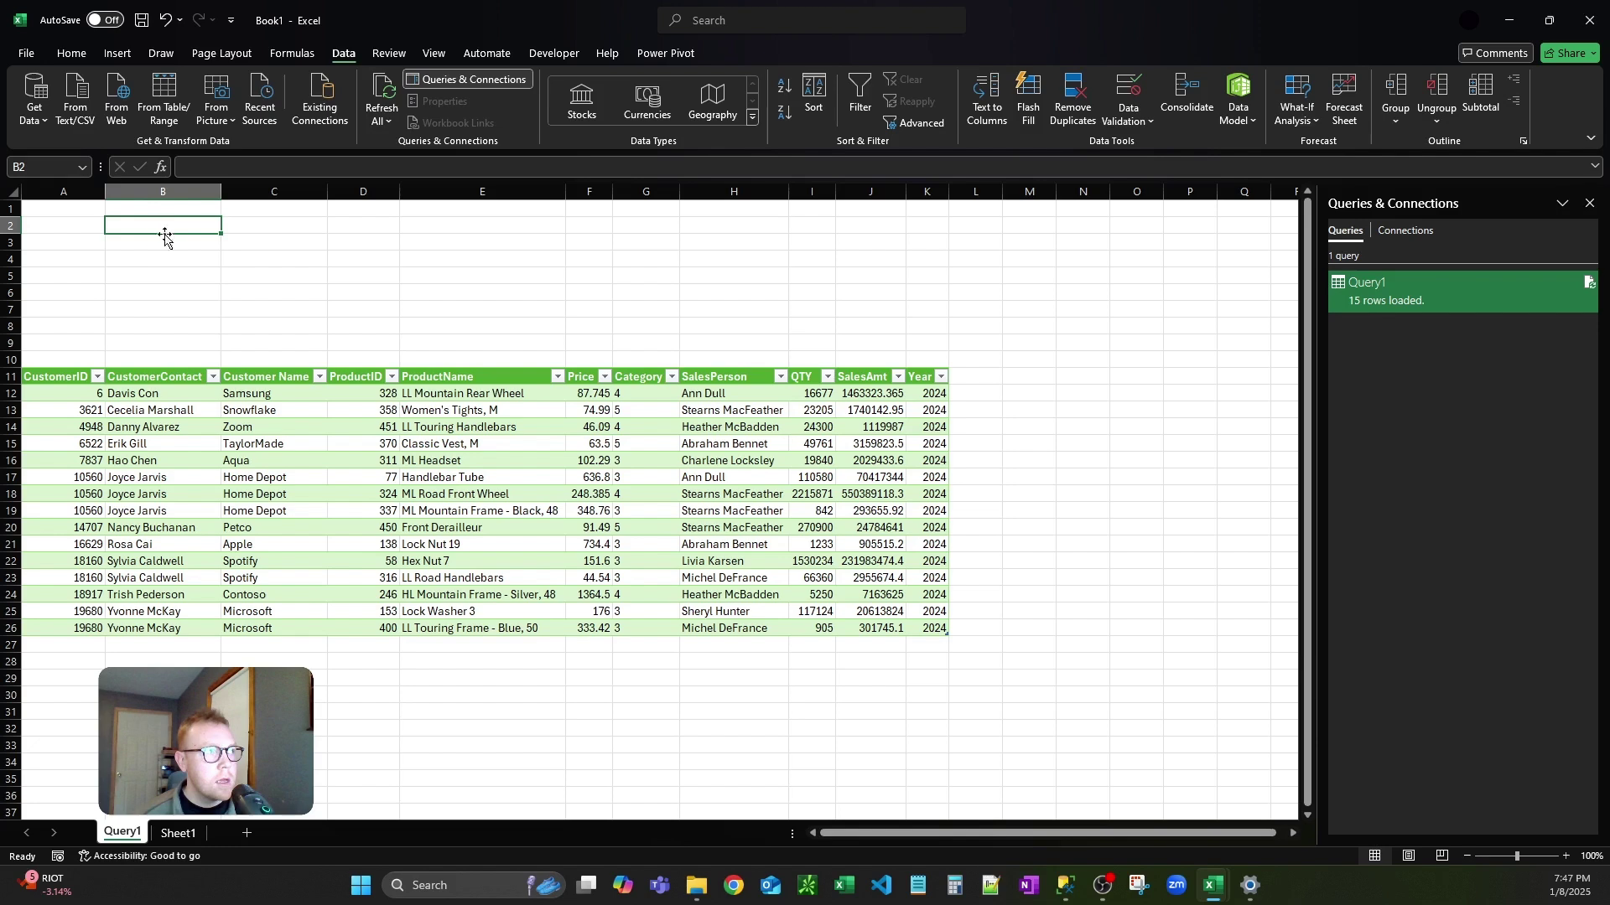
pyautogui.write('start')
pyautogui.press('Return')
pyautogui.write('end')
pyautogui.press('Return')
# - Enter the start date 1/1/2023 in cell C2 and the end date 12/31/2023 in cell C3
pyautogui.press('Up')
pyautogui.press('Up')
pyautogui.press('Right')
pyautogui.write('1/1/2023')
pyautogui.press('Return')
pyautogui.write('12/31/20')
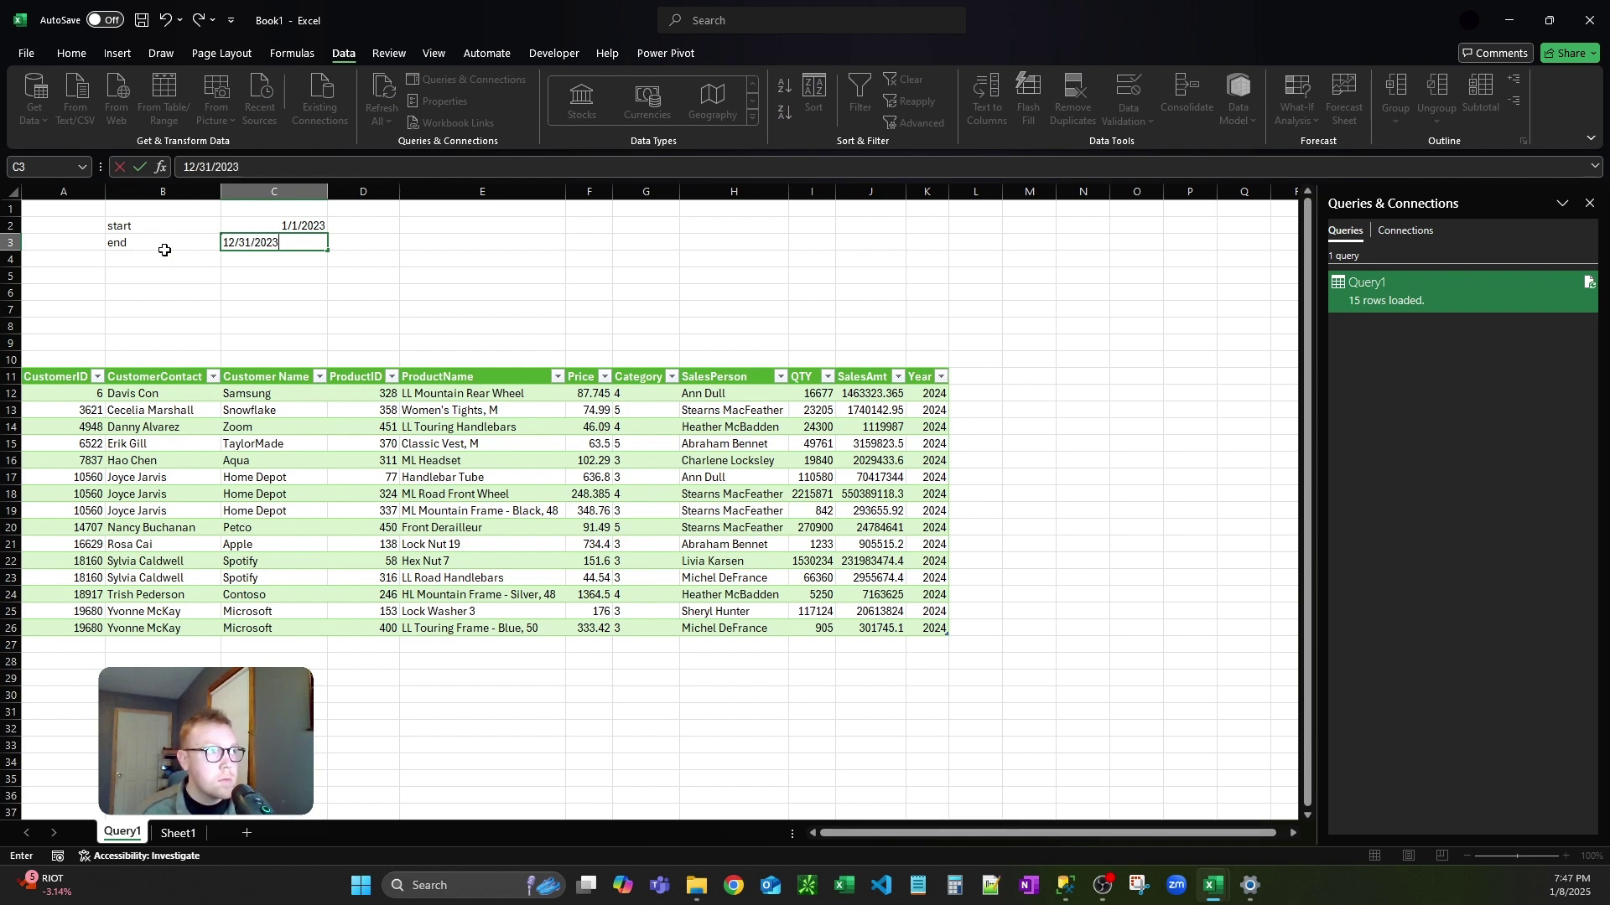
pyautogui.press('Return')
pyautogui.click(482, 276)
pyautogui.click(338, 226)
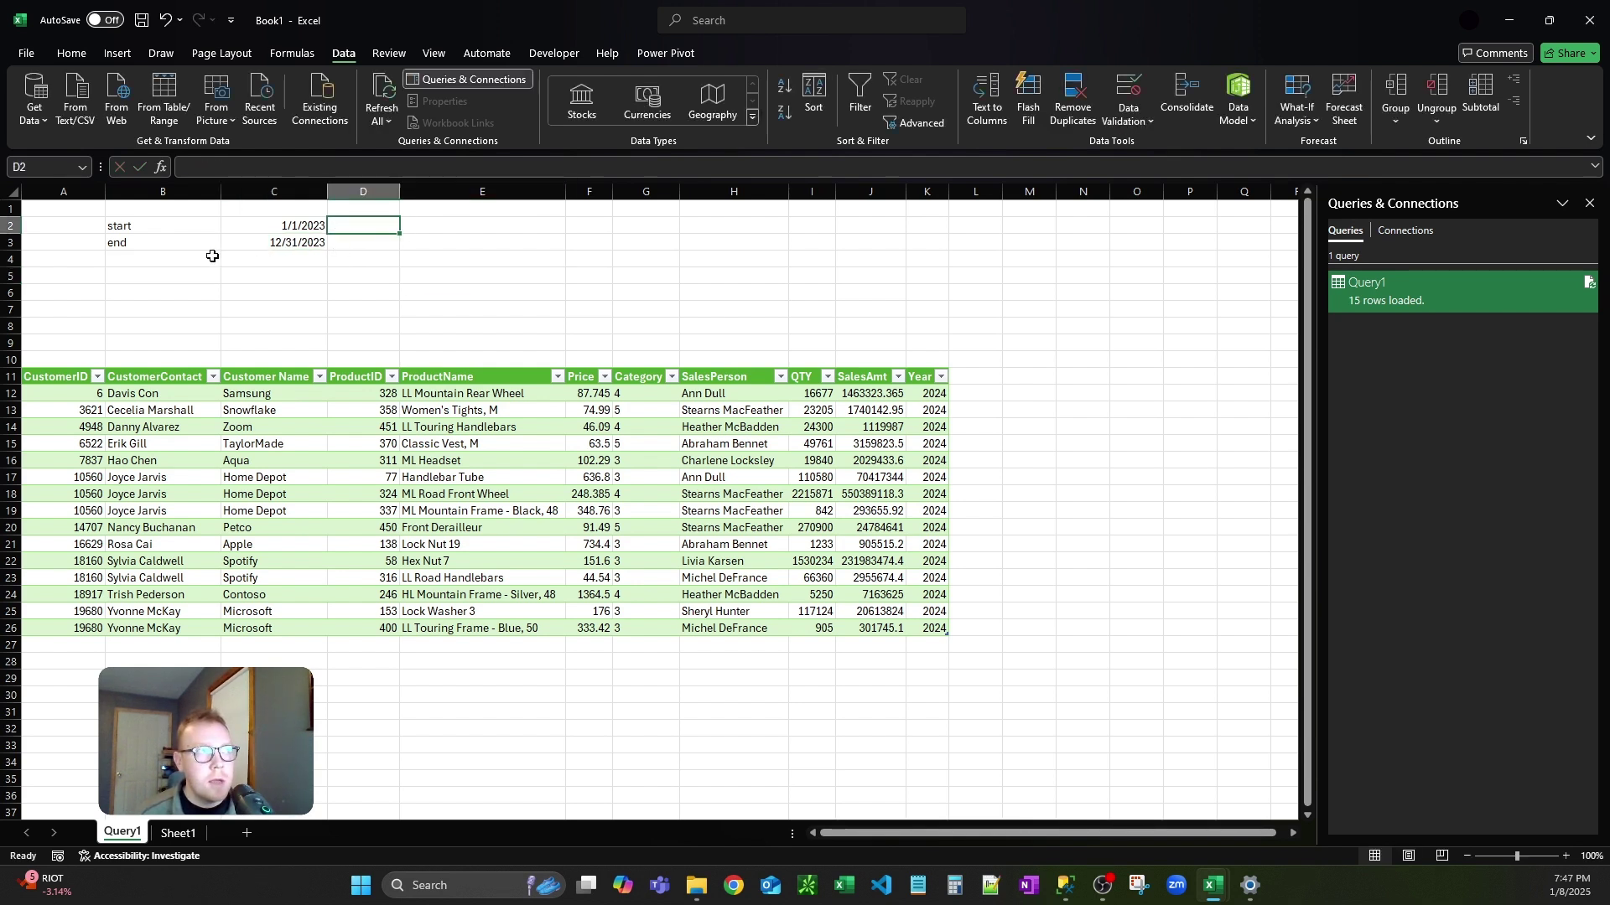
pyautogui.moveTo(755, 268); pyautogui.dragTo(517, 301)
pyautogui.click(466, 277)
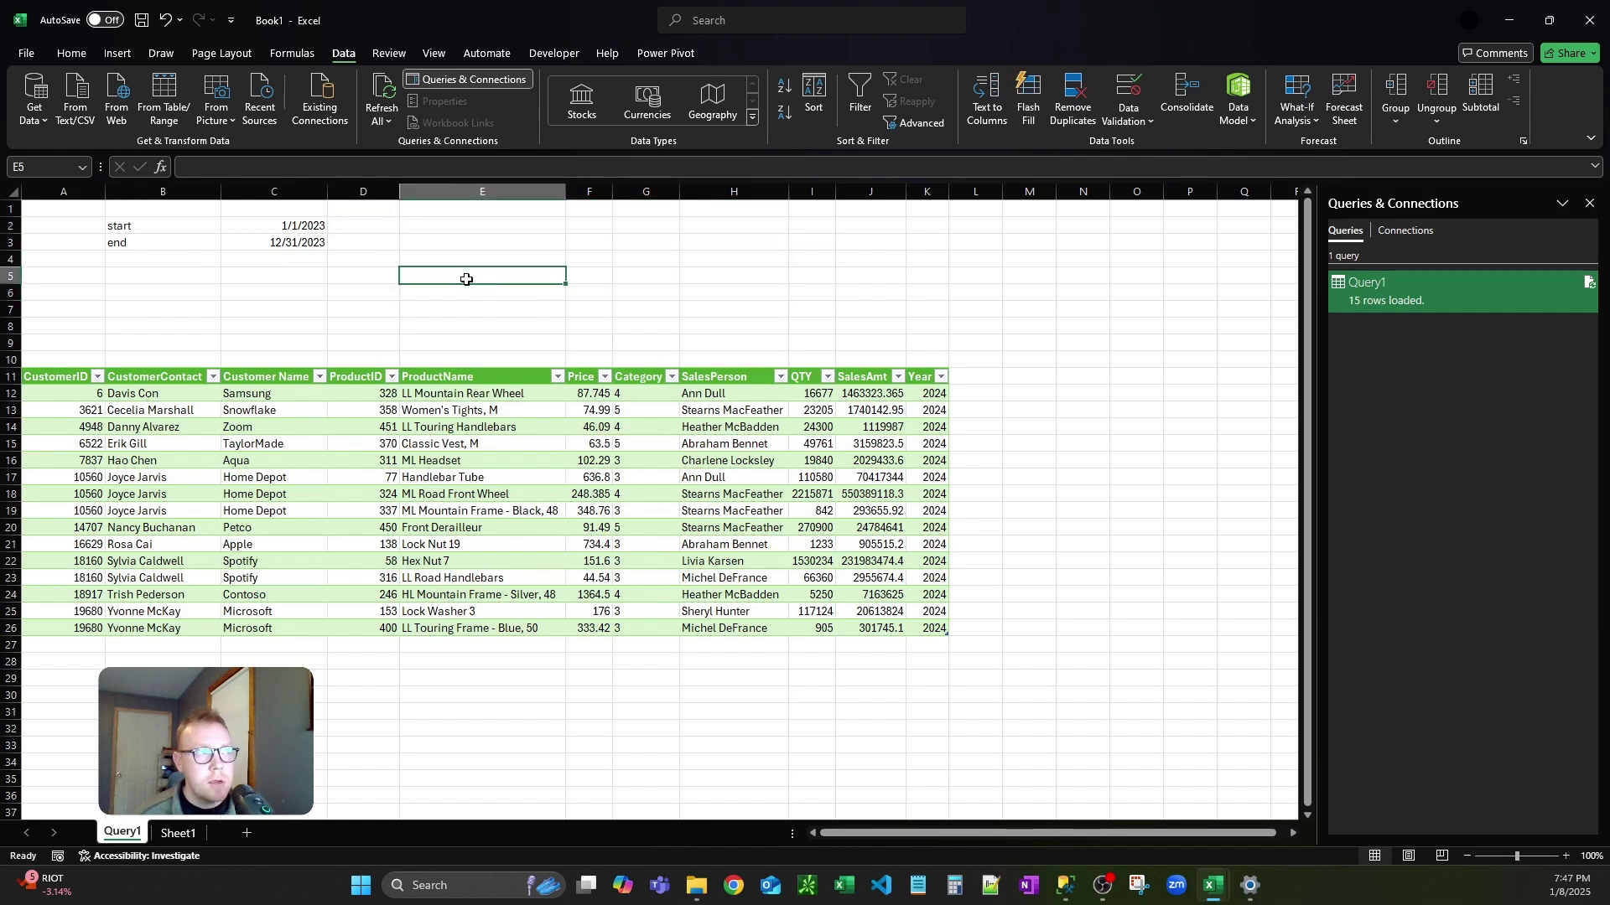
# - Examine the parameter tables on the Paramaters sheet of the Dynamic SQL Queries Example - Build workbook and return to Book1
pyautogui.click(1523, 23)
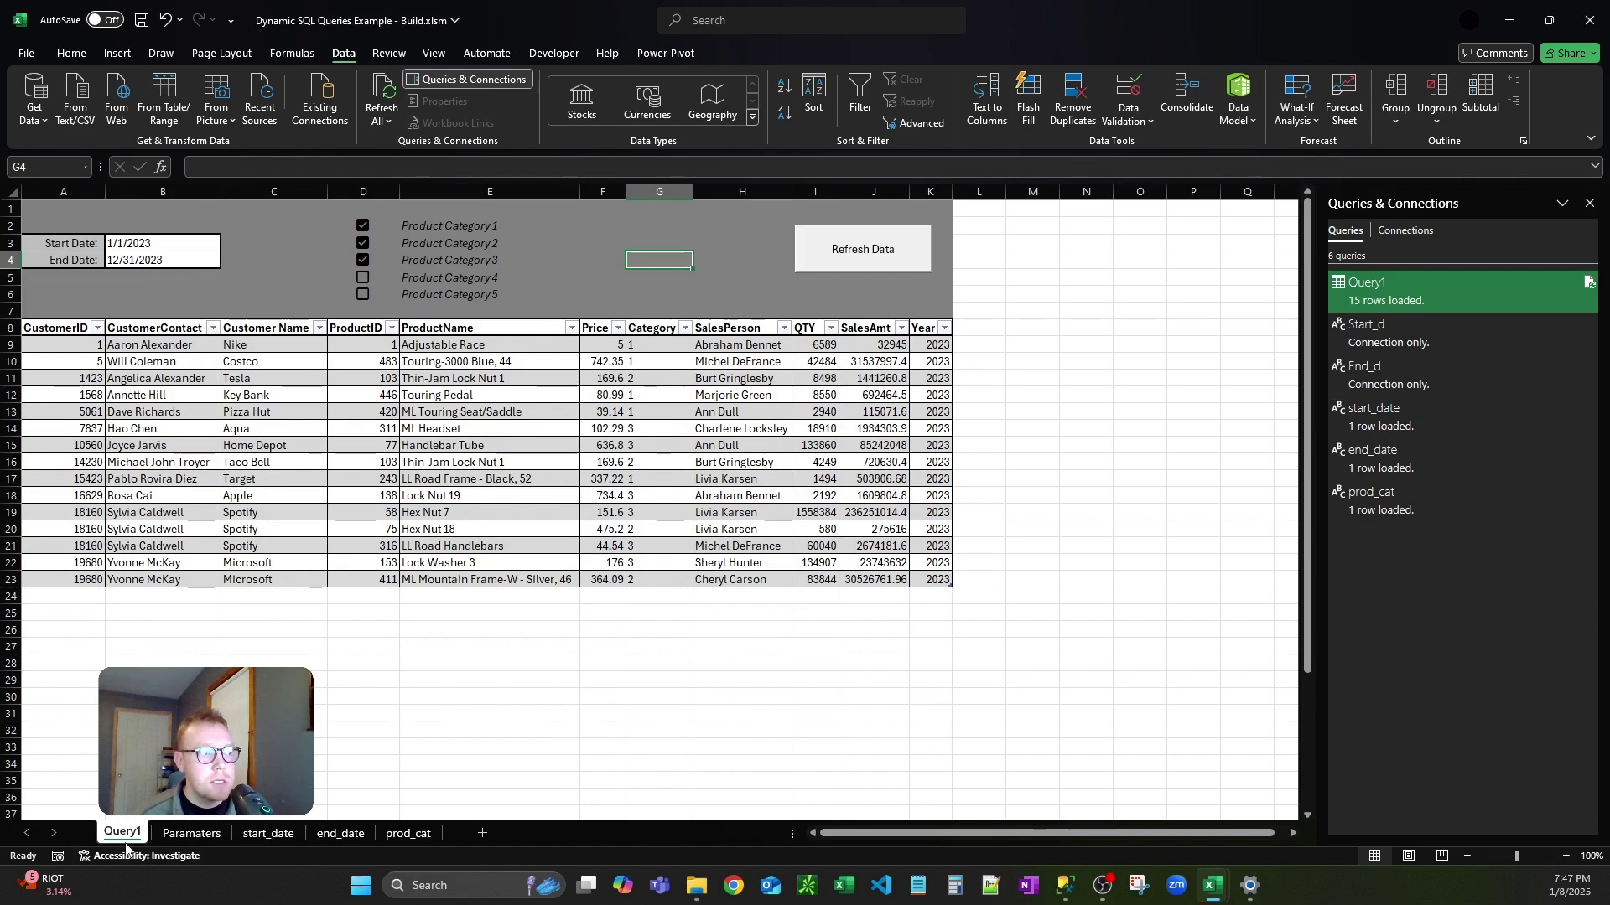
pyautogui.click(188, 834)
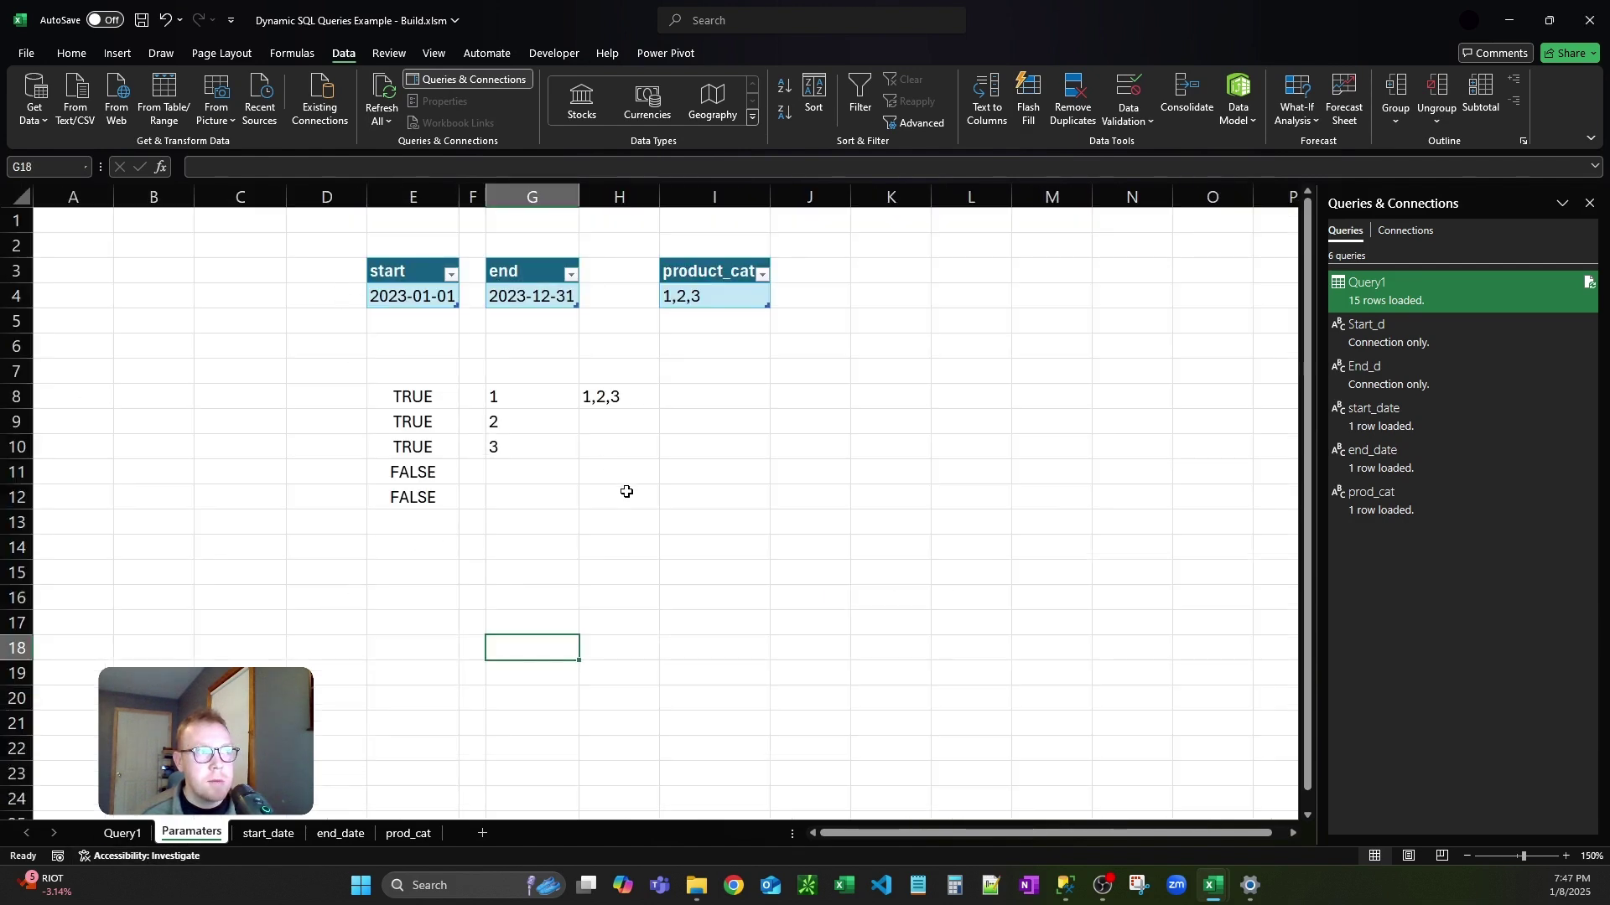
pyautogui.click(1573, 6)
pyautogui.click(299, 276)
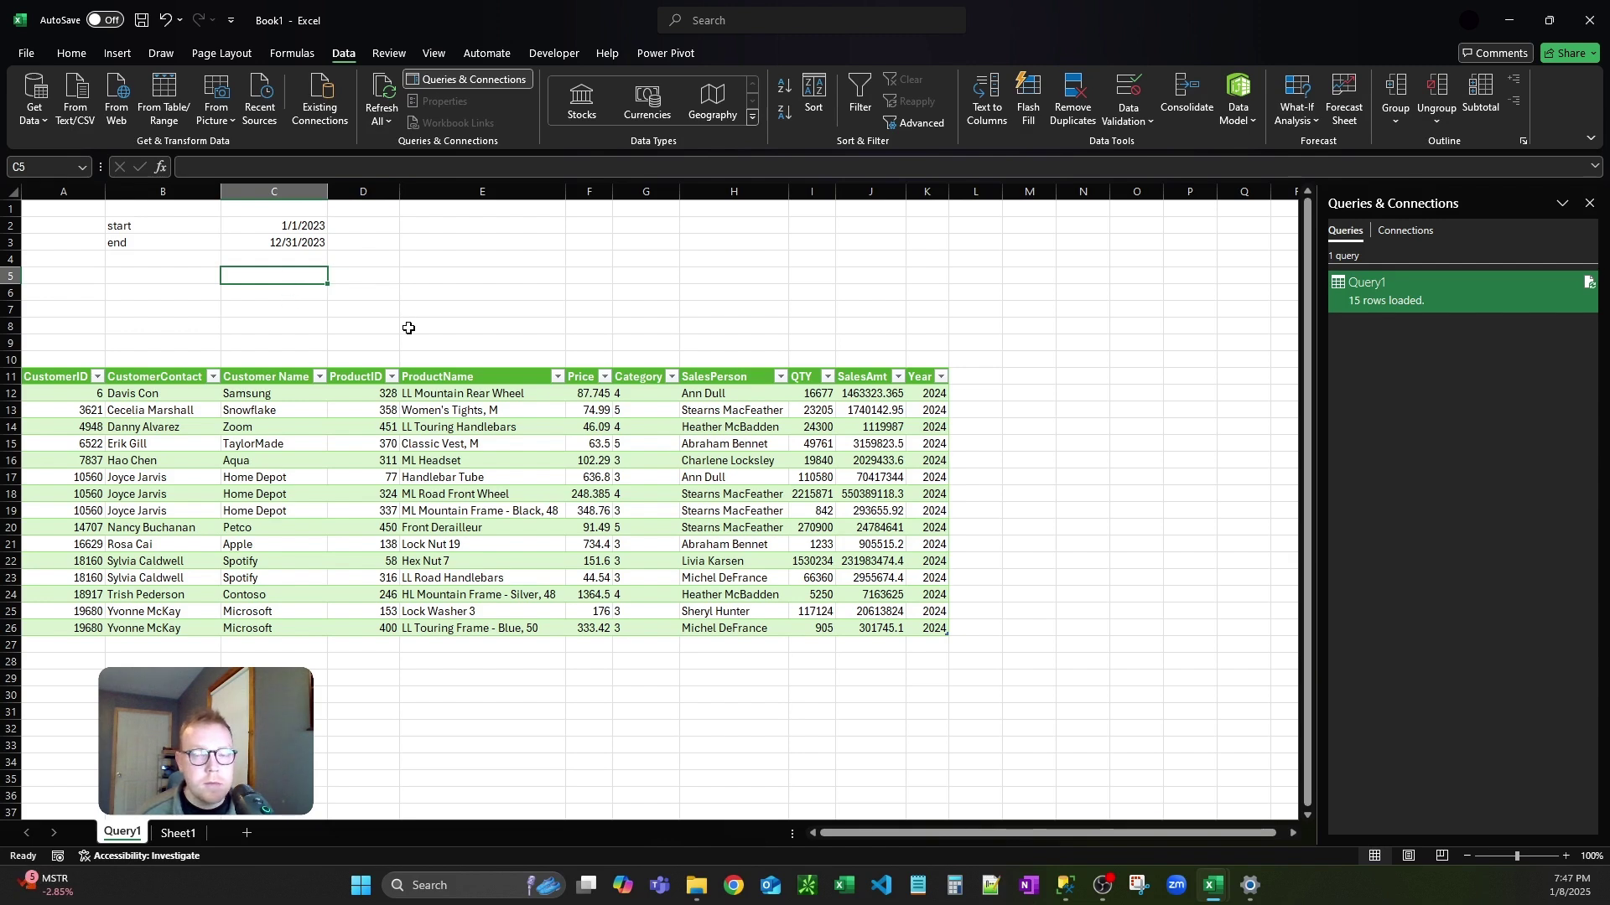
pyautogui.click(416, 296)
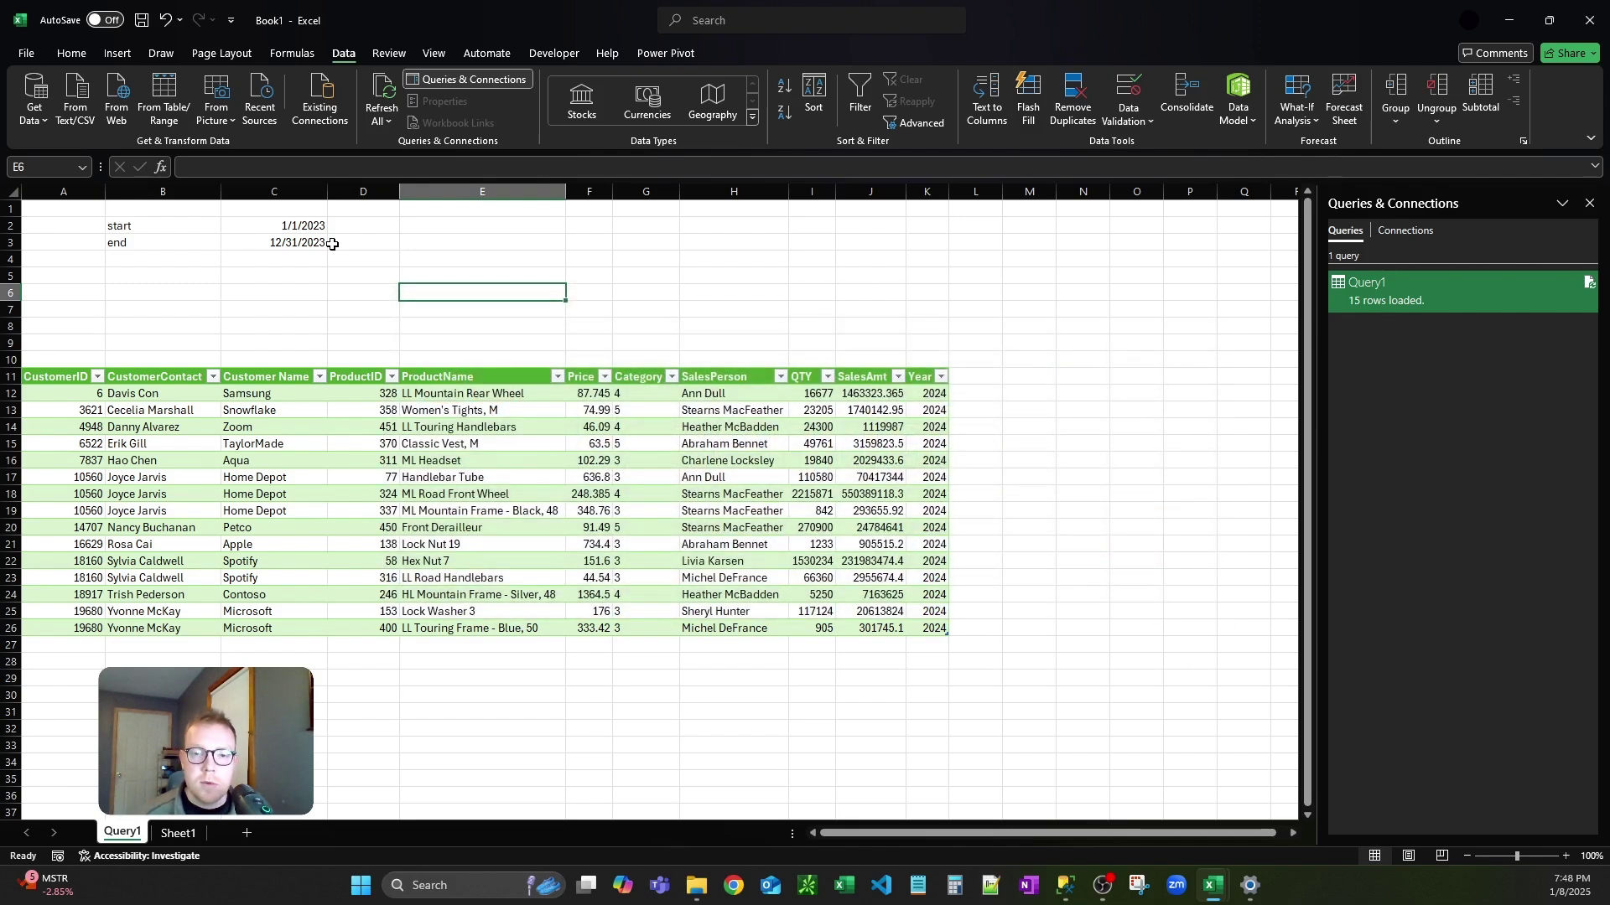
# - Enter the header start in cell G2, above the query table
pyautogui.click(660, 272)
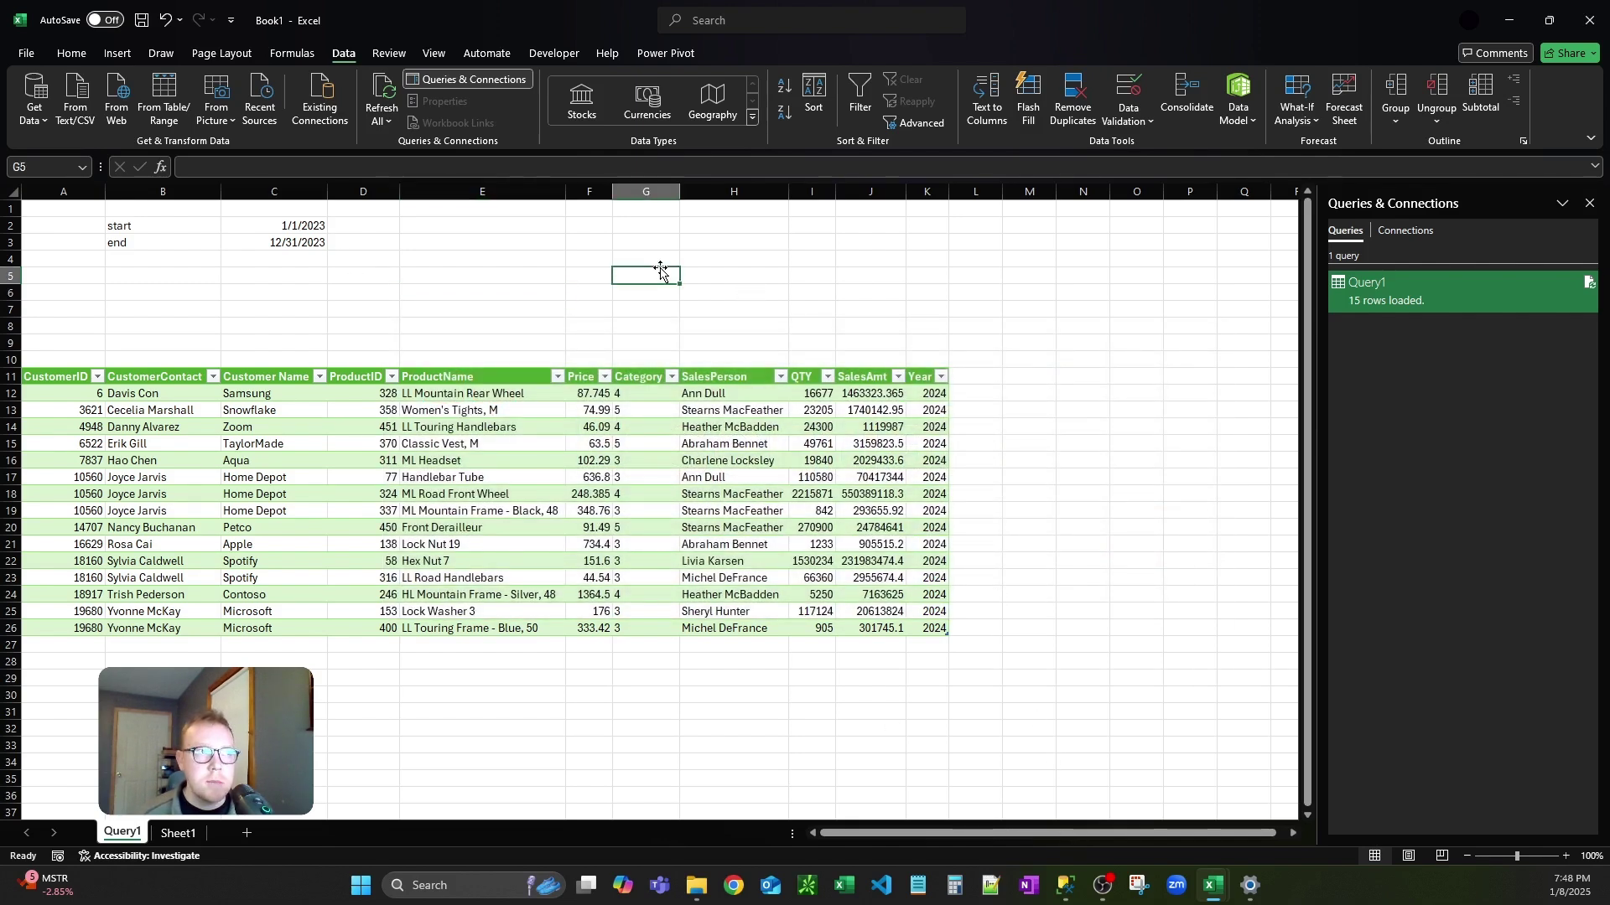
pyautogui.press('Up')
pyautogui.press('Up')
pyautogui.press('Up')
pyautogui.write('star')
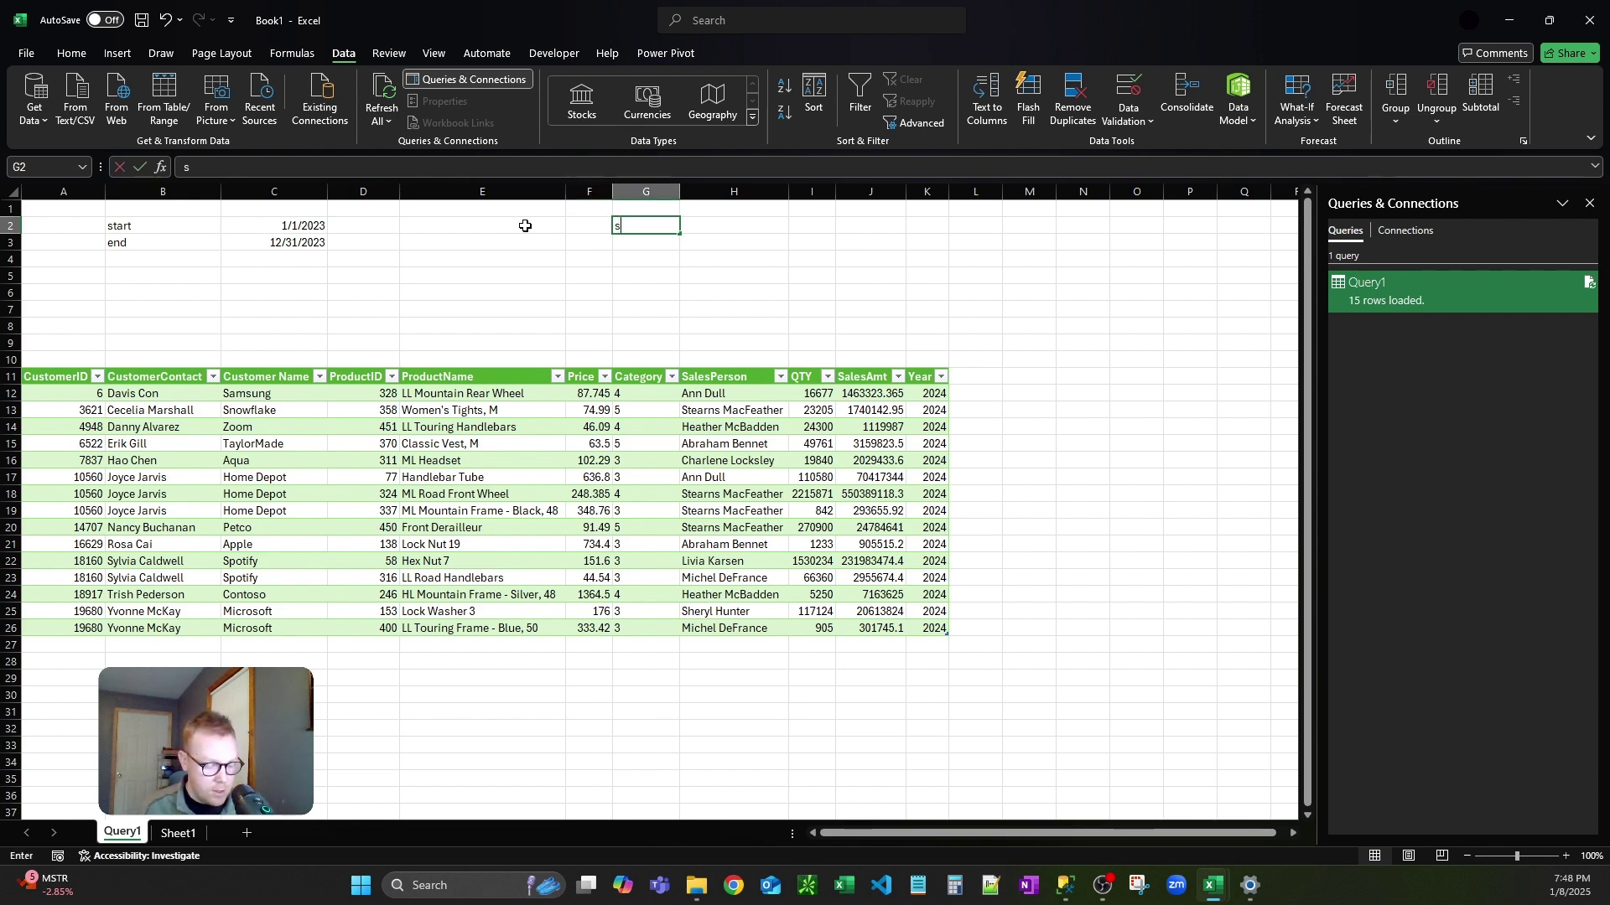
pyautogui.press('Return')
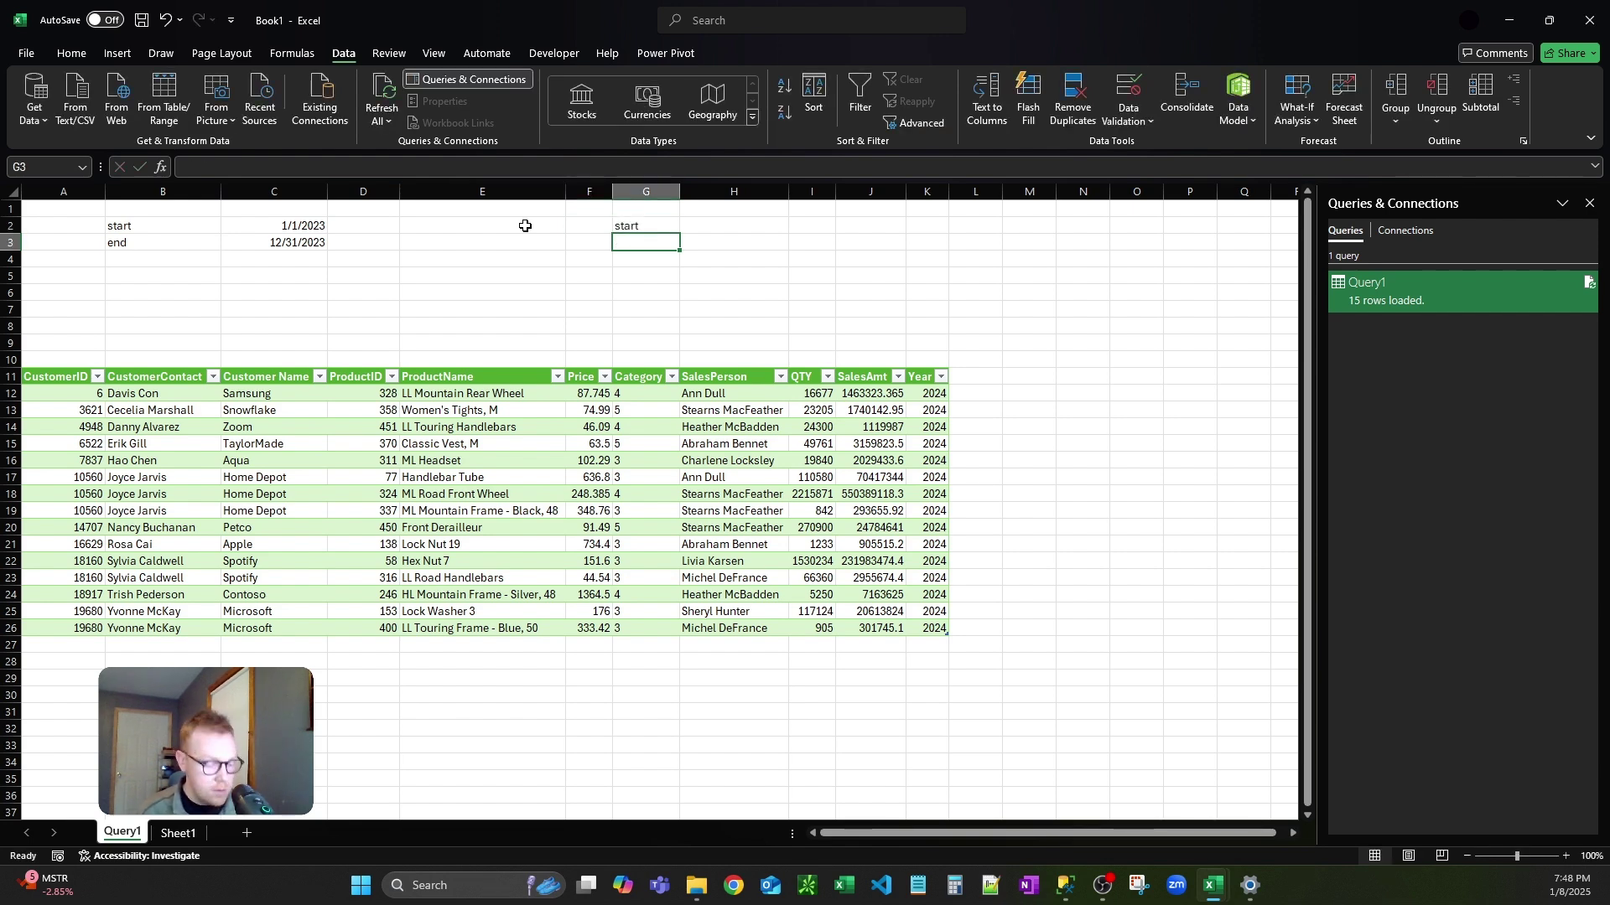
# - Link cell G3 to the start date with =C2 and convert G2:G3 into a table with headers
pyautogui.write('=')
pyautogui.click(302, 228)
pyautogui.hotkey('ctrl', 'Return')
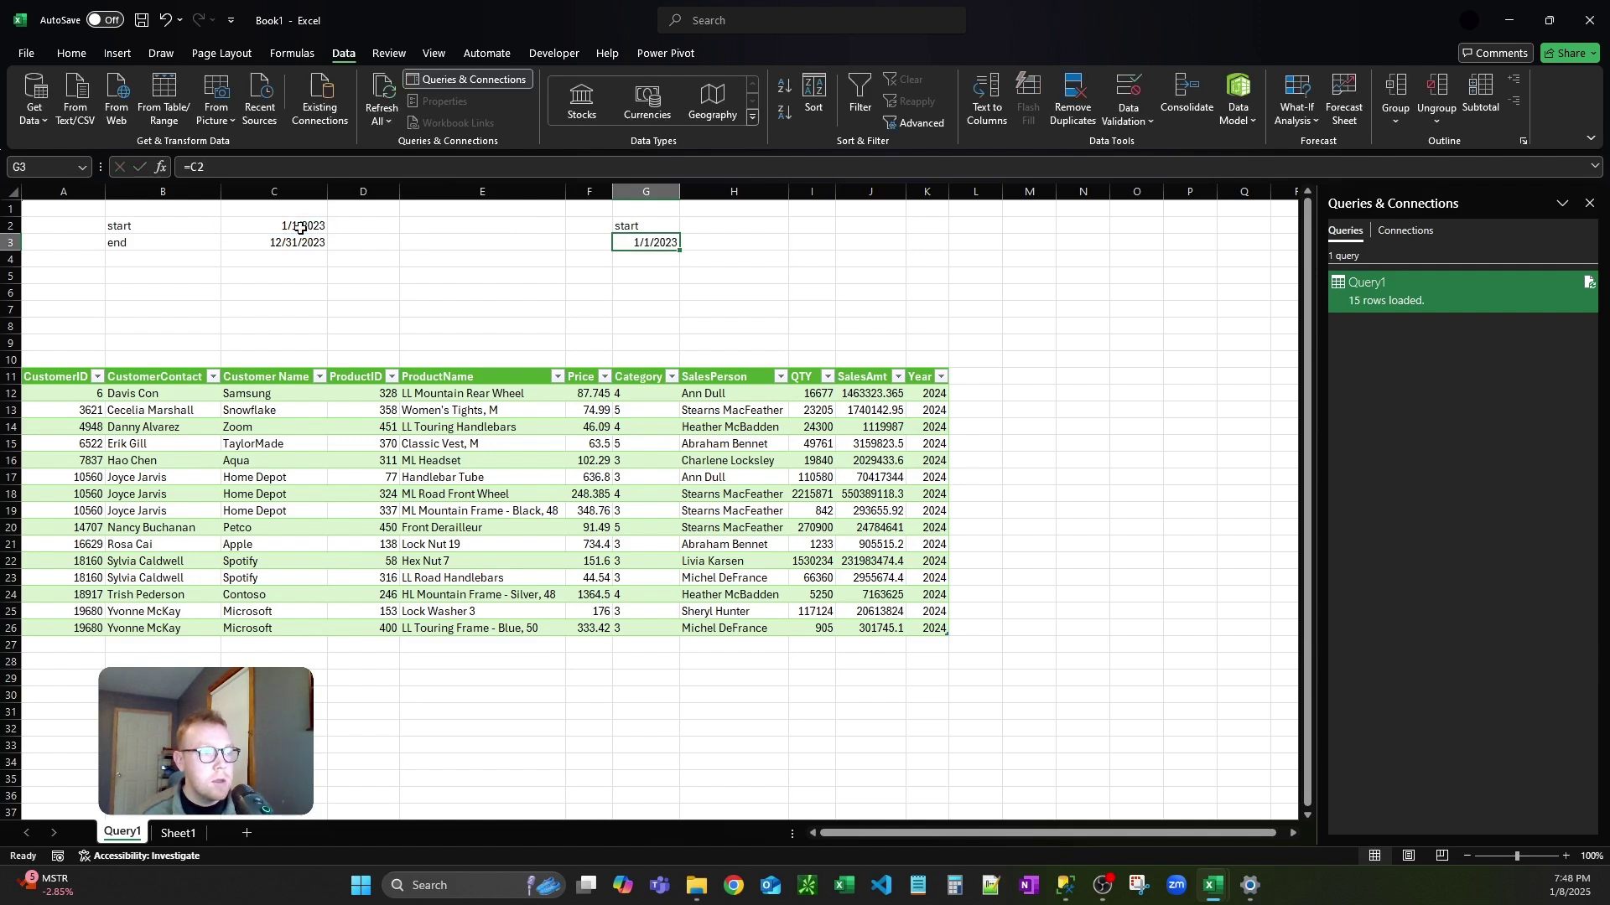
pyautogui.hotkey('ctrl', 't')
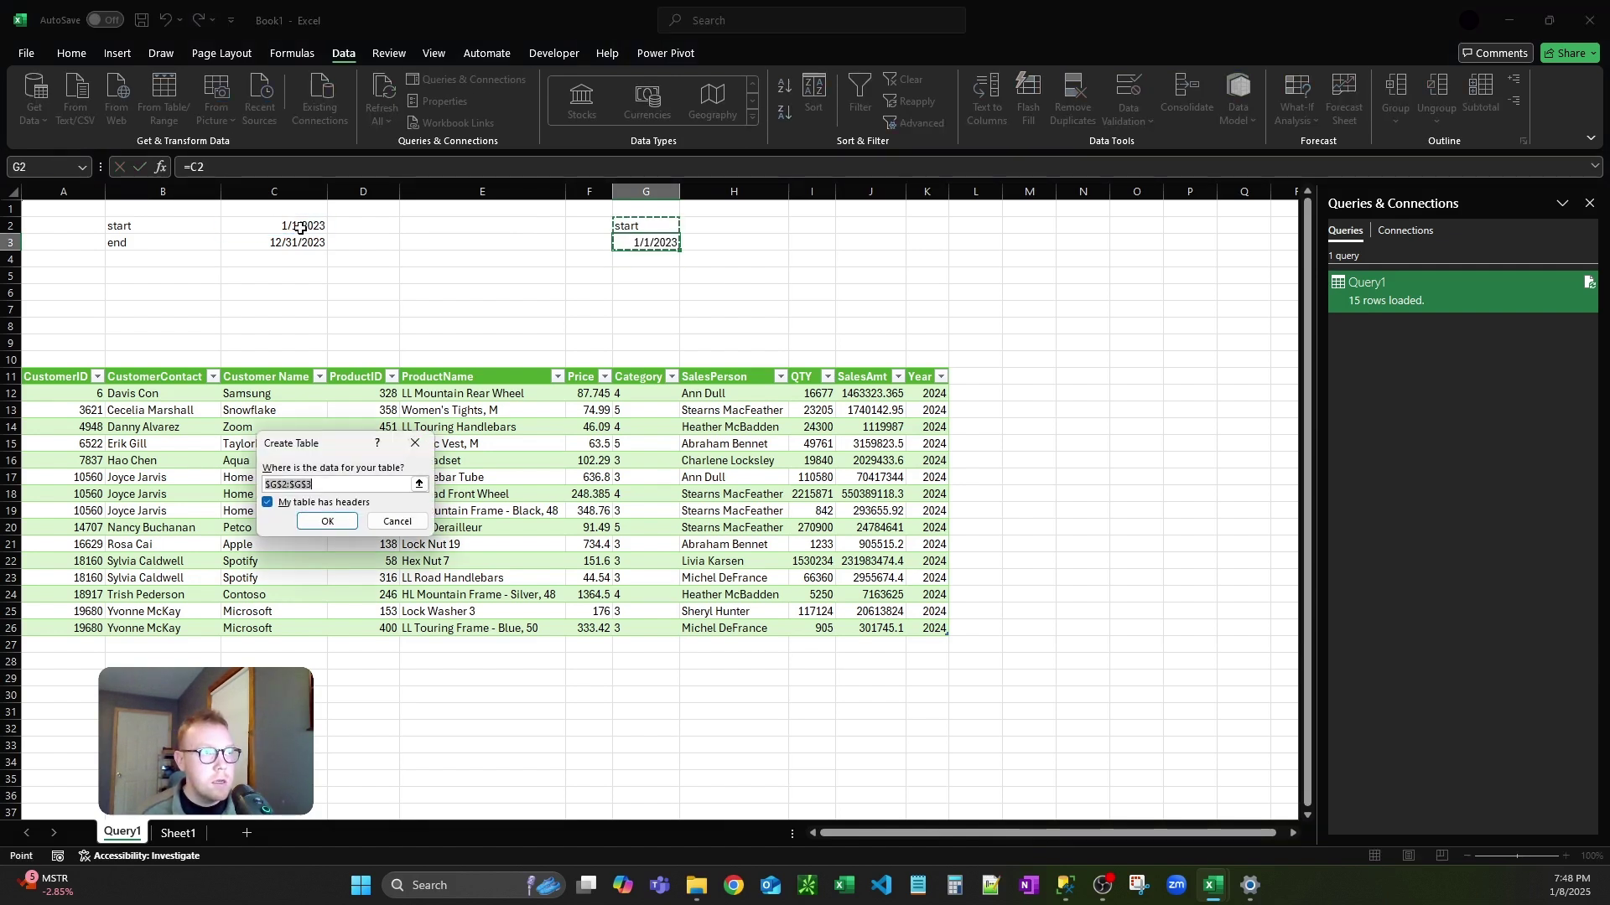
pyautogui.press('Return')
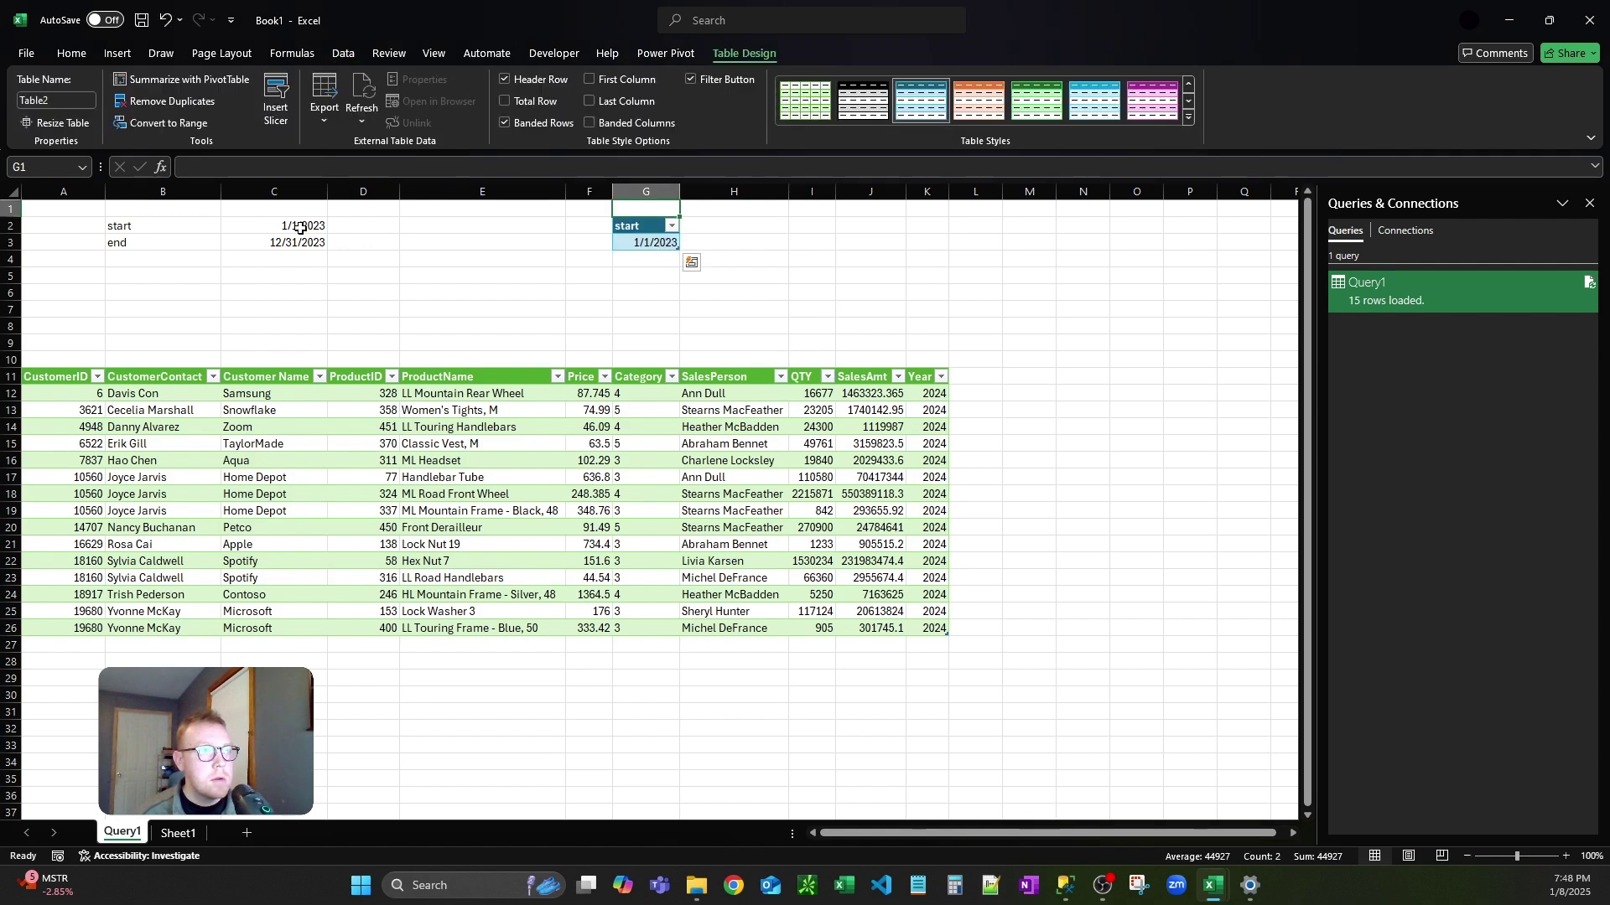
# - Enter the header end in cell I2, beside the start table
pyautogui.press('Up')
pyautogui.press('Right')
pyautogui.press('Right')
pyautogui.press('Down')
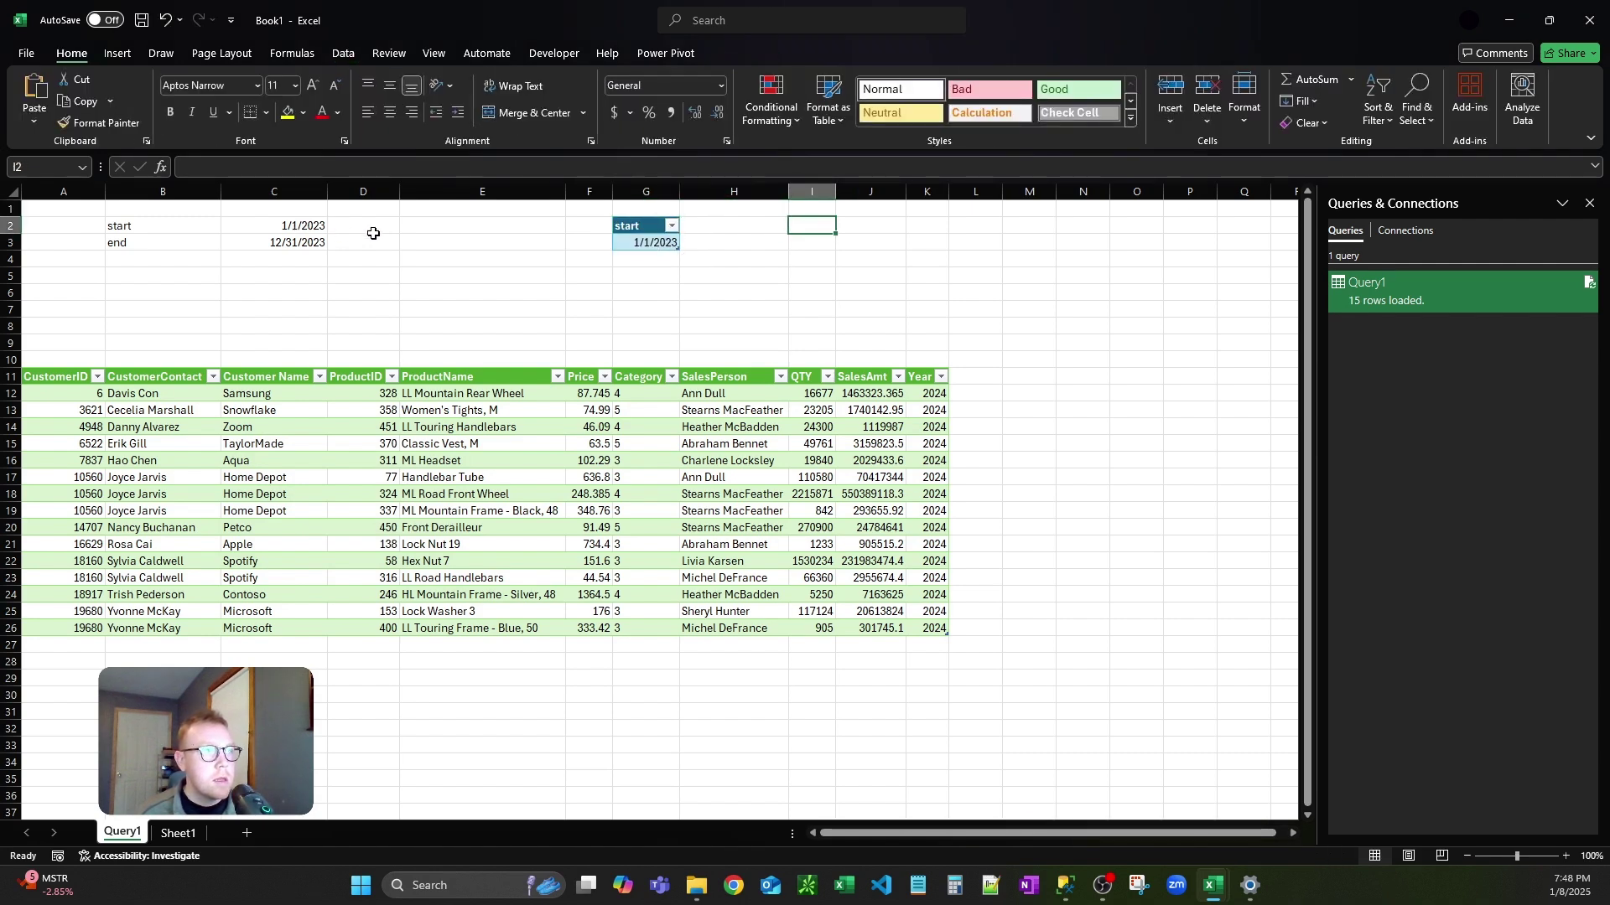
pyautogui.write('end')
pyautogui.press('Return')
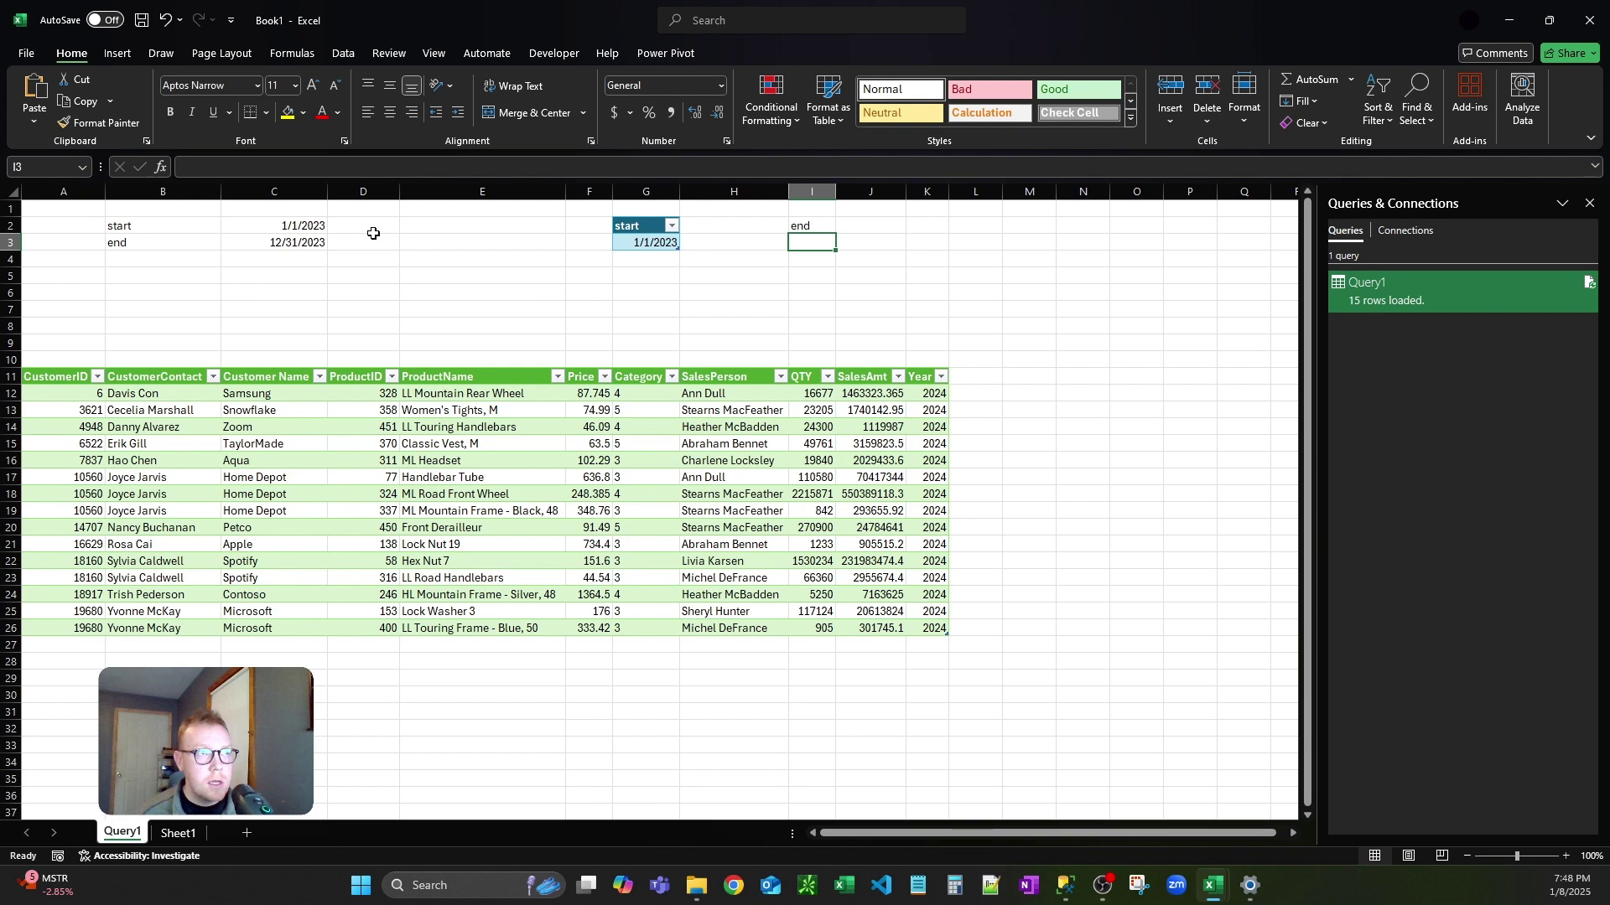
# - Link cell I3 to the end date with =C3 and convert I2:I3 into a table with headers
pyautogui.write('=')
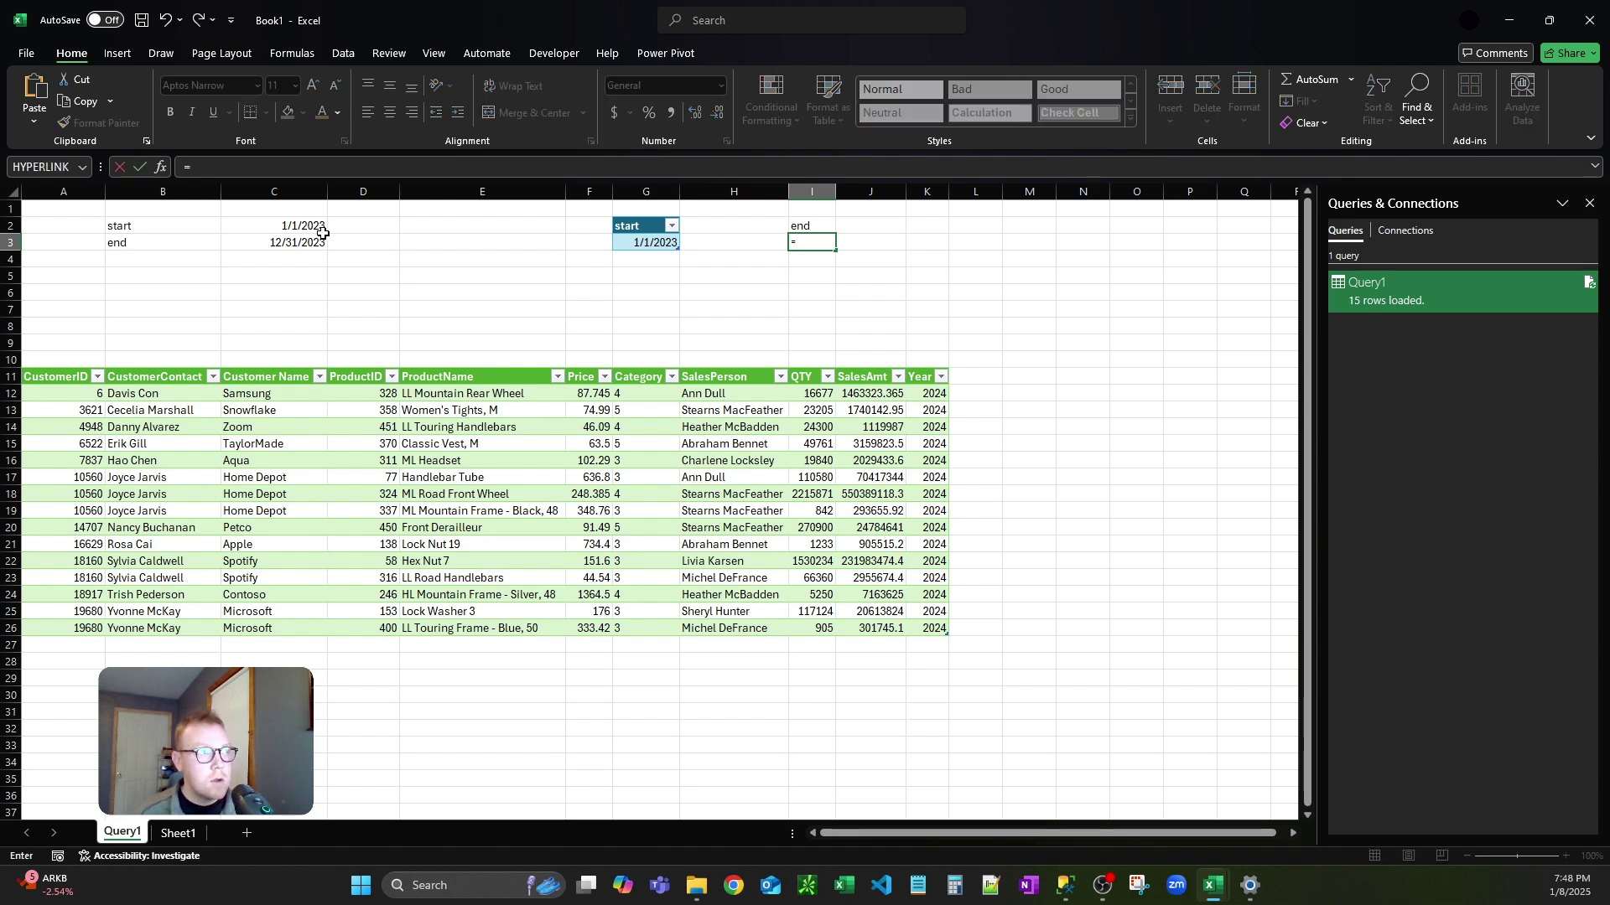
pyautogui.click(320, 242)
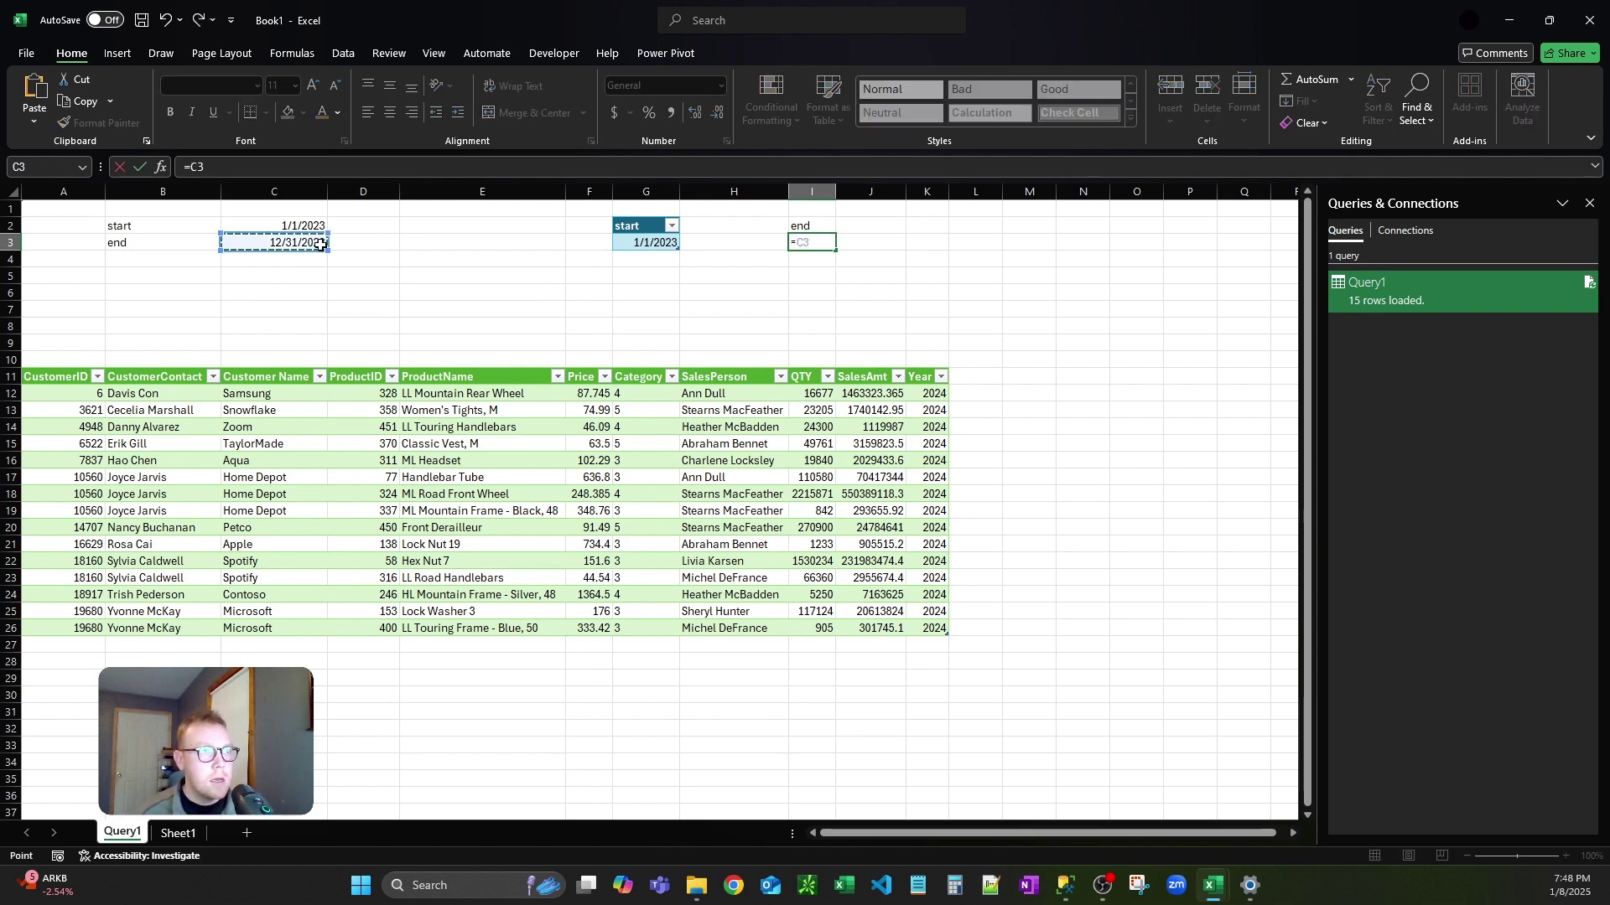
pyautogui.press('Return')
pyautogui.press('Up')
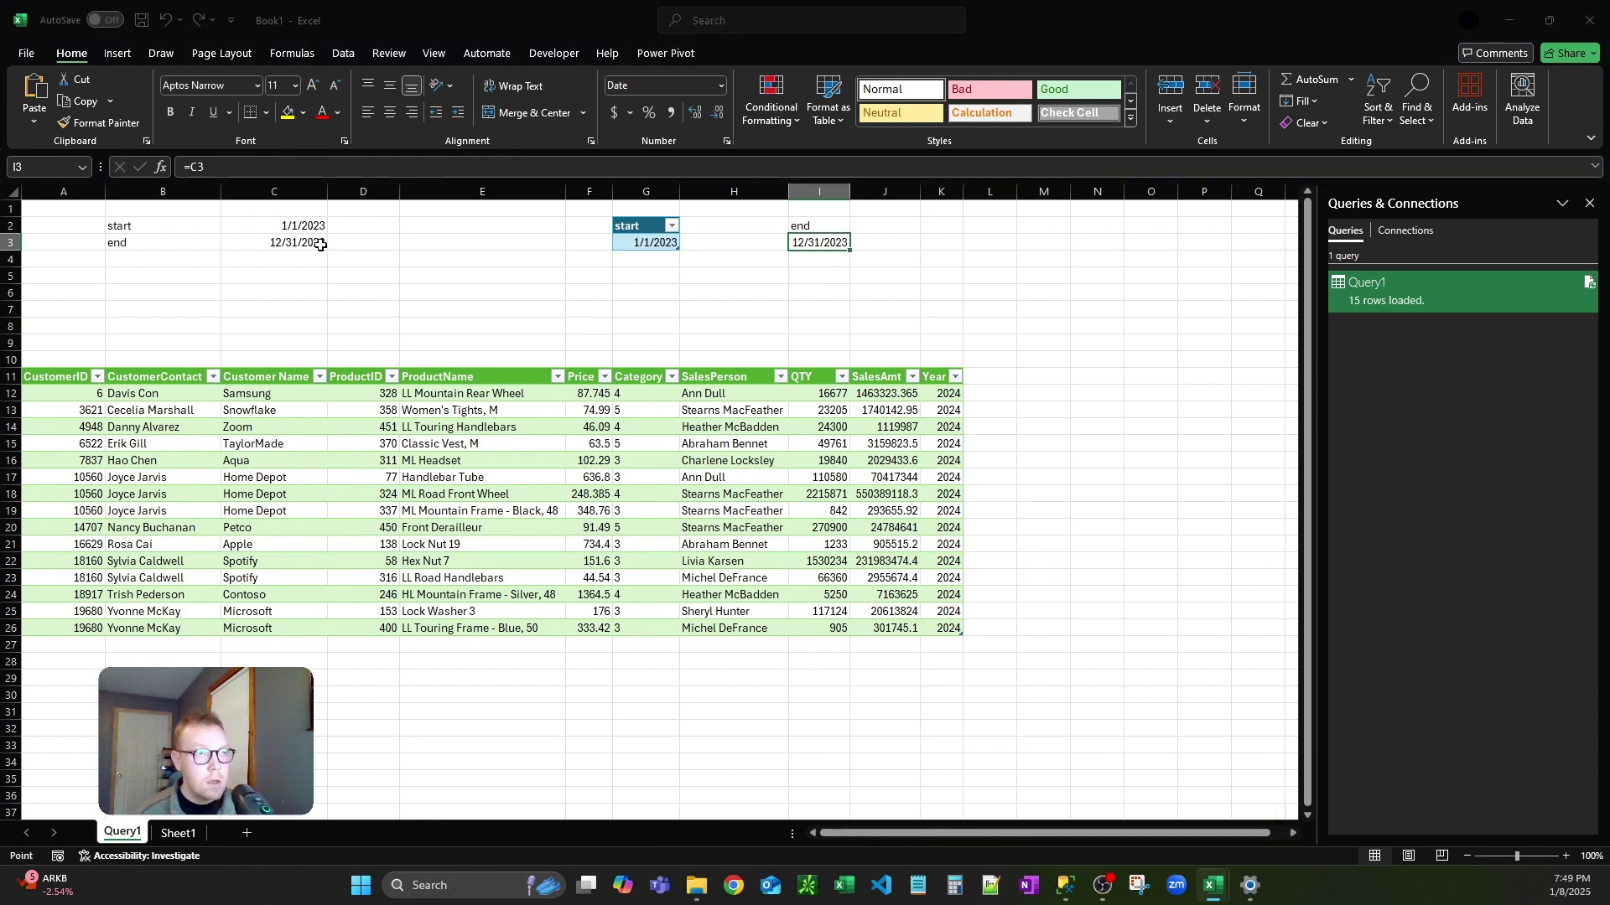
pyautogui.hotkey('ctrl', 't')
pyautogui.press('Return')
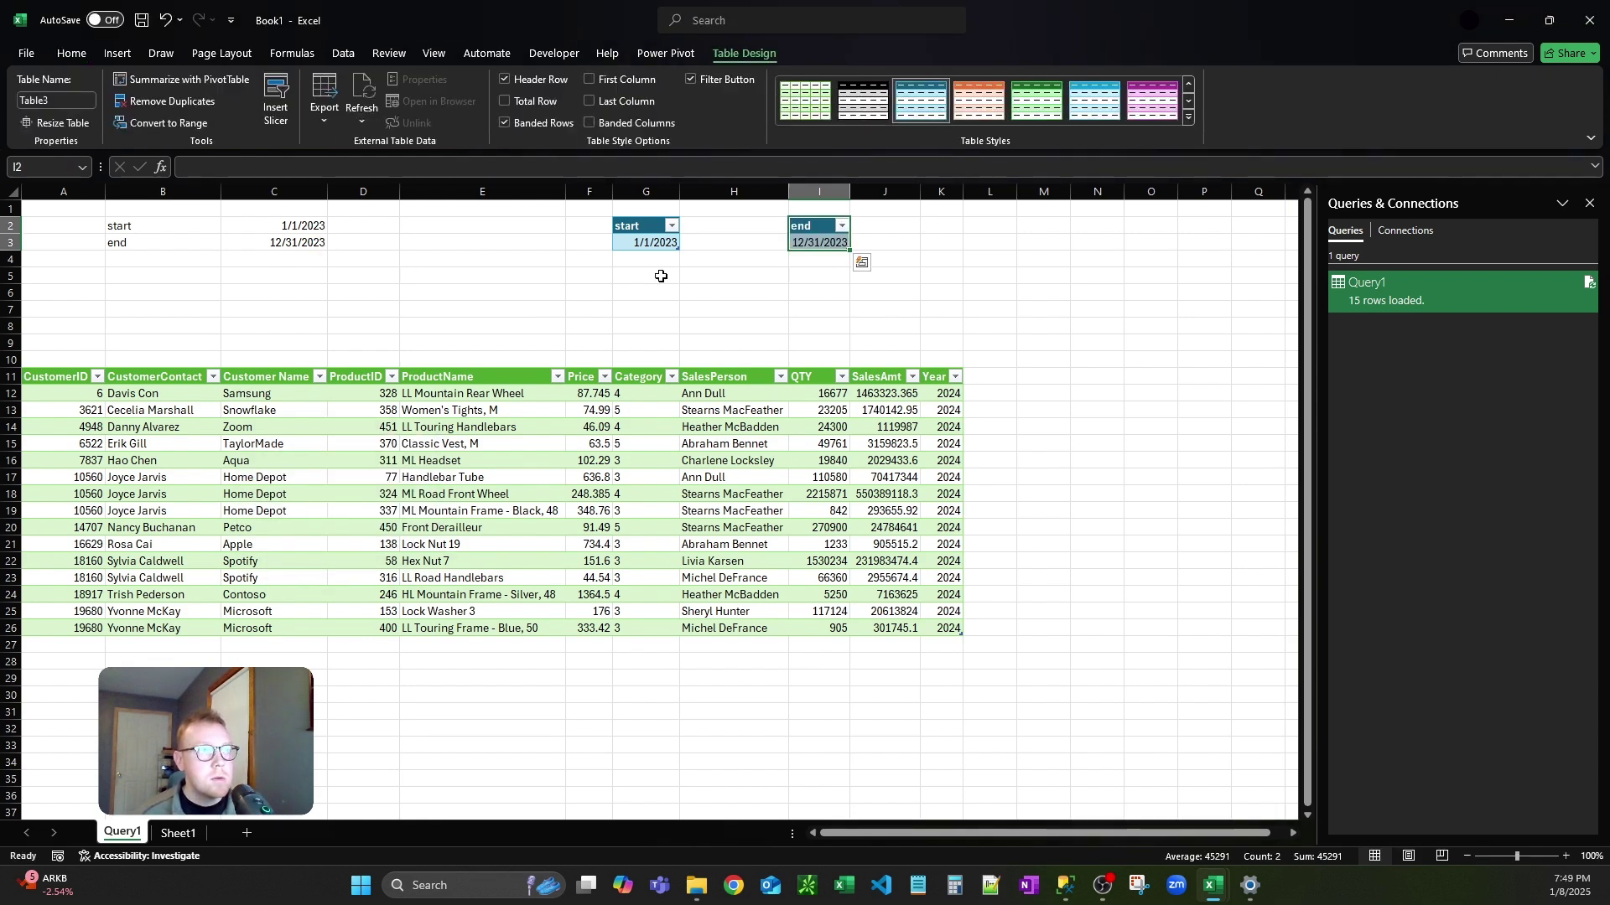
pyautogui.click(657, 277)
pyautogui.click(776, 273)
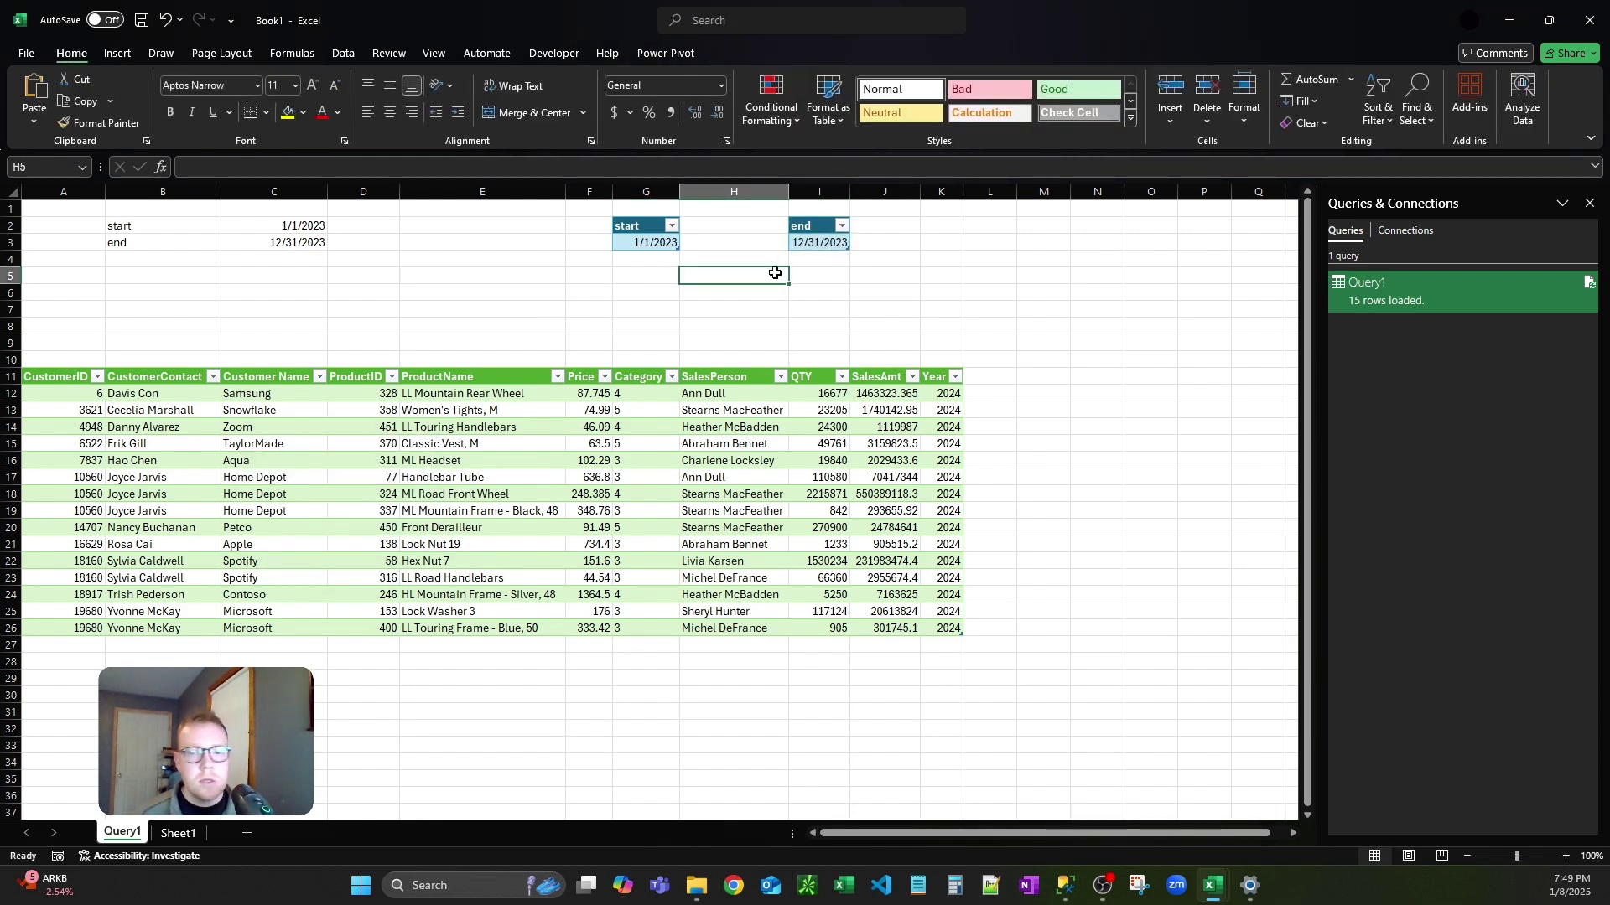
# - Load the start parameter table from G2:G3 into the Power Query Editor as a new query
pyautogui.click(654, 243)
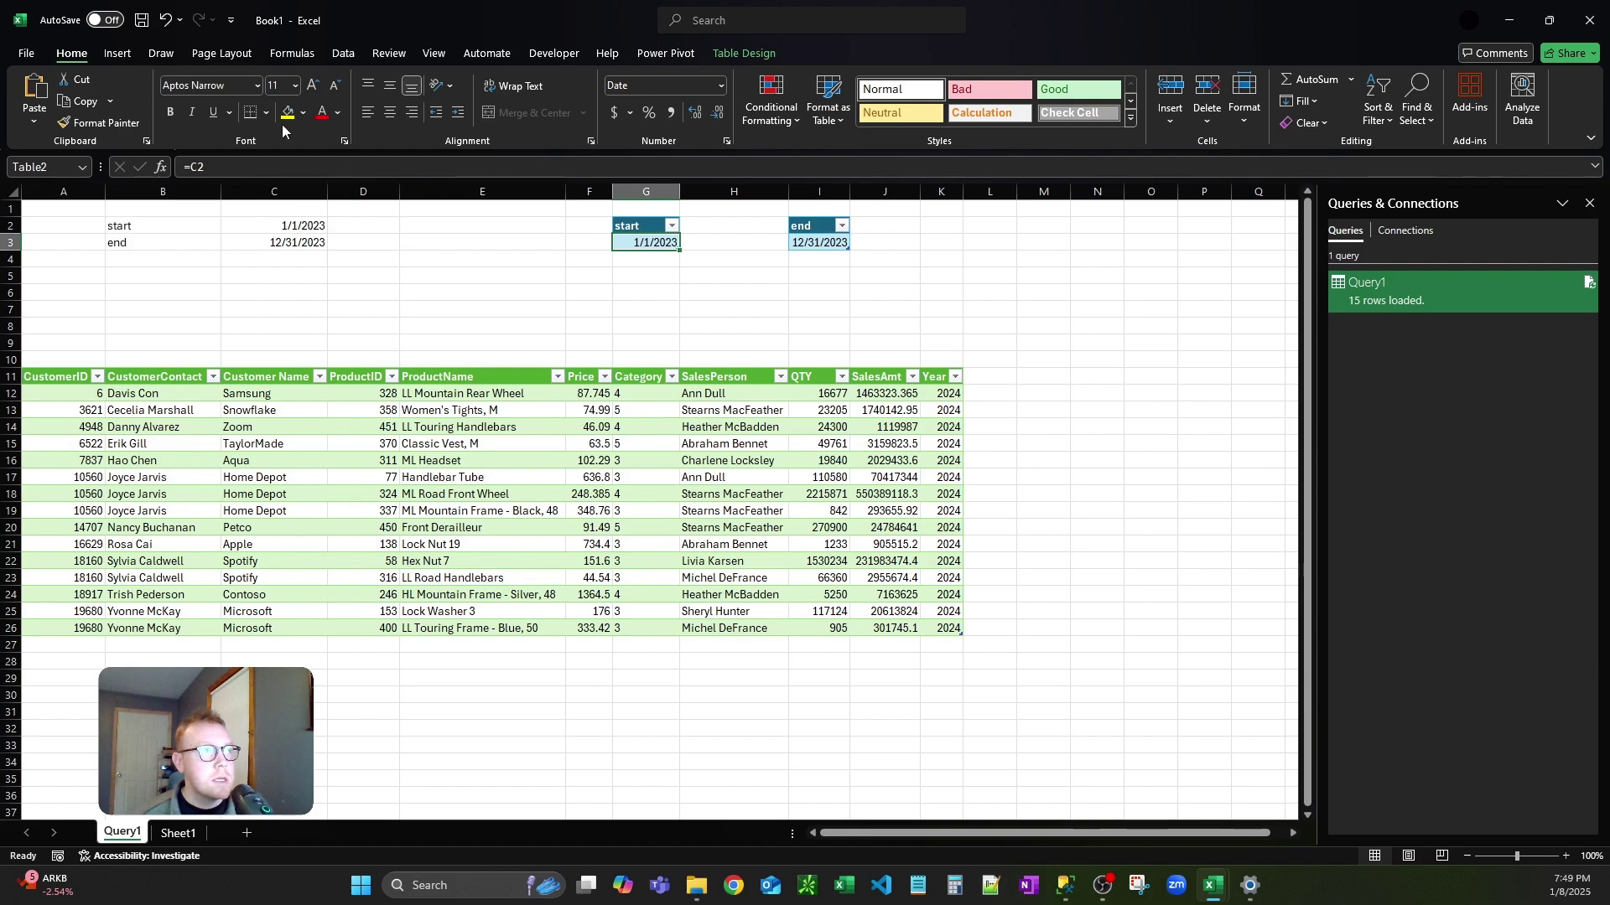
pyautogui.click(344, 54)
pyautogui.click(164, 99)
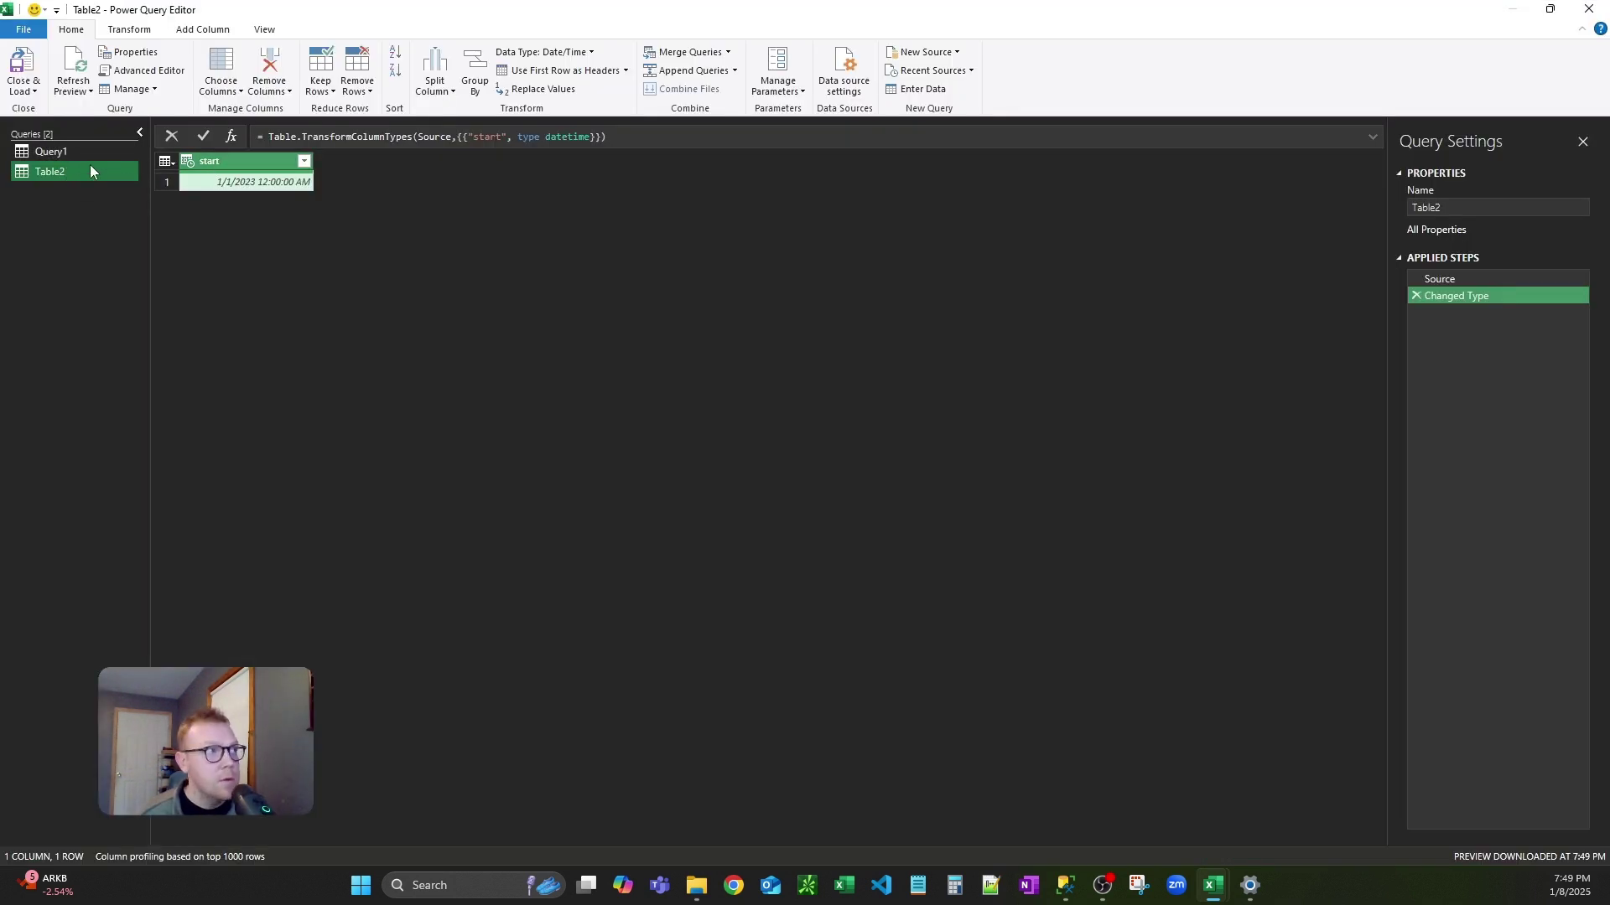
# - Rename the Query1 query as Data
pyautogui.moveTo(59, 154); pyautogui.dragTo(75, 164)
pyautogui.press('F2')
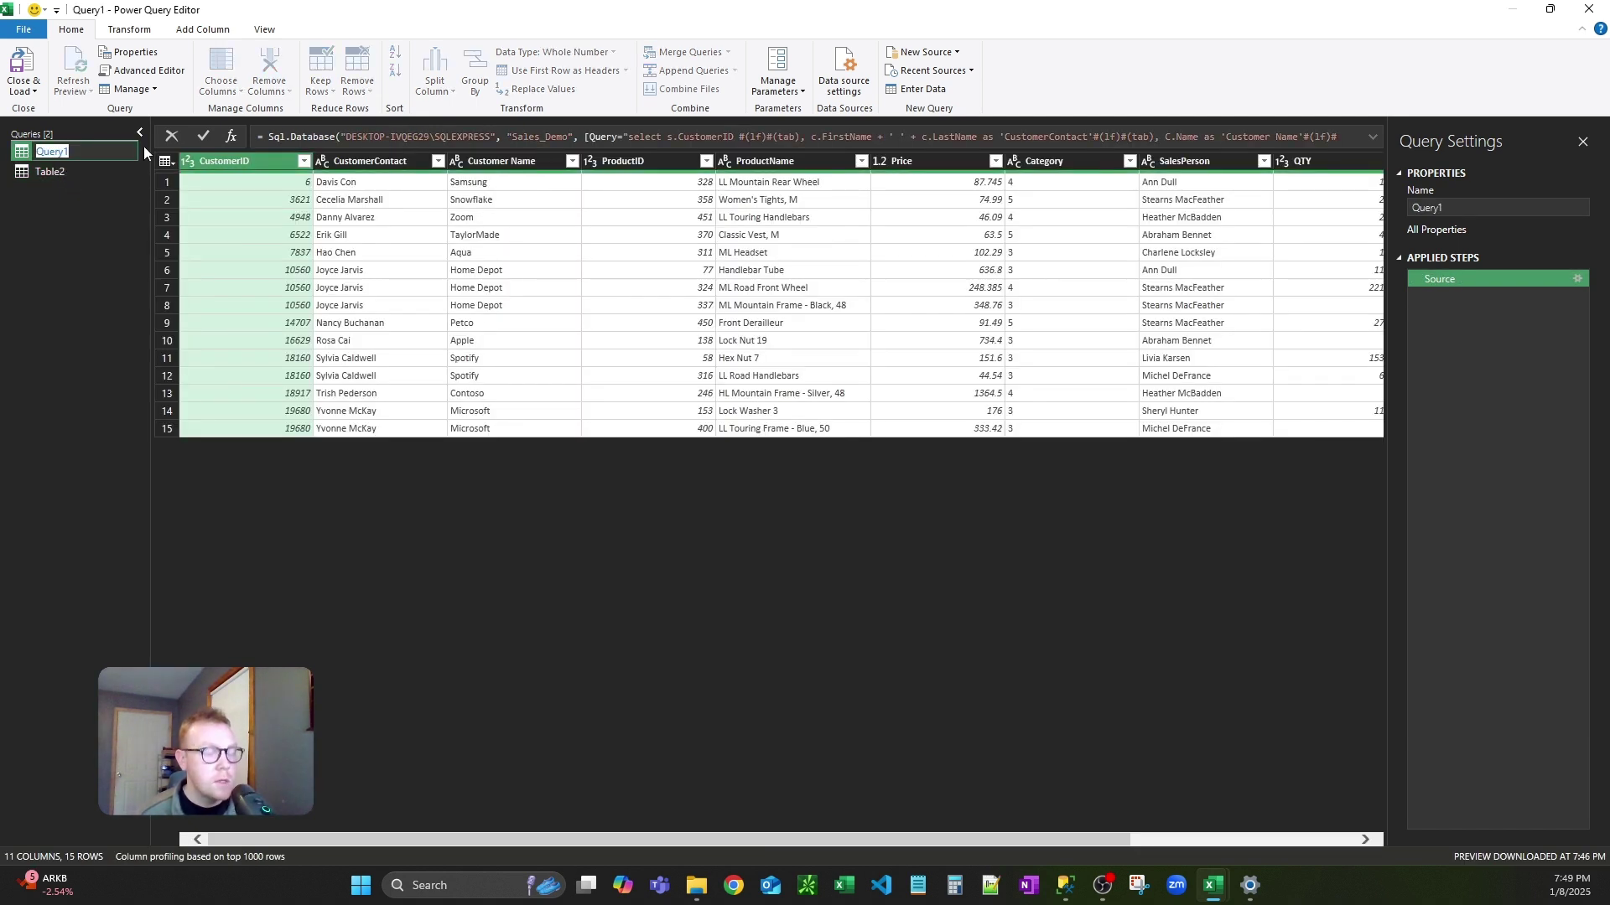
pyautogui.write('Data')
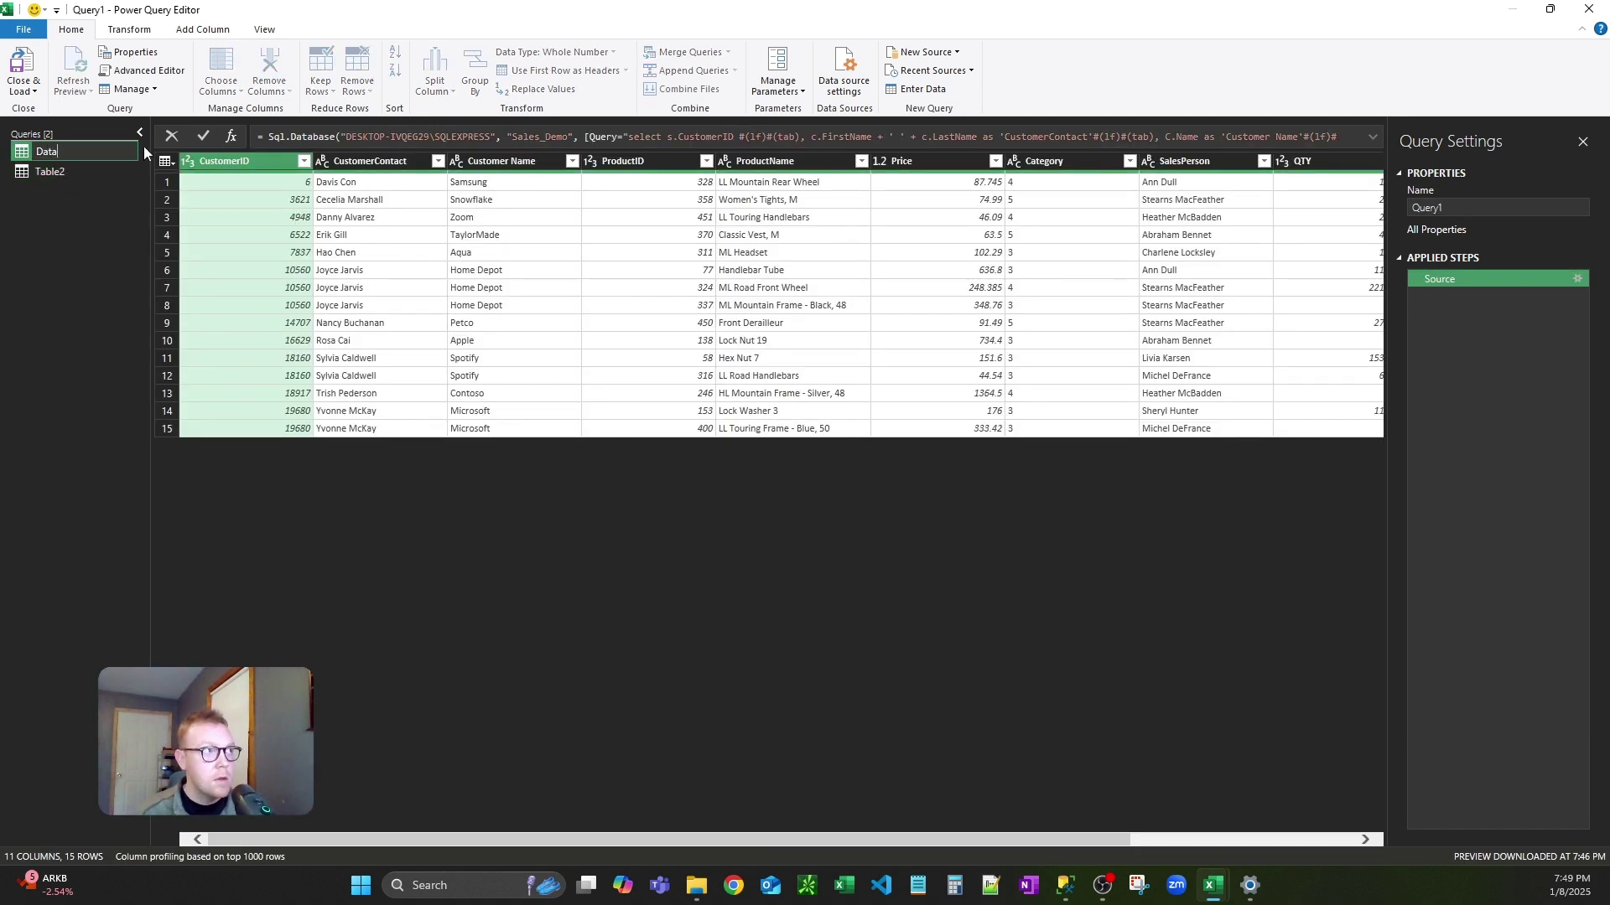
pyautogui.press('Return')
# - Rename the Table2 query as start_date
pyautogui.click(78, 170)
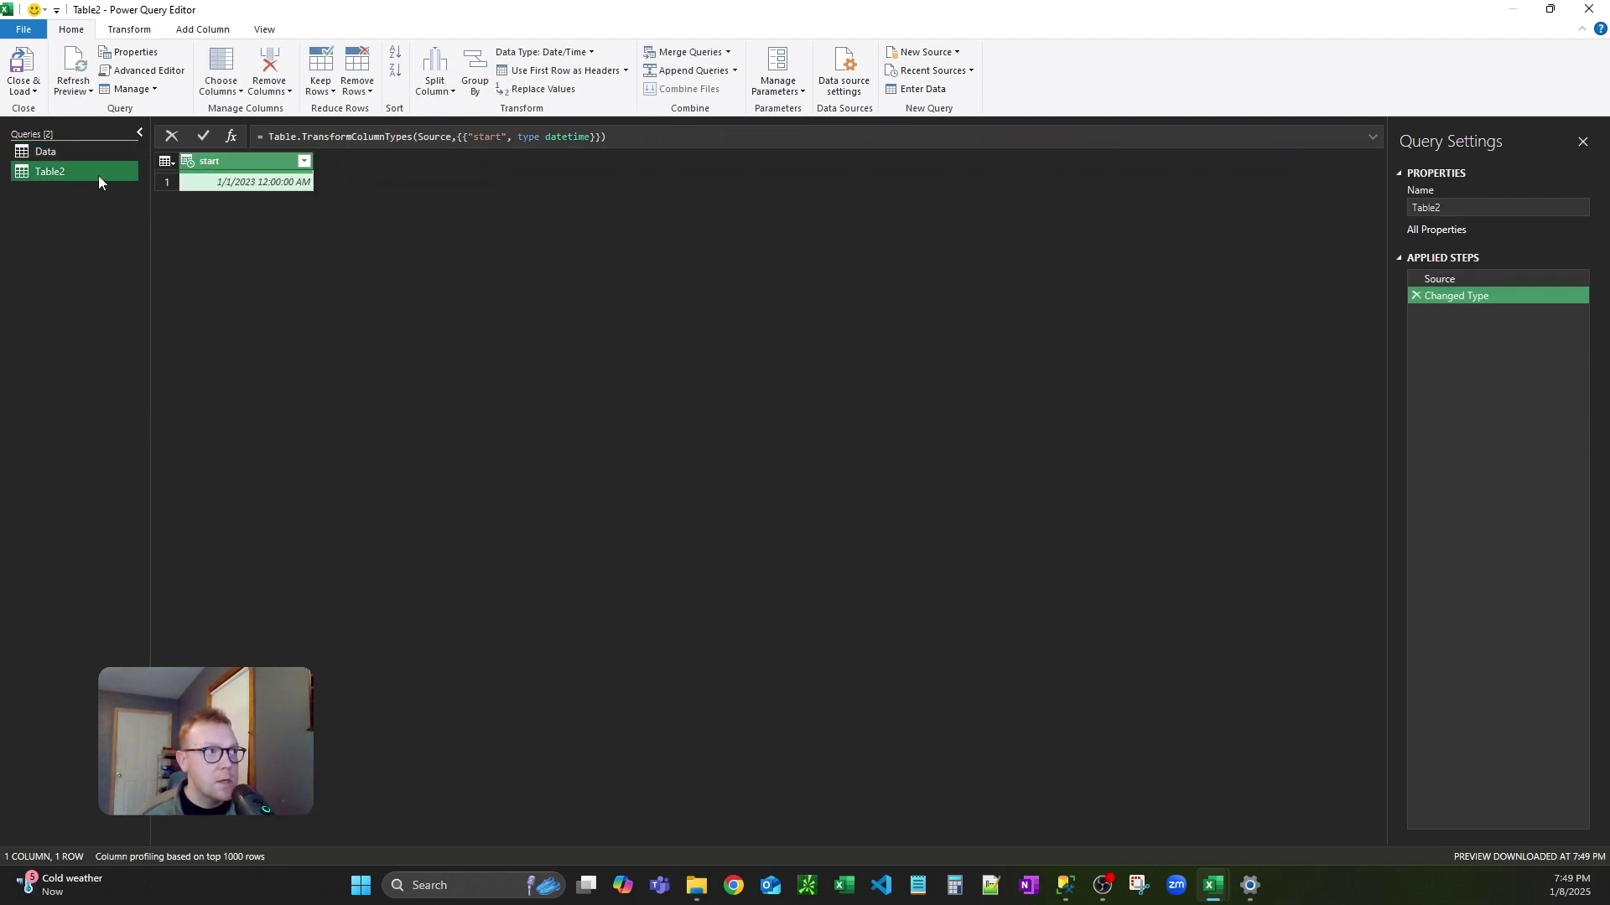
pyautogui.doubleClick(94, 175)
pyautogui.write('start_date')
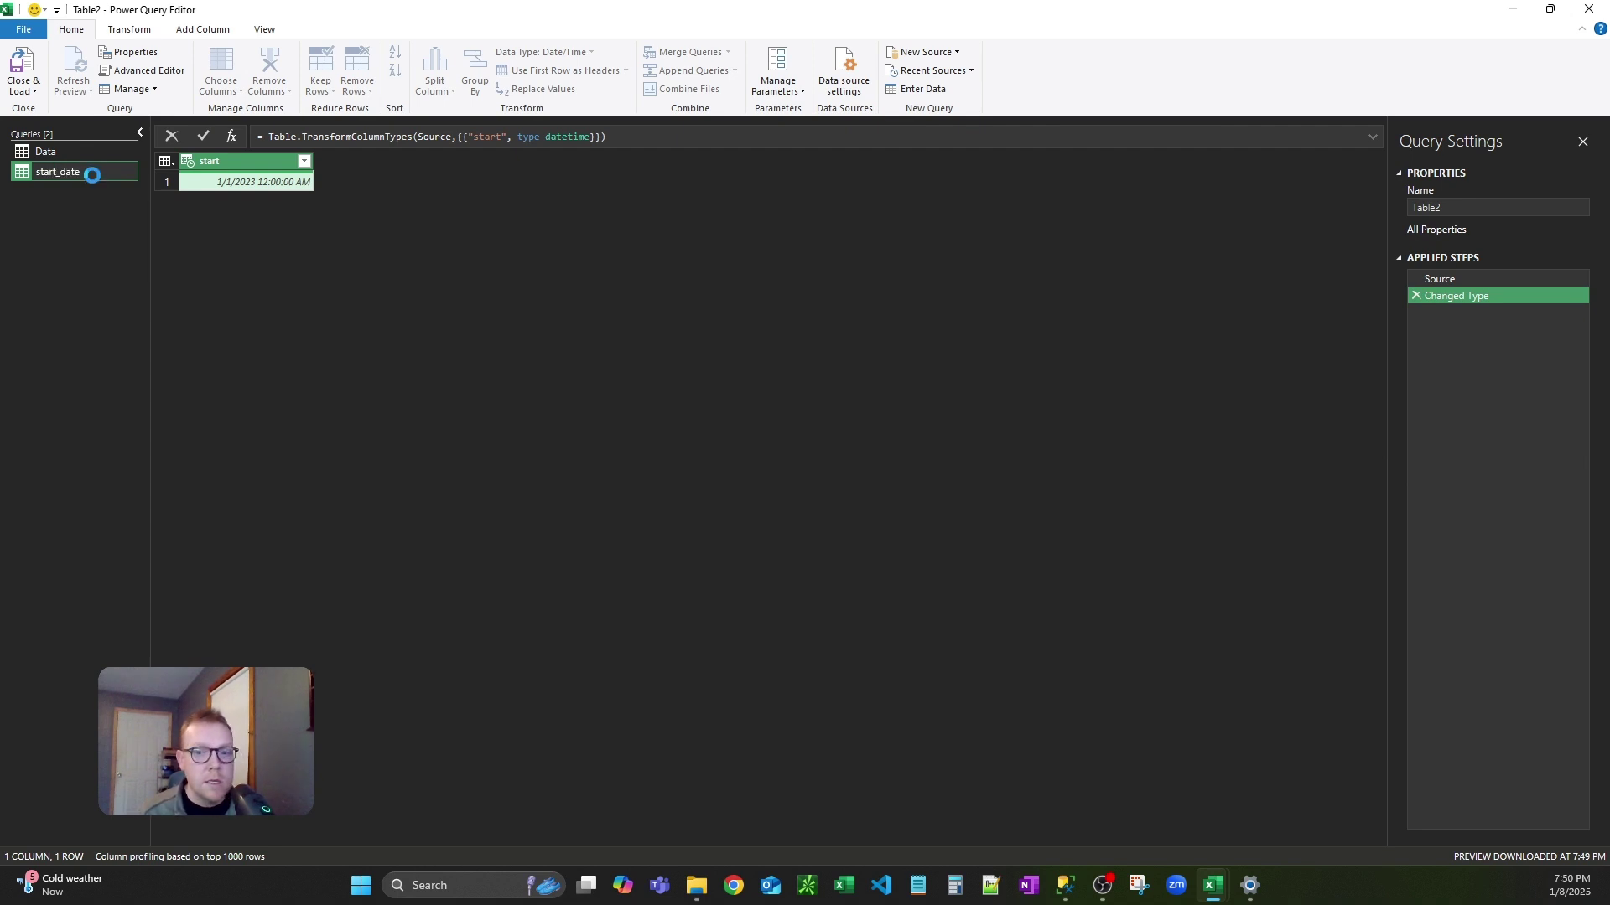
pyautogui.press('Return')
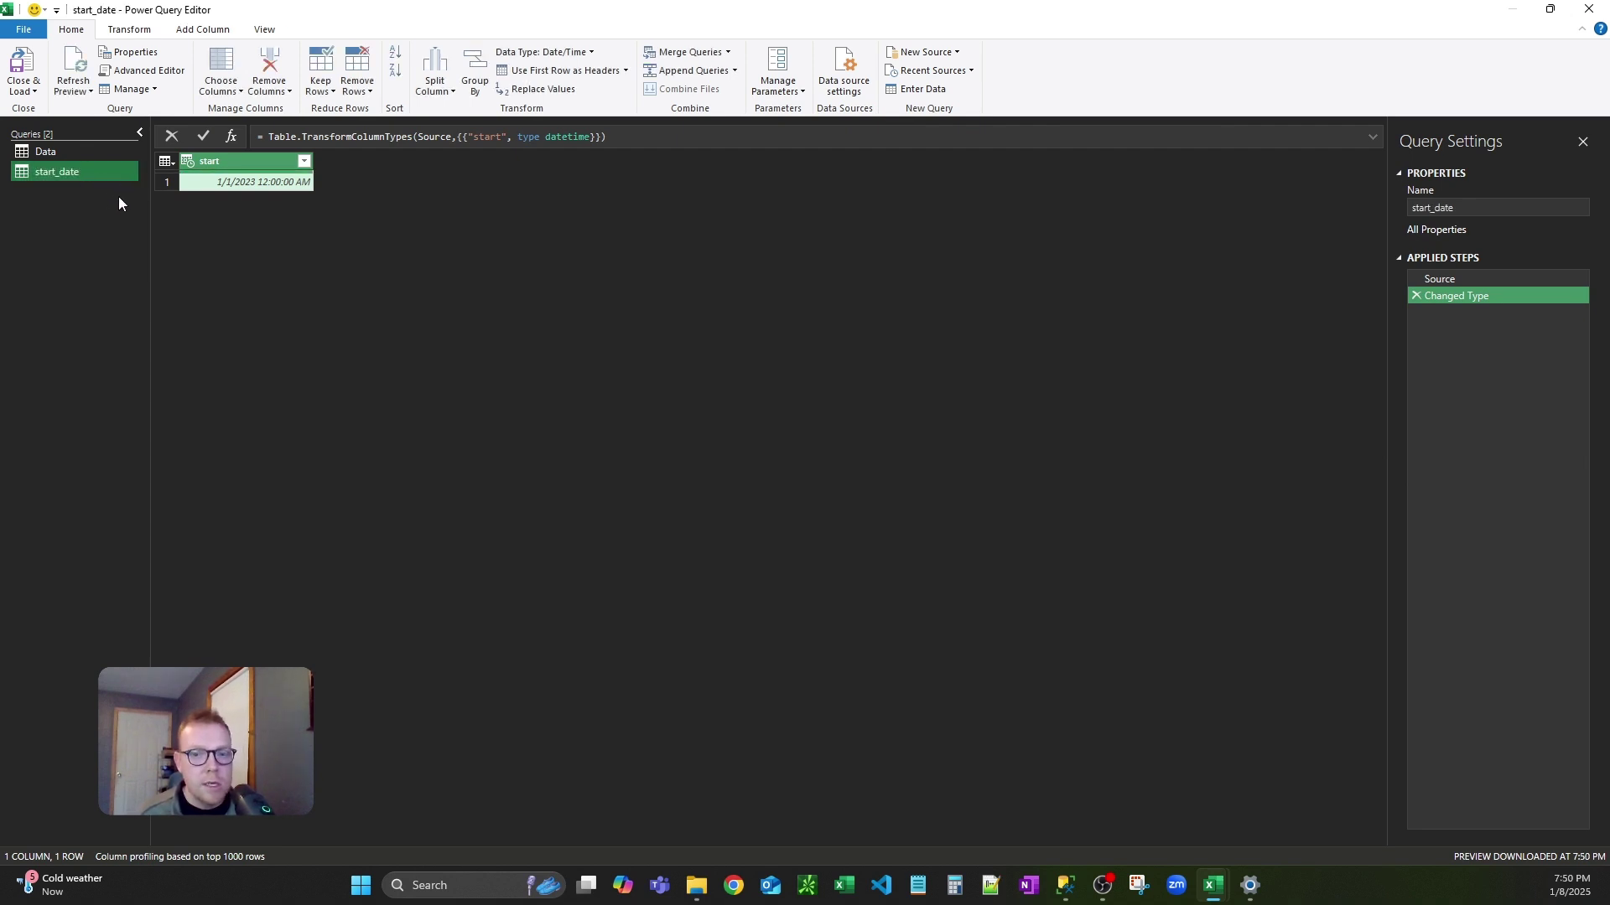
# - Transform the start column of the start_date query to Date Only
pyautogui.click(250, 188)
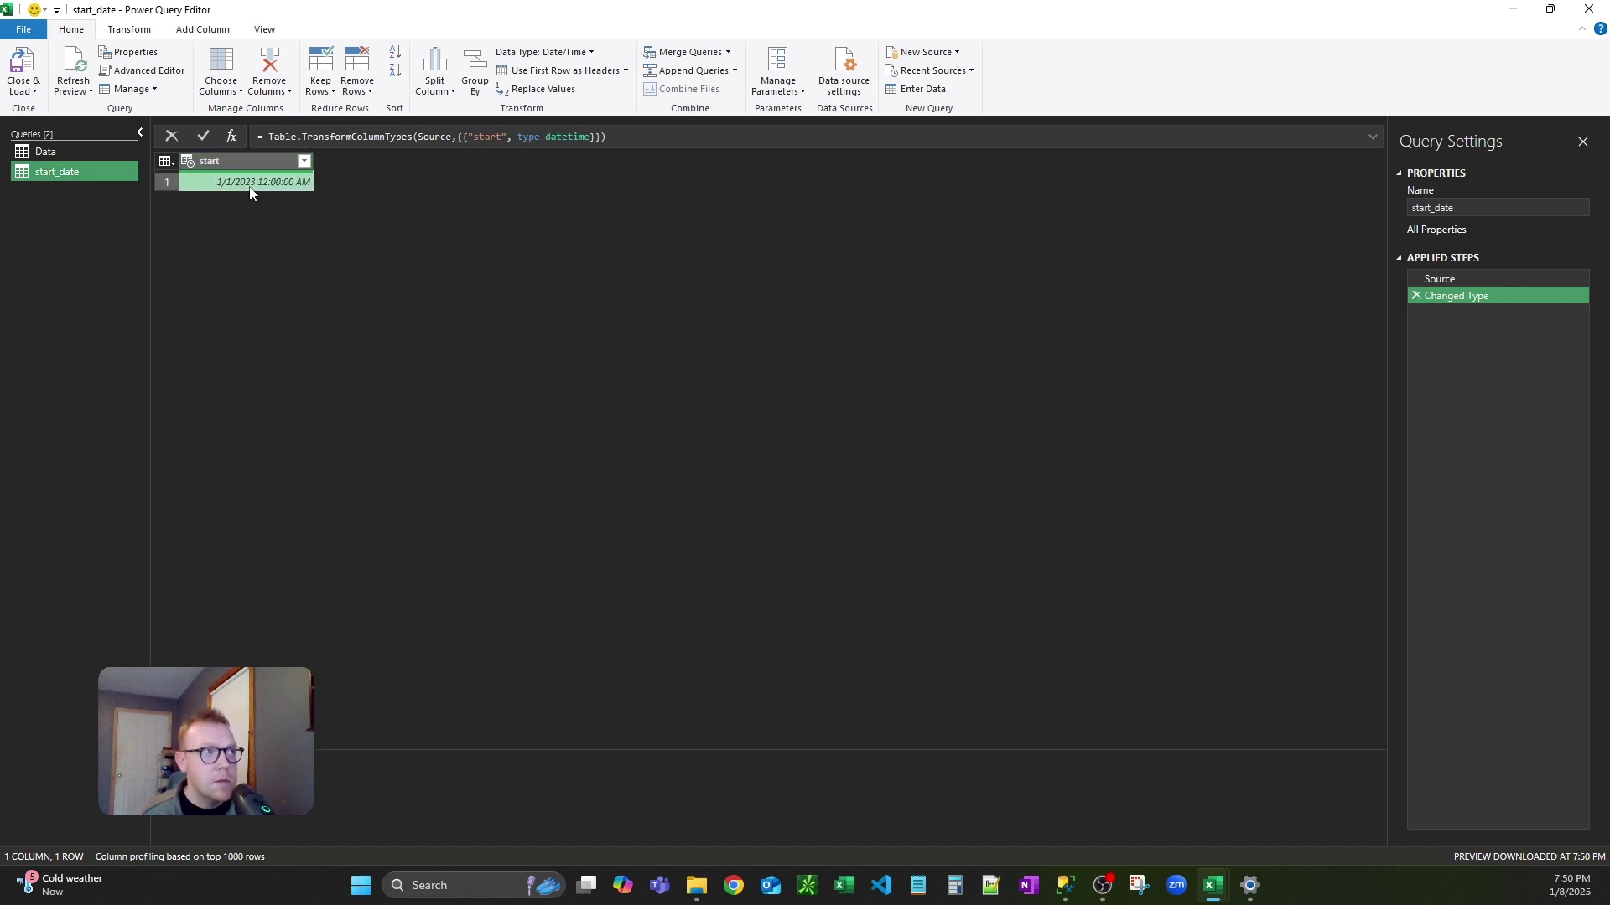
pyautogui.click(1446, 280)
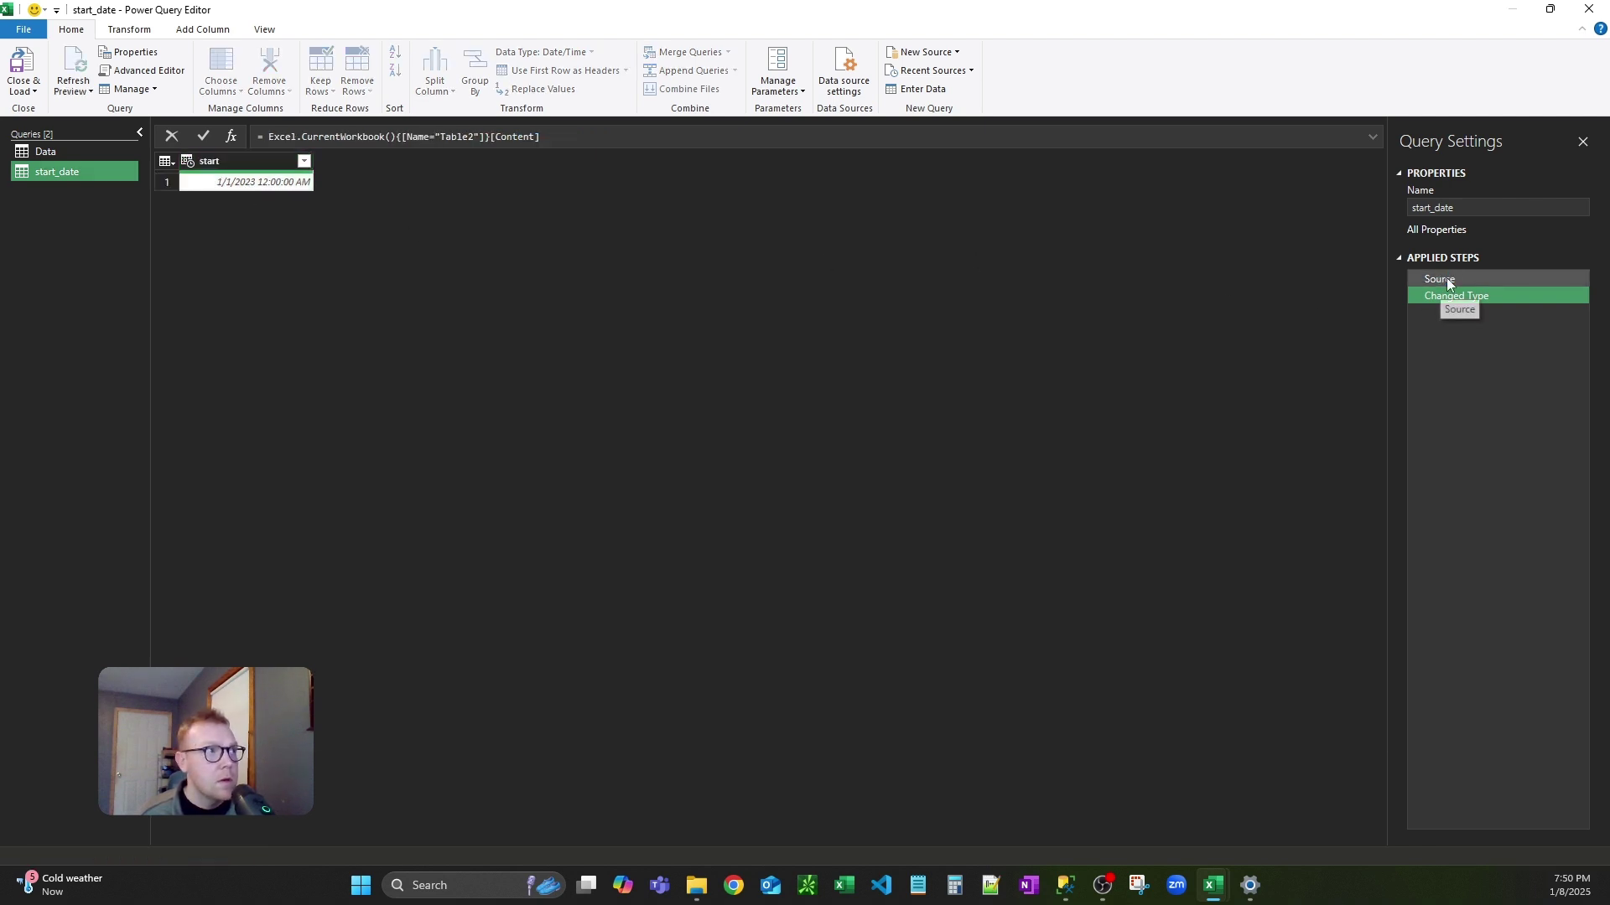
pyautogui.click(1441, 297)
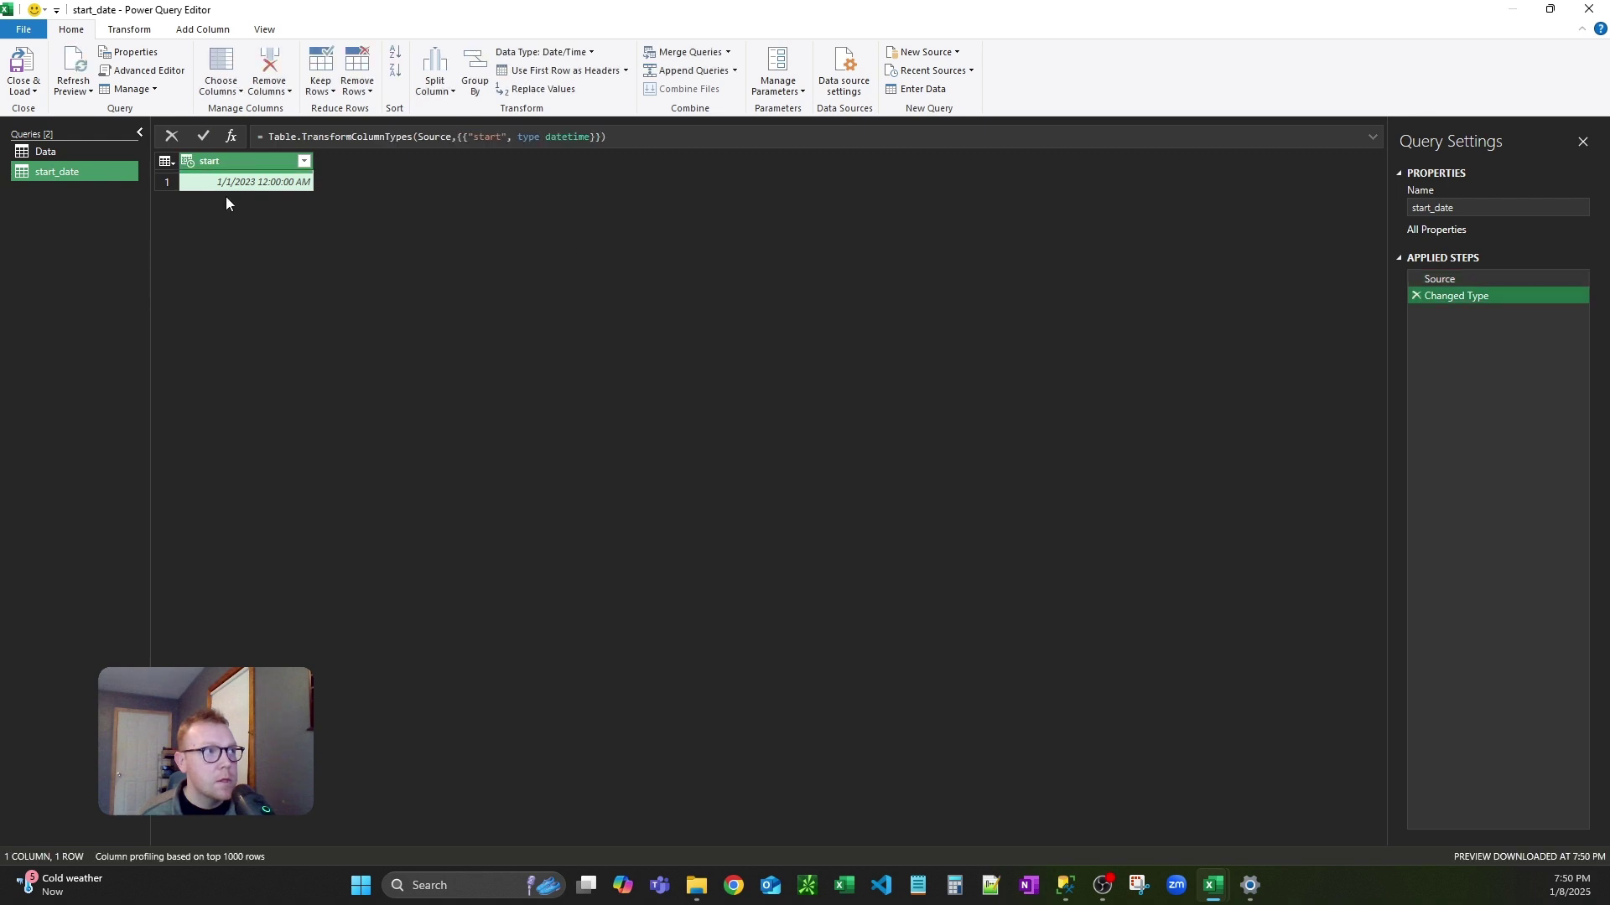
pyautogui.rightClick(238, 189)
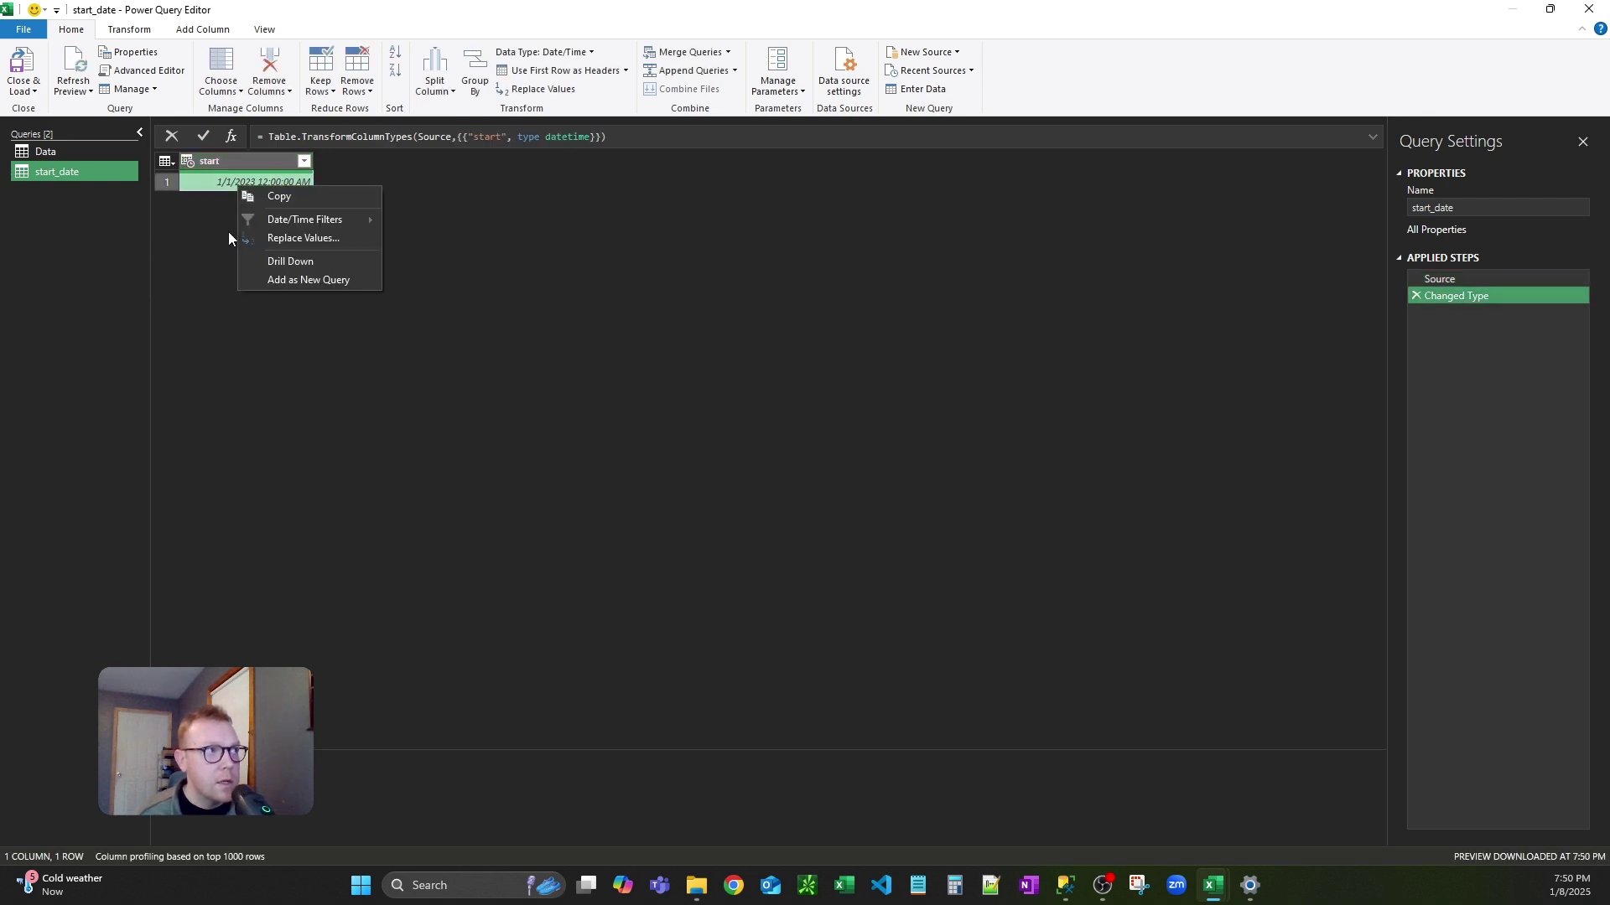
pyautogui.click(220, 201)
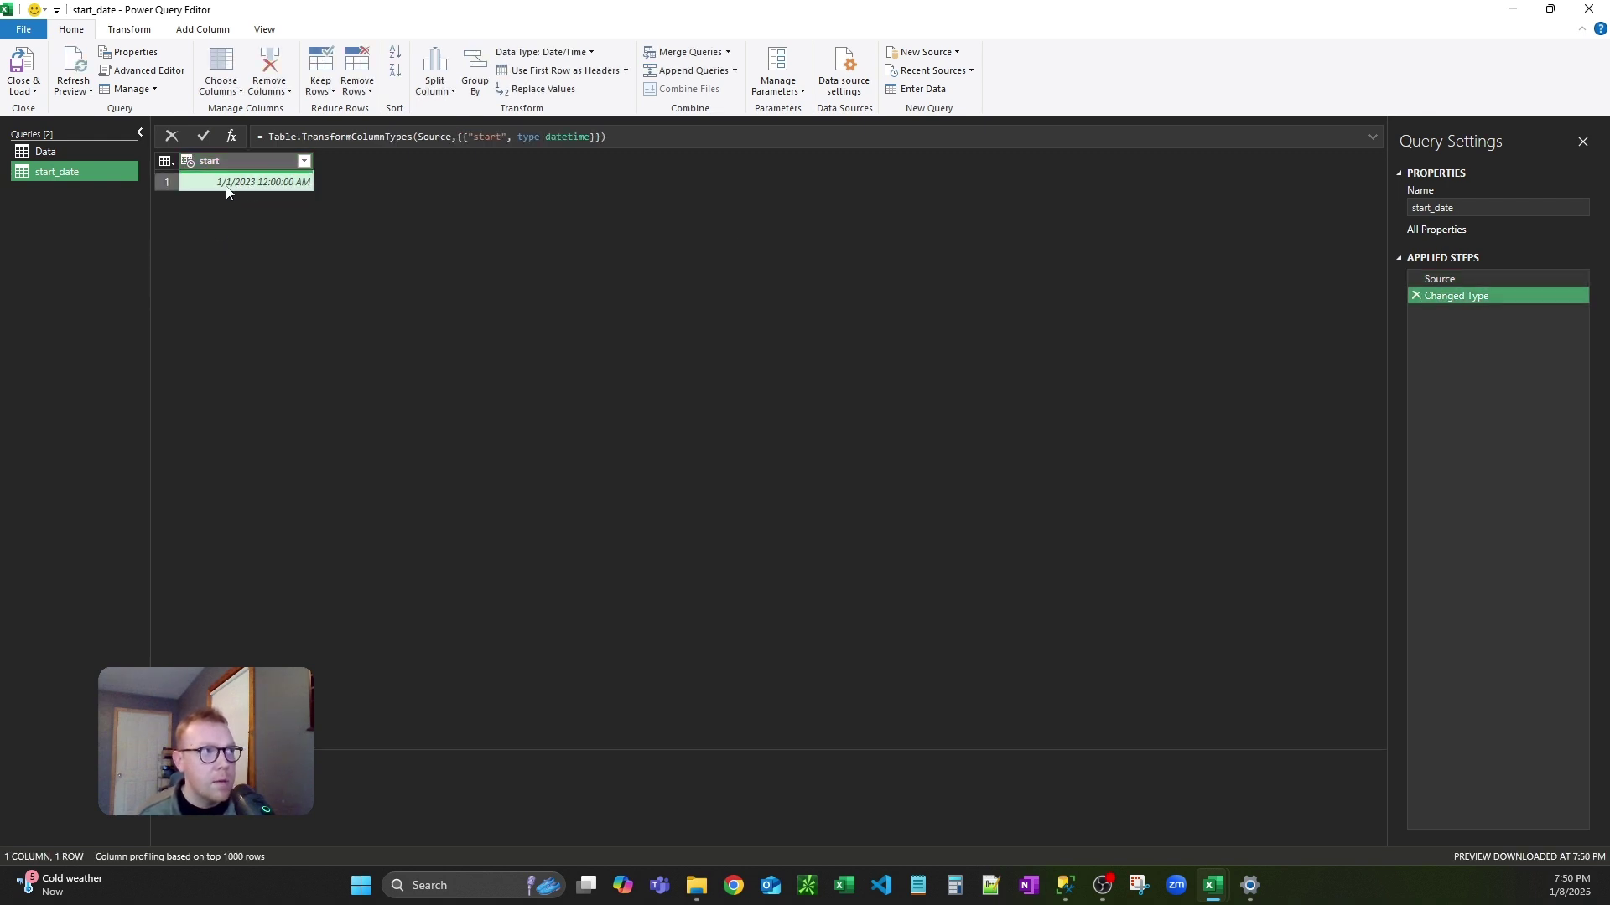
pyautogui.rightClick(251, 185)
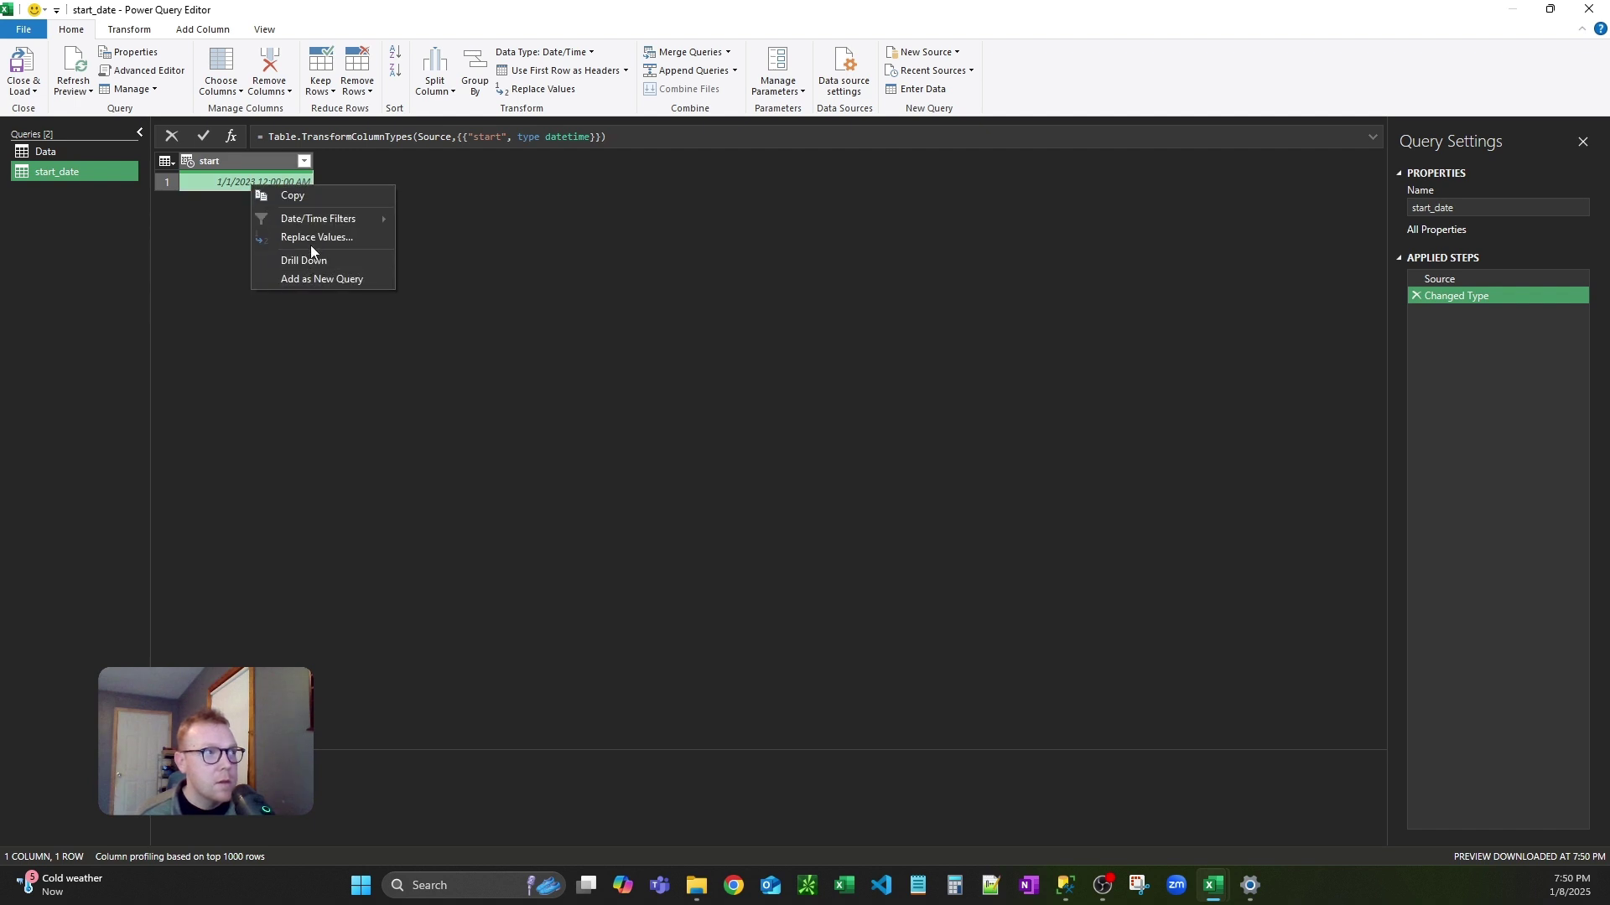
pyautogui.moveTo(300, 223)
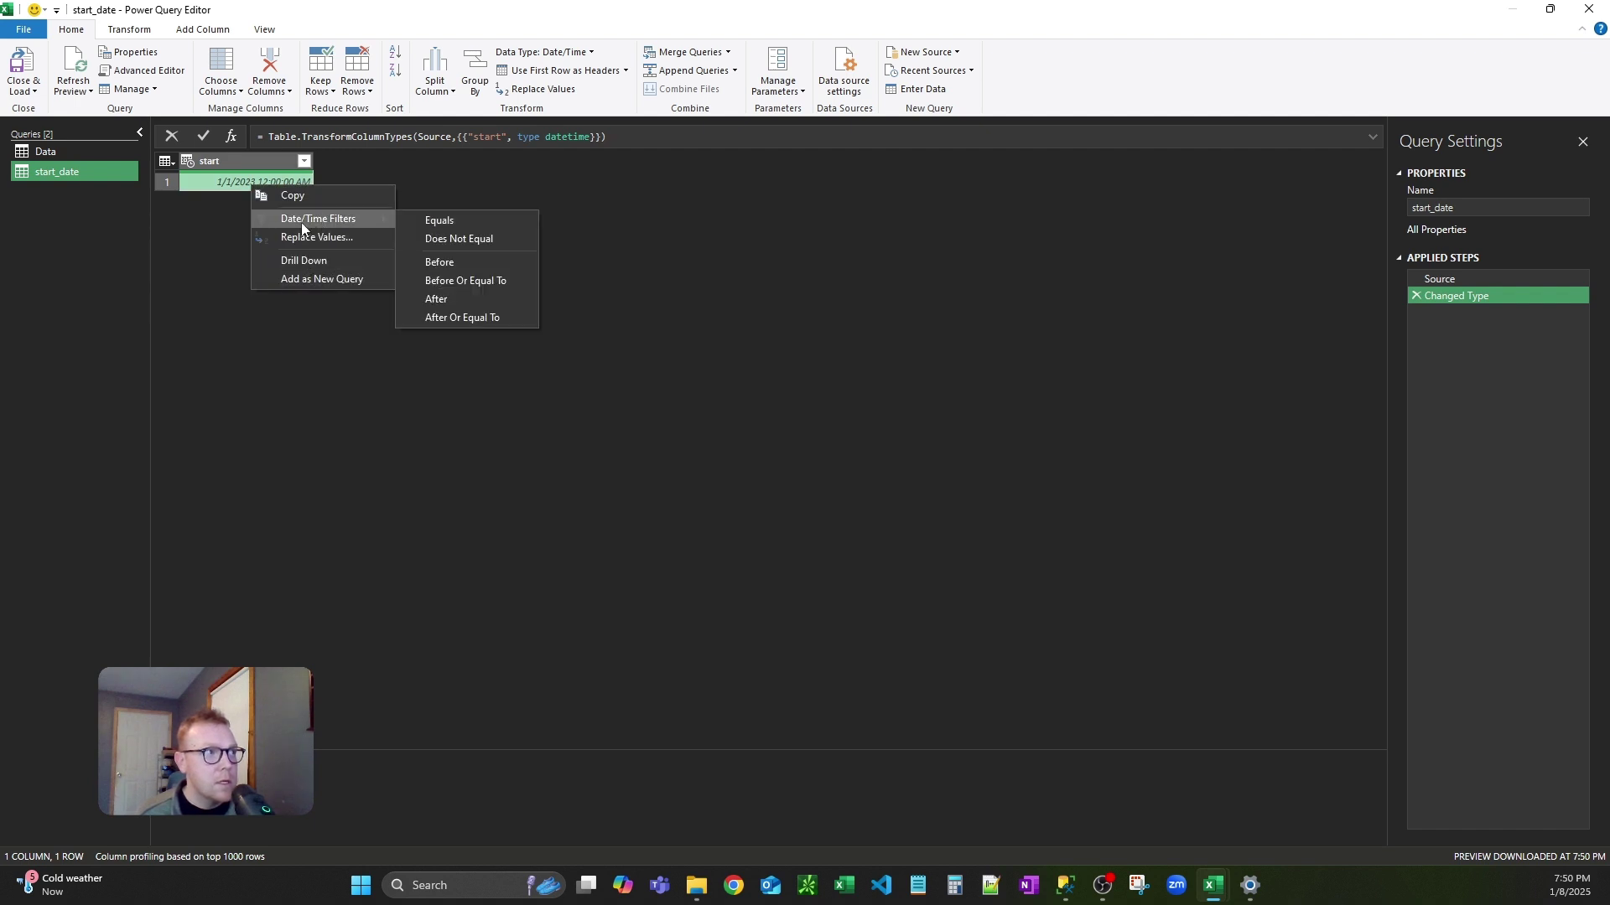
pyautogui.rightClick(220, 158)
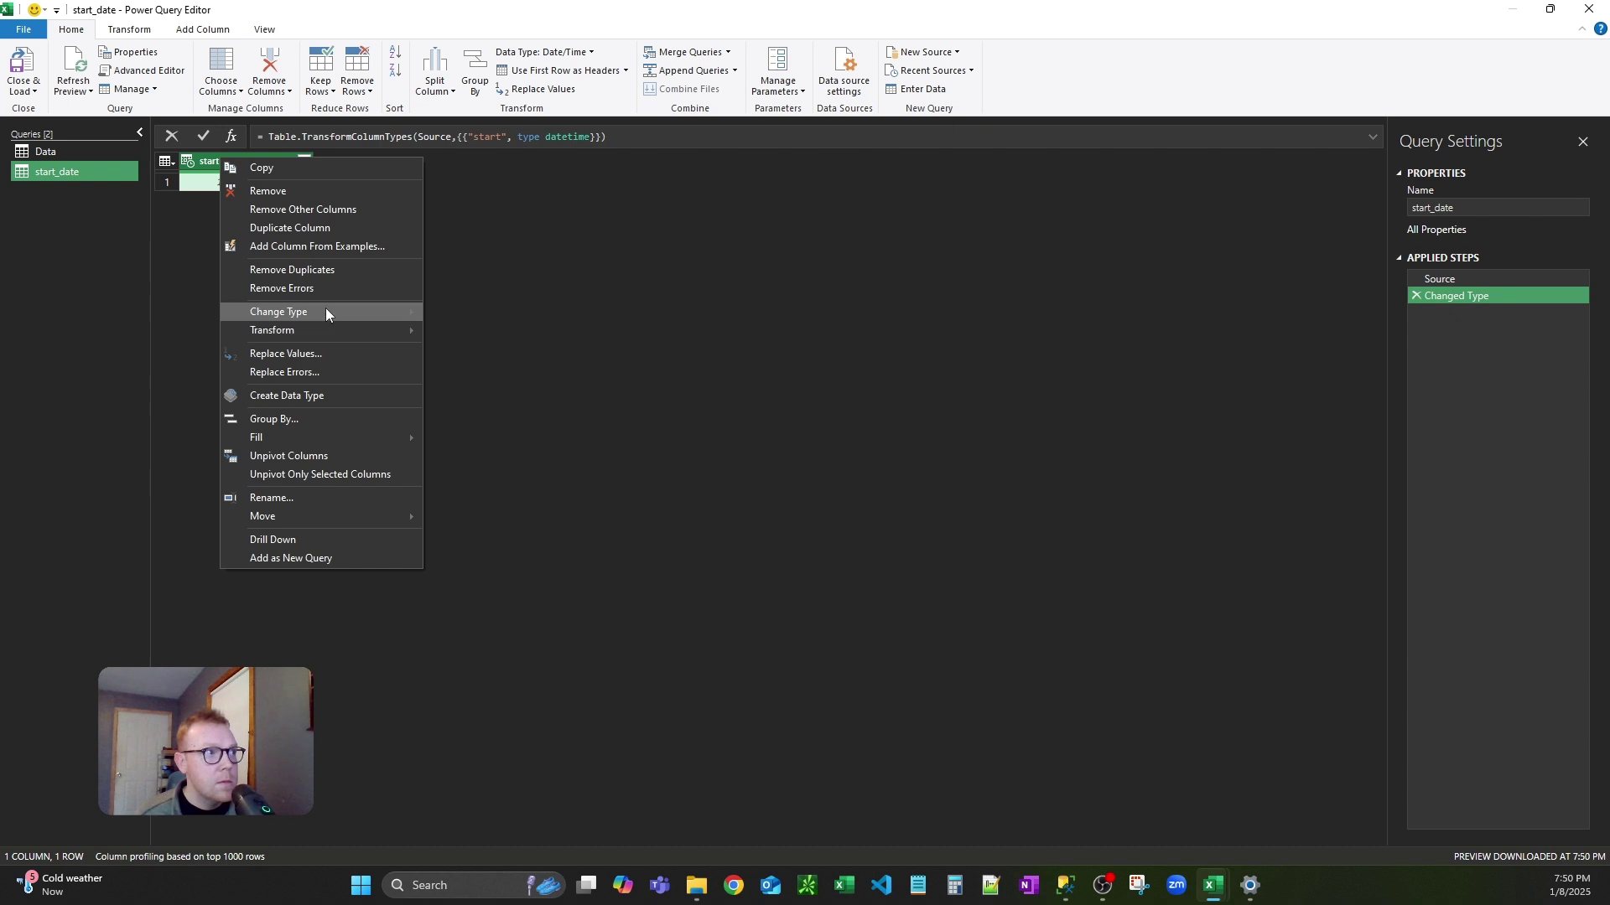
pyautogui.moveTo(326, 310)
pyautogui.moveTo(390, 331)
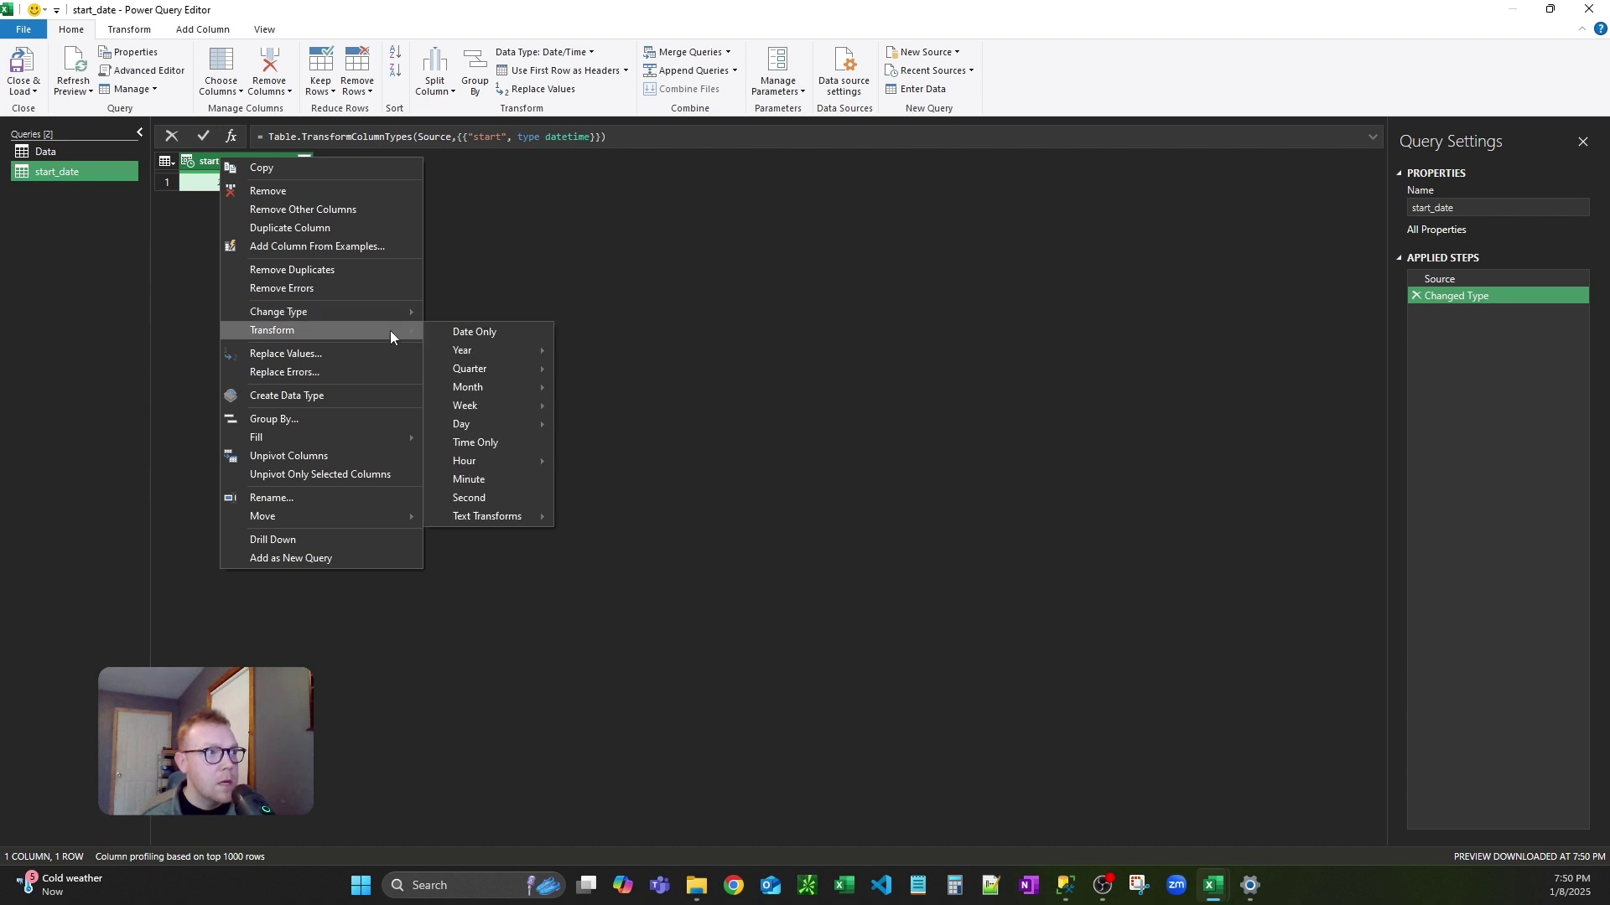
pyautogui.click(454, 330)
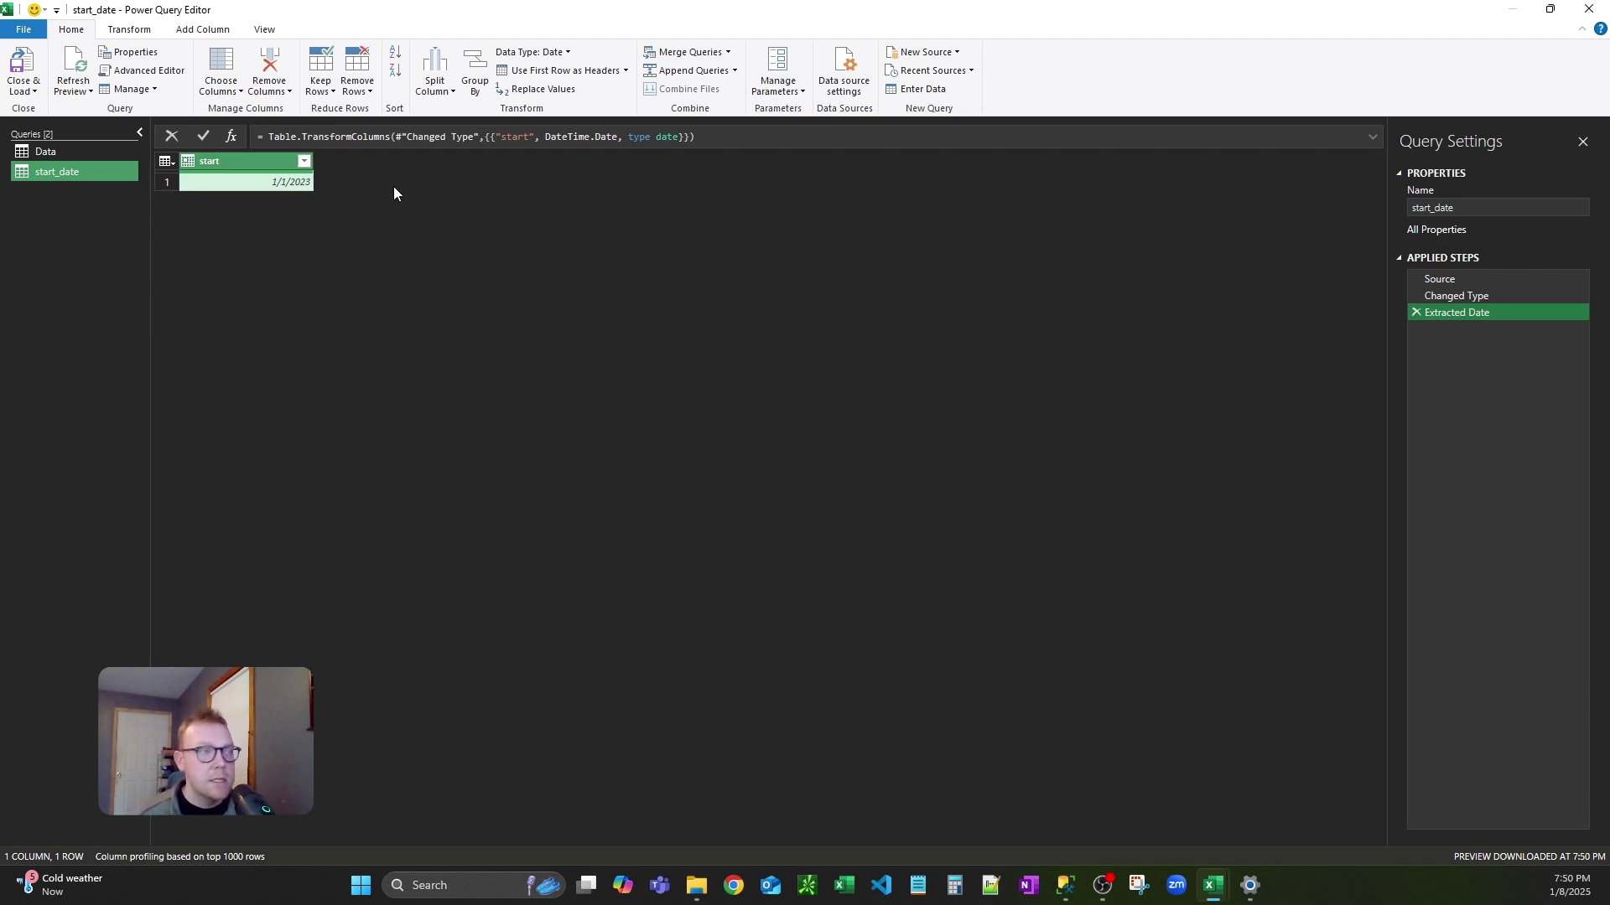
# - Change the start column's data type to Text and drill down into its single date value
pyautogui.click(190, 162)
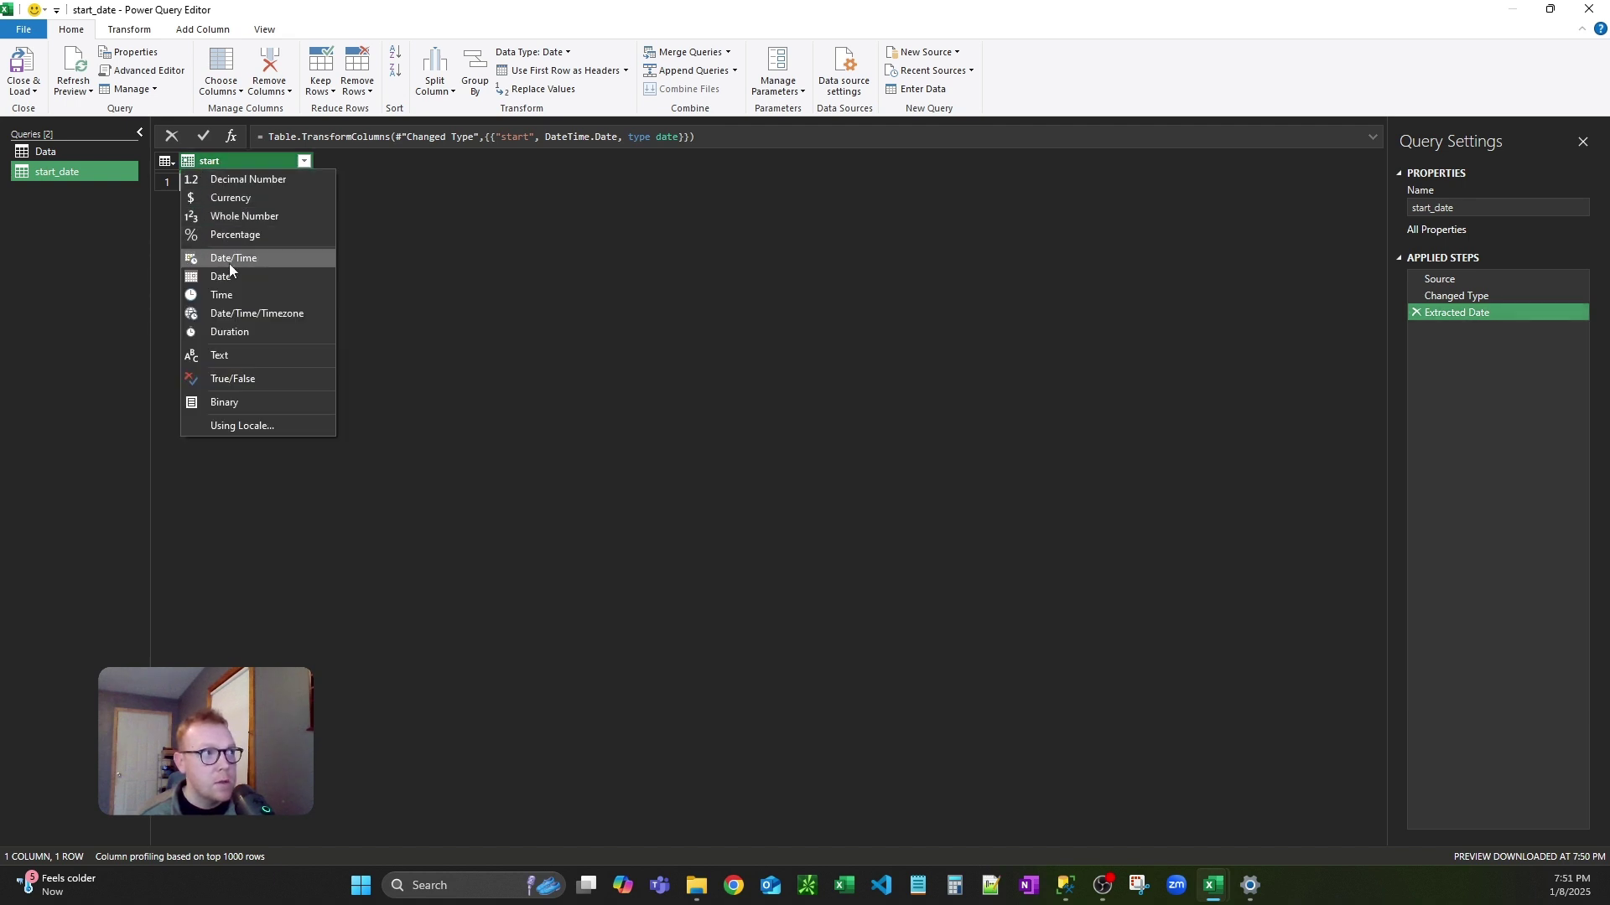
pyautogui.click(236, 356)
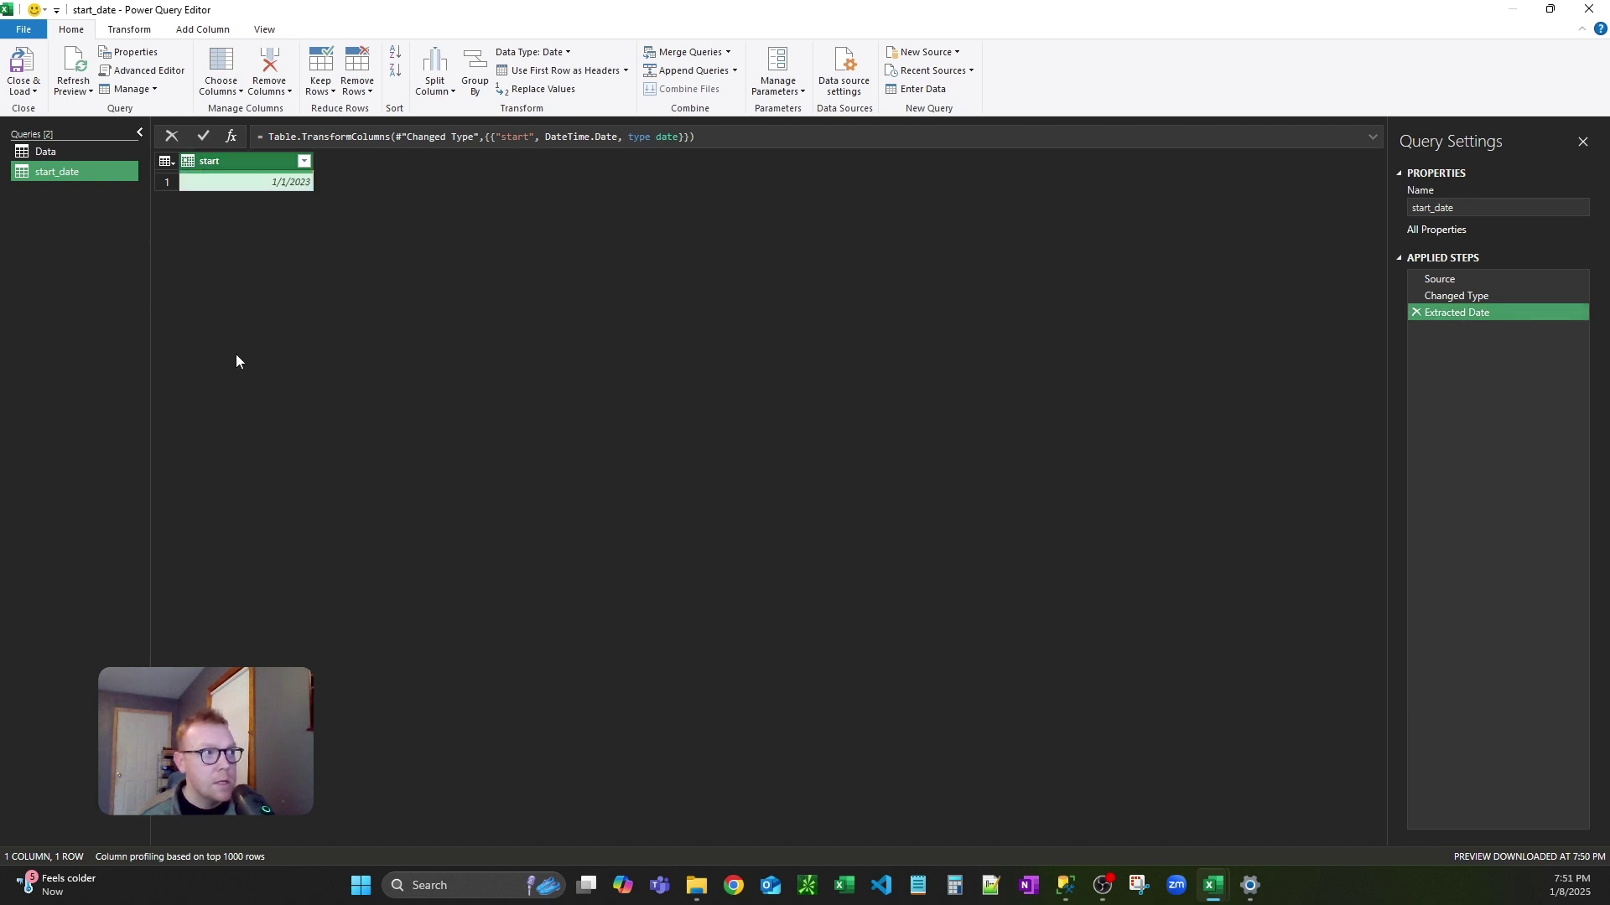
pyautogui.rightClick(199, 190)
pyautogui.click(280, 258)
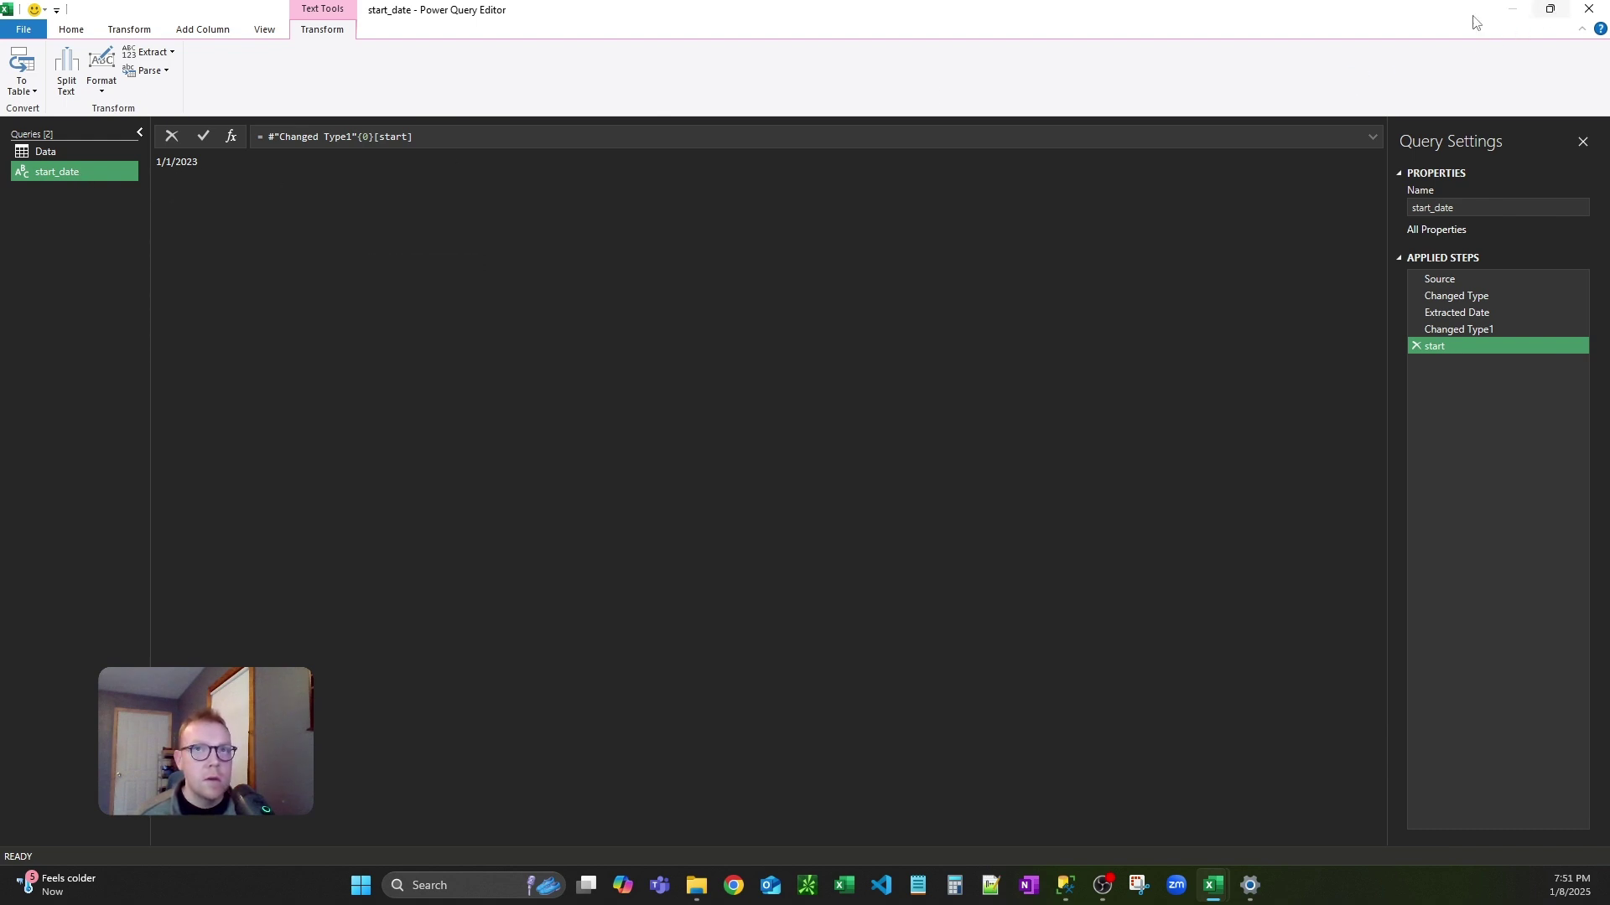
# - Close the Power Query Editor keeping the changes, and delete the new start_date worksheet from the workbook
pyautogui.click(1589, 8)
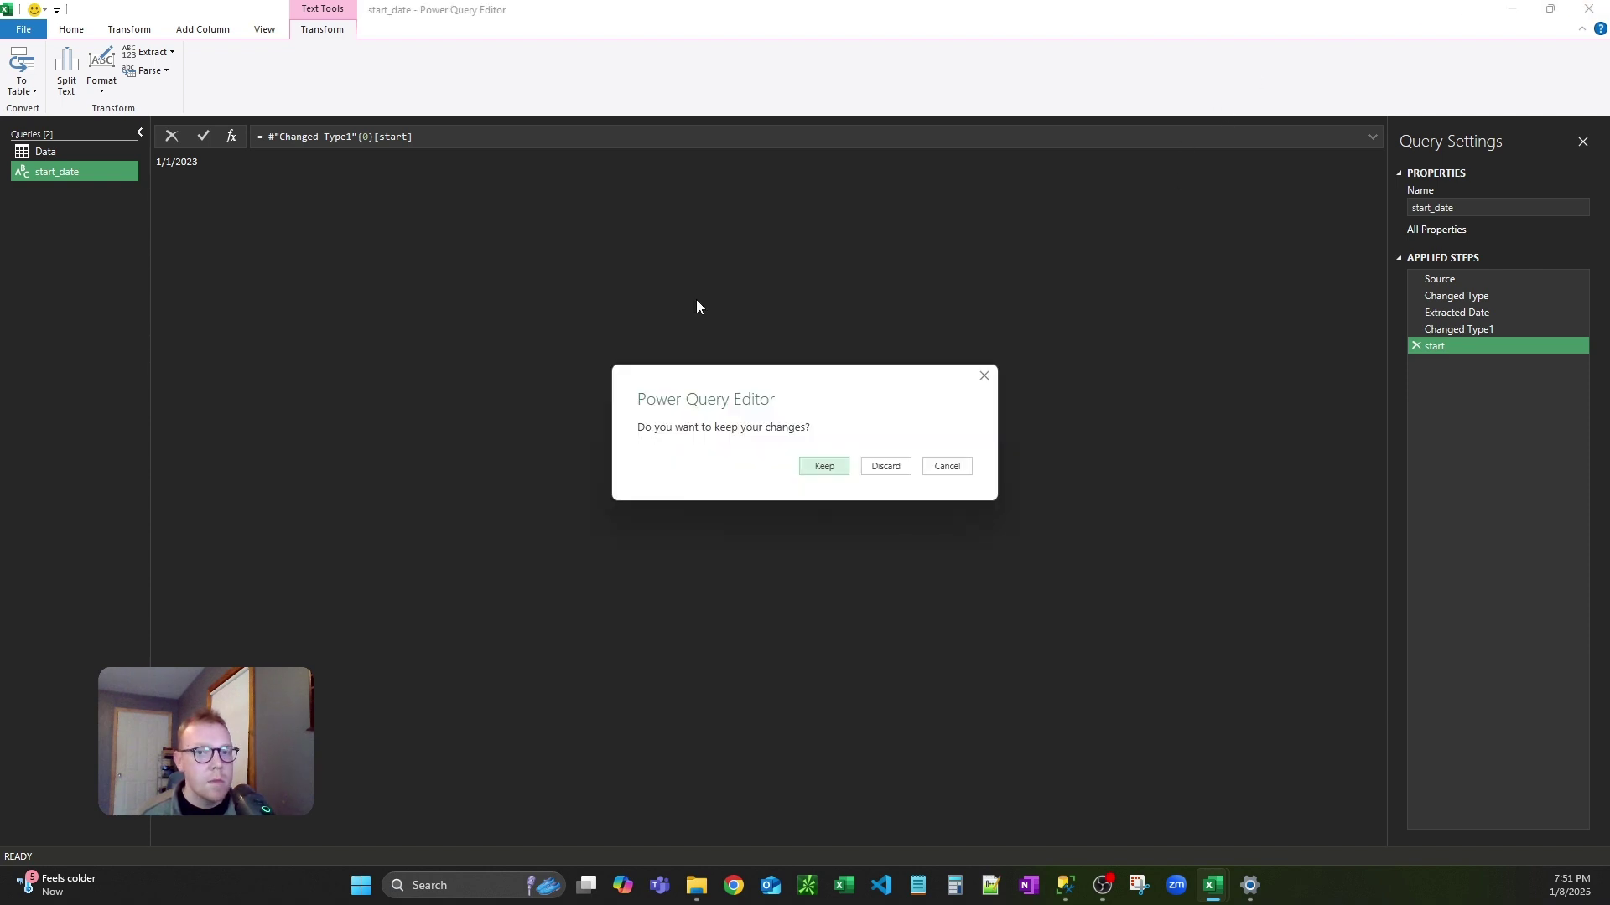
pyautogui.click(829, 470)
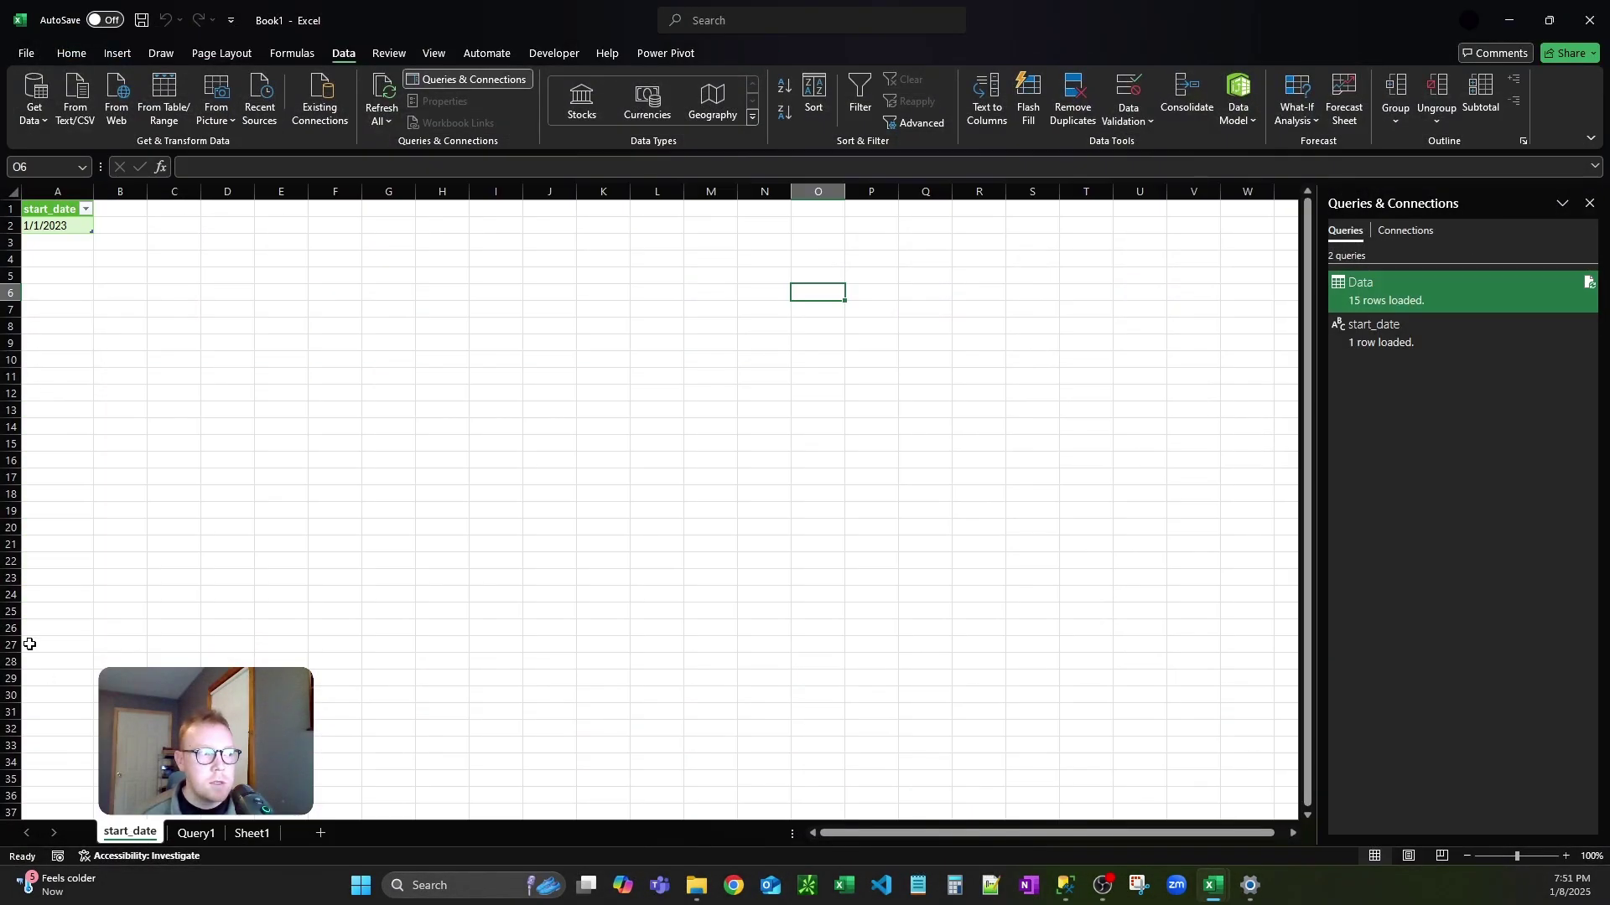
pyautogui.rightClick(134, 834)
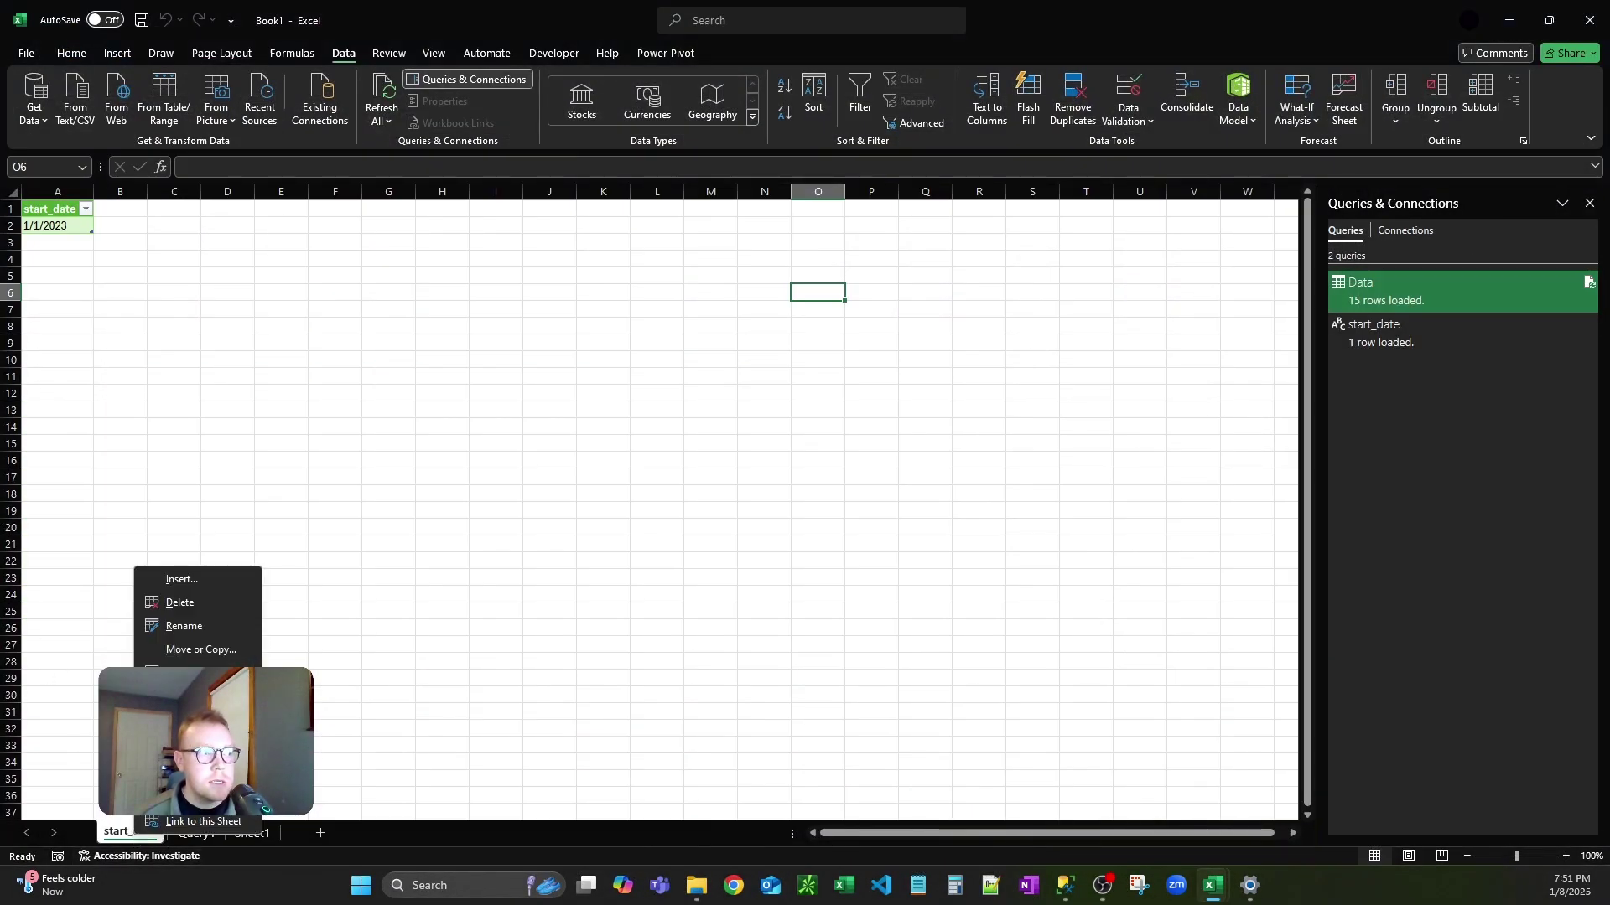
pyautogui.click(179, 602)
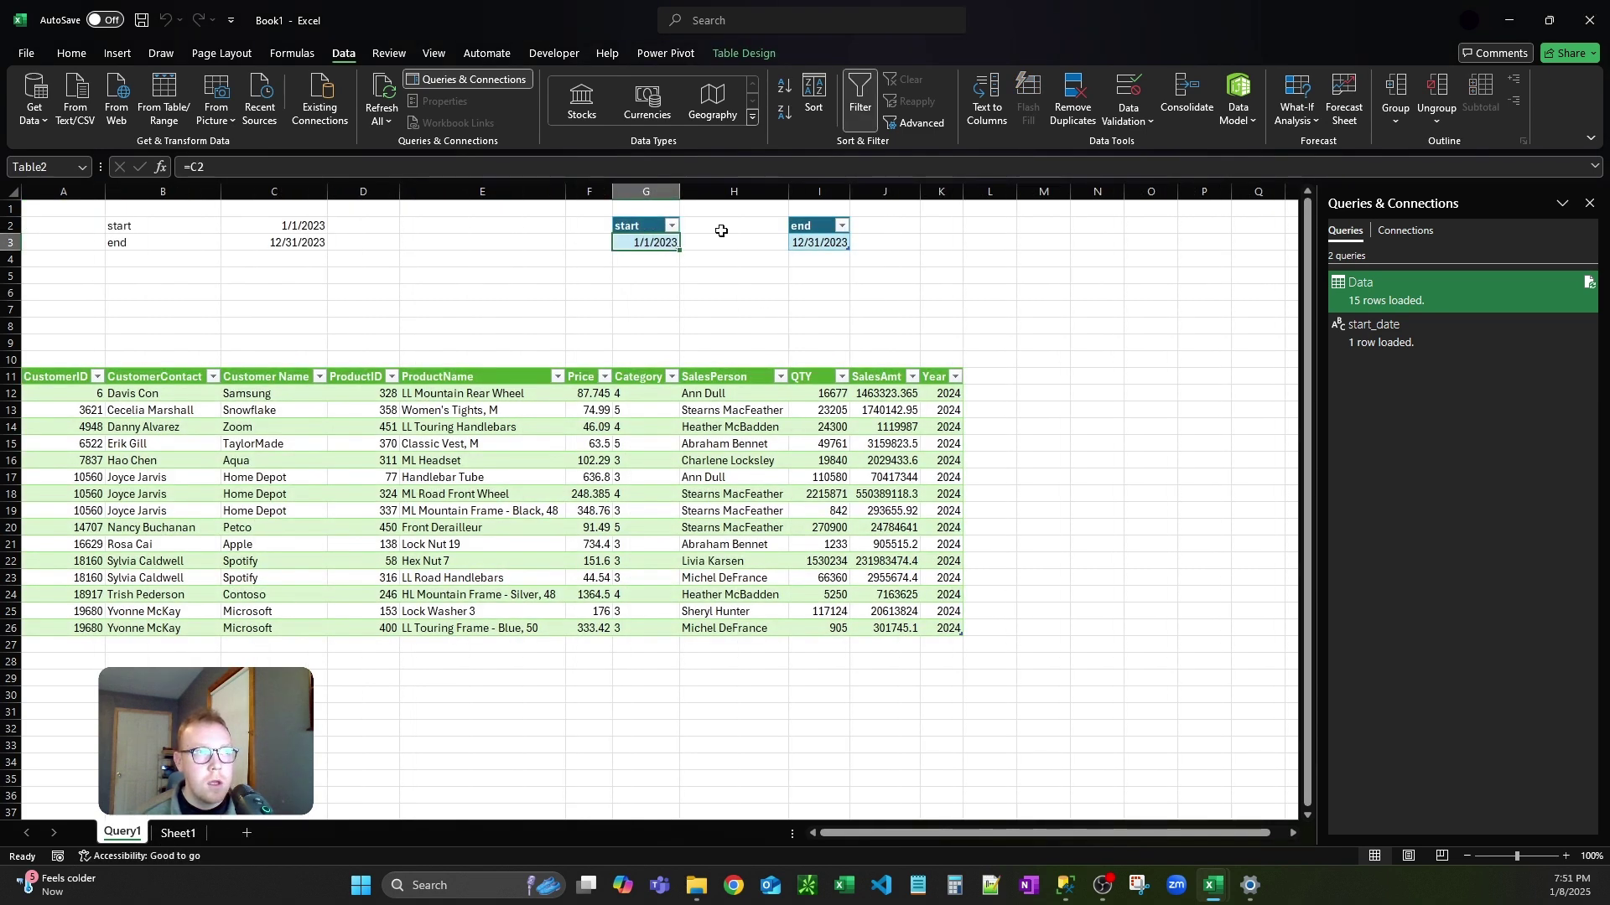
# - Load the end parameter table from I2:I3 into the Power Query Editor as a new query
pyautogui.click(820, 243)
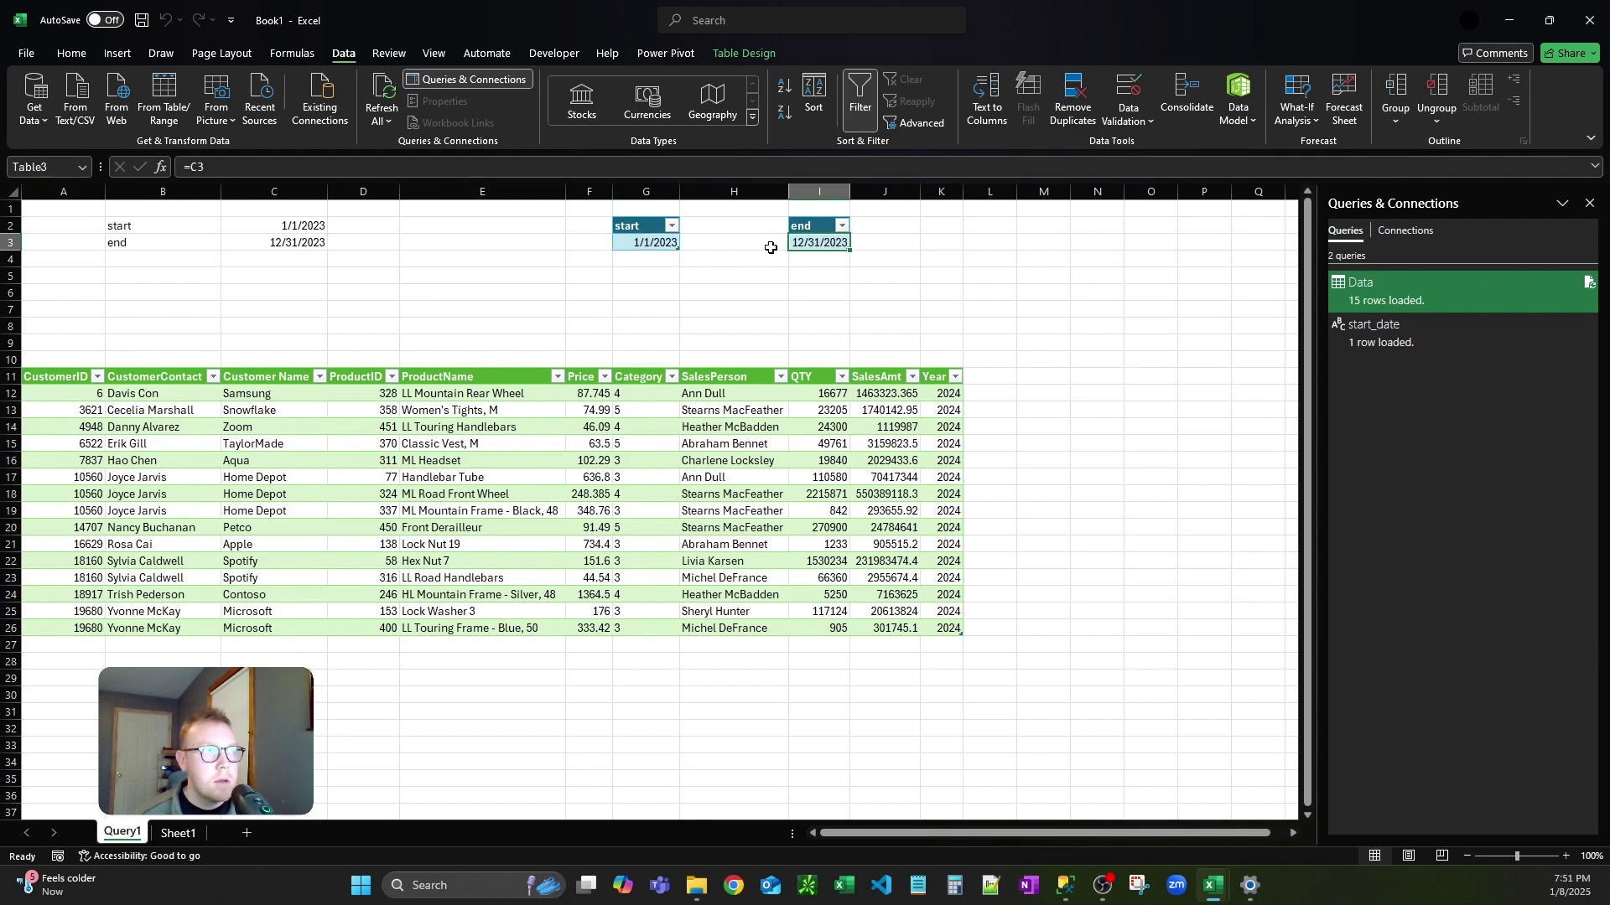
pyautogui.click(306, 244)
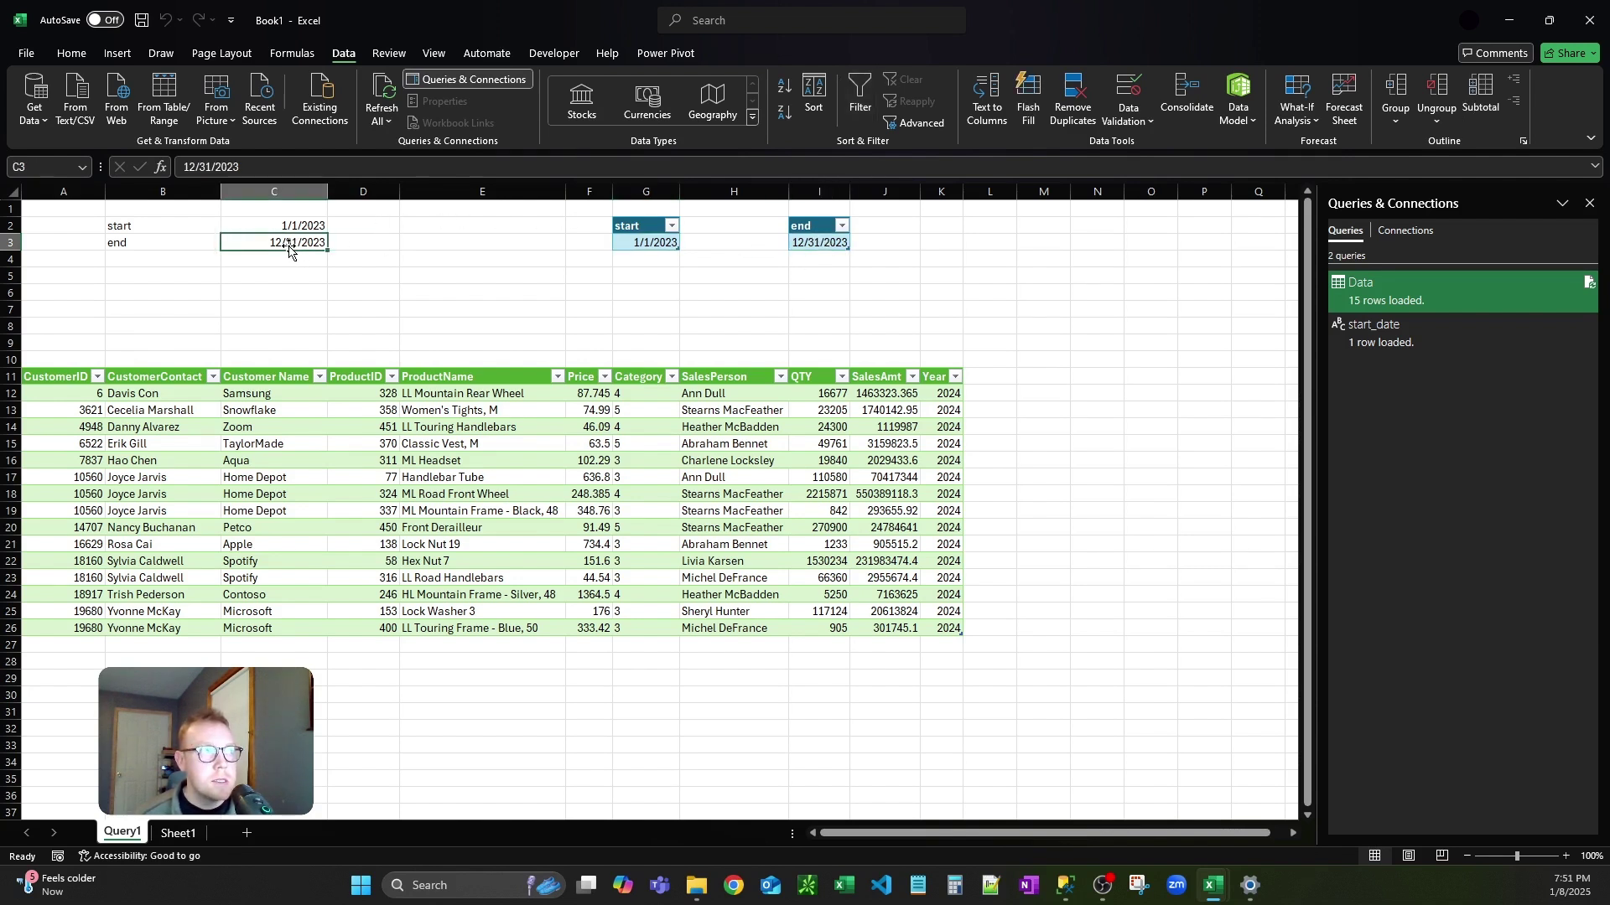
pyautogui.click(834, 243)
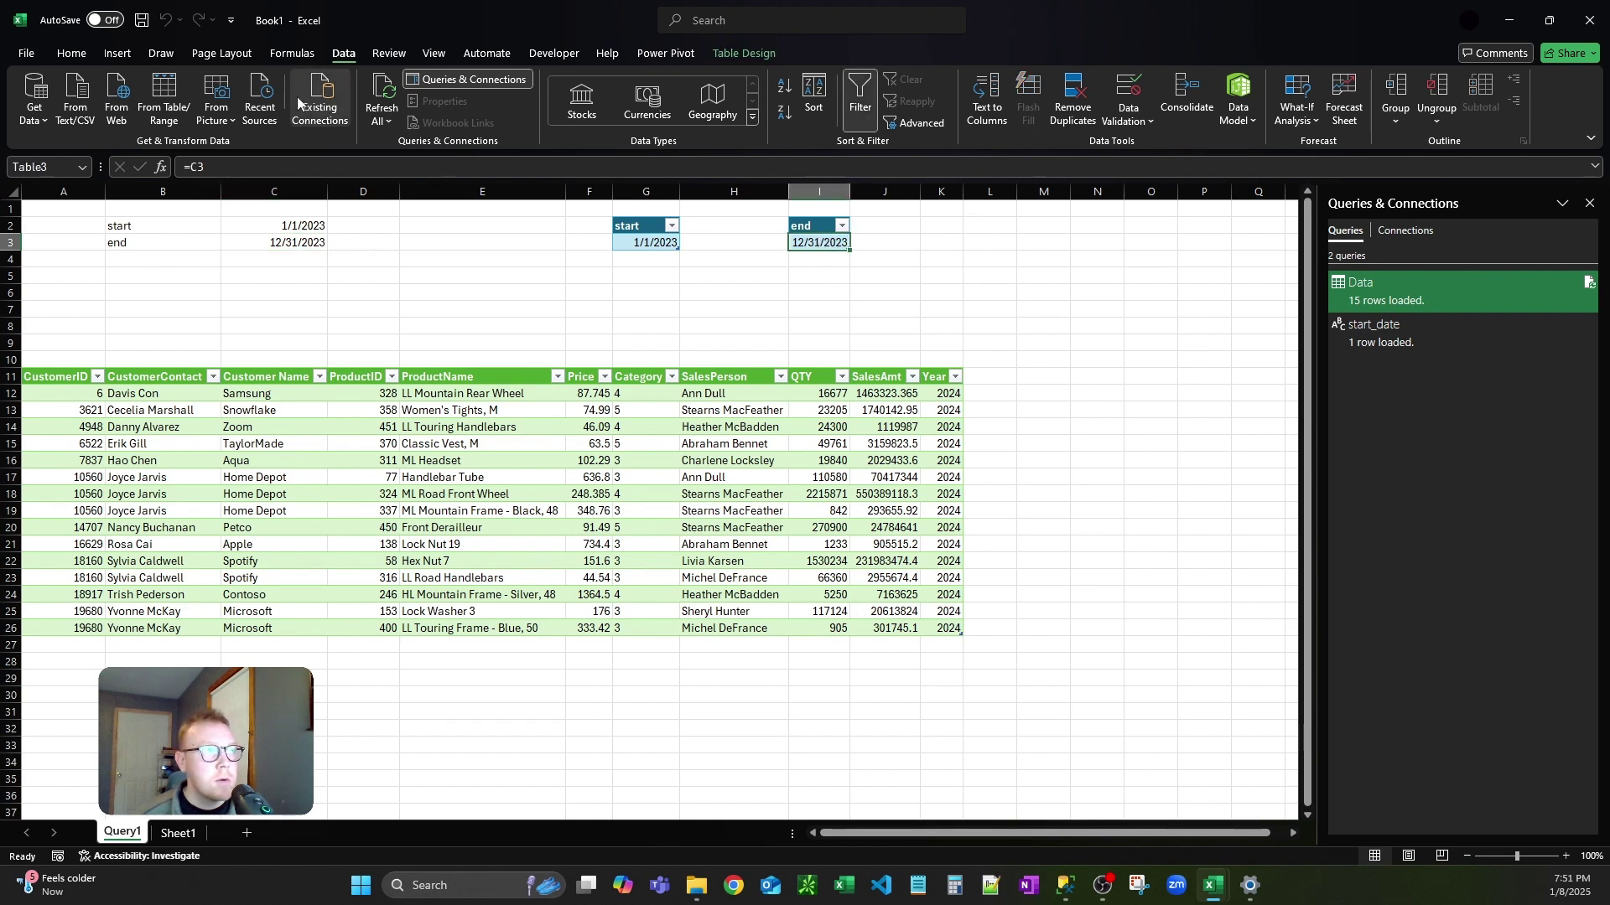
pyautogui.click(164, 99)
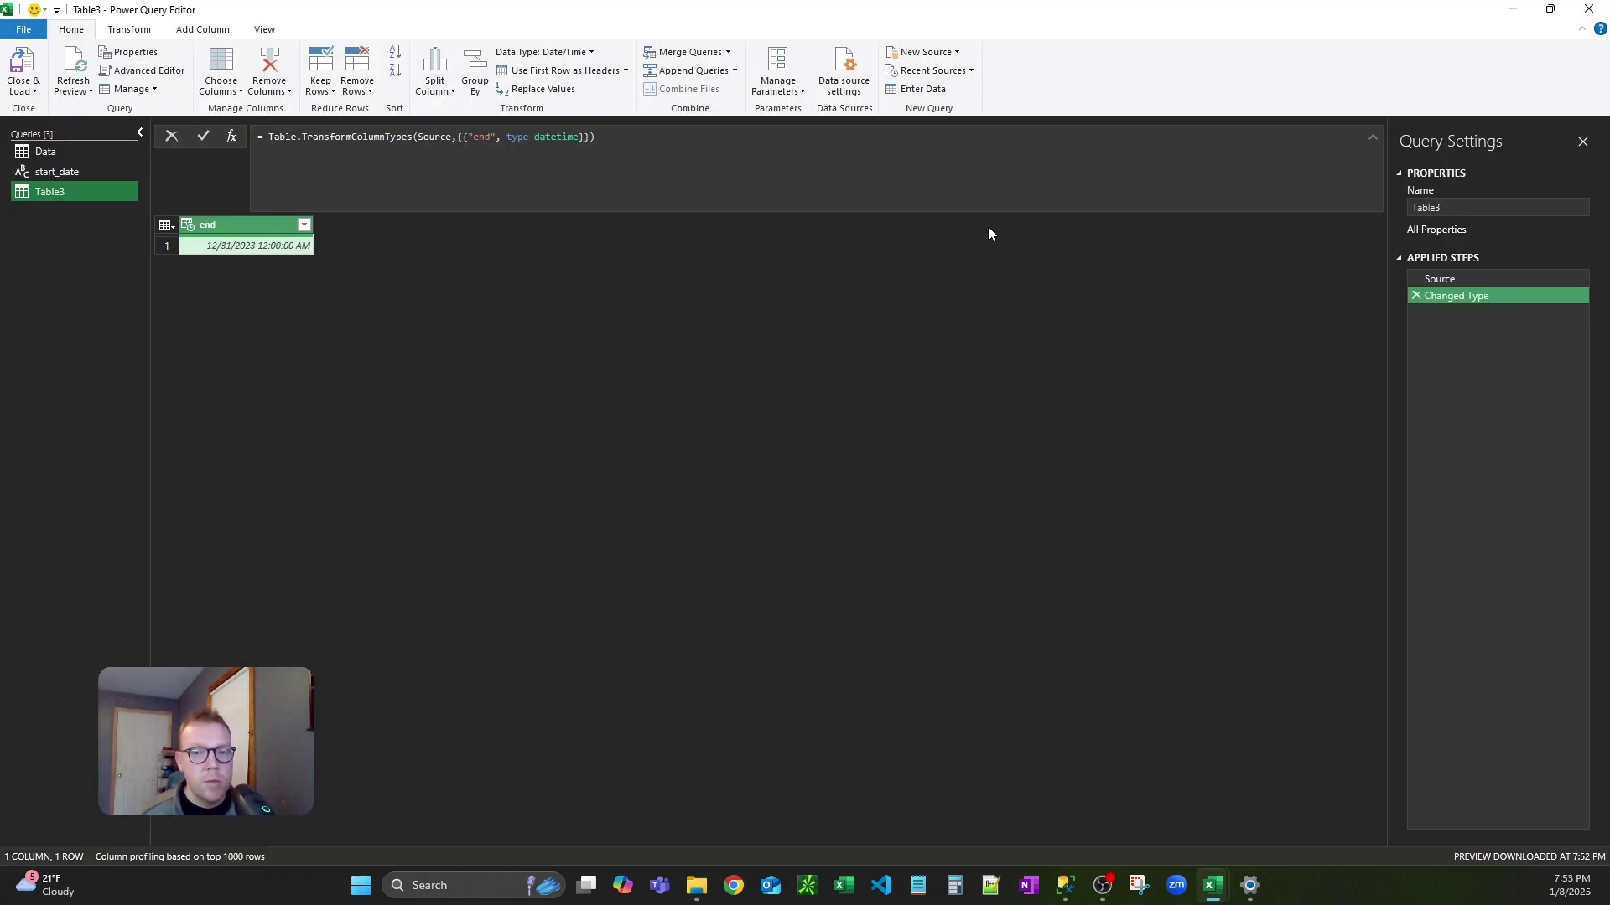
# - Transform the end column of the Table3 query to Date Only
pyautogui.rightClick(256, 250)
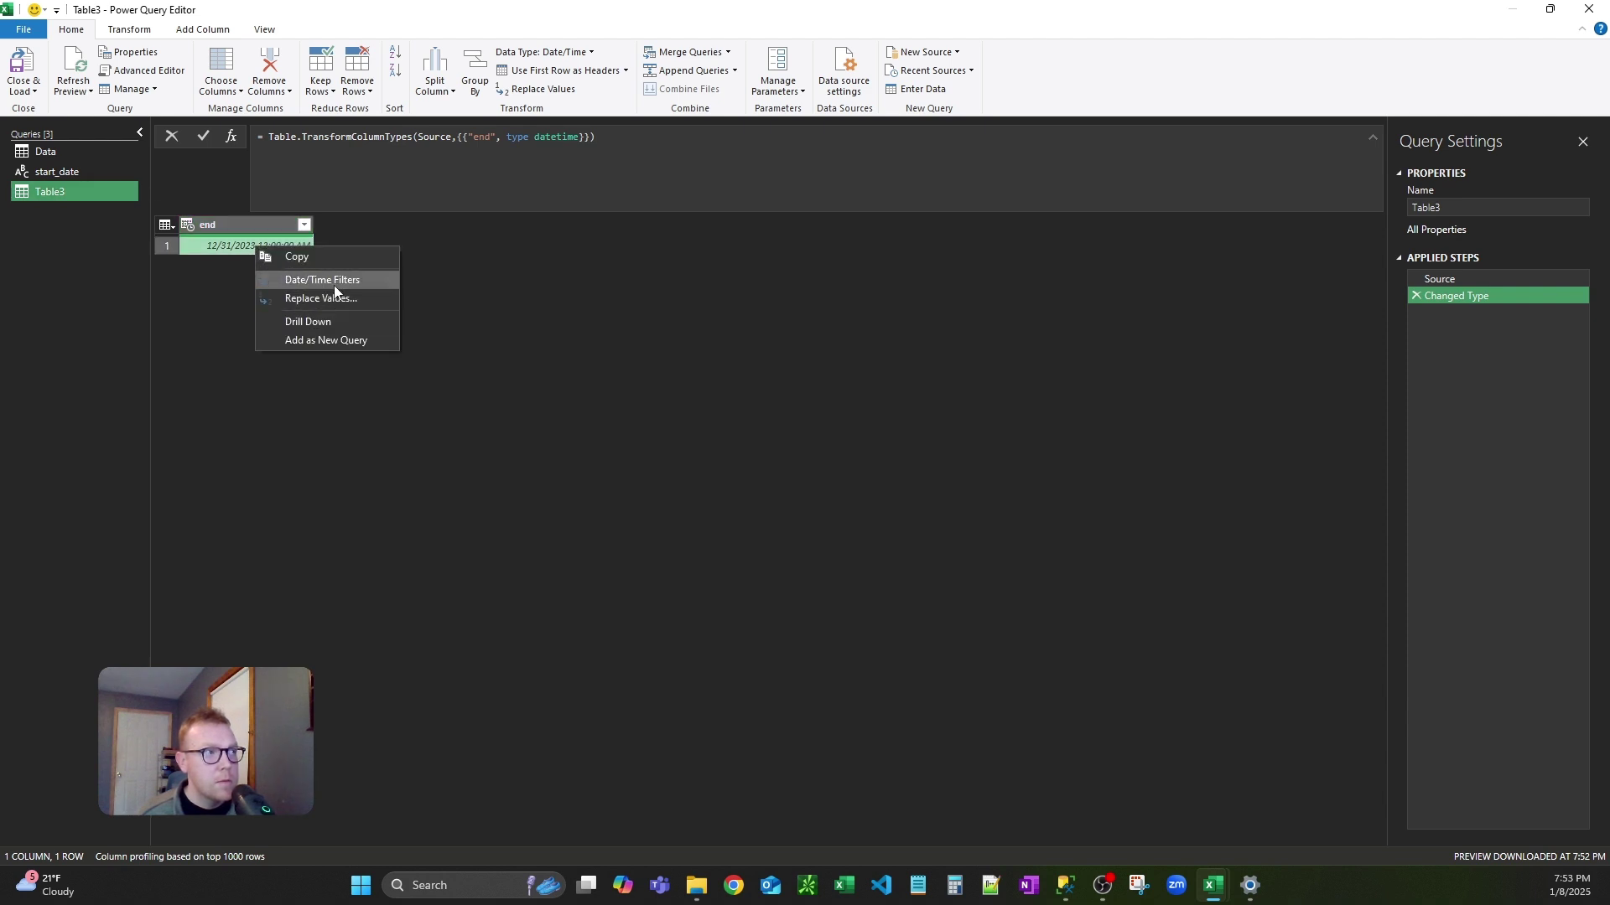
pyautogui.click(209, 280)
pyautogui.rightClick(239, 220)
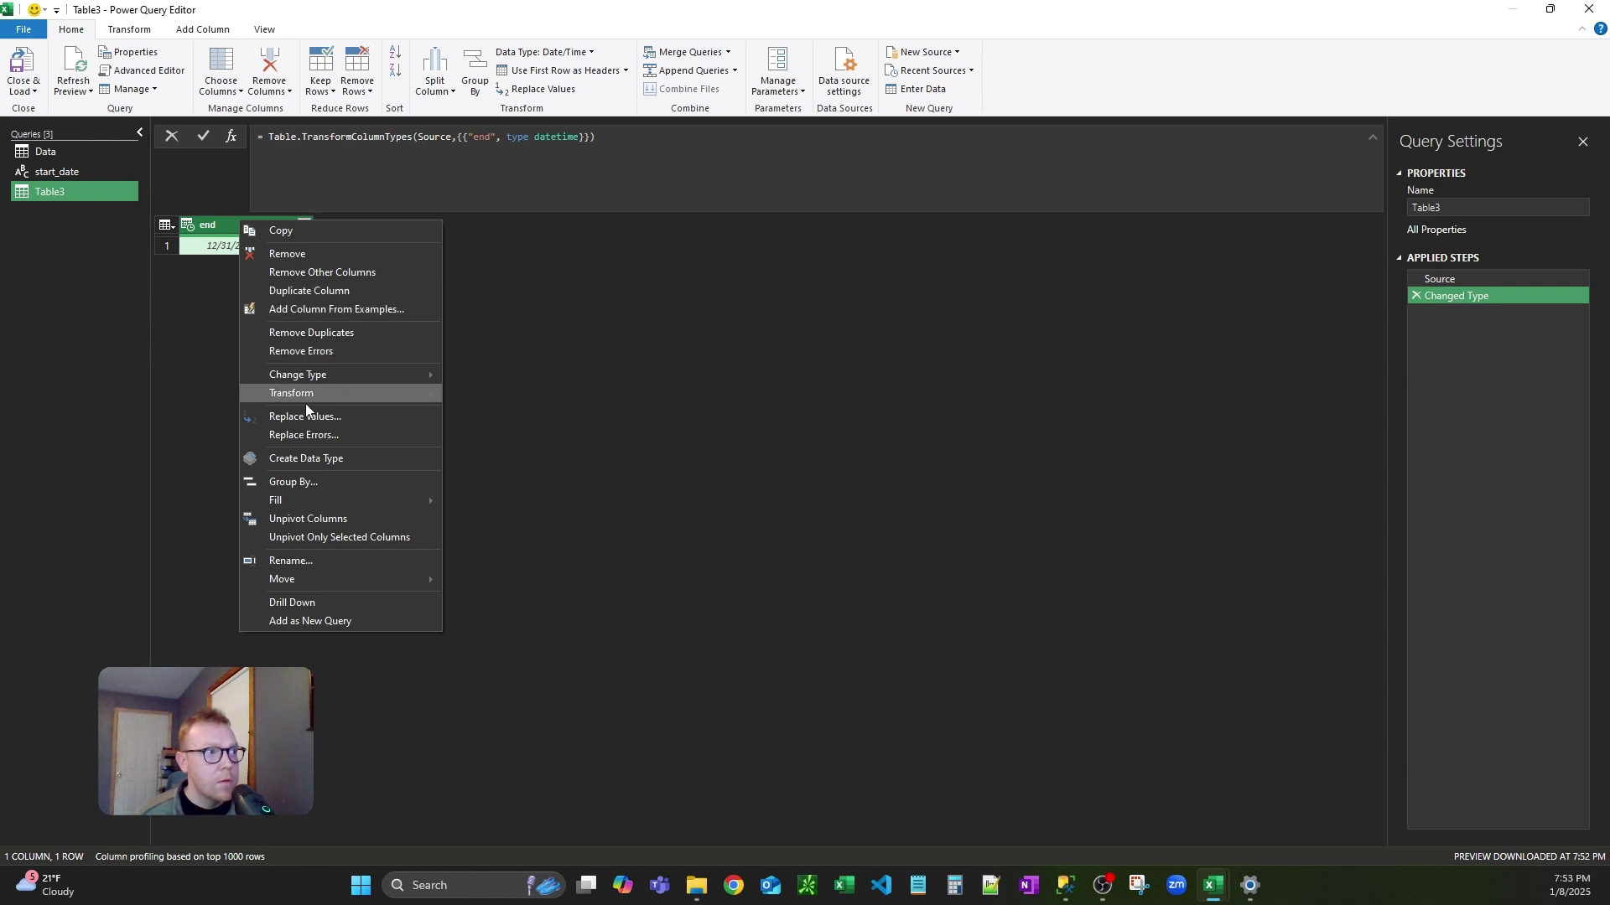
pyautogui.moveTo(330, 394)
pyautogui.click(565, 393)
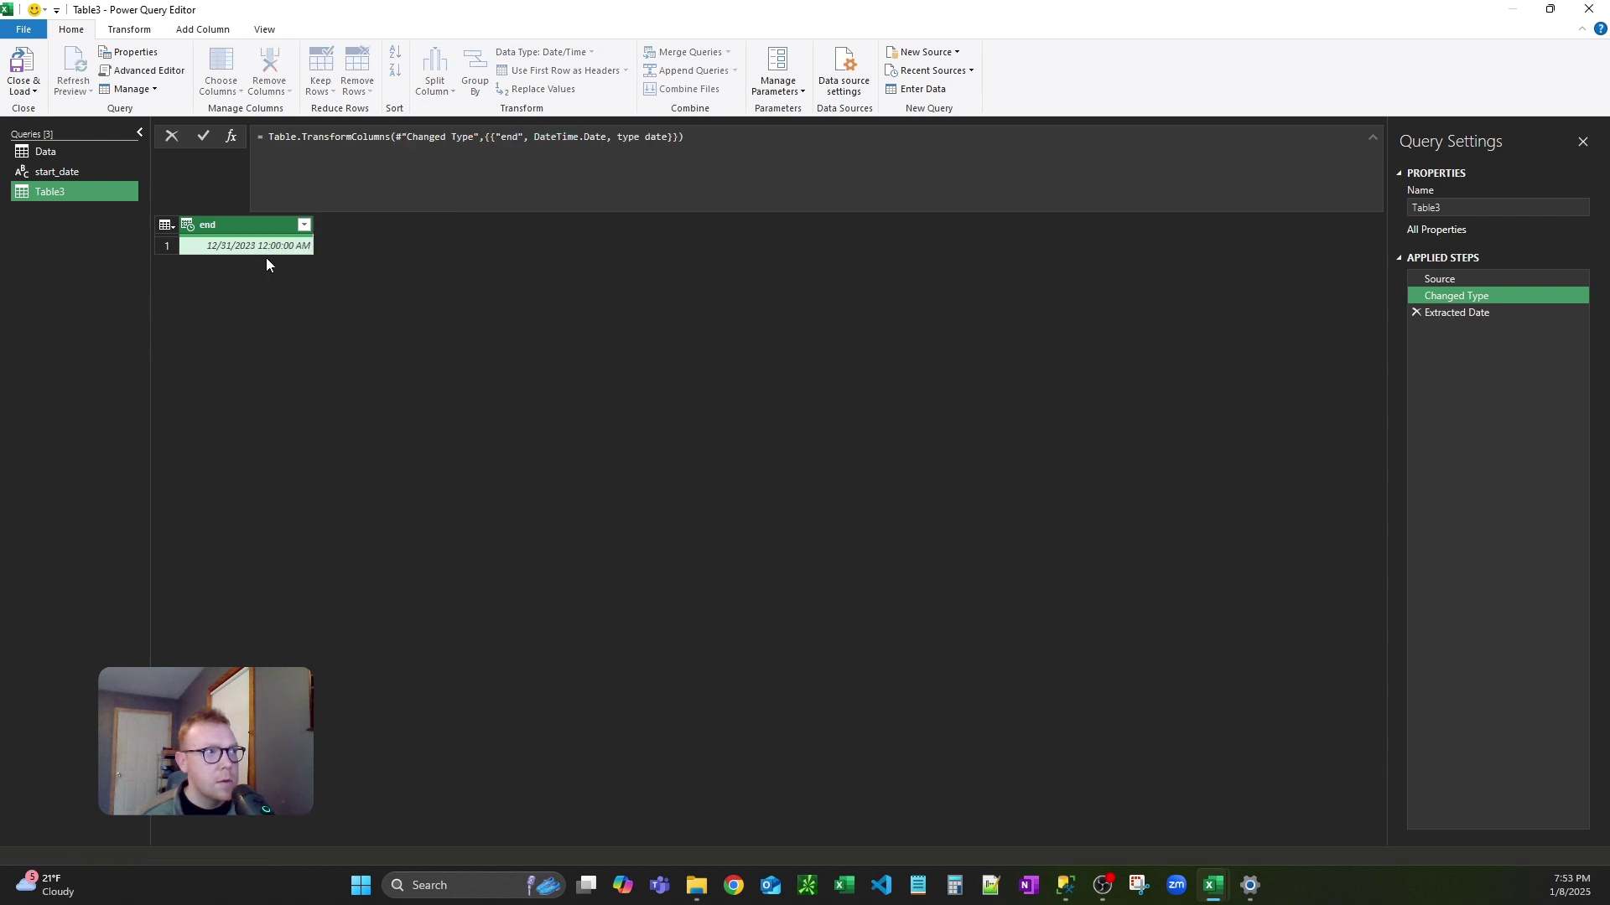
# - Change the end column's data type to Text and drill down into its single date value
pyautogui.click(188, 225)
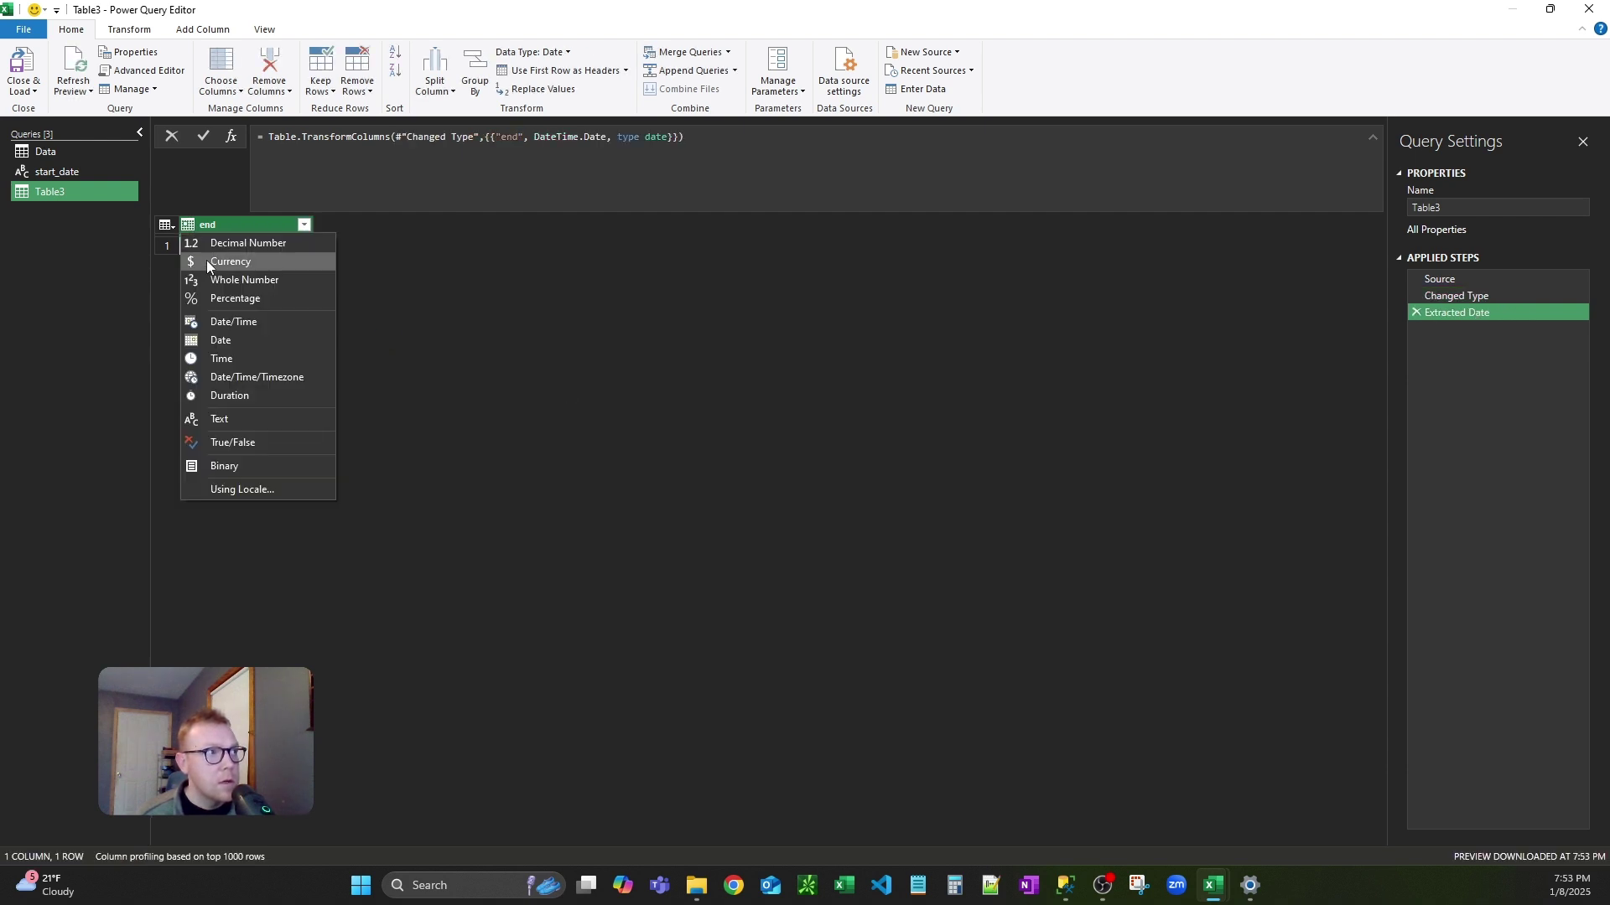
pyautogui.click(223, 422)
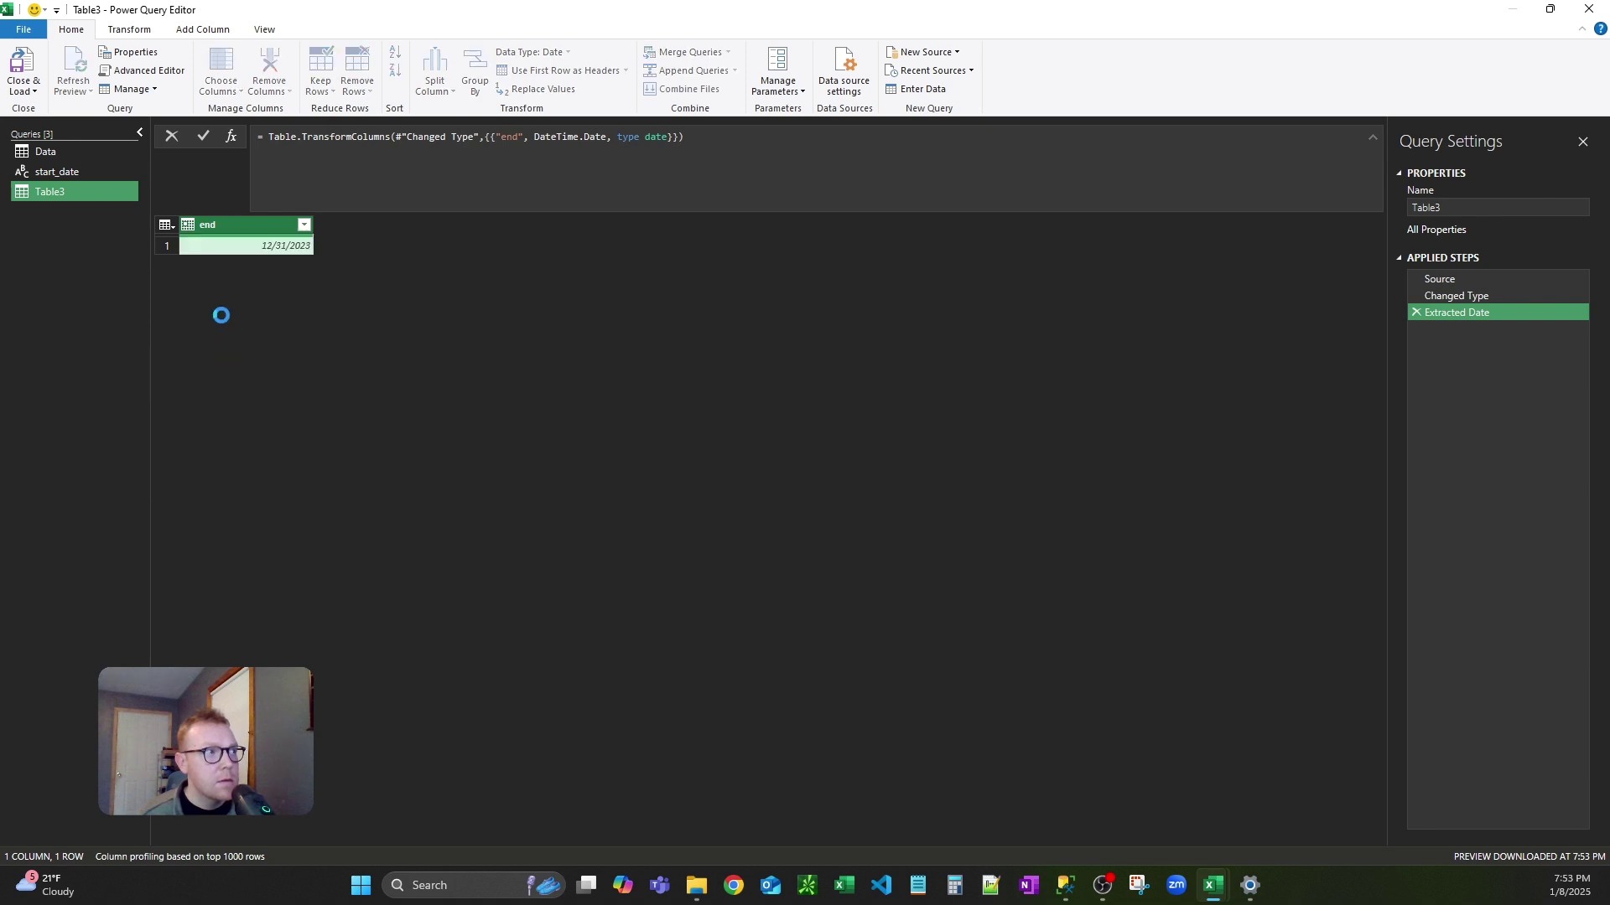
pyautogui.rightClick(224, 247)
pyautogui.click(280, 318)
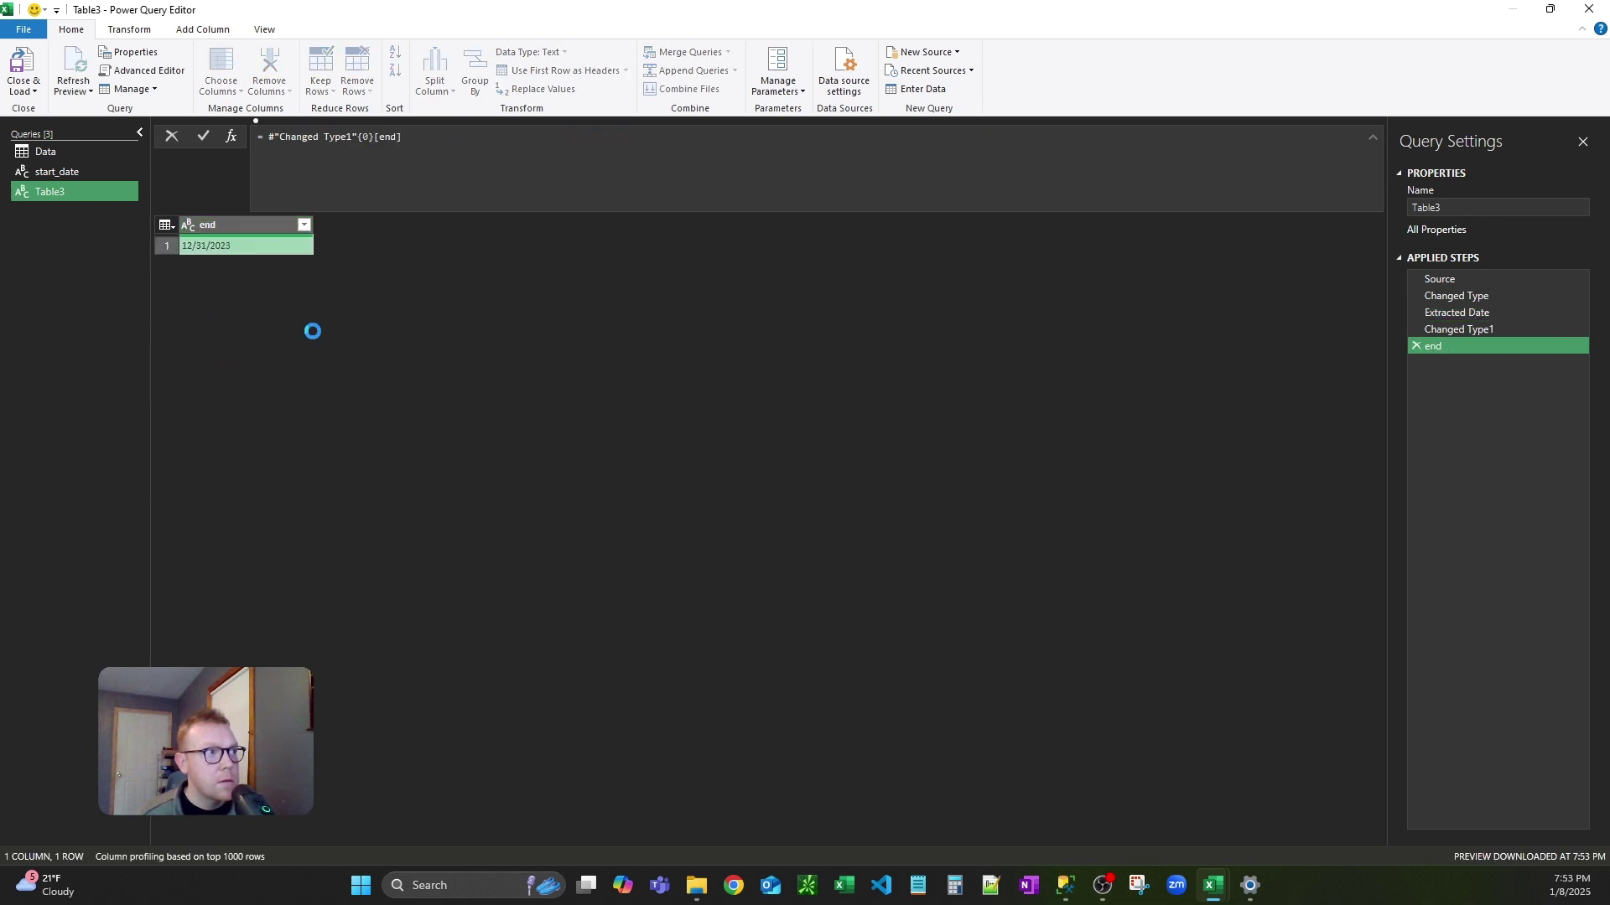
# - Rename the Table3 query as end_date
pyautogui.doubleClick(65, 198)
pyautogui.write('end_date')
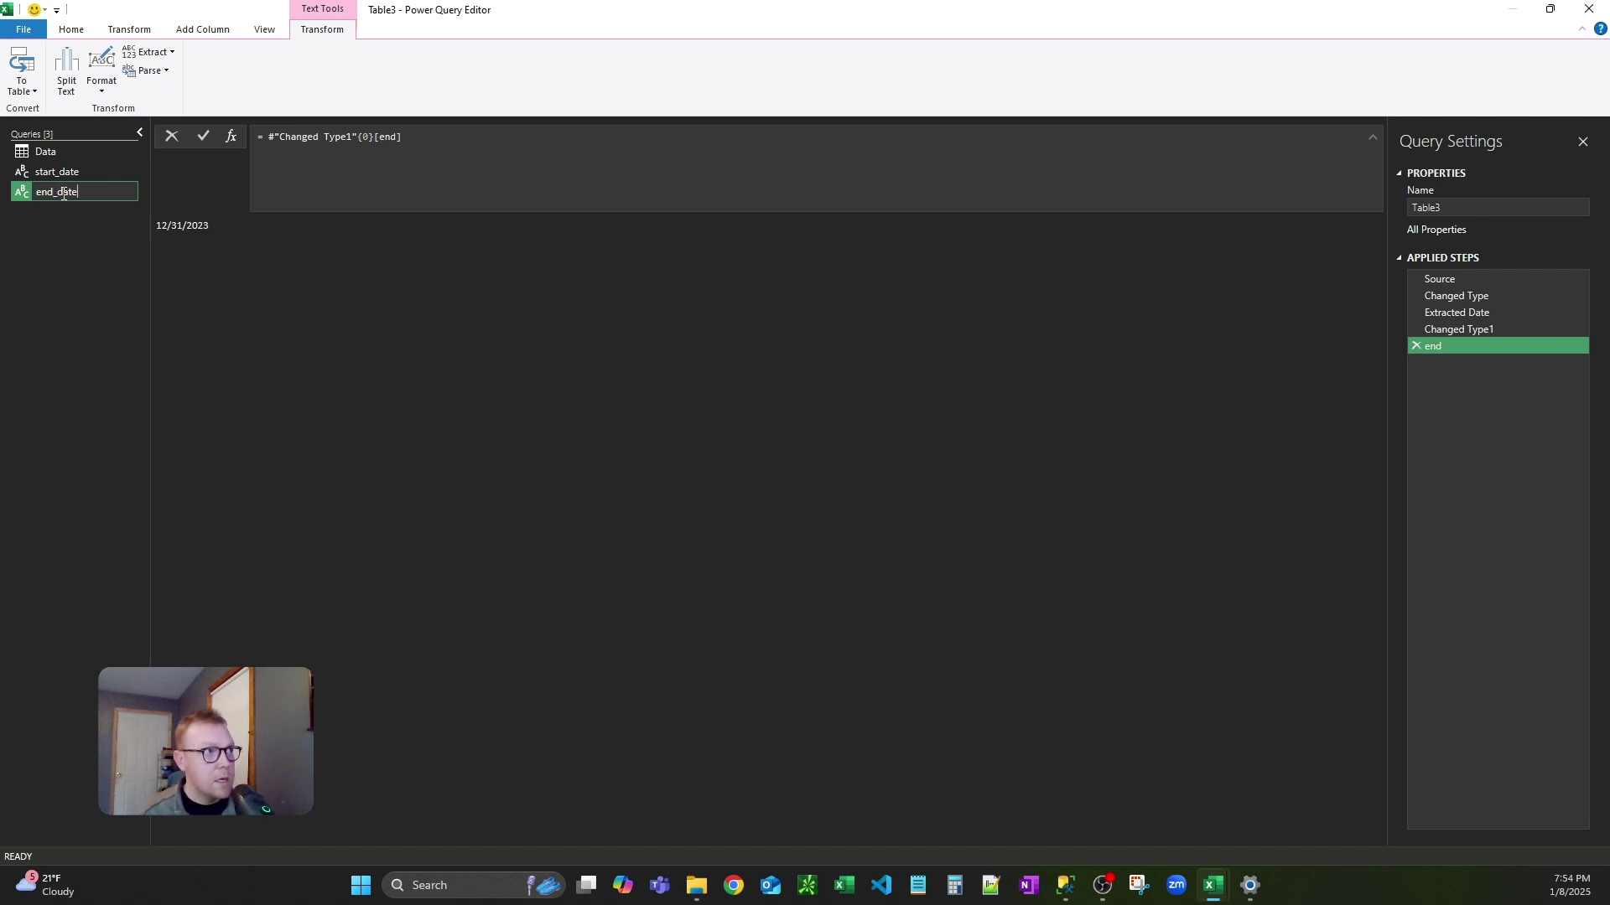
pyautogui.press('Return')
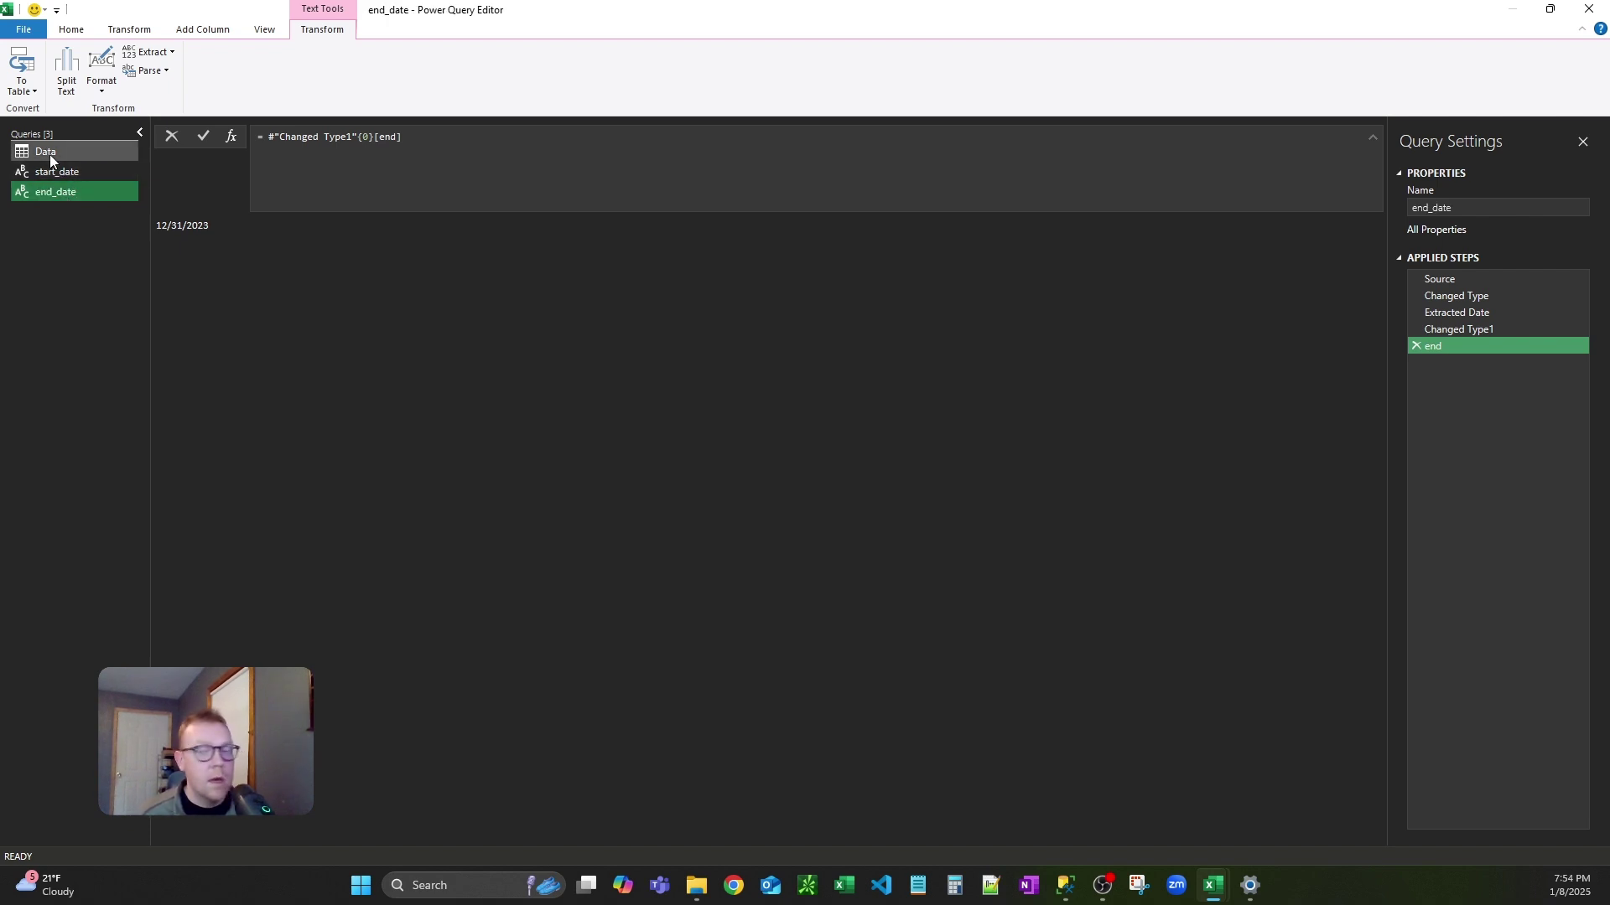
# - Copy the full SQL statement from the Data query's Source step settings, leaving those settings as they are
pyautogui.click(50, 155)
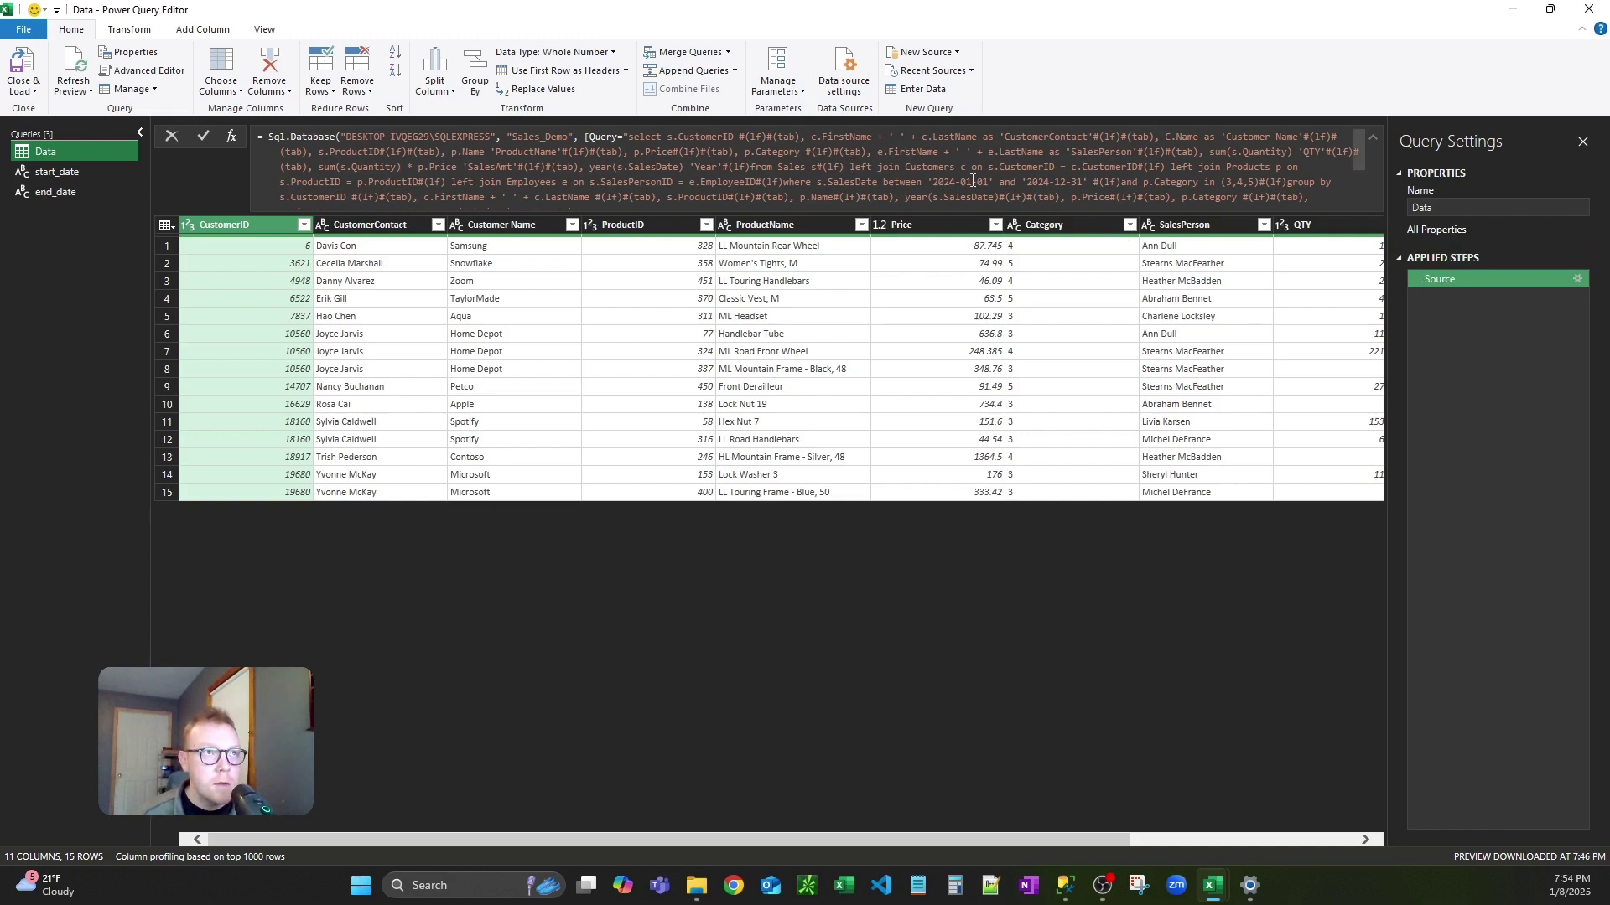
pyautogui.moveTo(933, 182); pyautogui.dragTo(1084, 183)
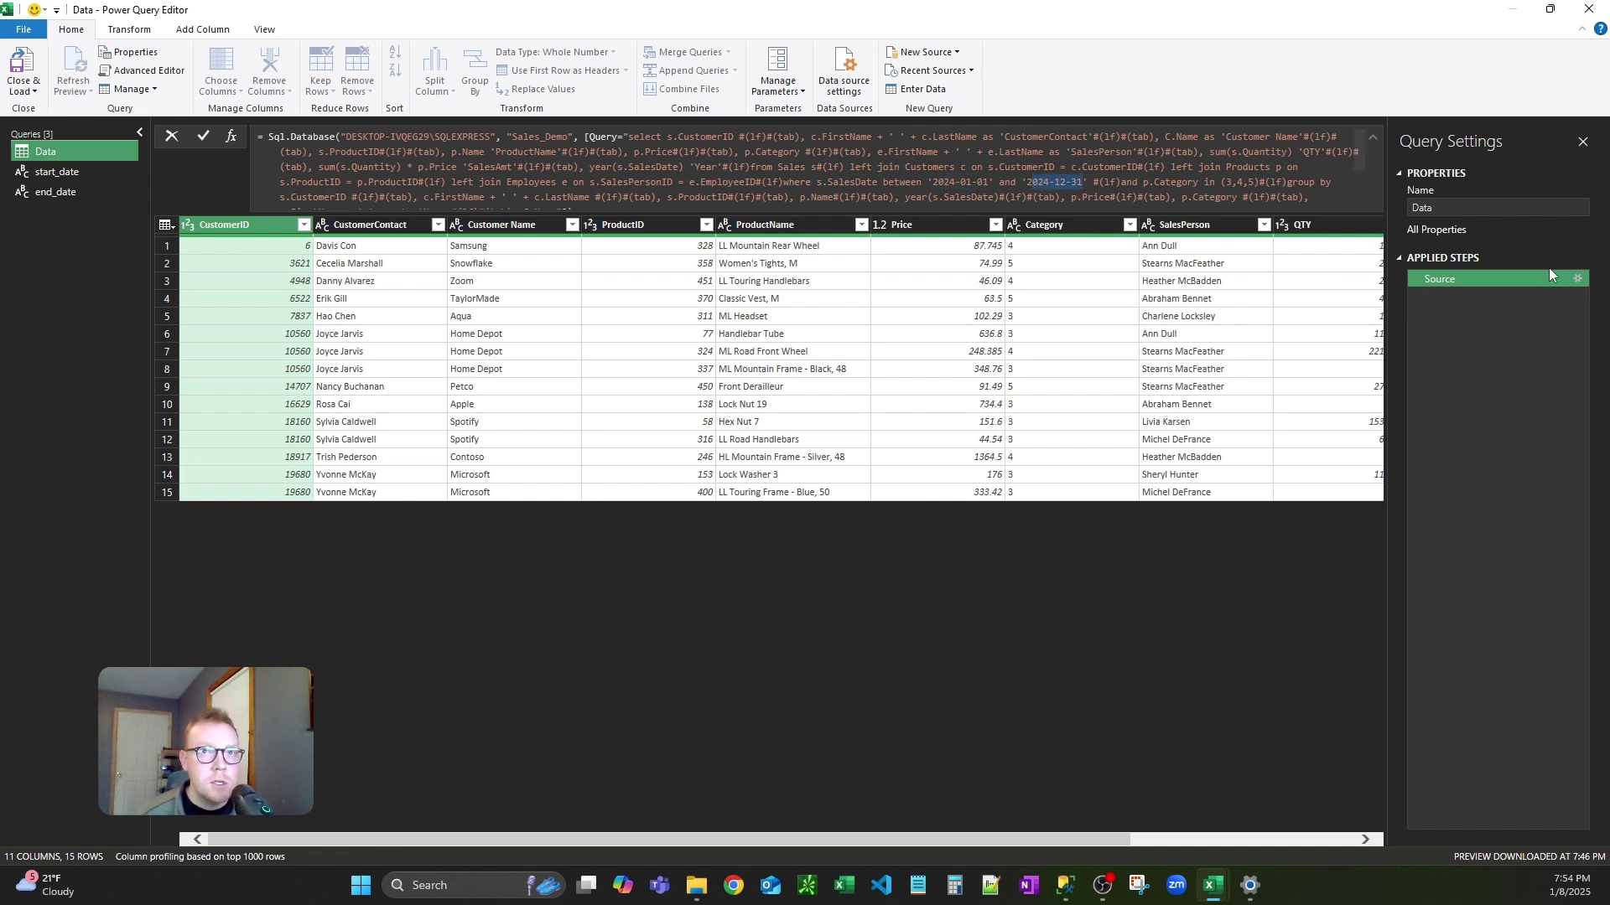
pyautogui.click(1579, 279)
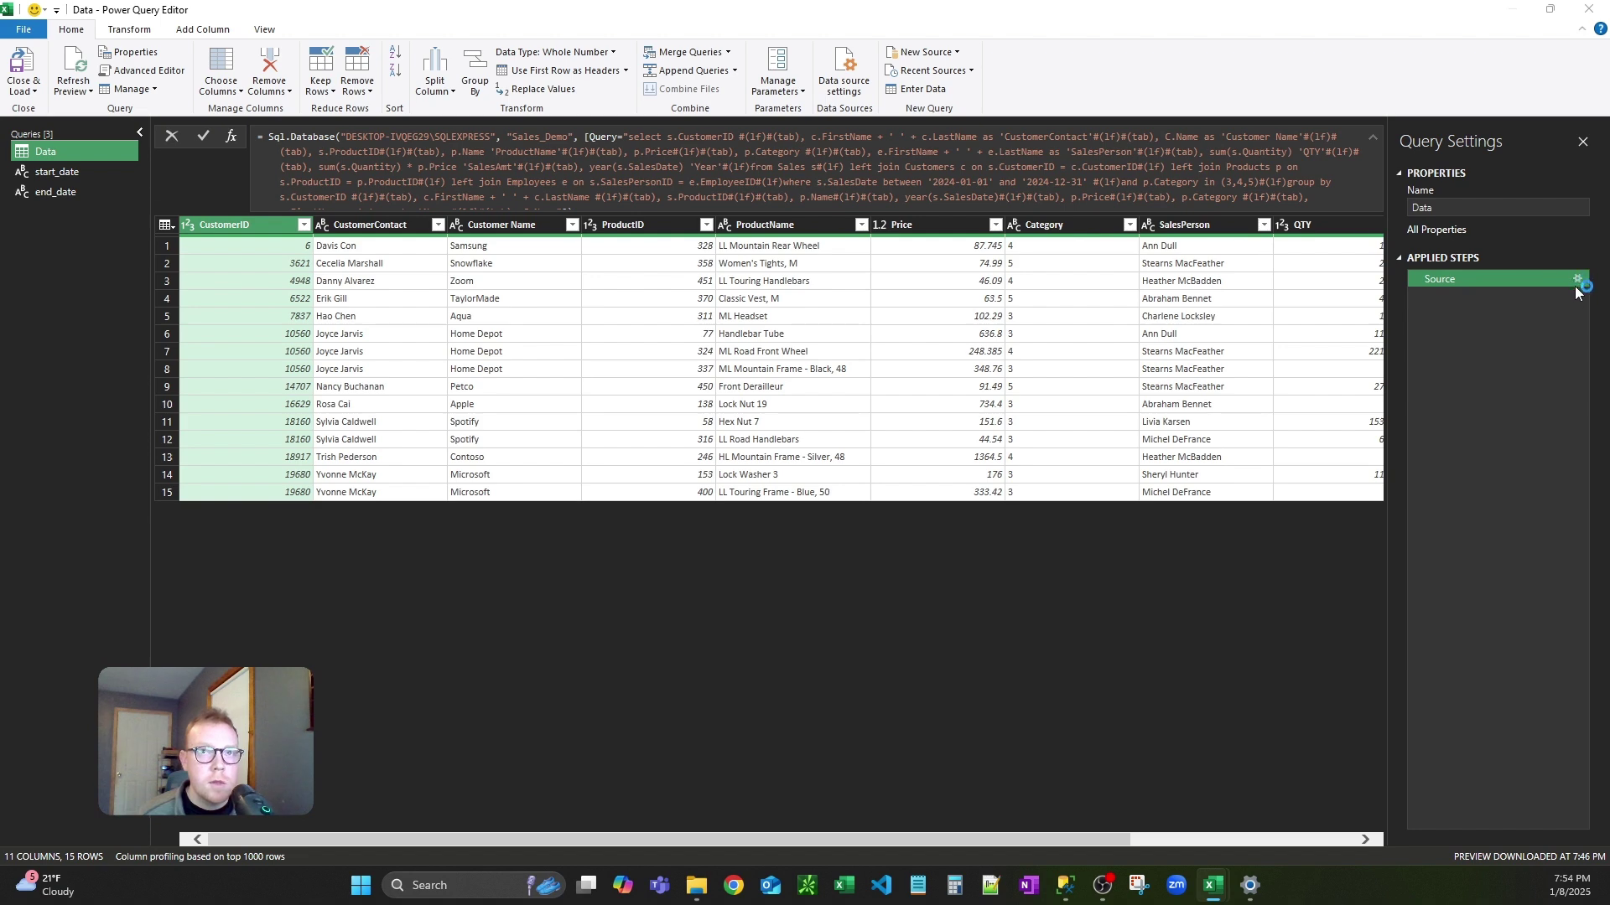
pyautogui.click(1577, 280)
pyautogui.click(946, 436)
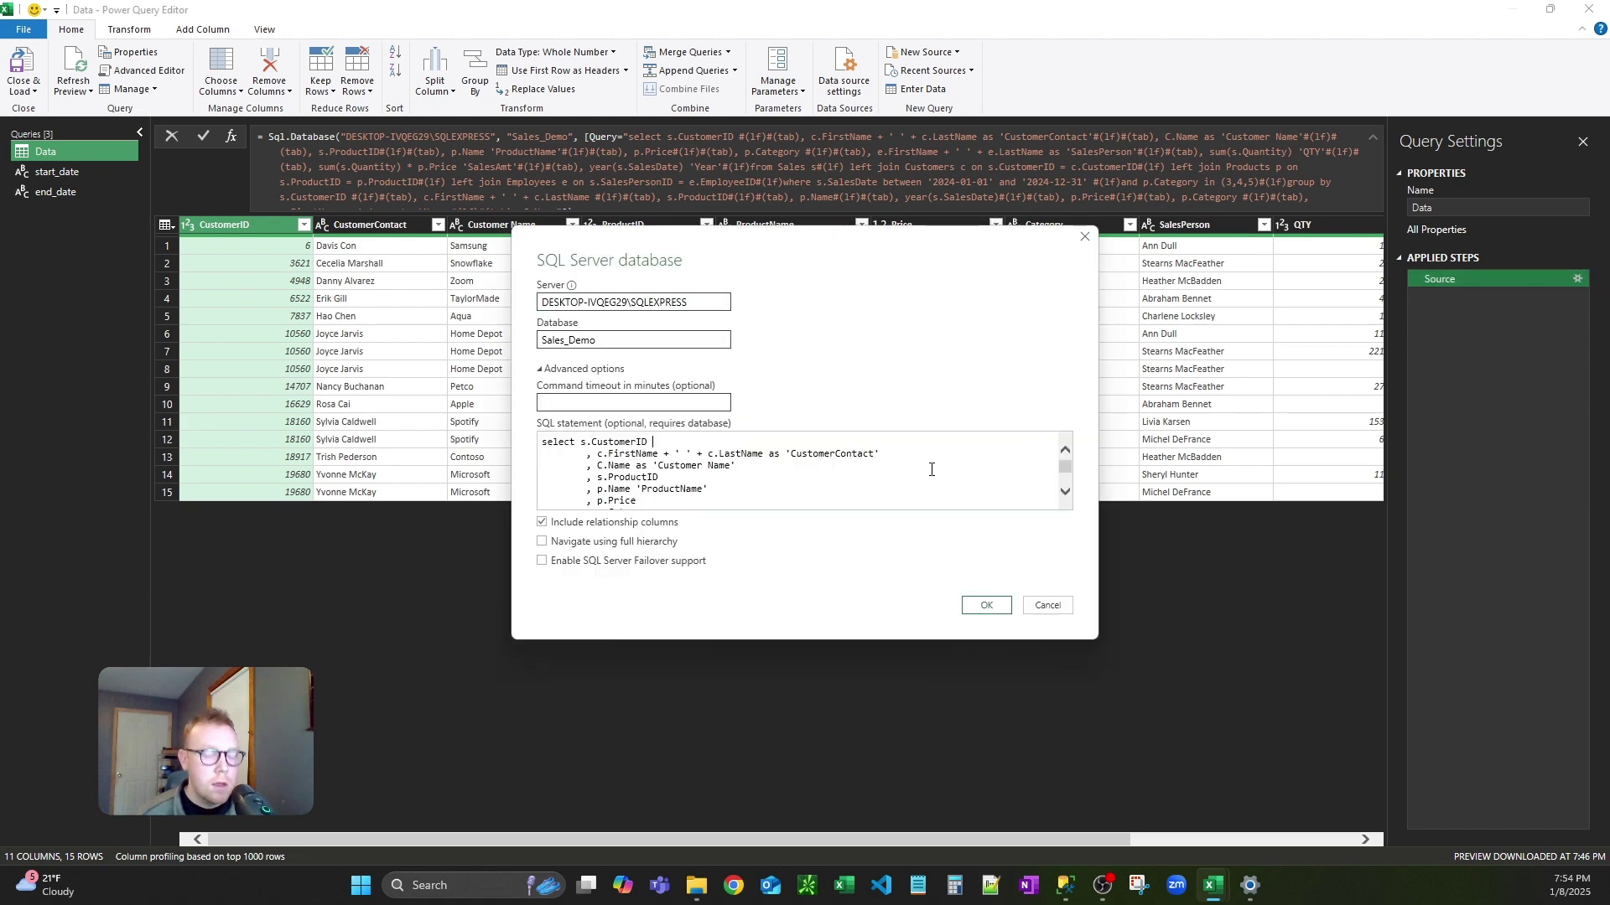
pyautogui.hotkey('ctrl', 'a')
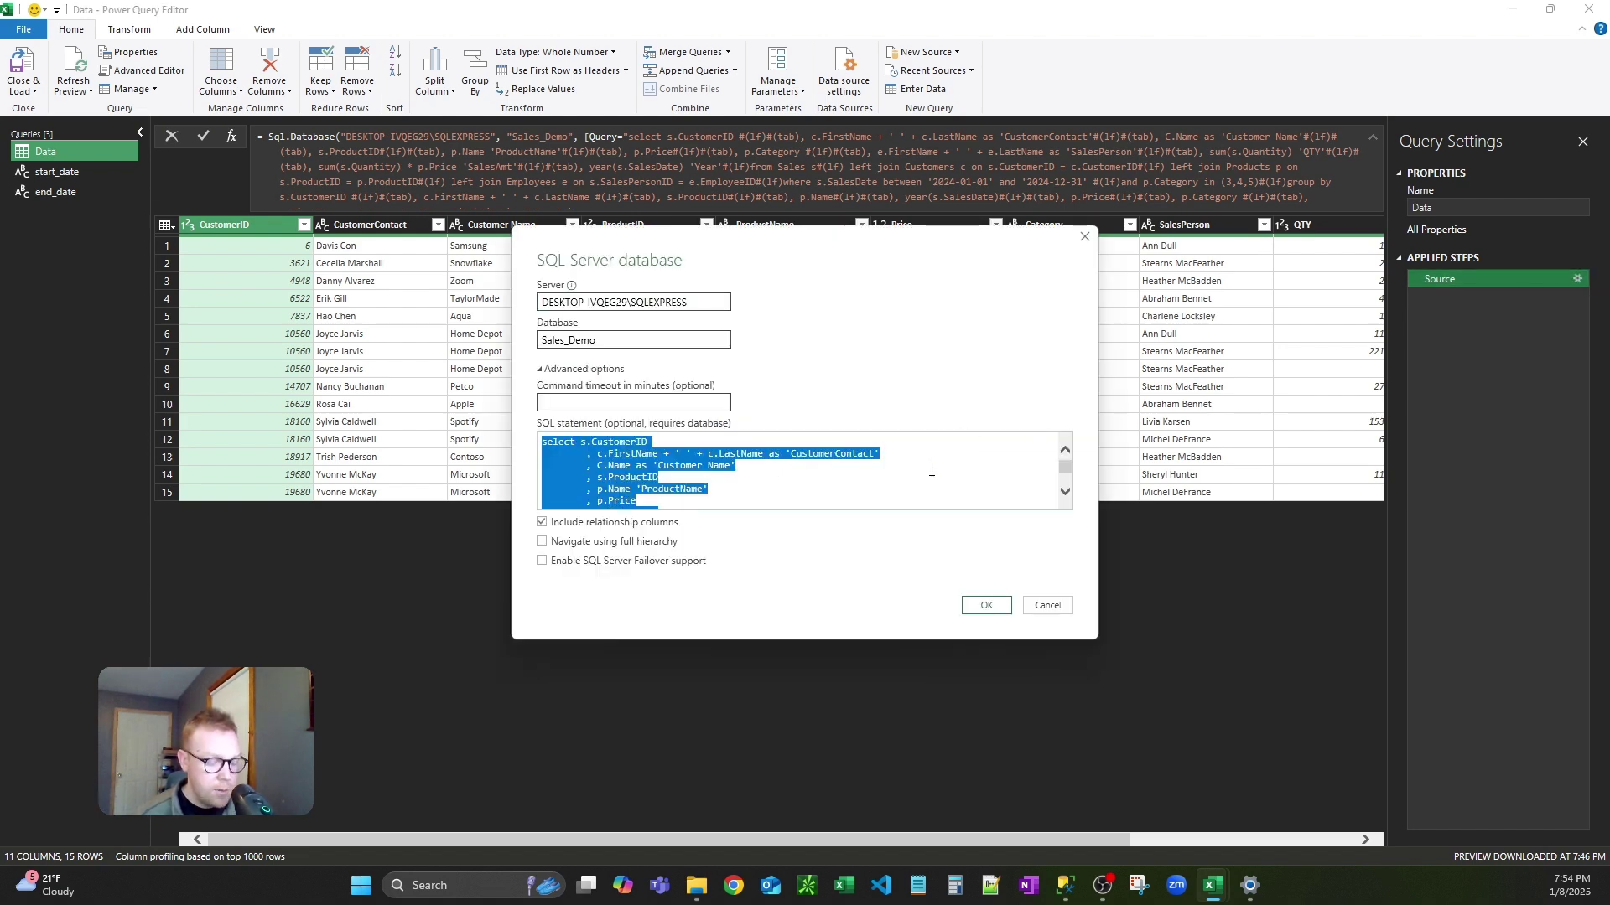
pyautogui.click(1047, 605)
# - Replace the SQL text between the quotes of the Data query's Source formula with the copied multi-line statement
pyautogui.click(1287, 180)
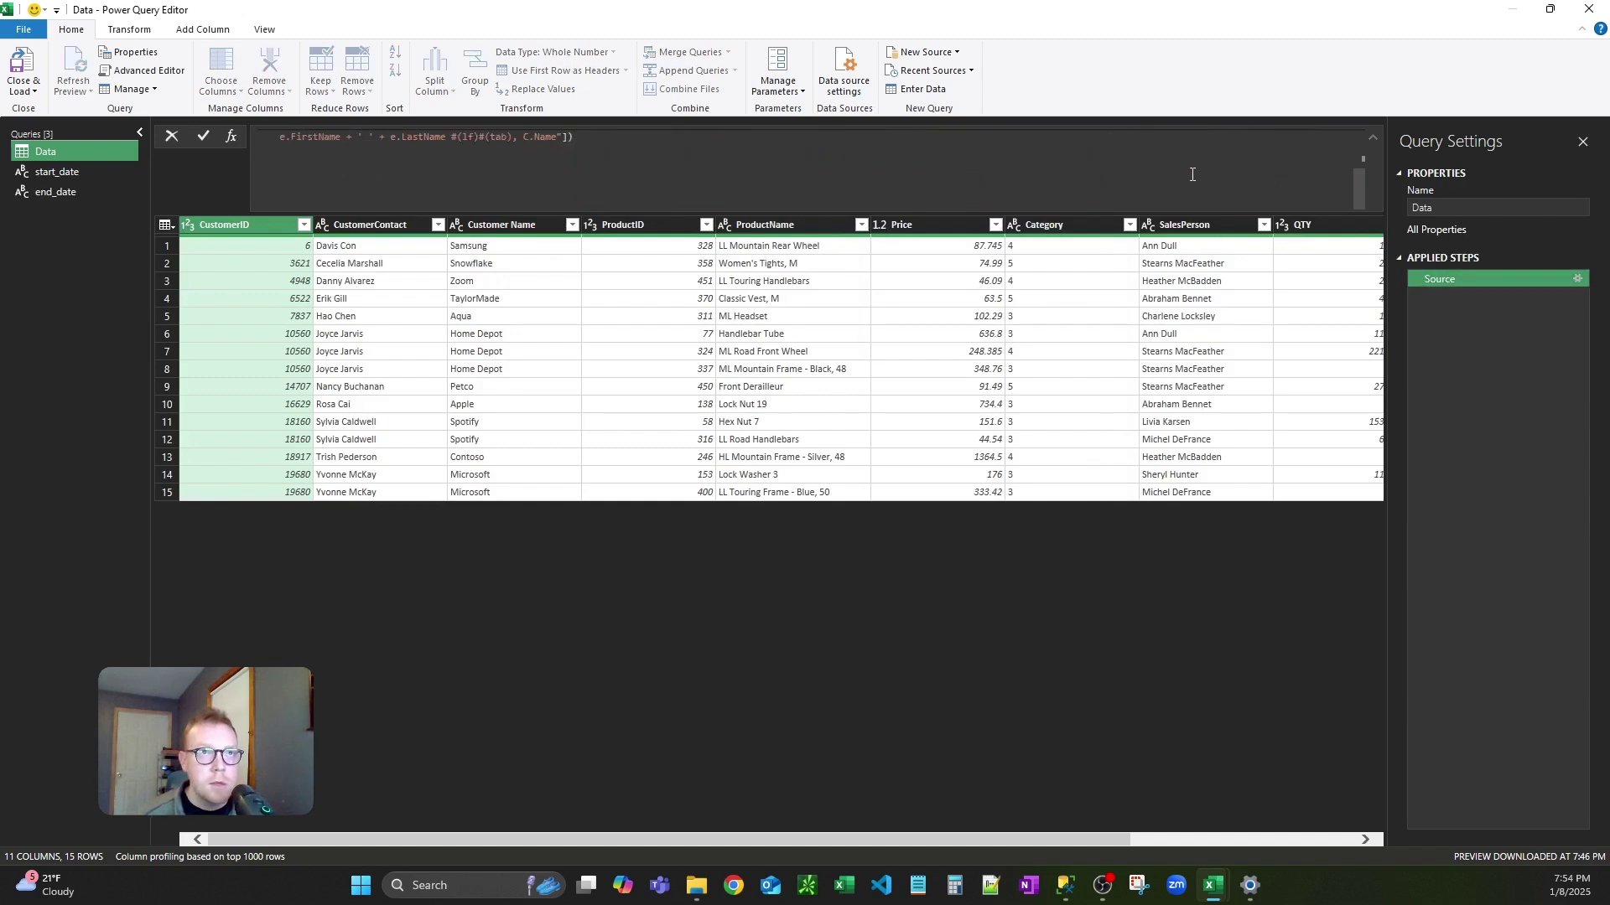
pyautogui.scroll(-1, 556, 185)
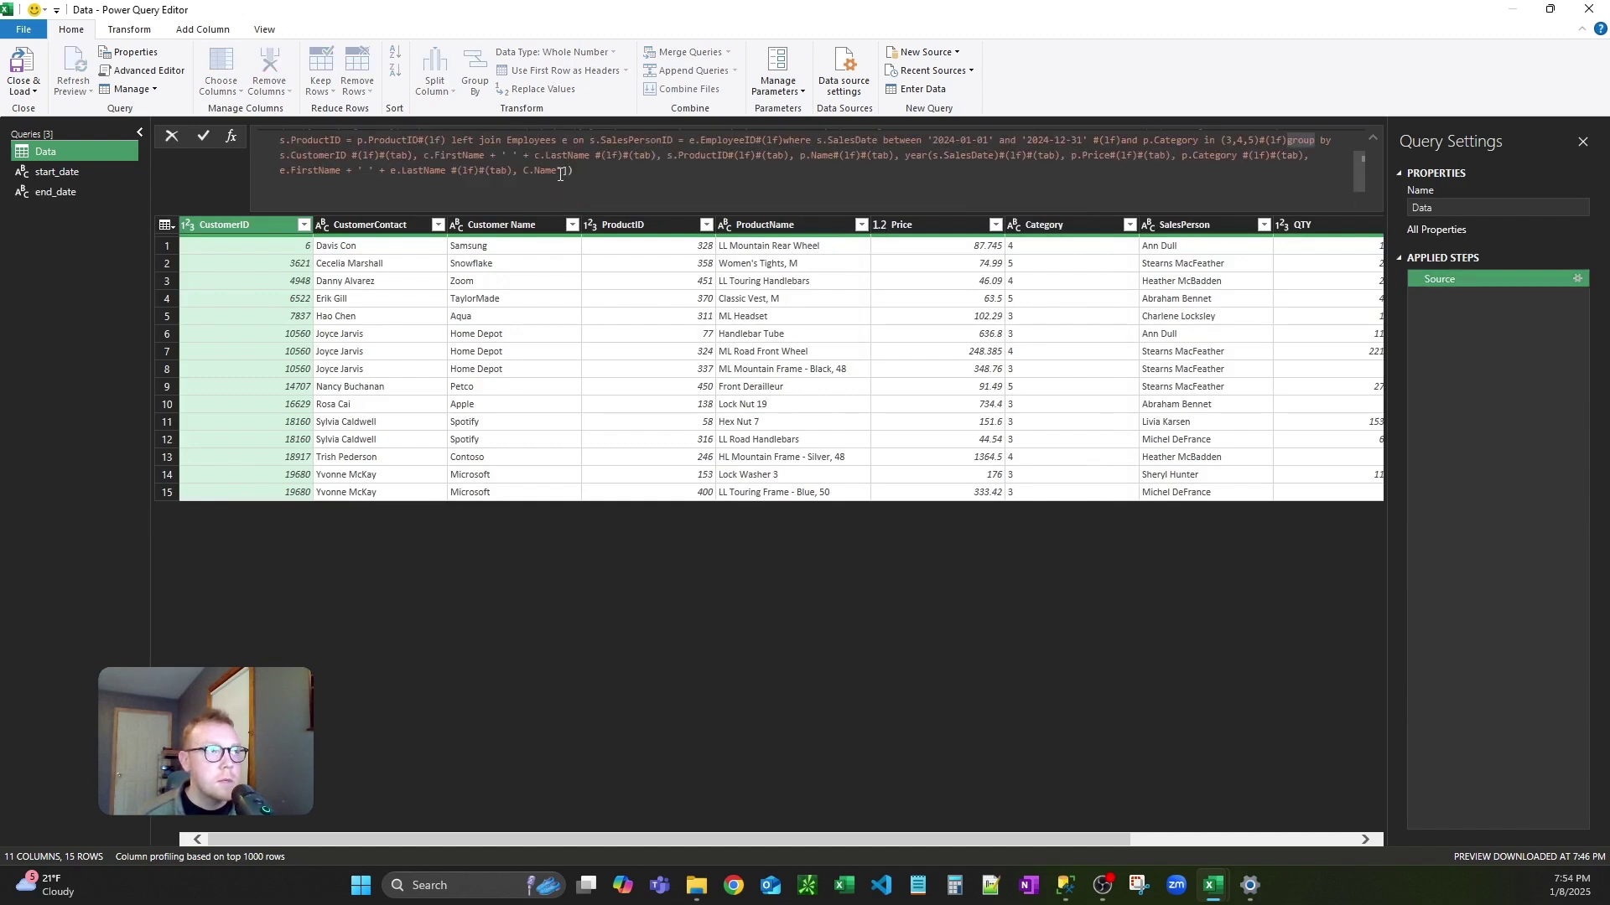
pyautogui.moveTo(556, 172); pyautogui.dragTo(961, 118)
pyautogui.moveTo(740, 123); pyautogui.dragTo(629, 140)
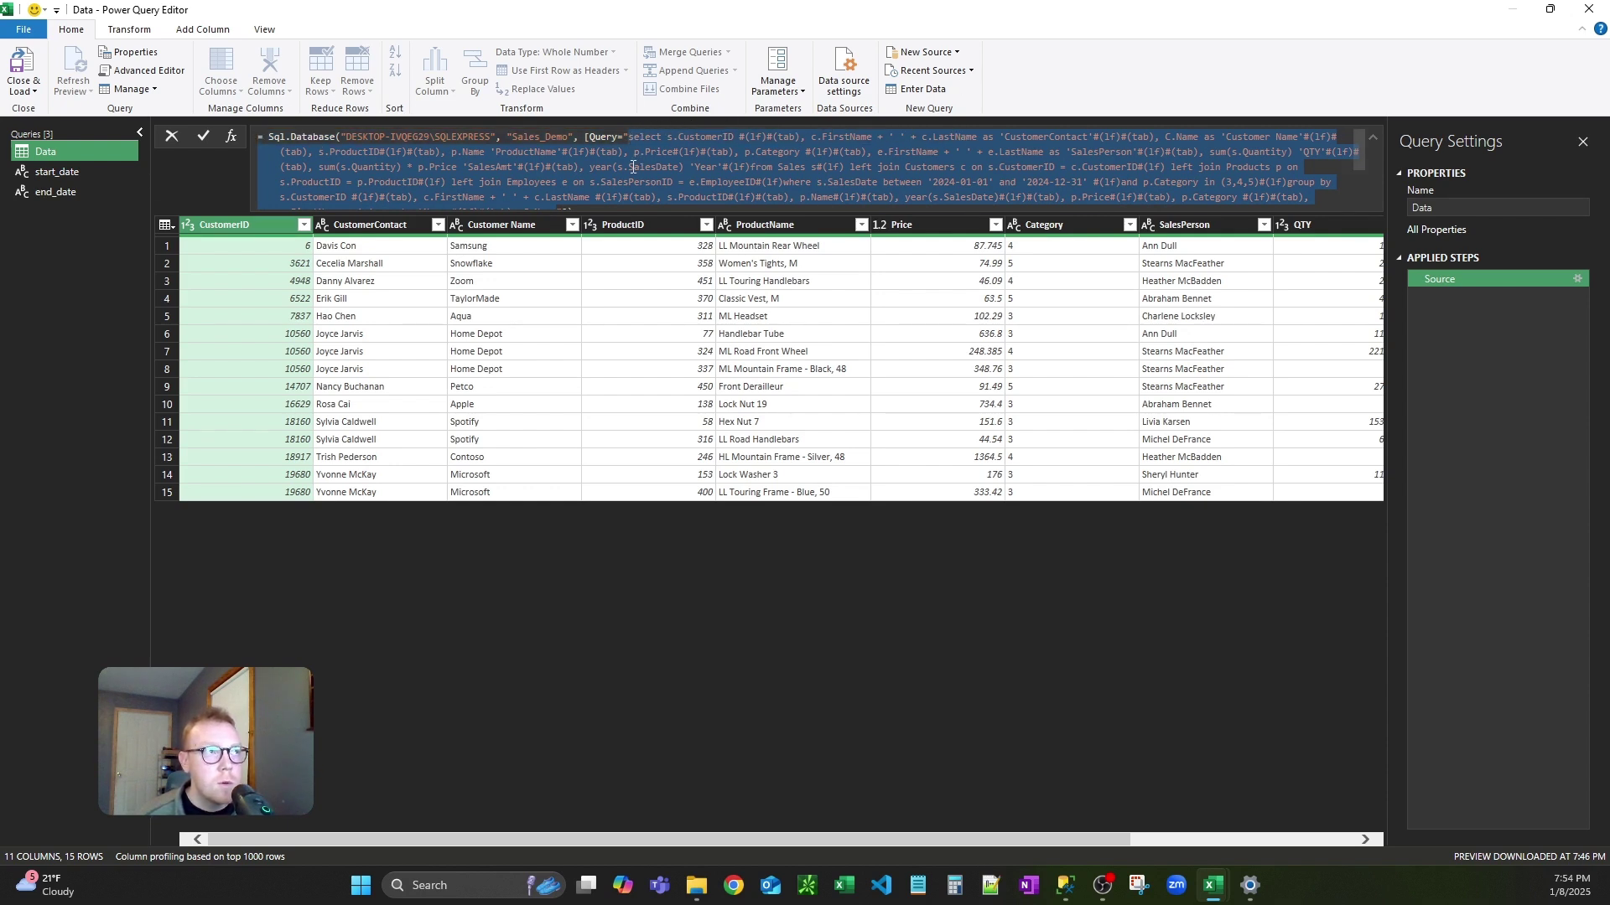
pyautogui.scroll(-2, 604, 144)
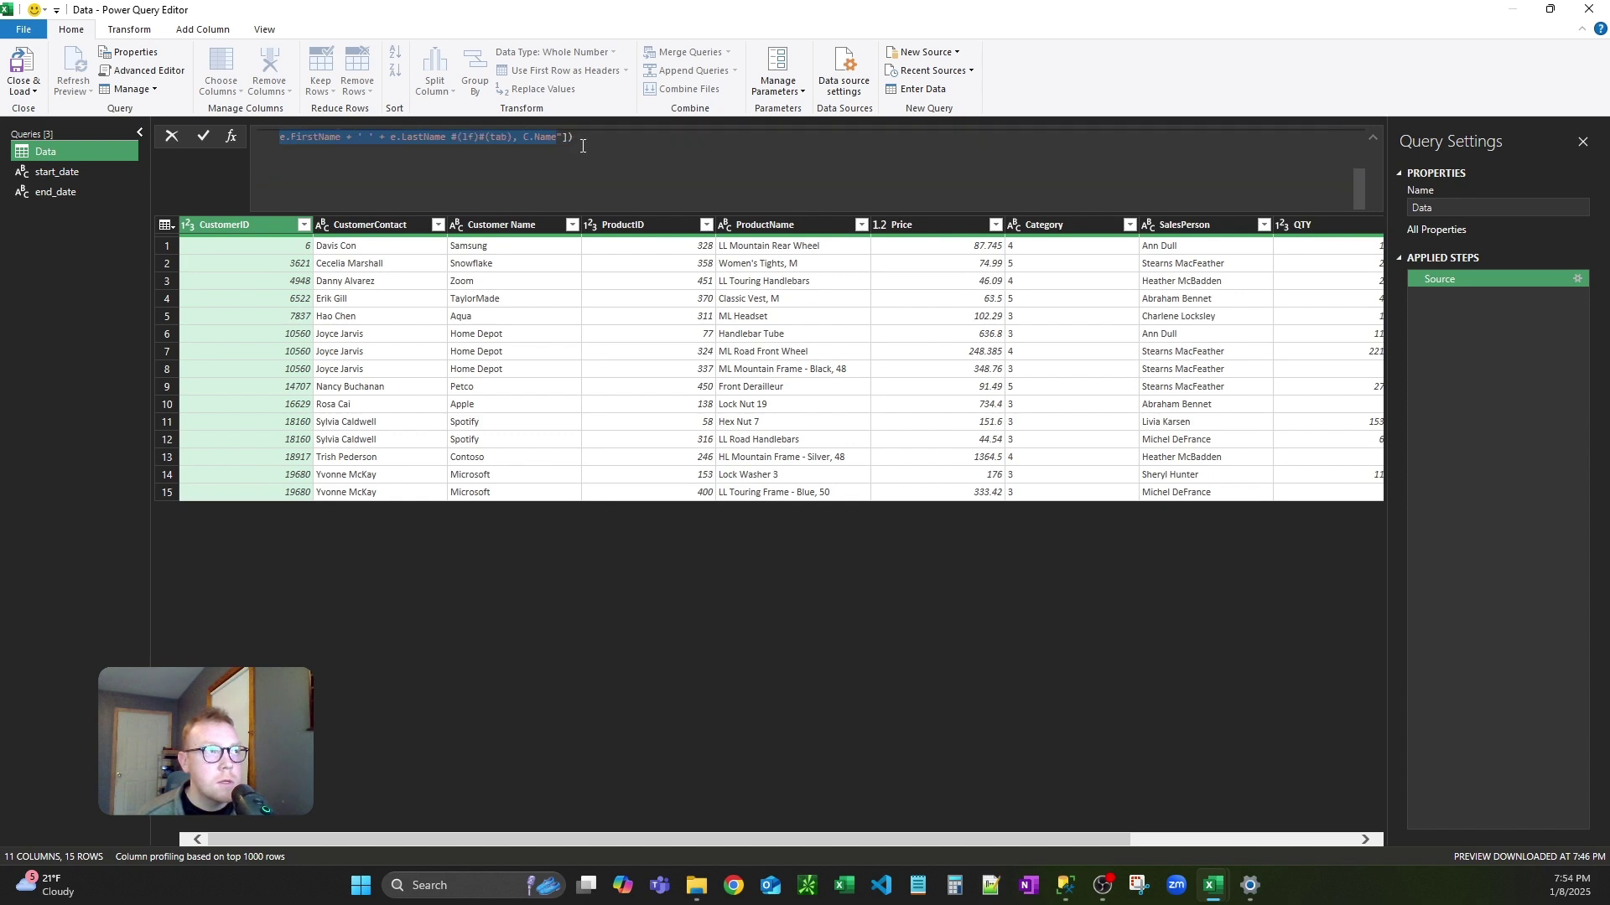
pyautogui.scroll(3, 564, 156)
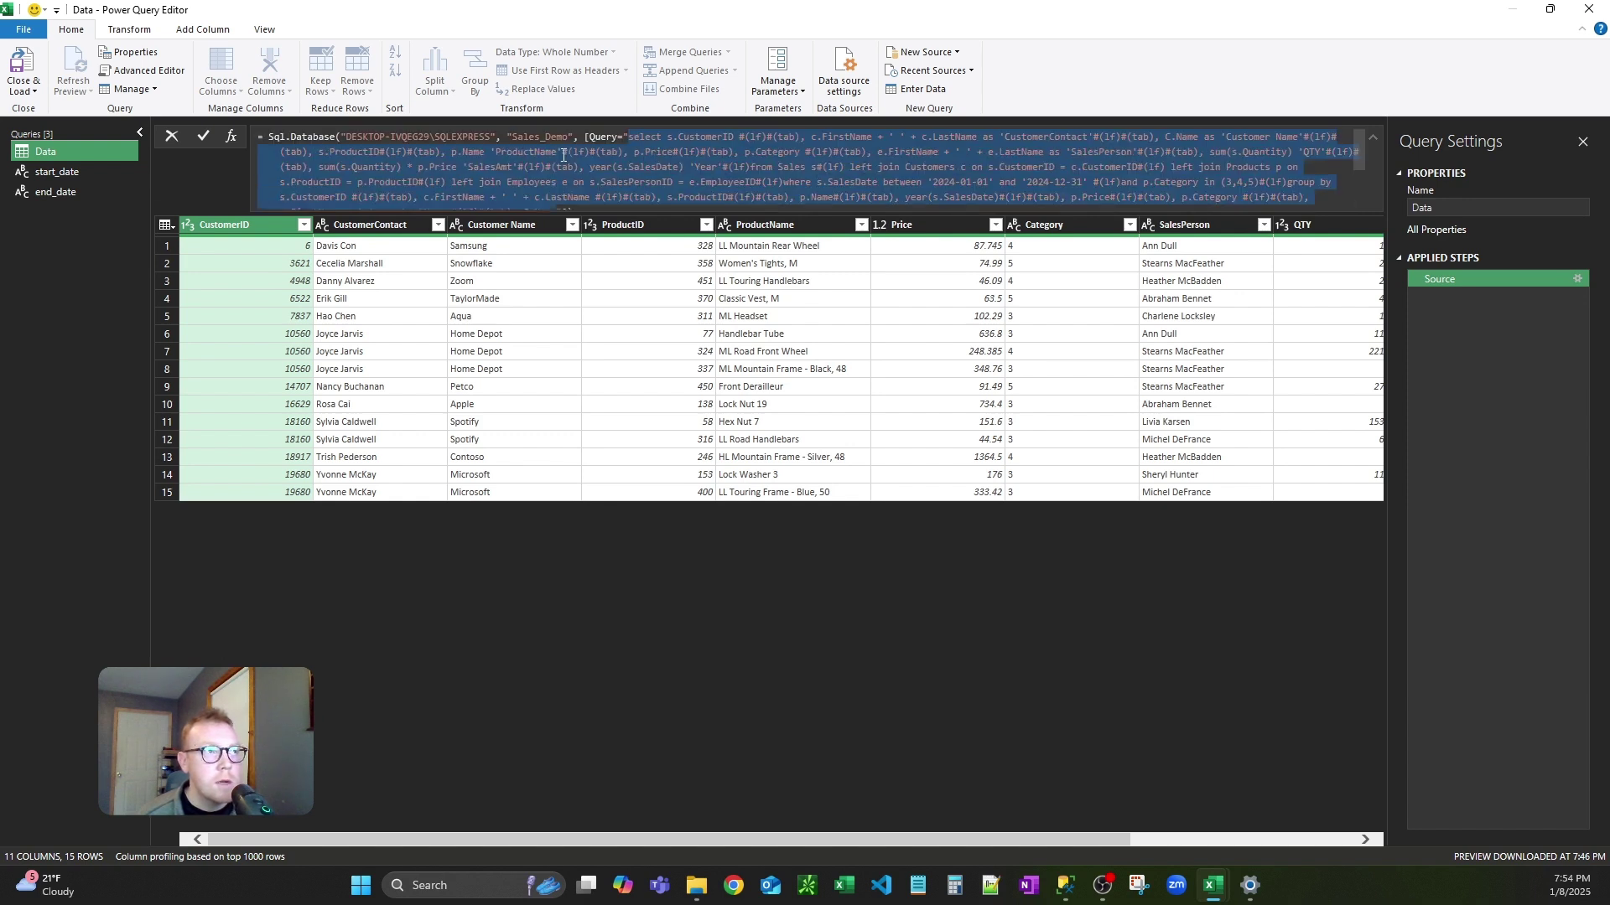
pyautogui.hotkey('ctrl', 'v')
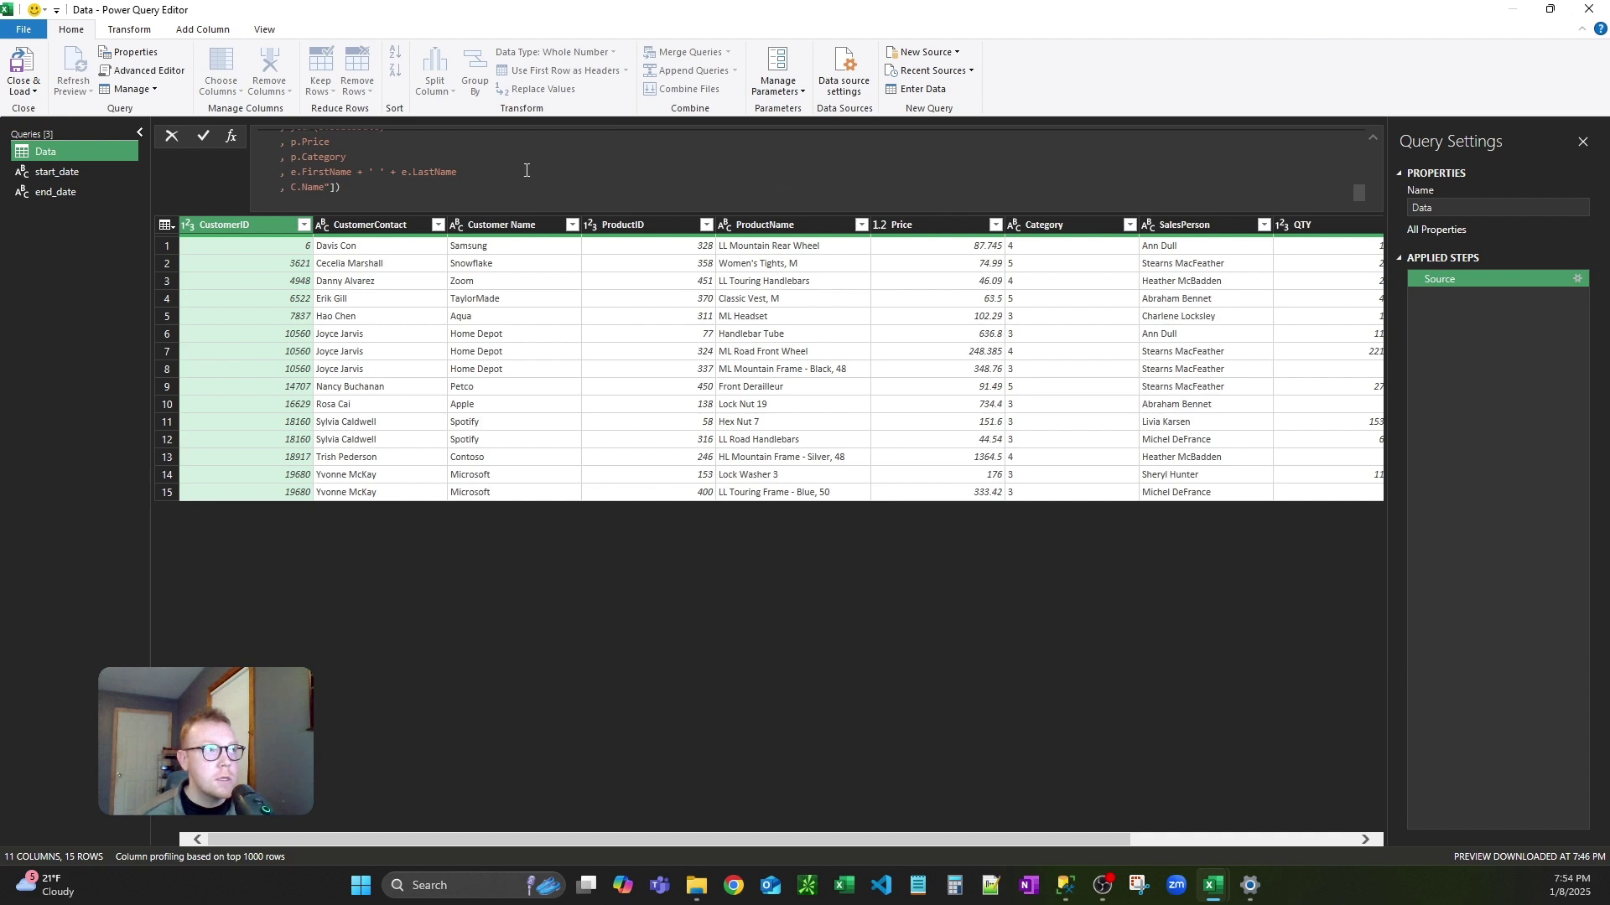
# - Replace the fixed start date in the SQL where clause with the query reference "& start_date &", keeping the single quotes around it
pyautogui.scroll(3, 469, 172)
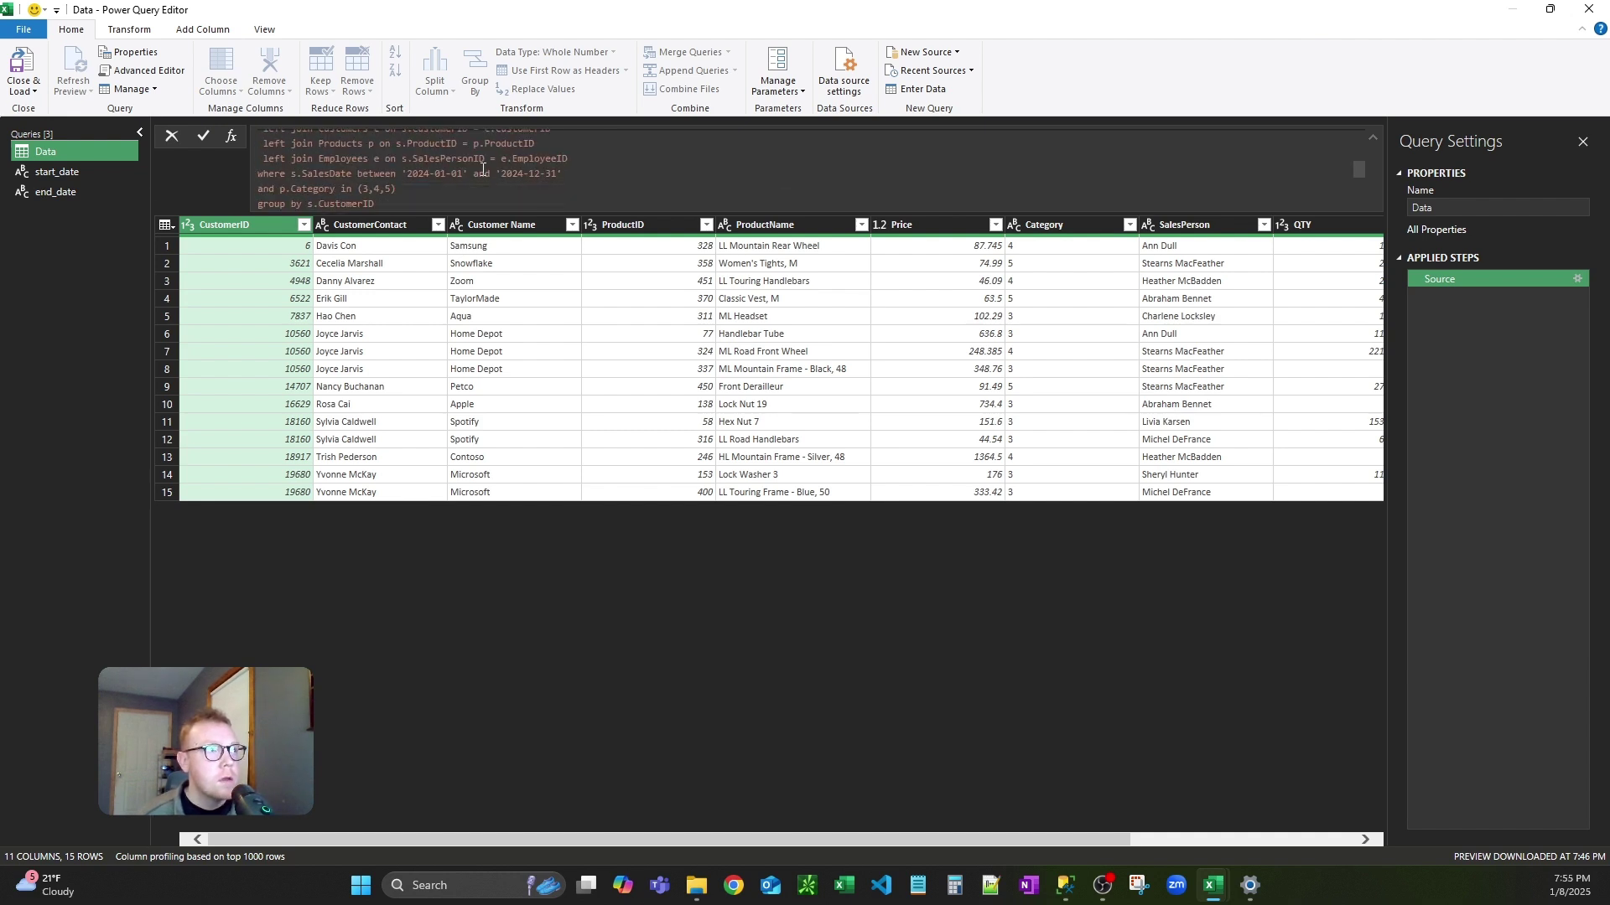
pyautogui.click(443, 170)
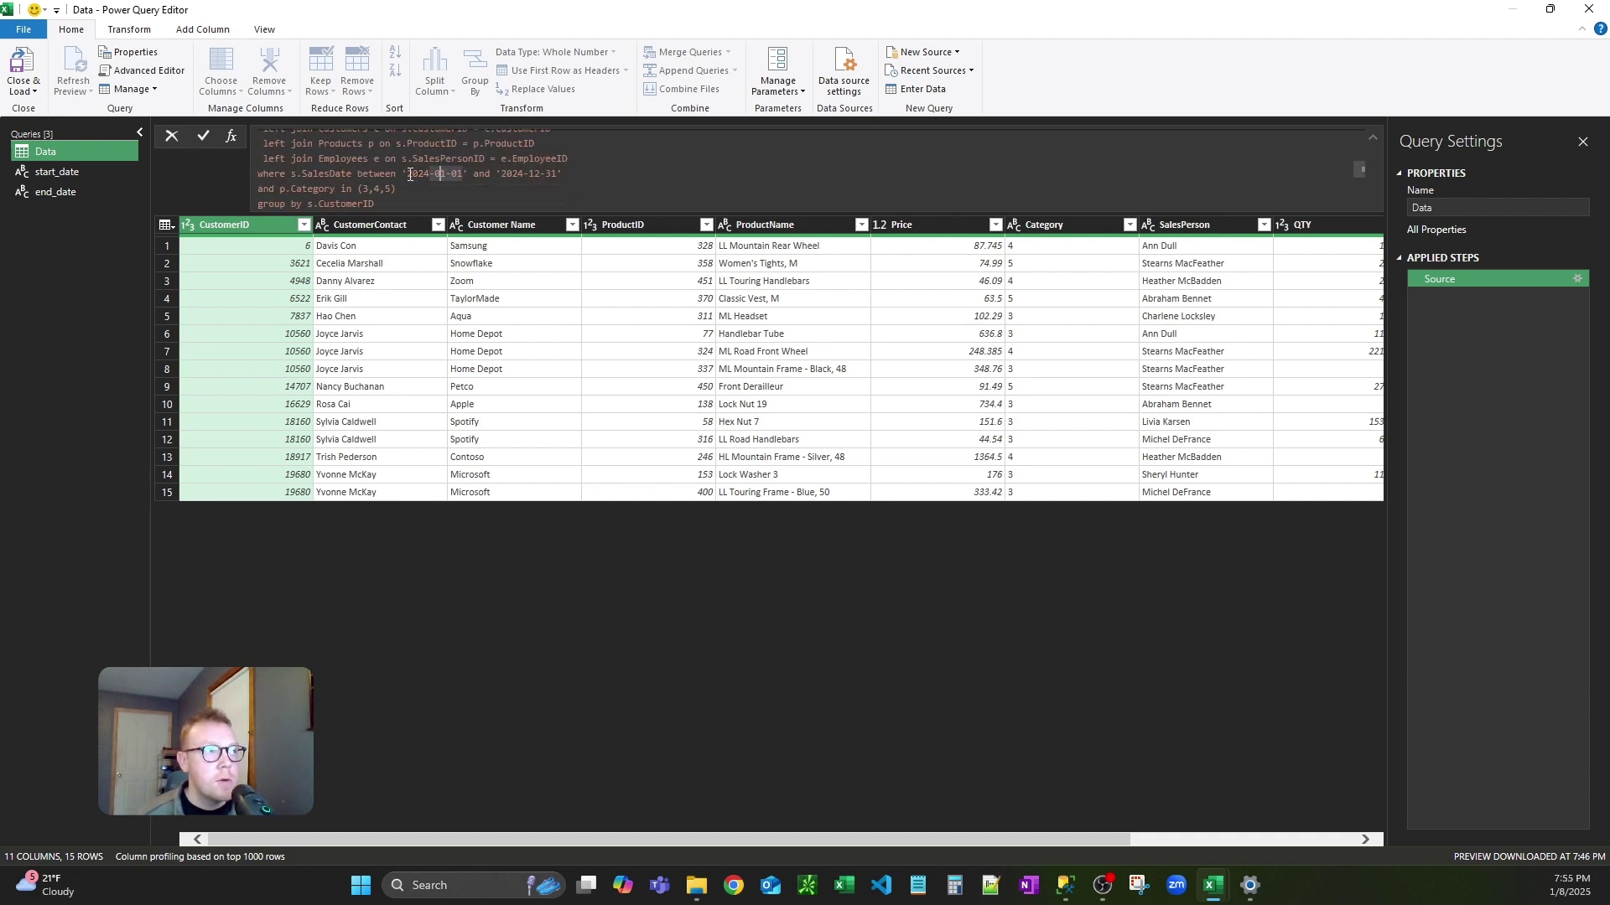
pyautogui.click(408, 173)
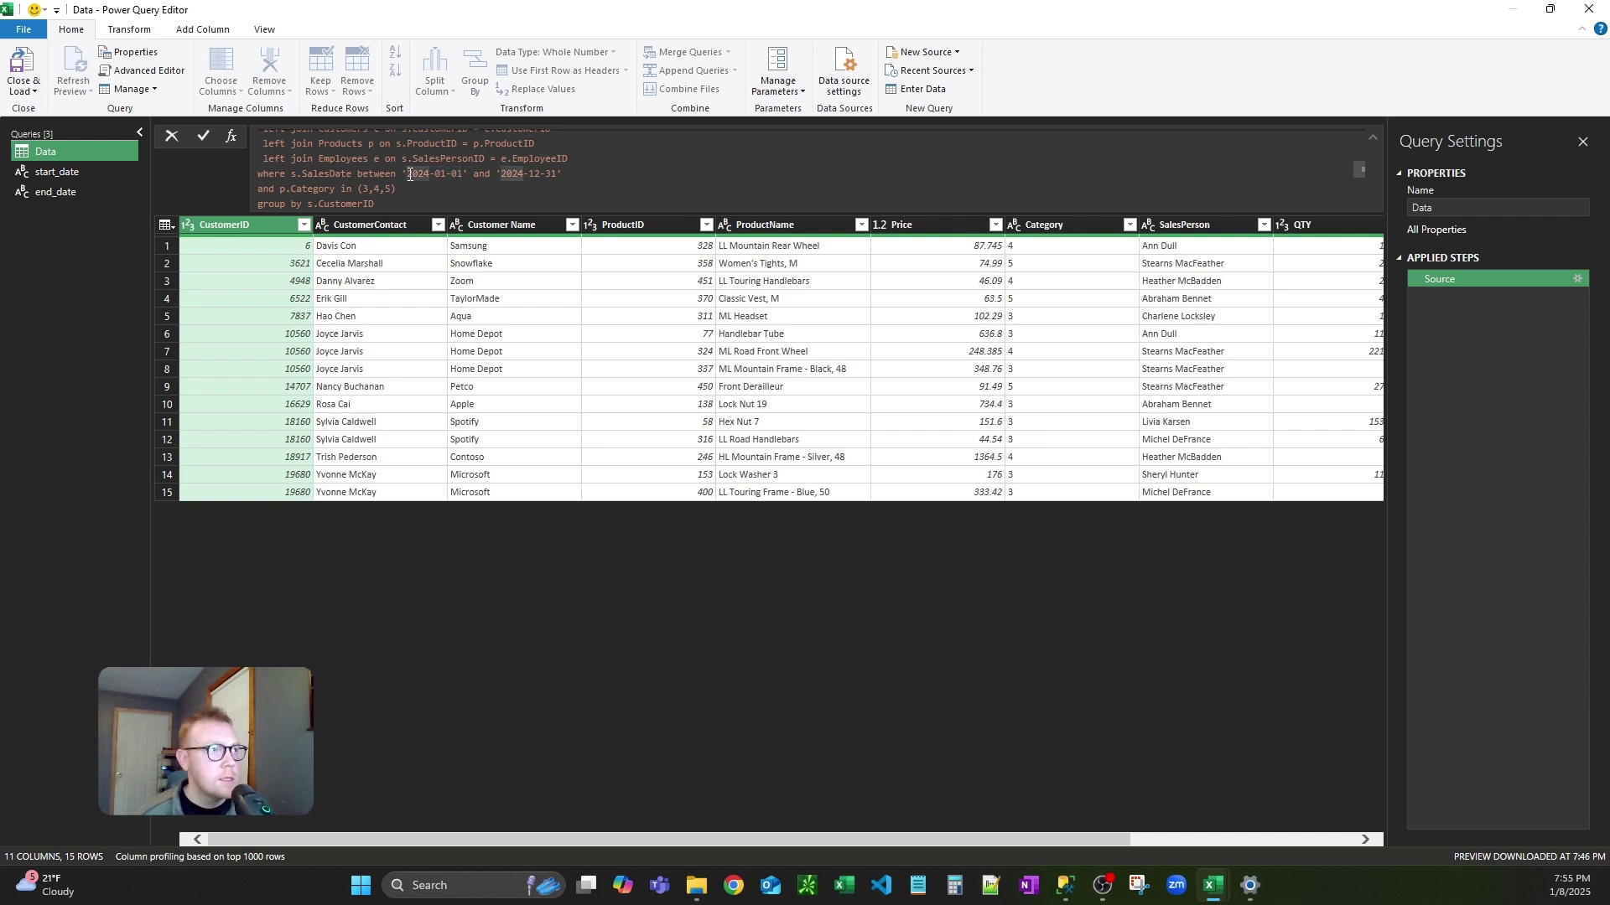
pyautogui.press('Down')
pyautogui.moveTo(408, 172); pyautogui.dragTo(464, 173)
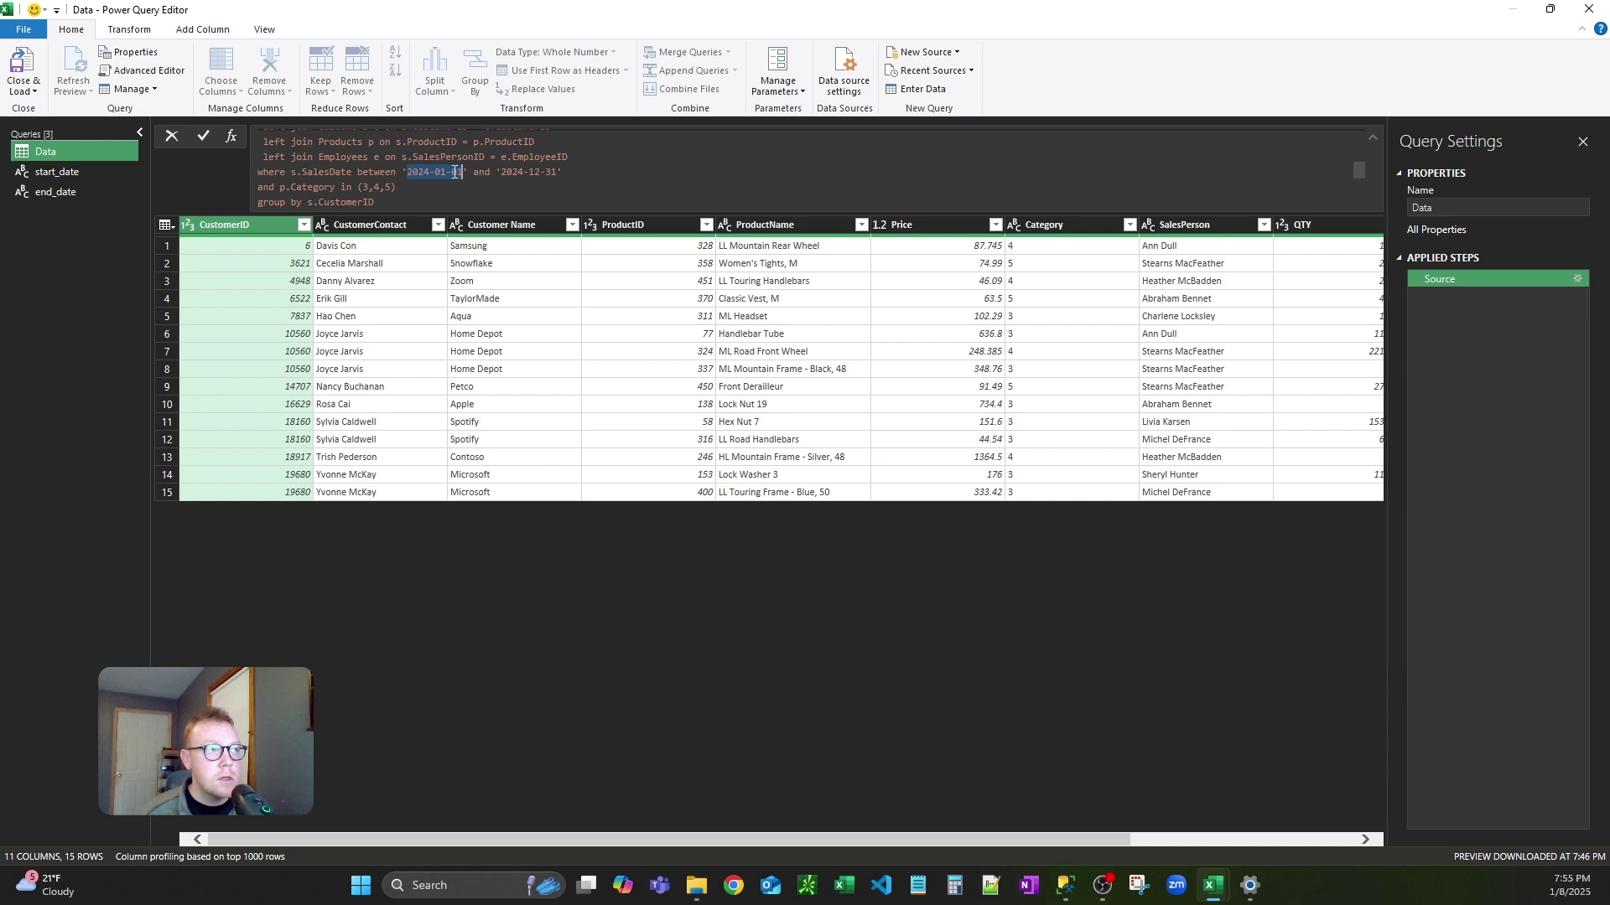
pyautogui.press('BackSpace')
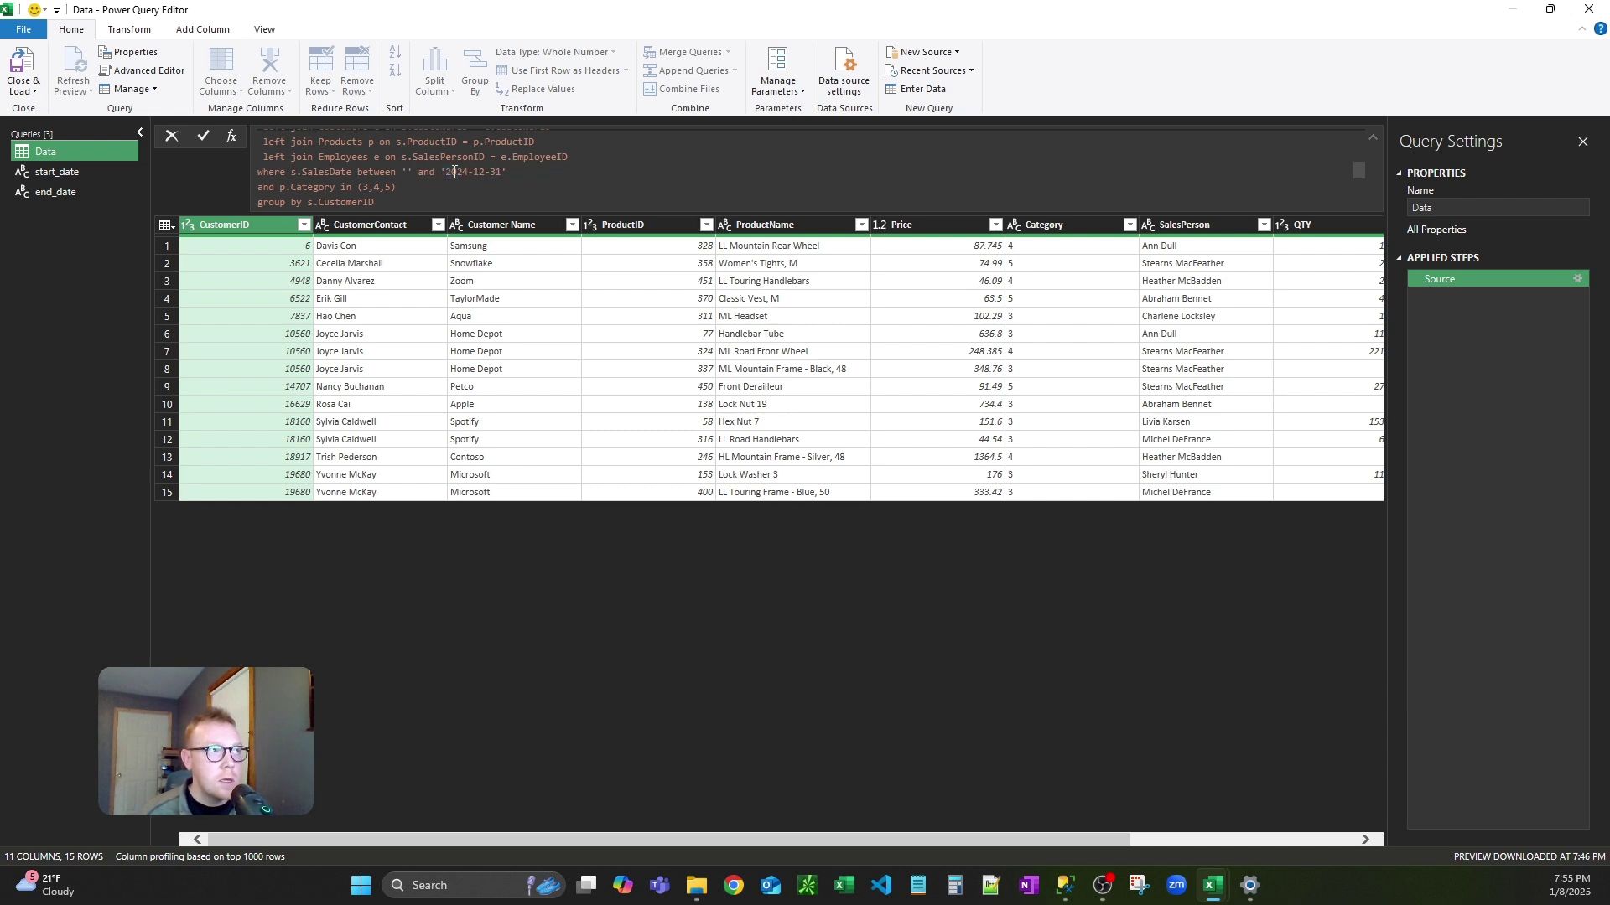
pyautogui.write('""')
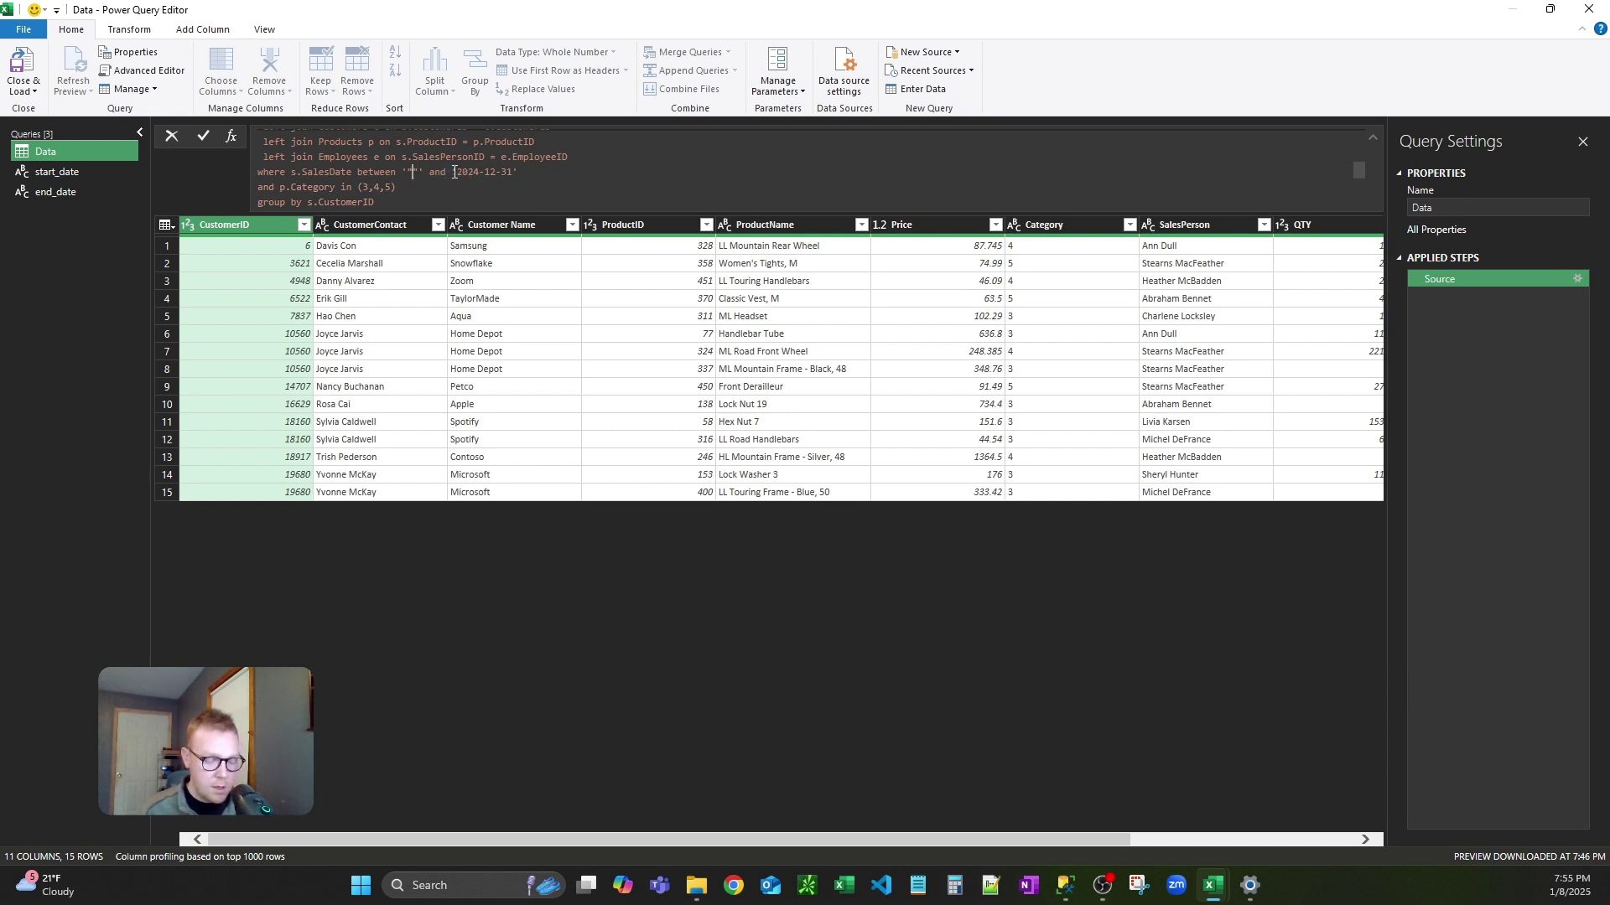
pyautogui.write('&& ')
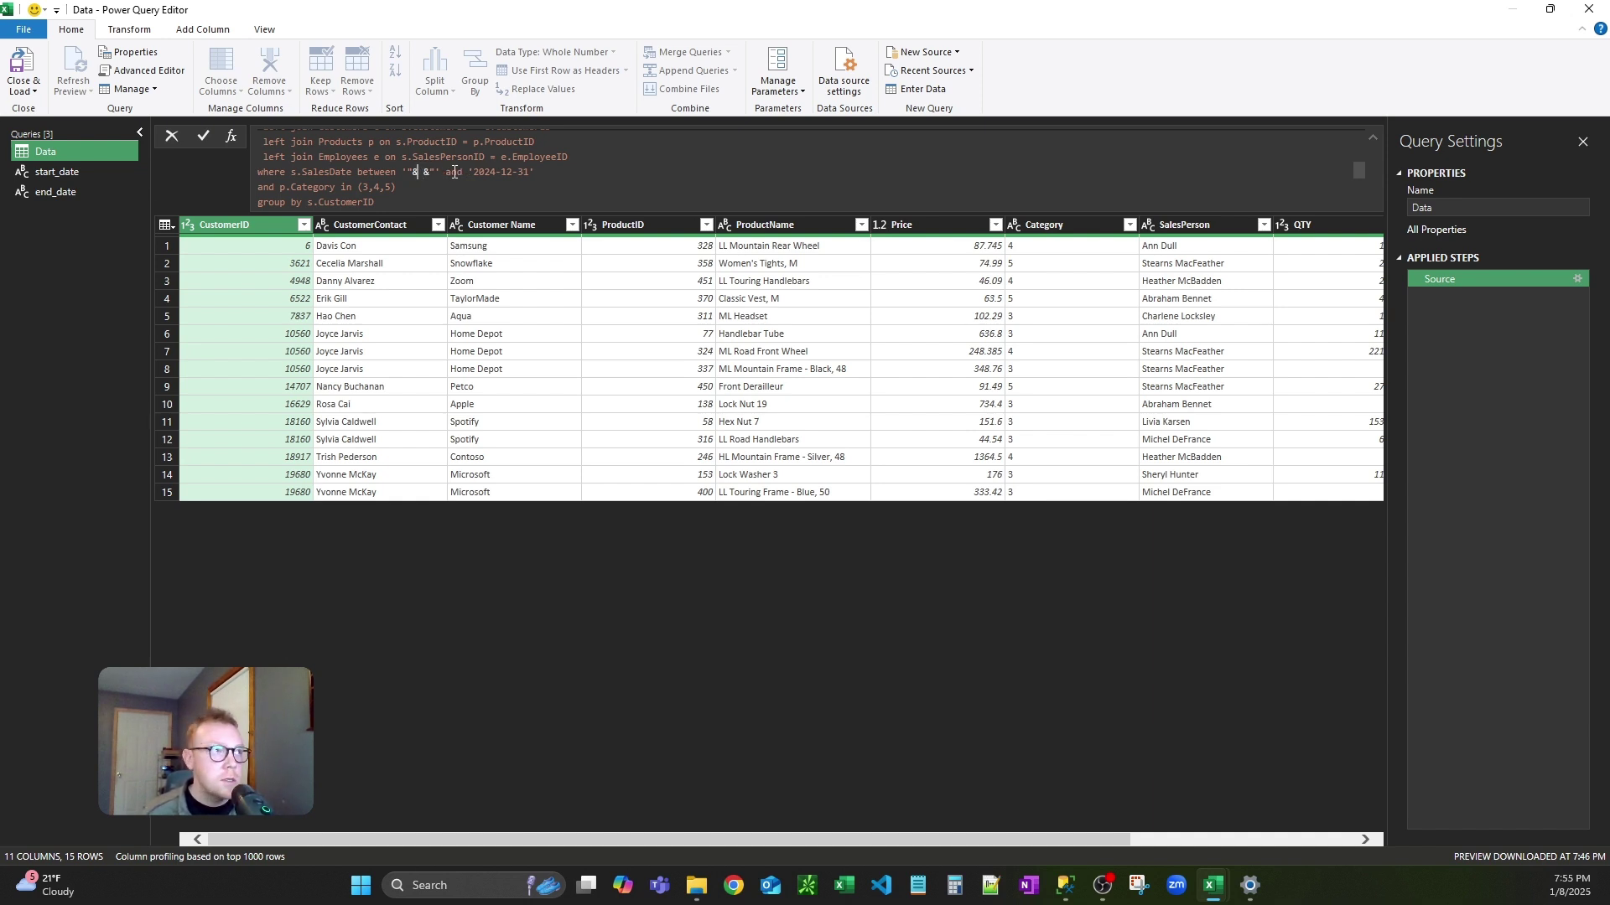
pyautogui.write(' star')
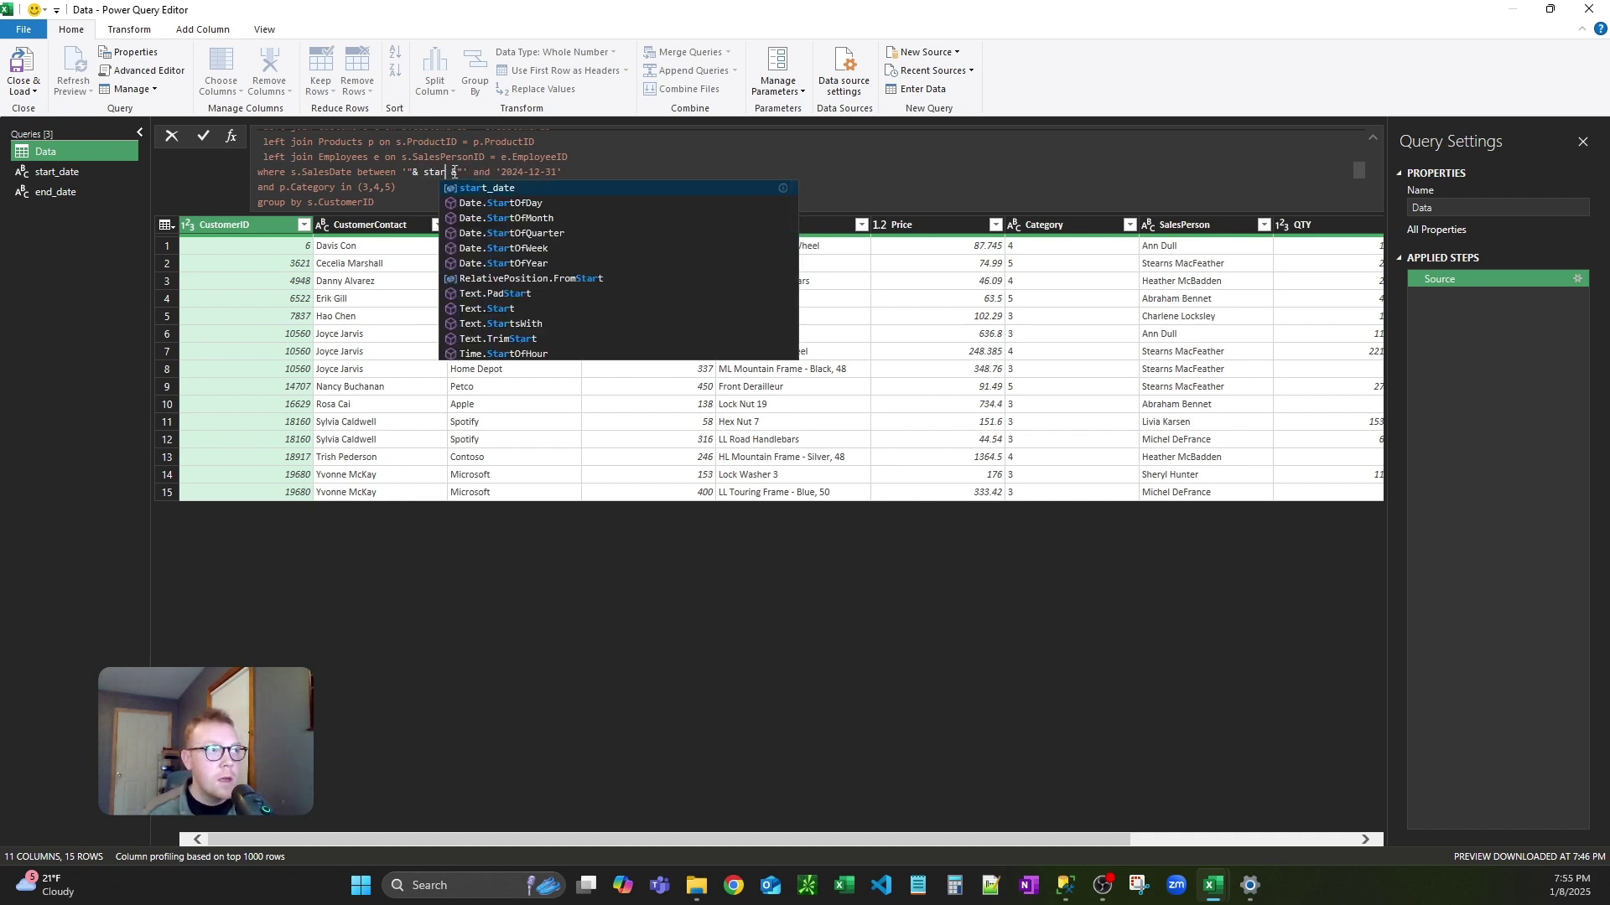
pyautogui.press('Tab')
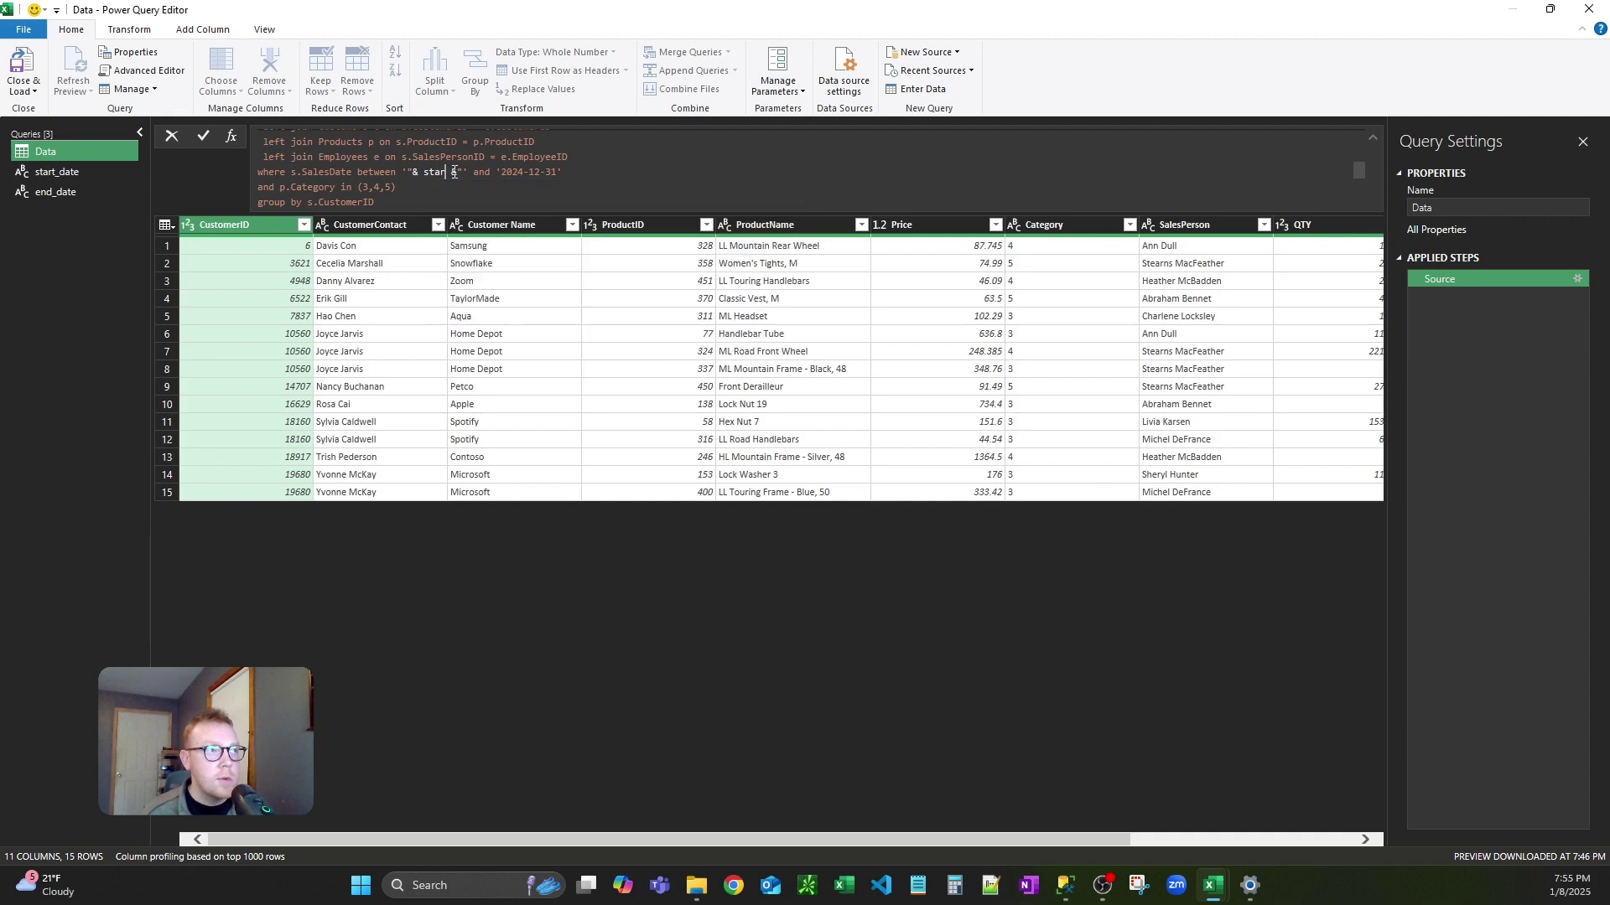
# - Replace the fixed end date in the where clause with "& end_date & " inside its single quotes, and apply the Data query's formula
pyautogui.press('Right')
pyautogui.press('Right')
pyautogui.press('Right')
pyautogui.hotkey('ctrl', 'shift', 'Right')
pyautogui.hotkey('ctrl', 'shift', 'Right')
pyautogui.hotkey('ctrl', 'shift', 'Right')
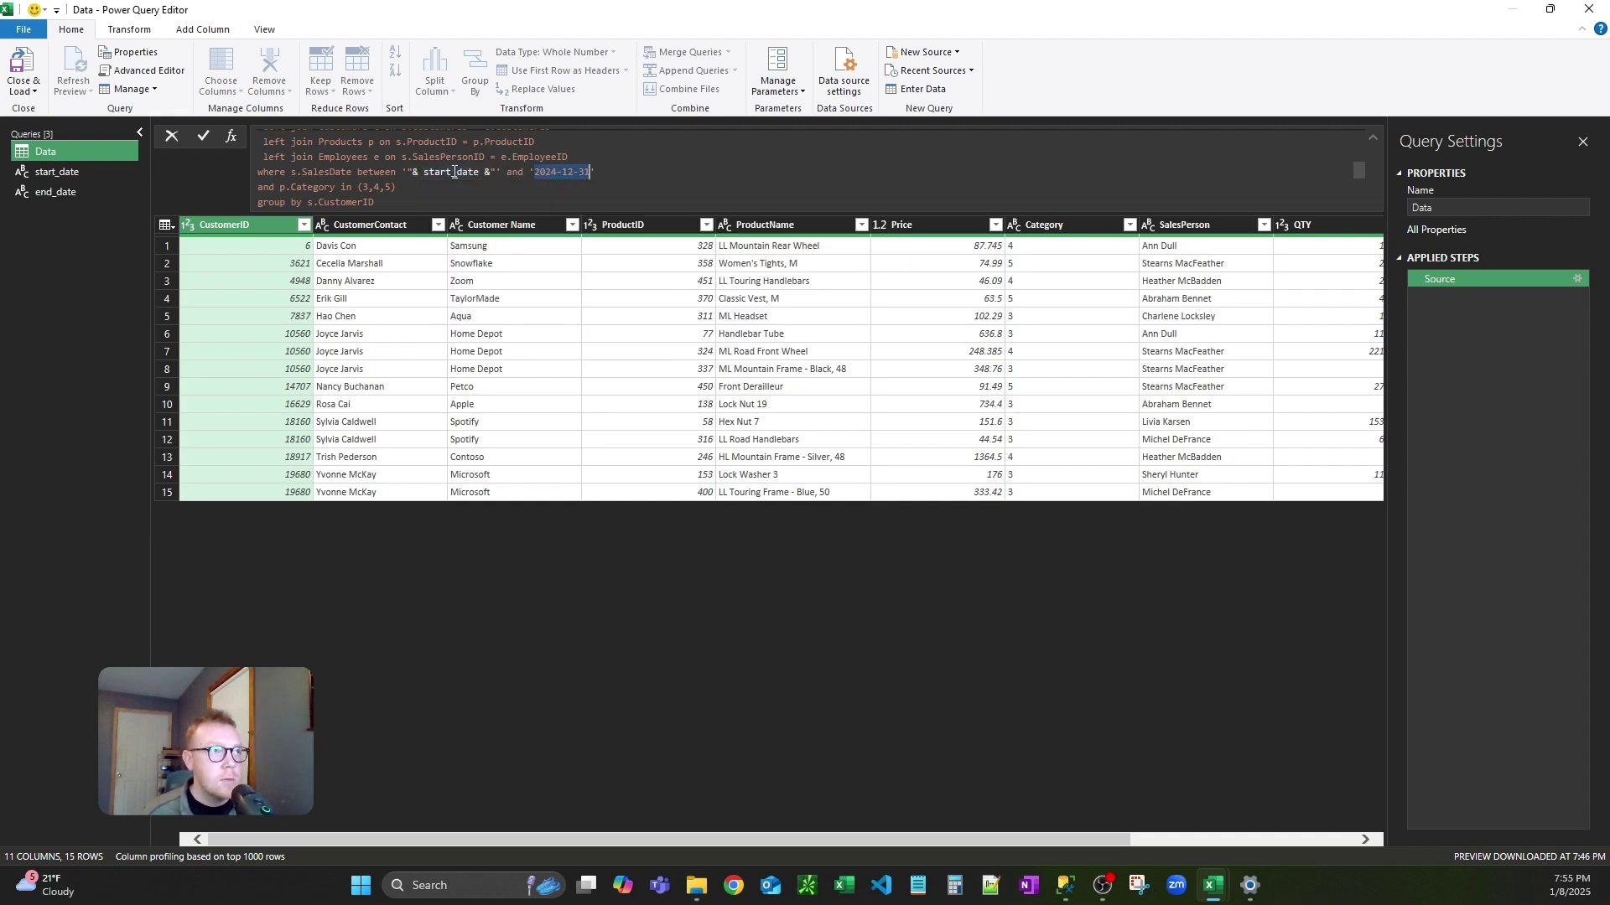
pyautogui.moveTo(454, 171)
pyautogui.write('"')
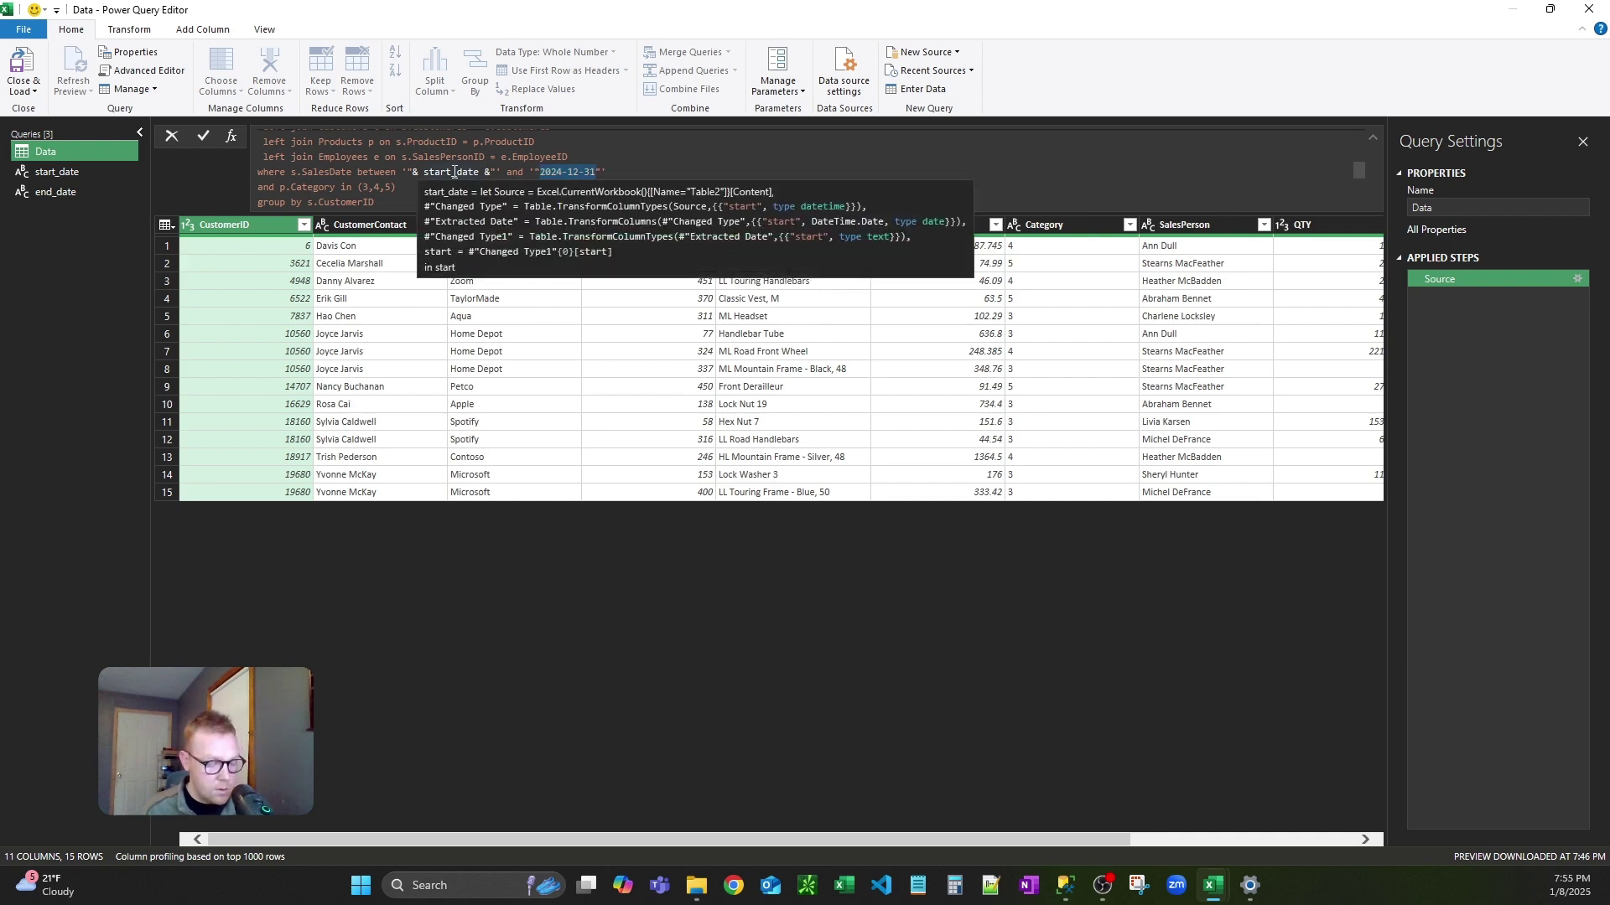
pyautogui.write('& end')
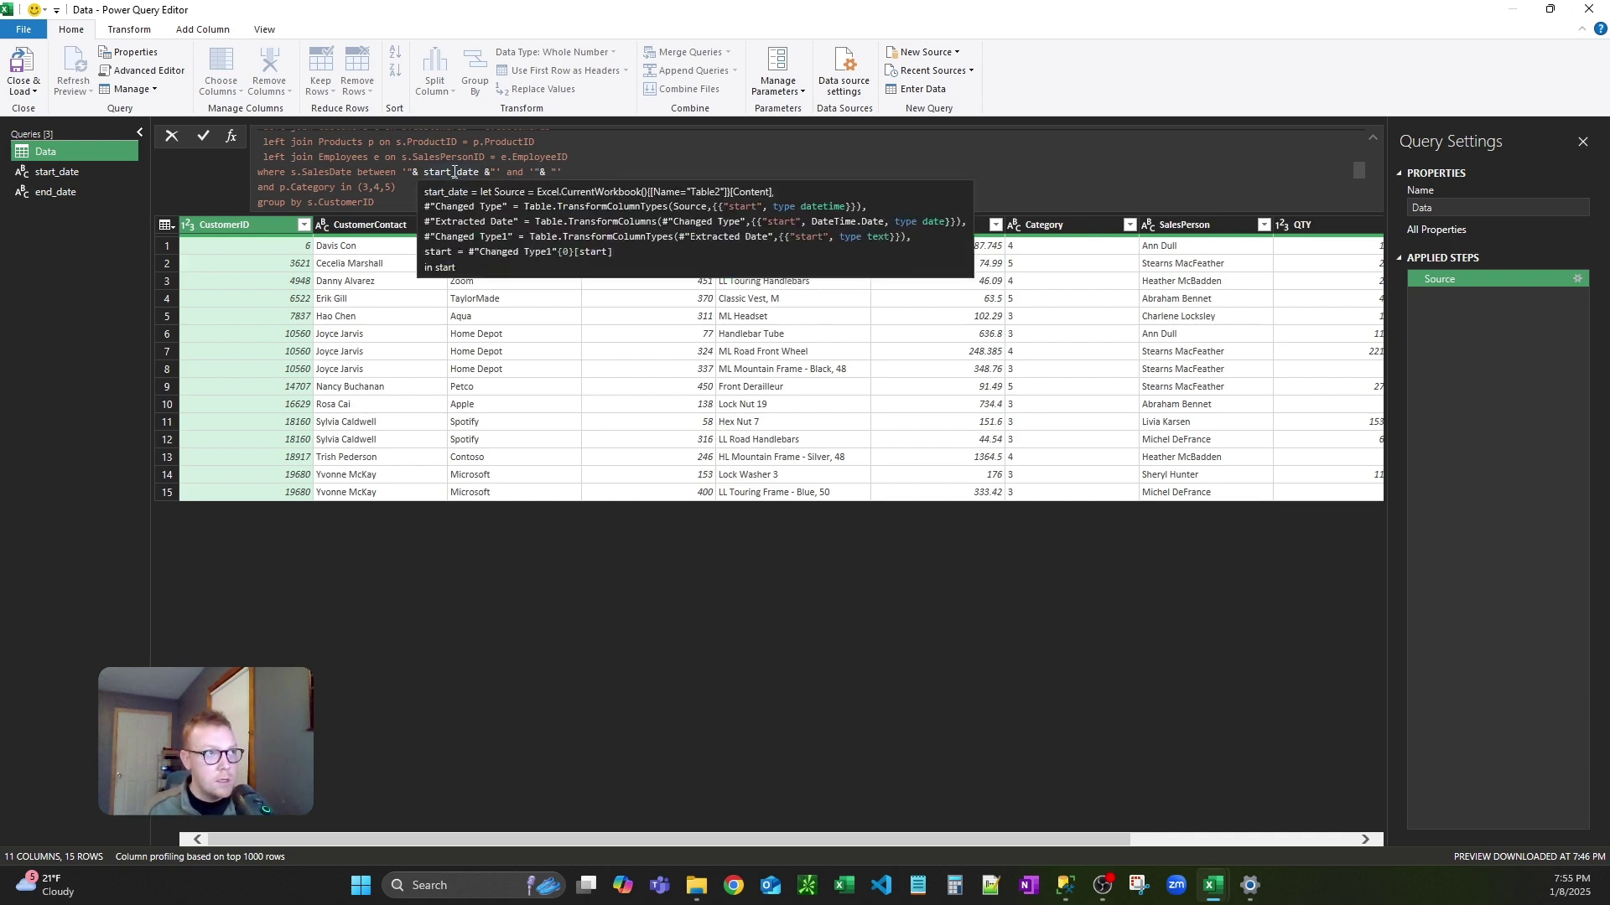
pyautogui.press('Tab')
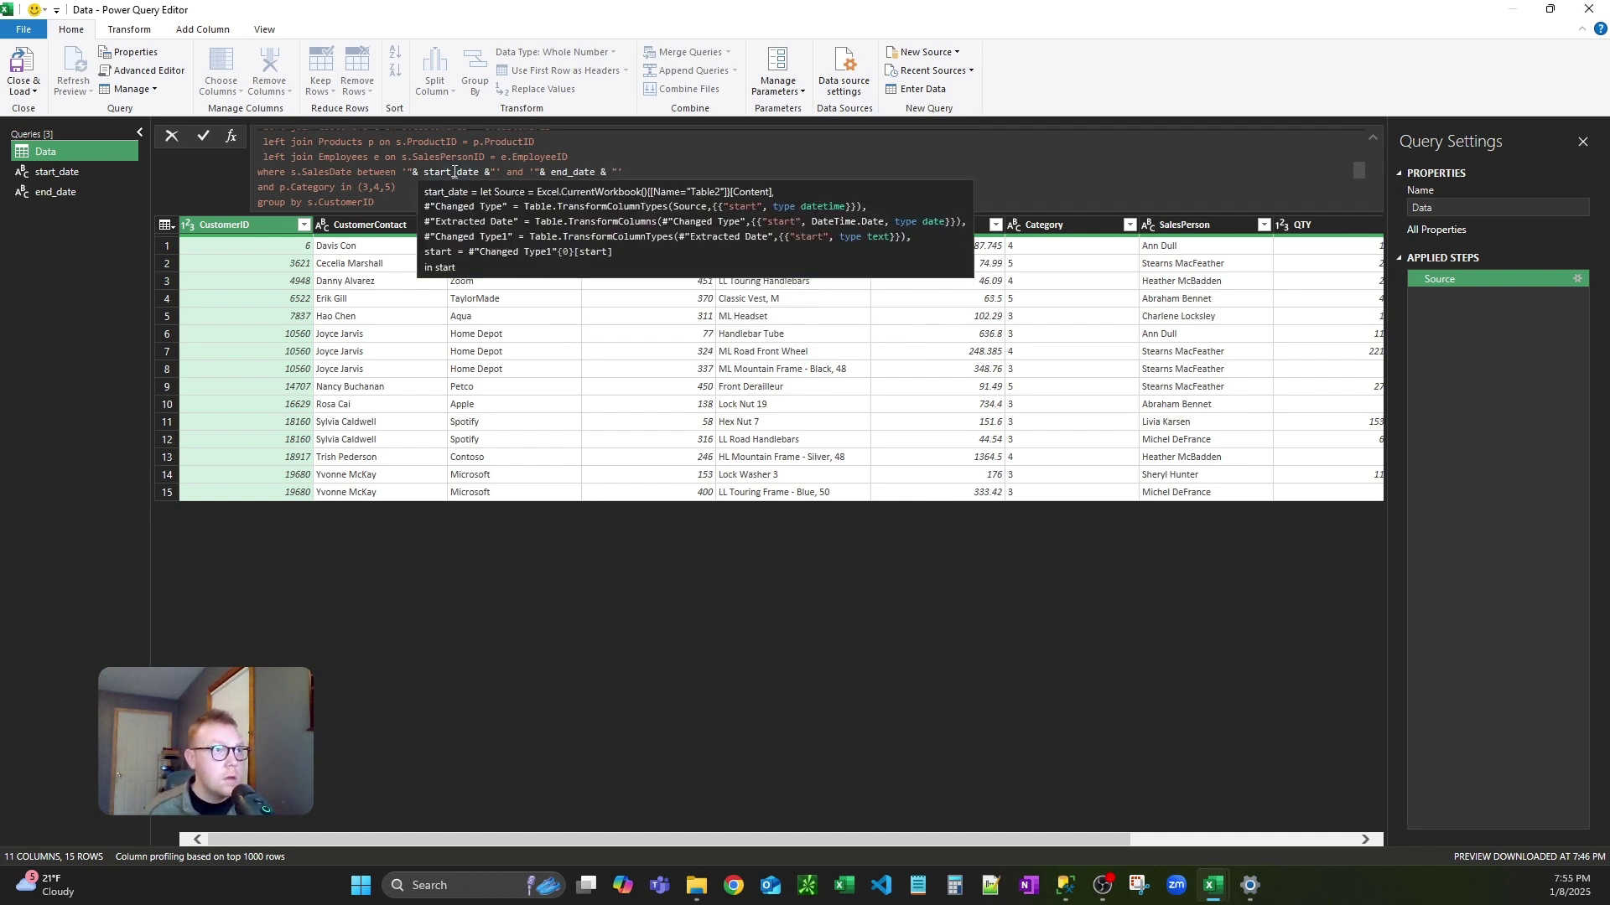
pyautogui.press('End')
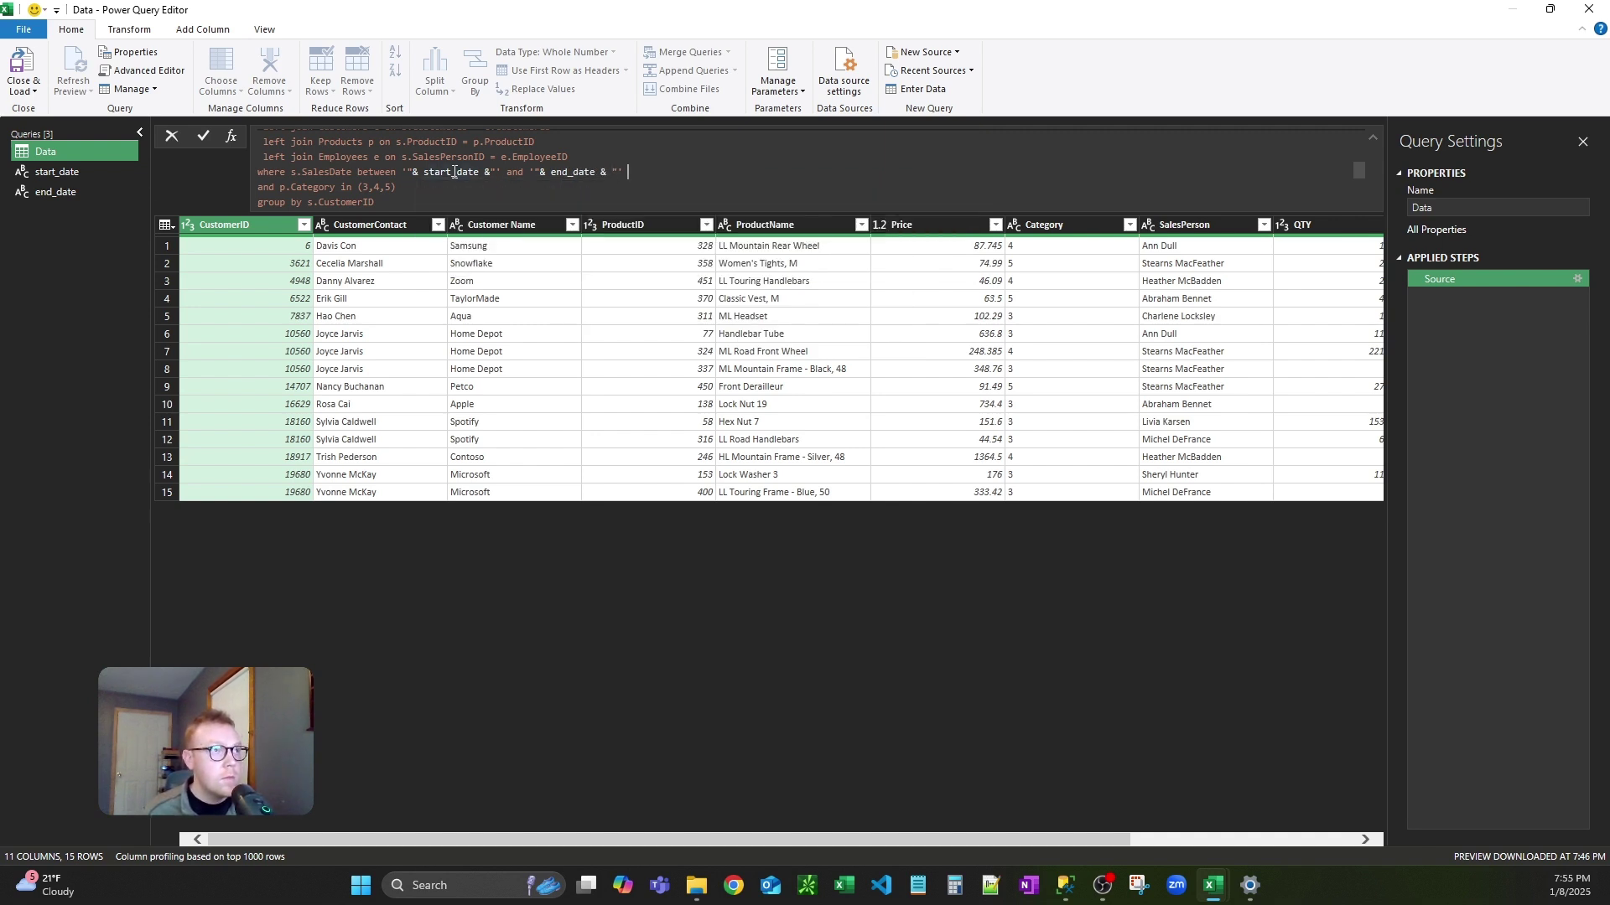
pyautogui.press('Return')
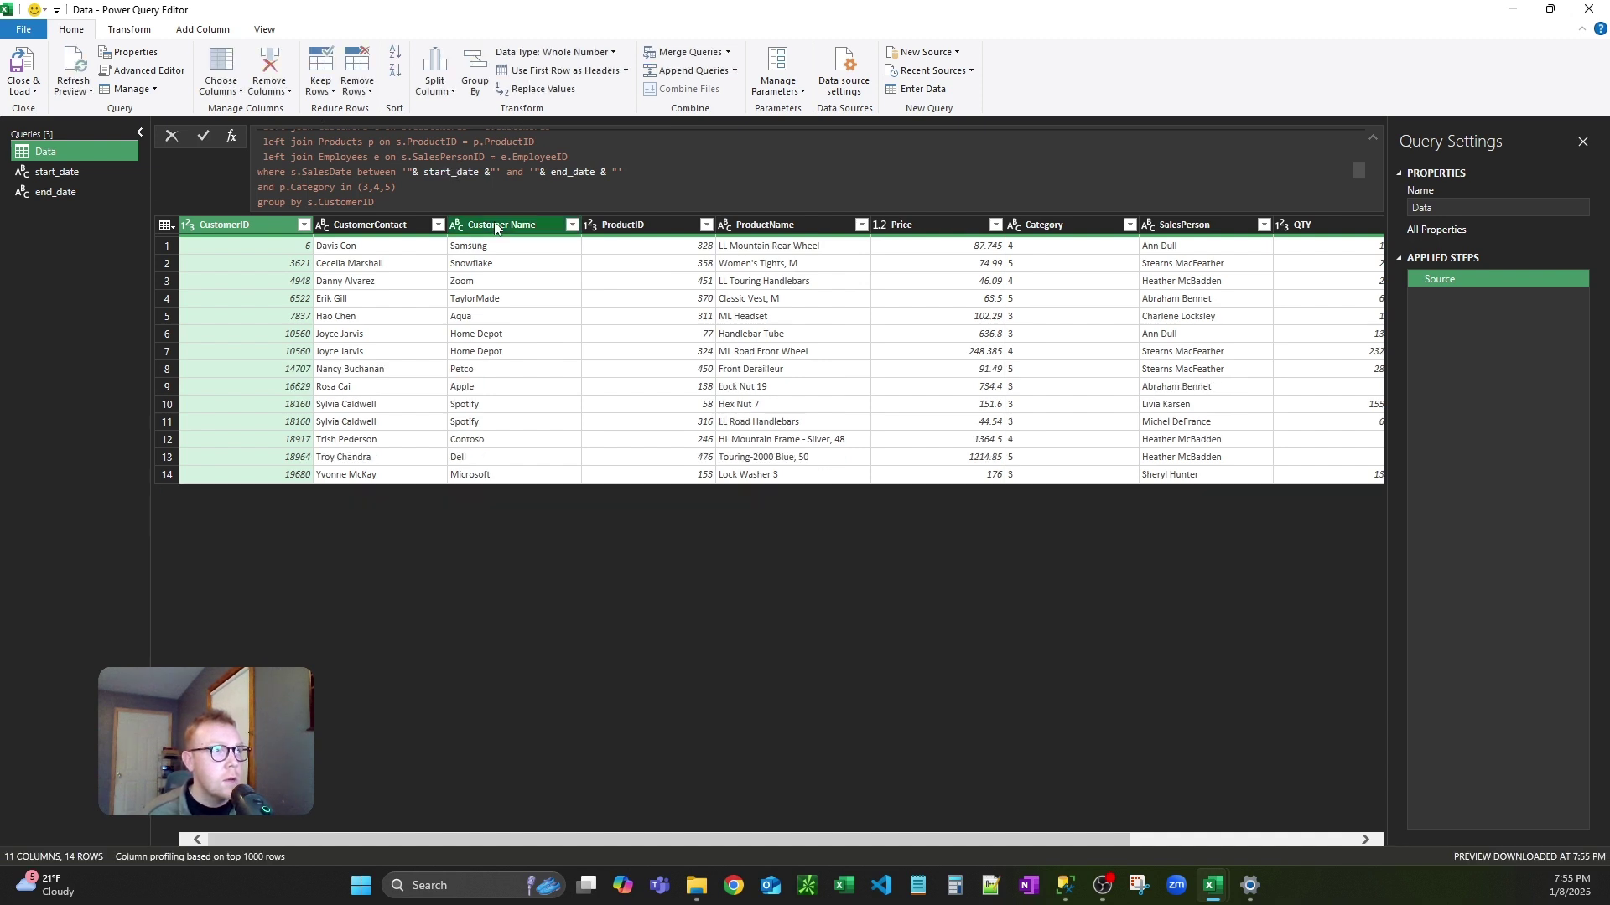
pyautogui.click(1105, 334)
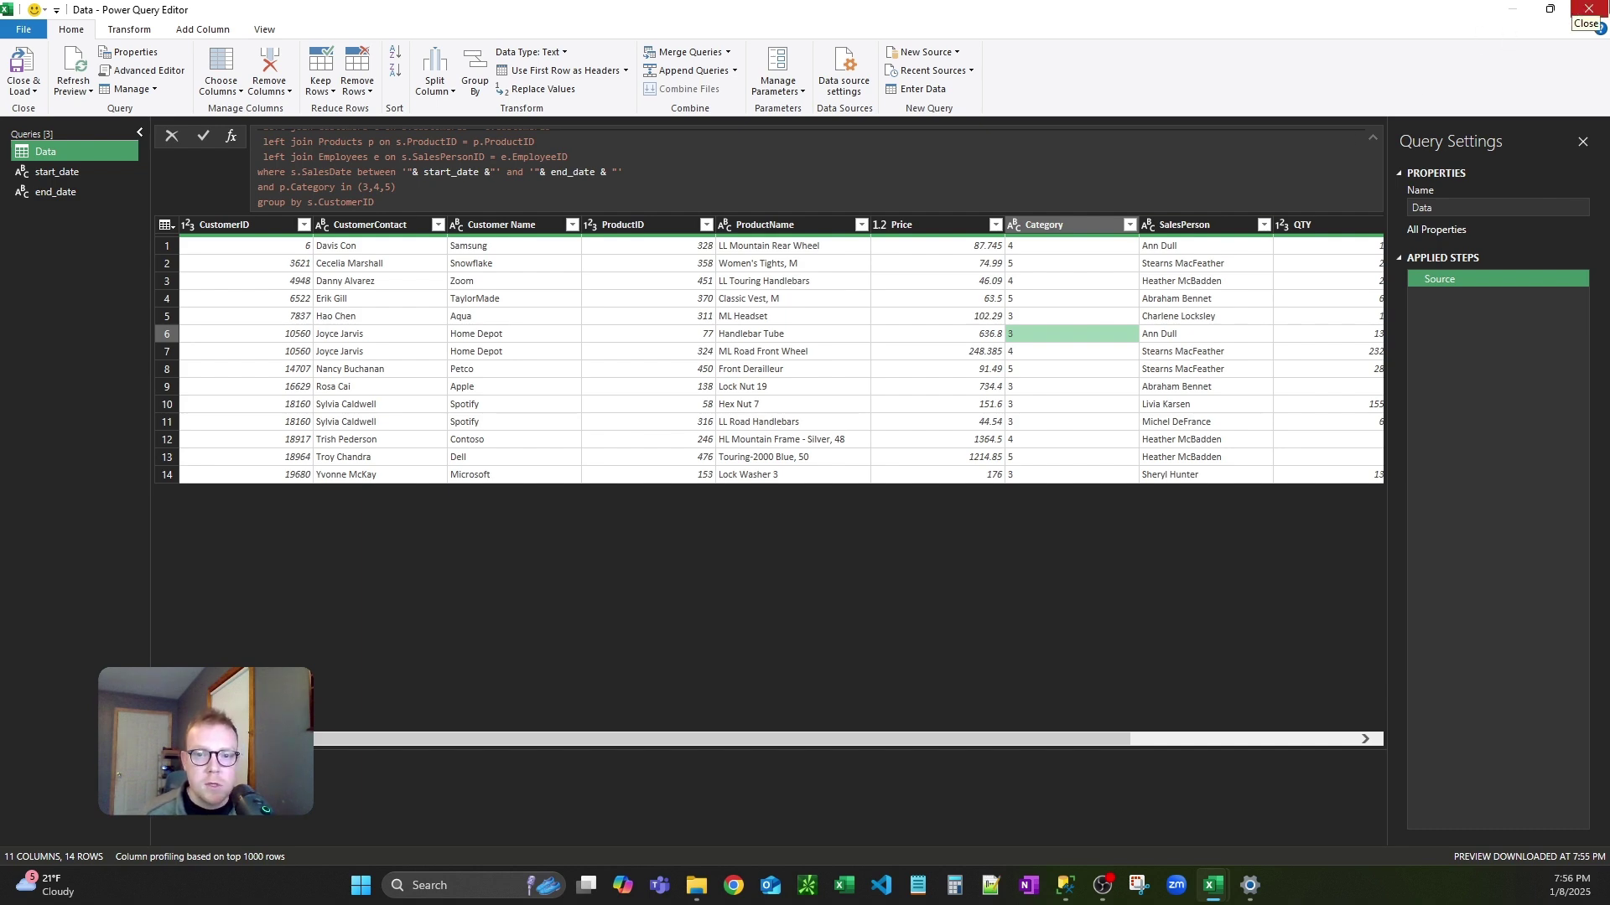
# - Close the query editor, keeping the changes, and delete the end_date worksheet from the workbook
pyautogui.click(1587, 10)
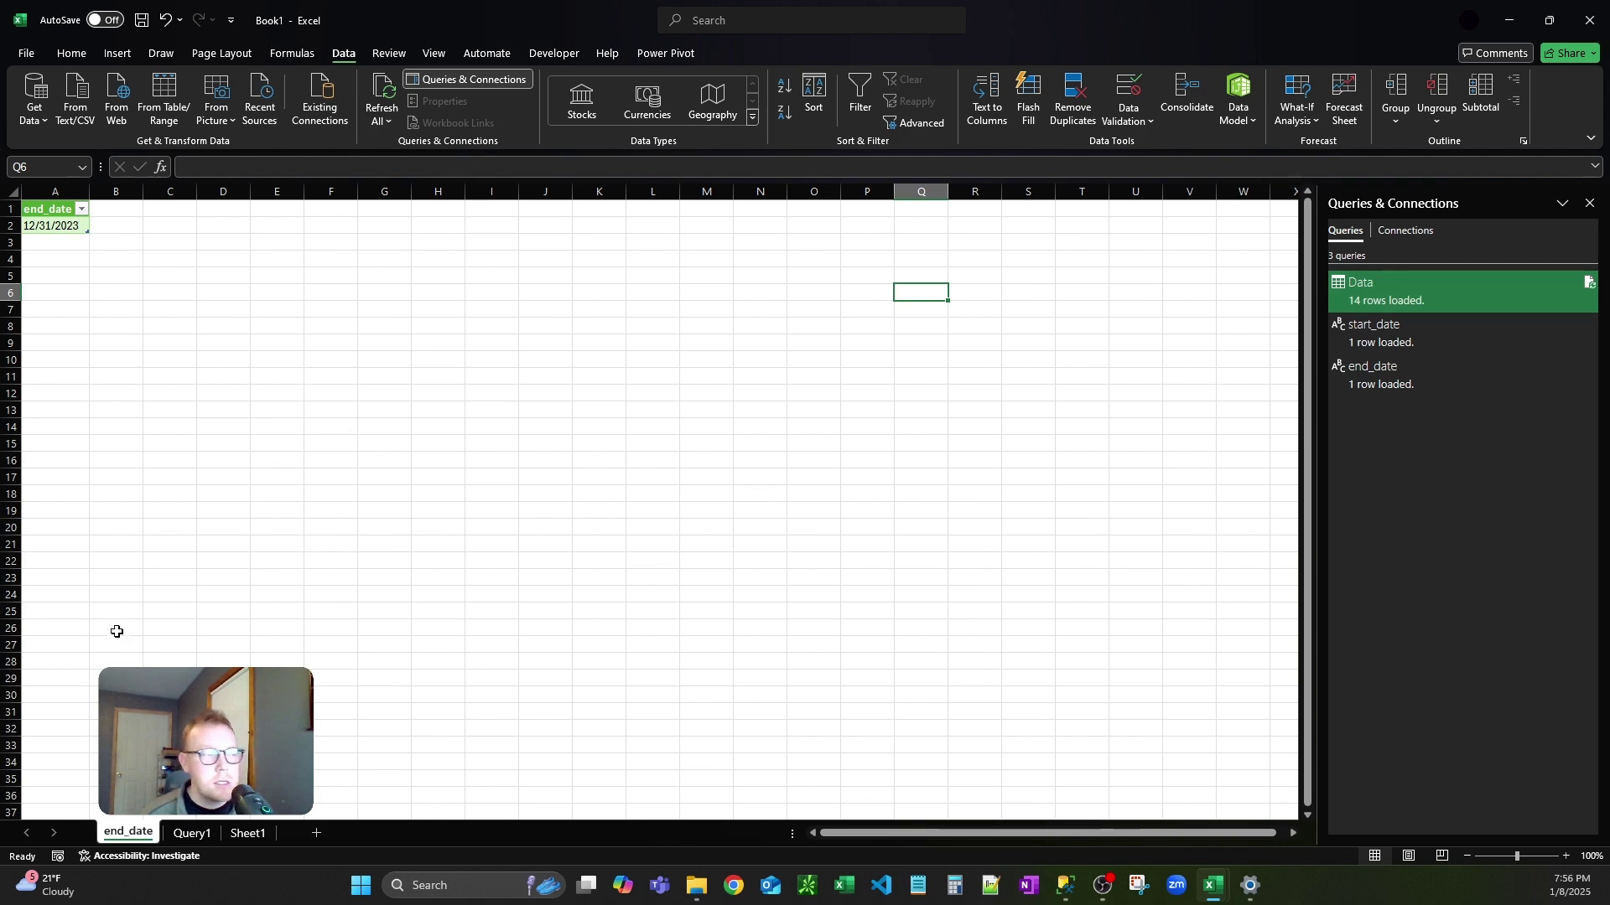
pyautogui.rightClick(132, 832)
pyautogui.click(177, 603)
pyautogui.click(361, 712)
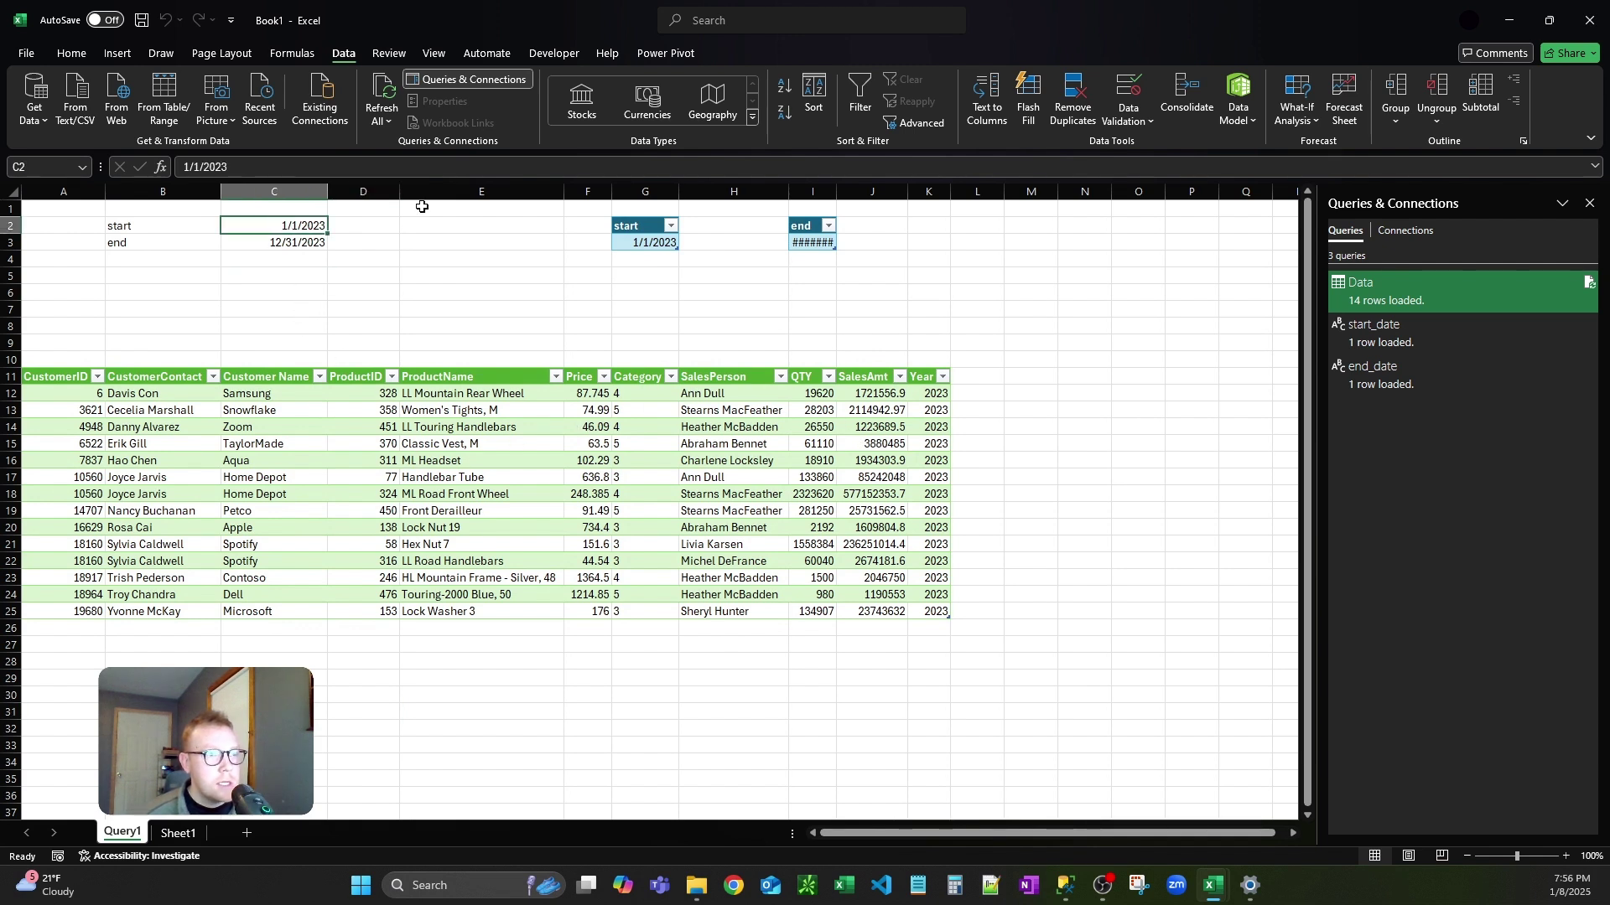
# - Set the start date in C2 to 1/1/2024 and the end date in C3 to 12/31/2024, and refresh all queries
pyautogui.write('1')
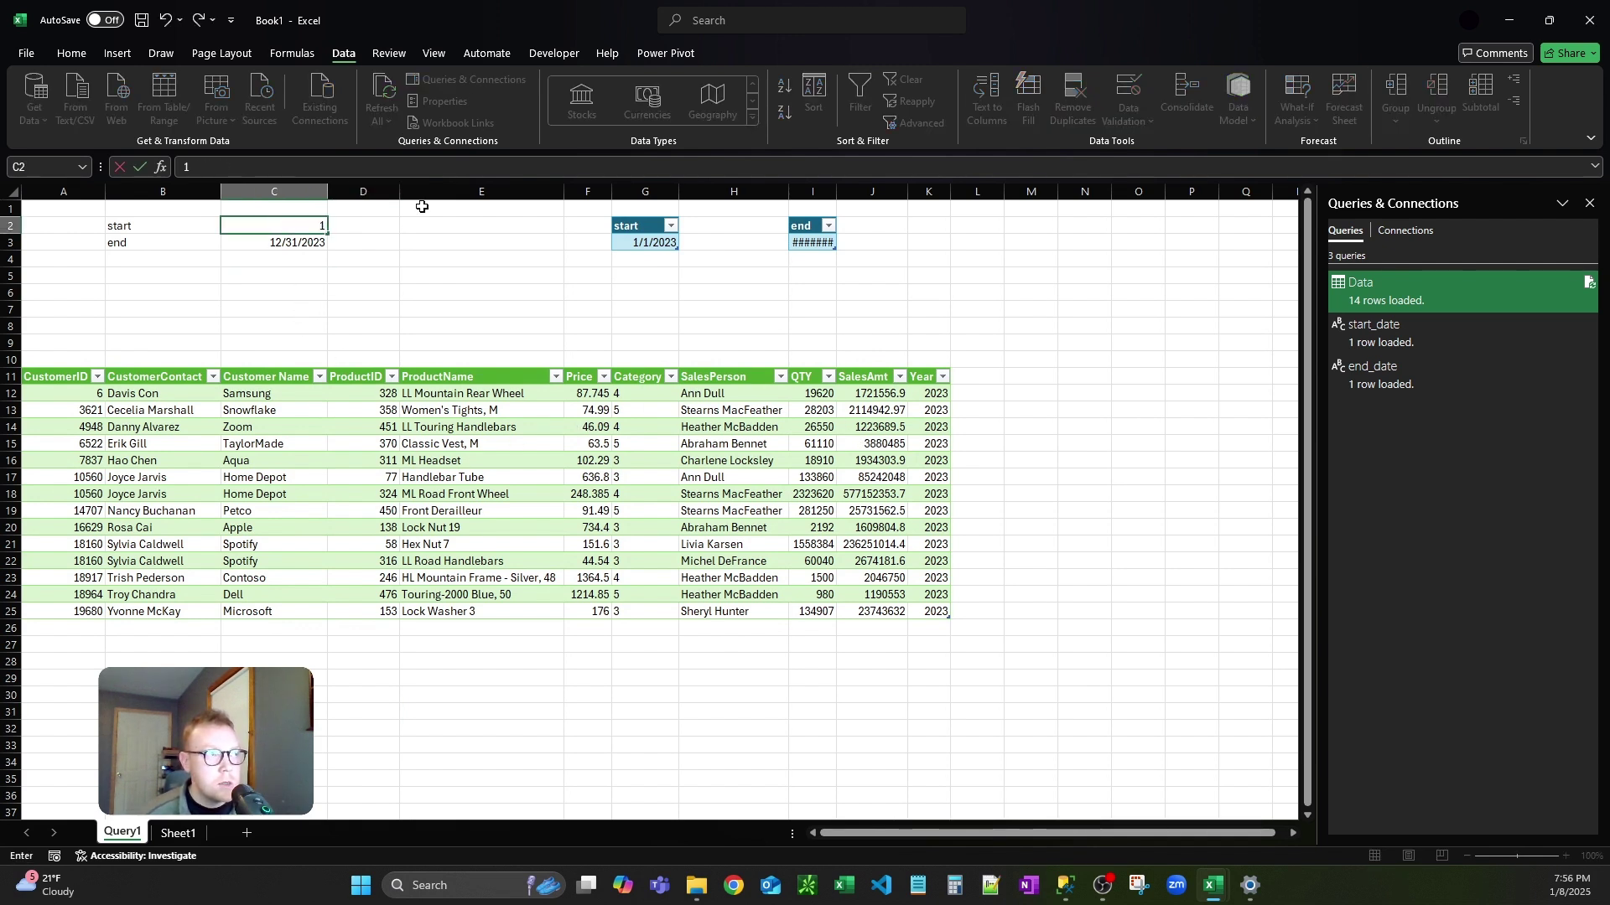
pyautogui.write('/')
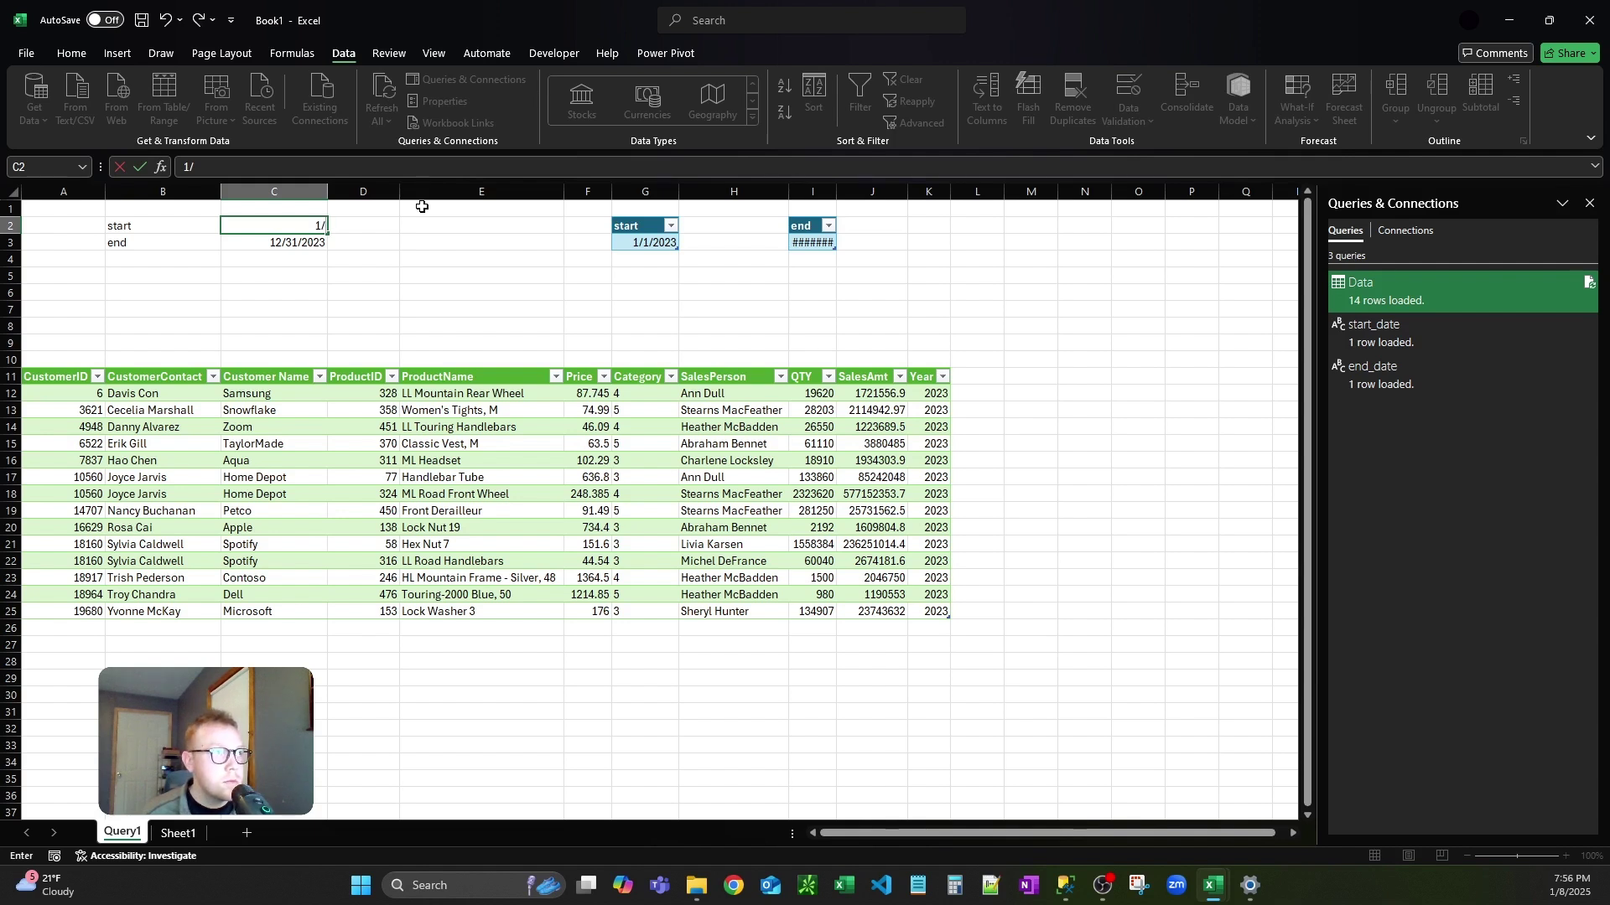
pyautogui.write('1/2024')
pyautogui.press('Return')
pyautogui.write('12/31/2024')
pyautogui.press('Return')
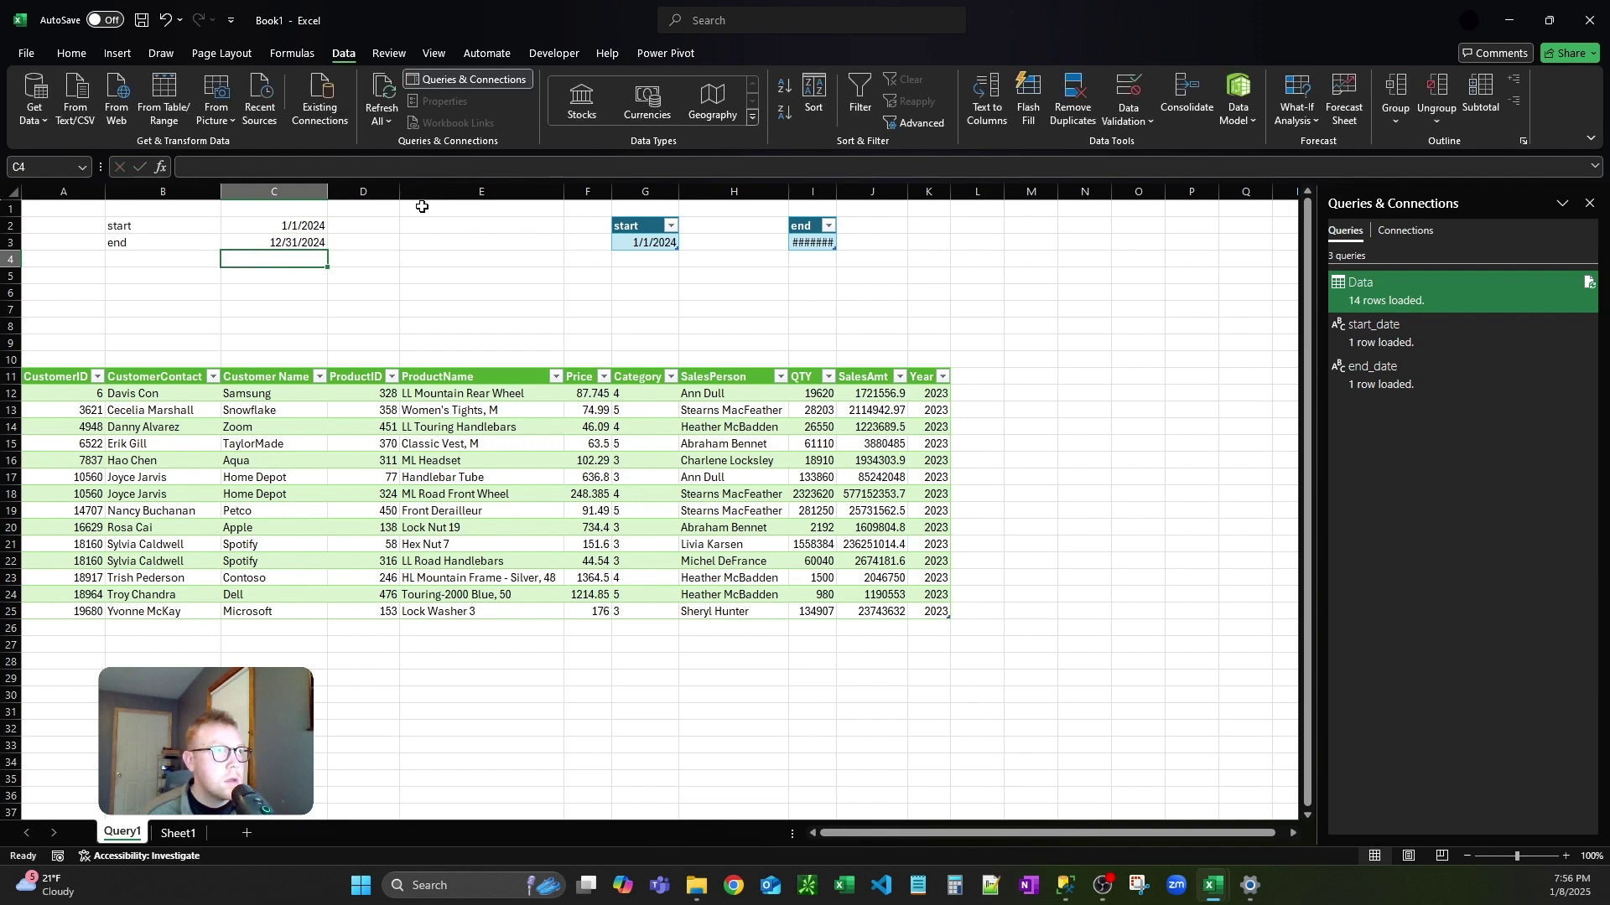
pyautogui.click(382, 94)
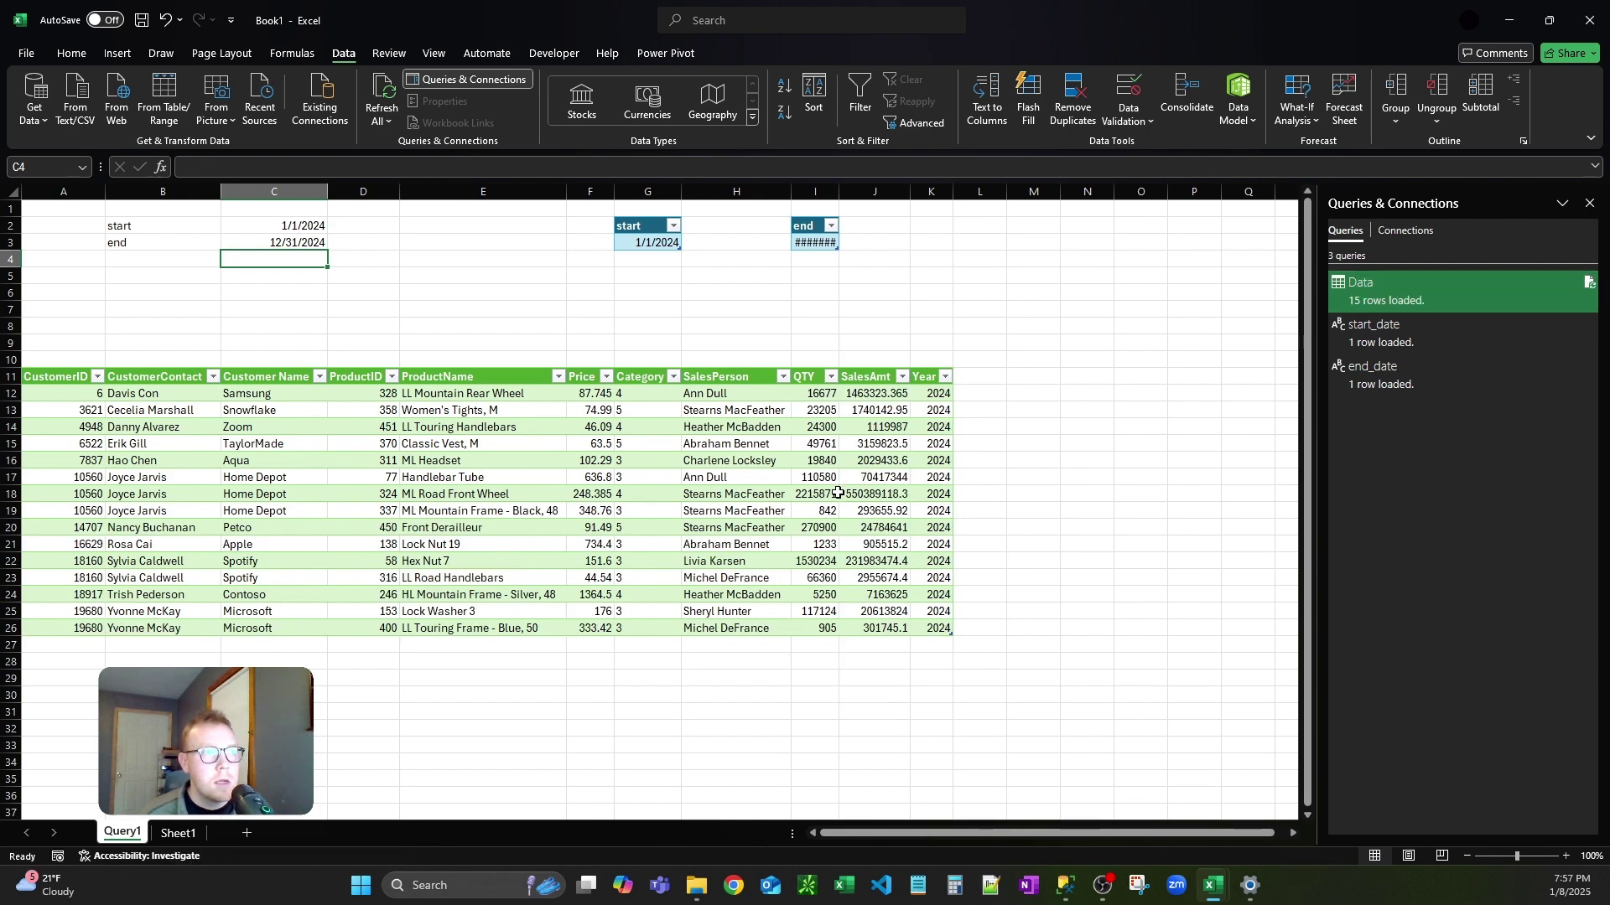
# - Insert checkboxes into cells M2 to M6 of the Query1 sheet
pyautogui.click(584, 307)
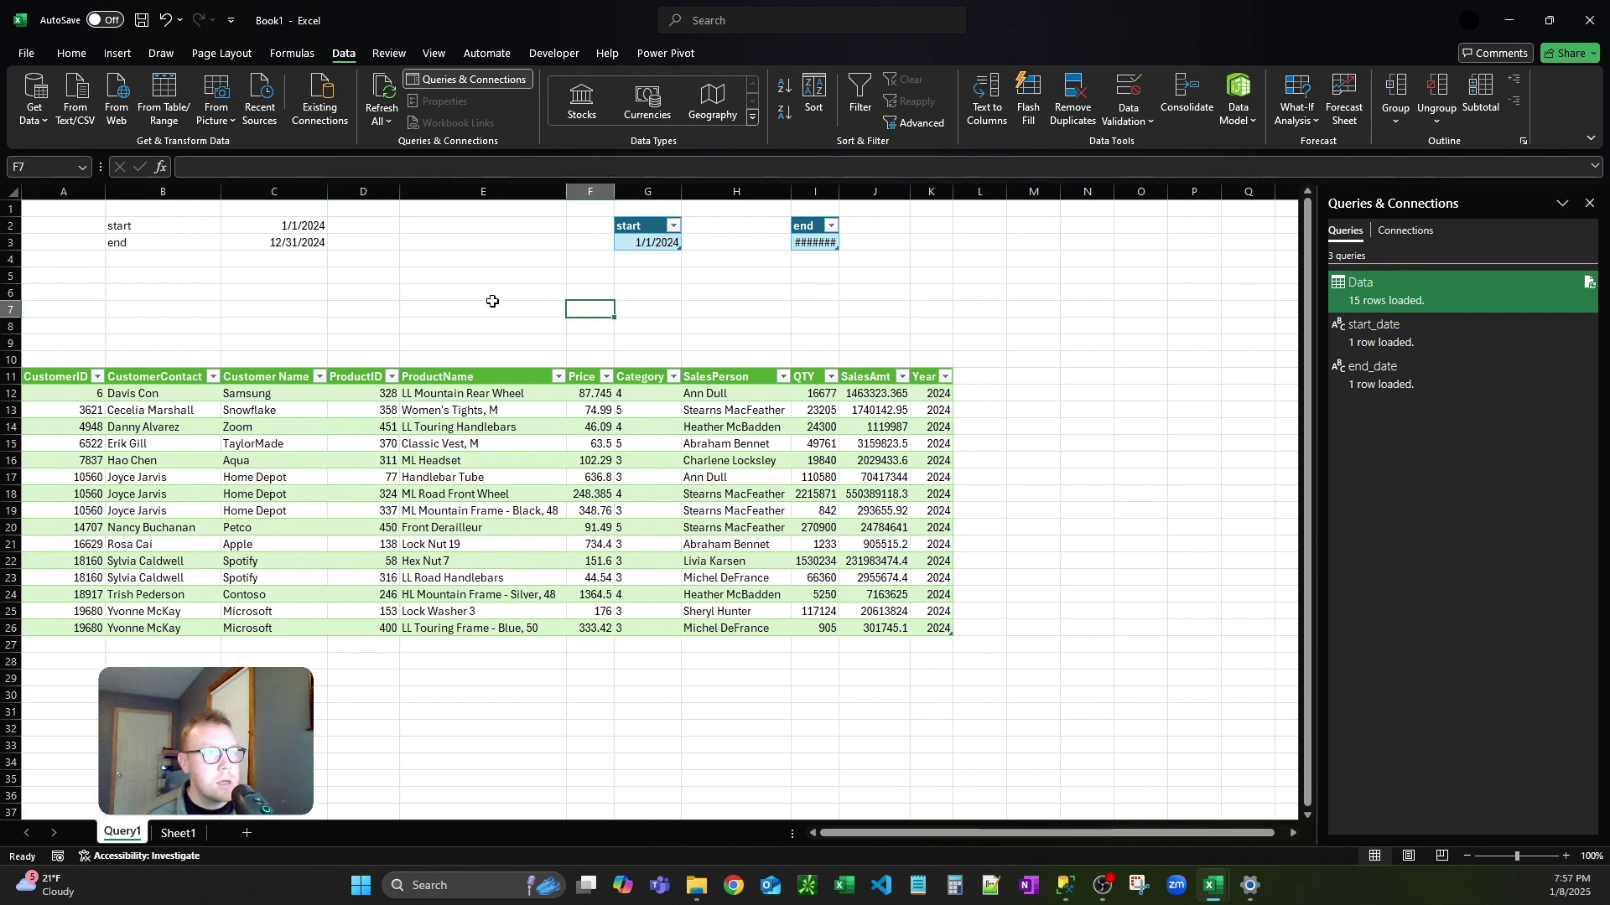
pyautogui.click(430, 291)
pyautogui.click(421, 234)
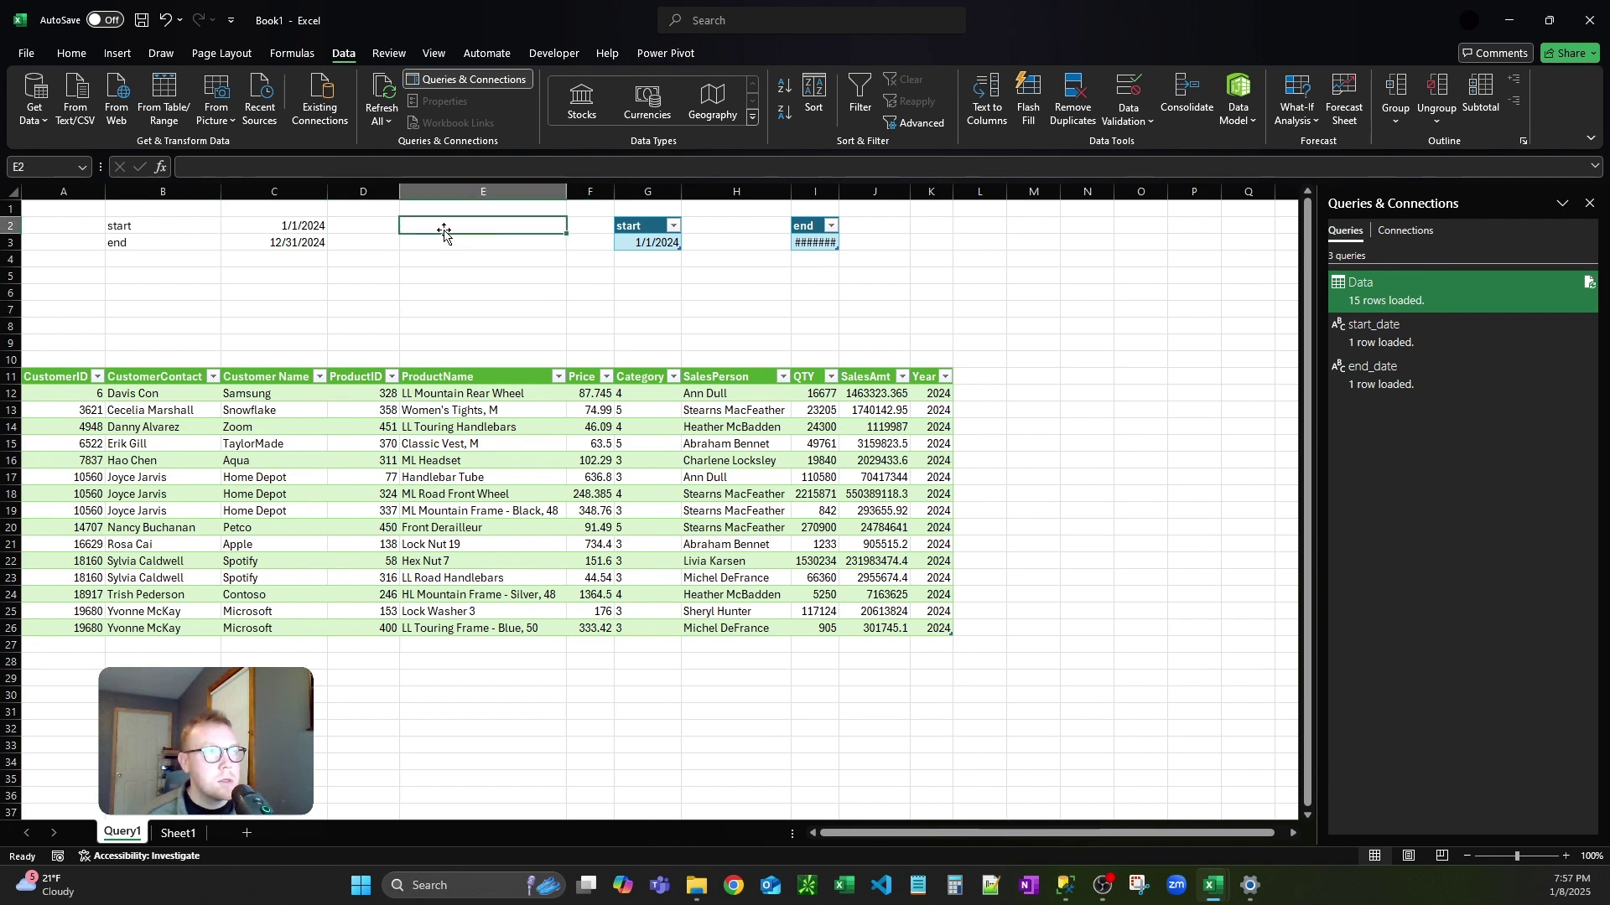
pyautogui.click(117, 53)
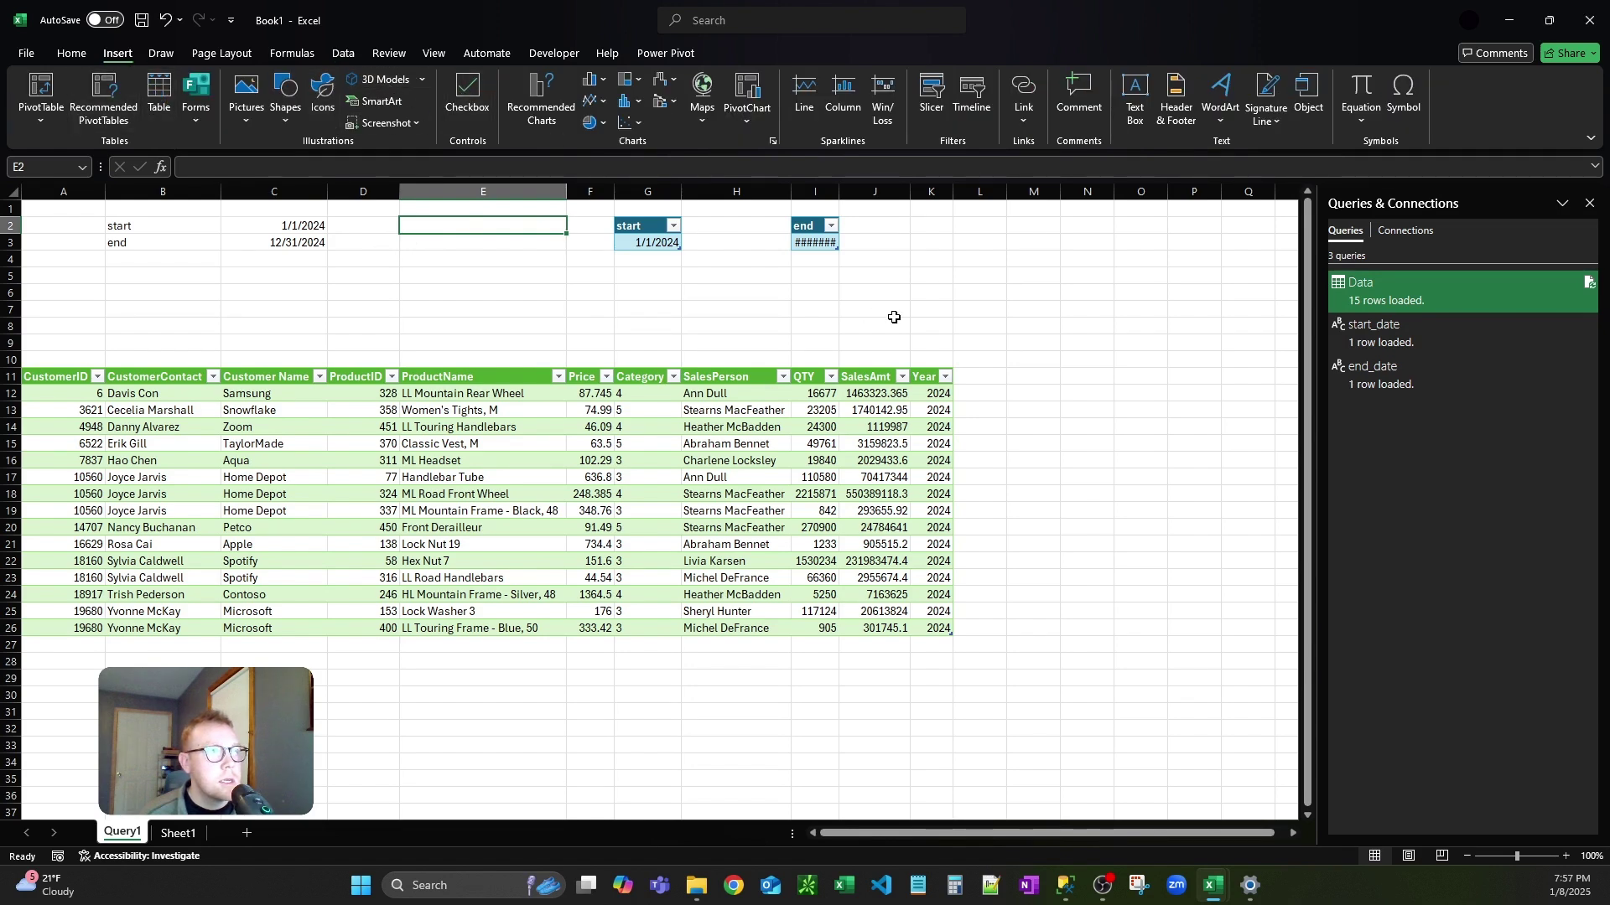
pyautogui.moveTo(1035, 224); pyautogui.dragTo(1038, 294)
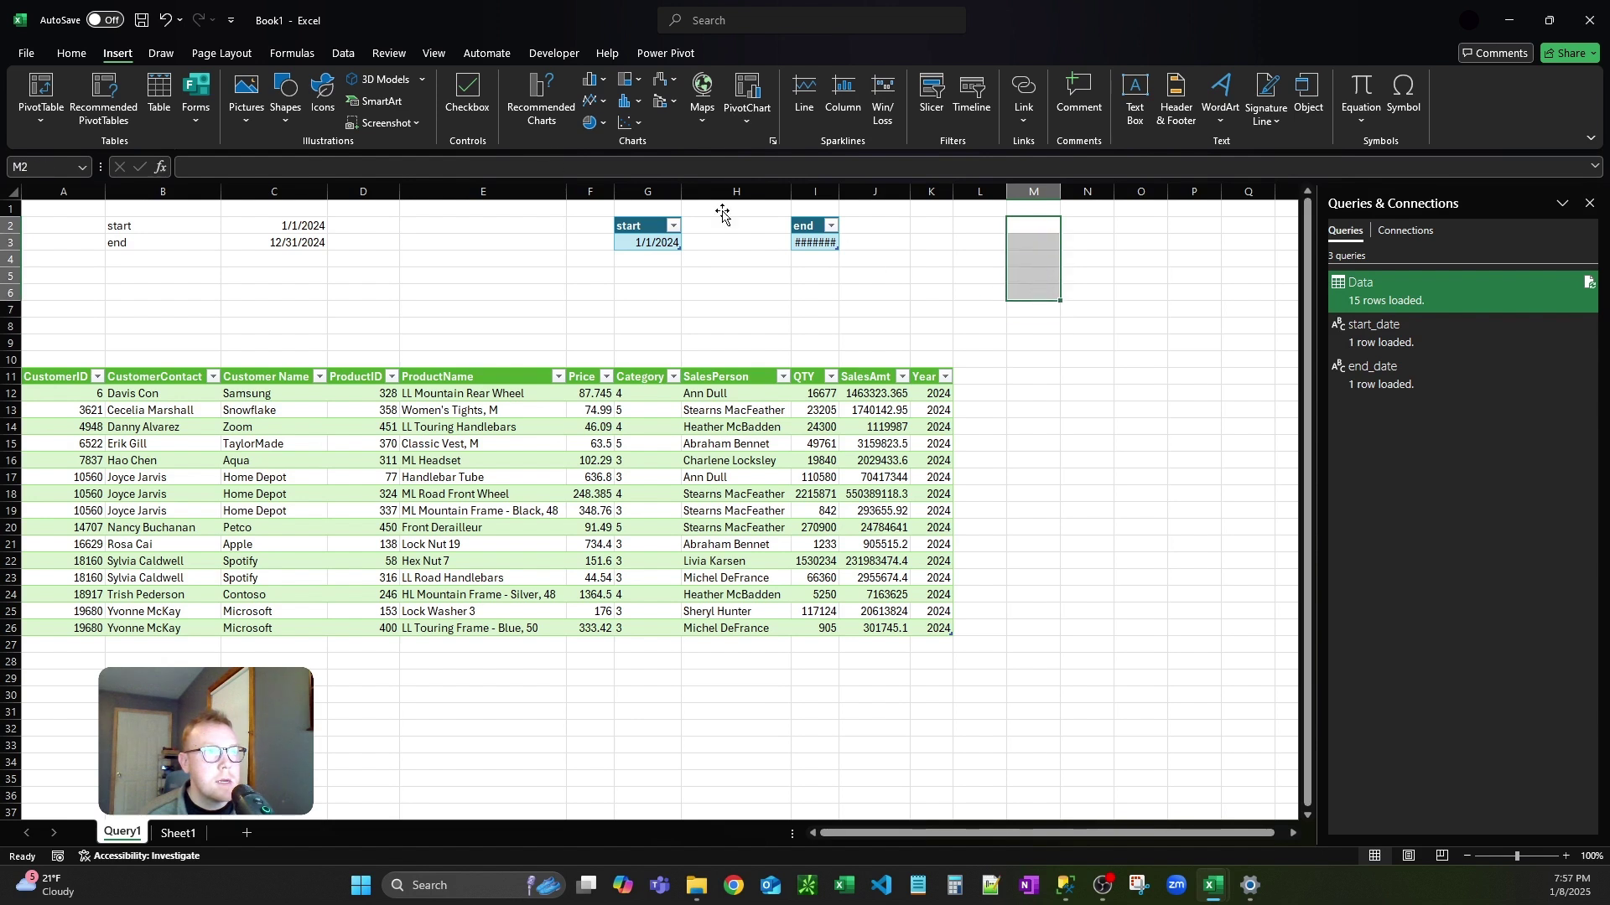
pyautogui.click(467, 97)
pyautogui.click(893, 295)
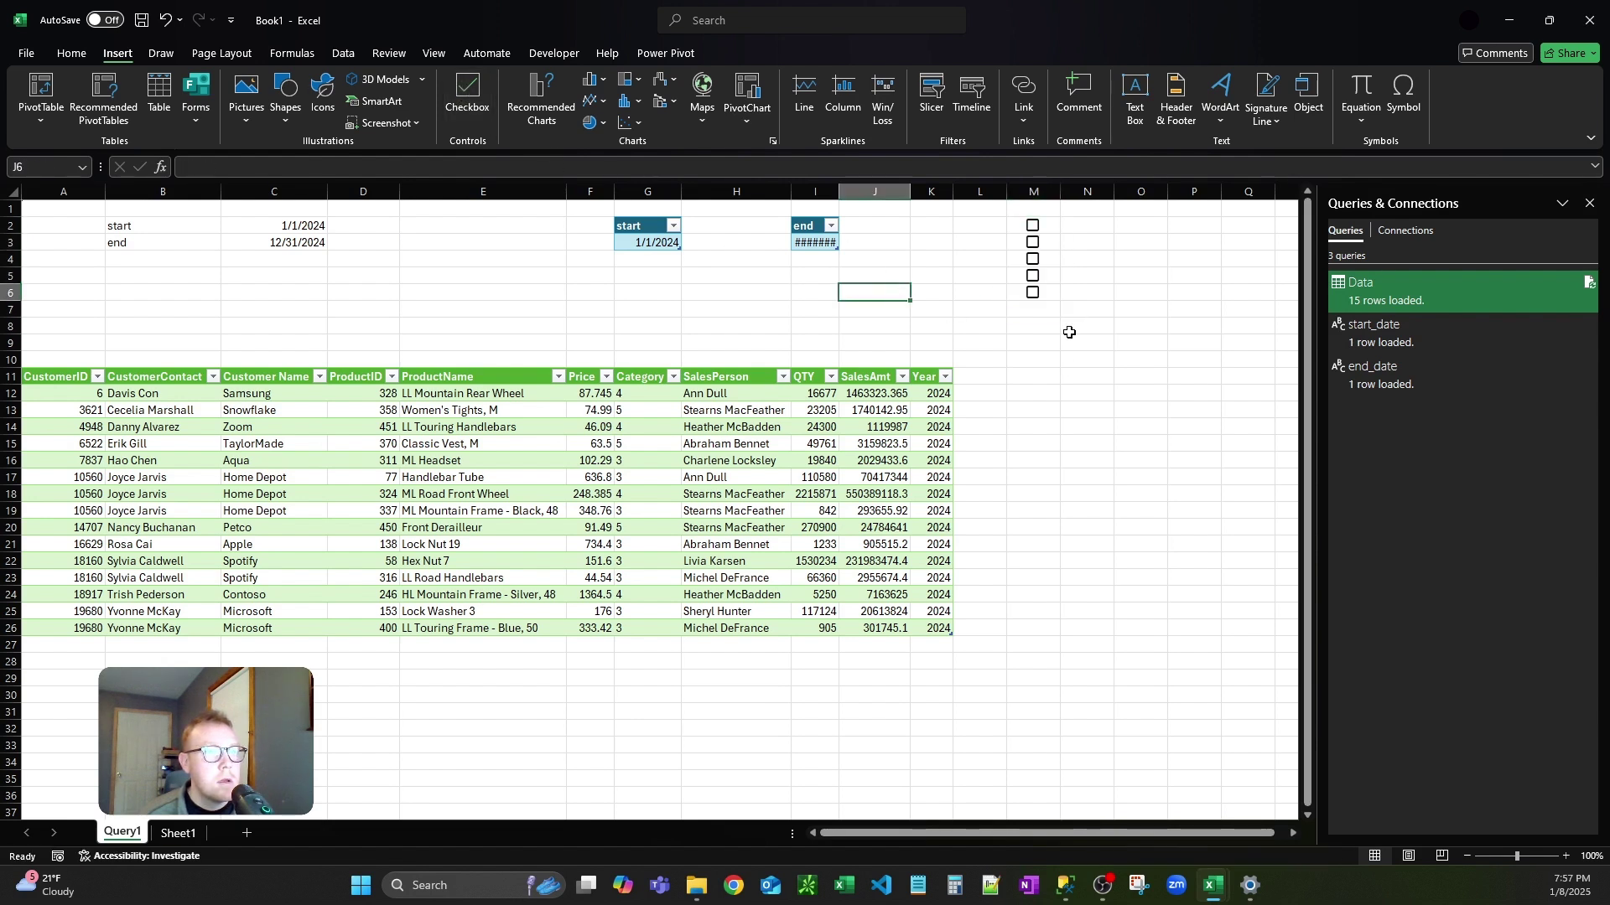
# - Define the workbook-scoped name "one" for checkbox cell M2 and "two" for checkbox cell M3
pyautogui.click(1045, 223)
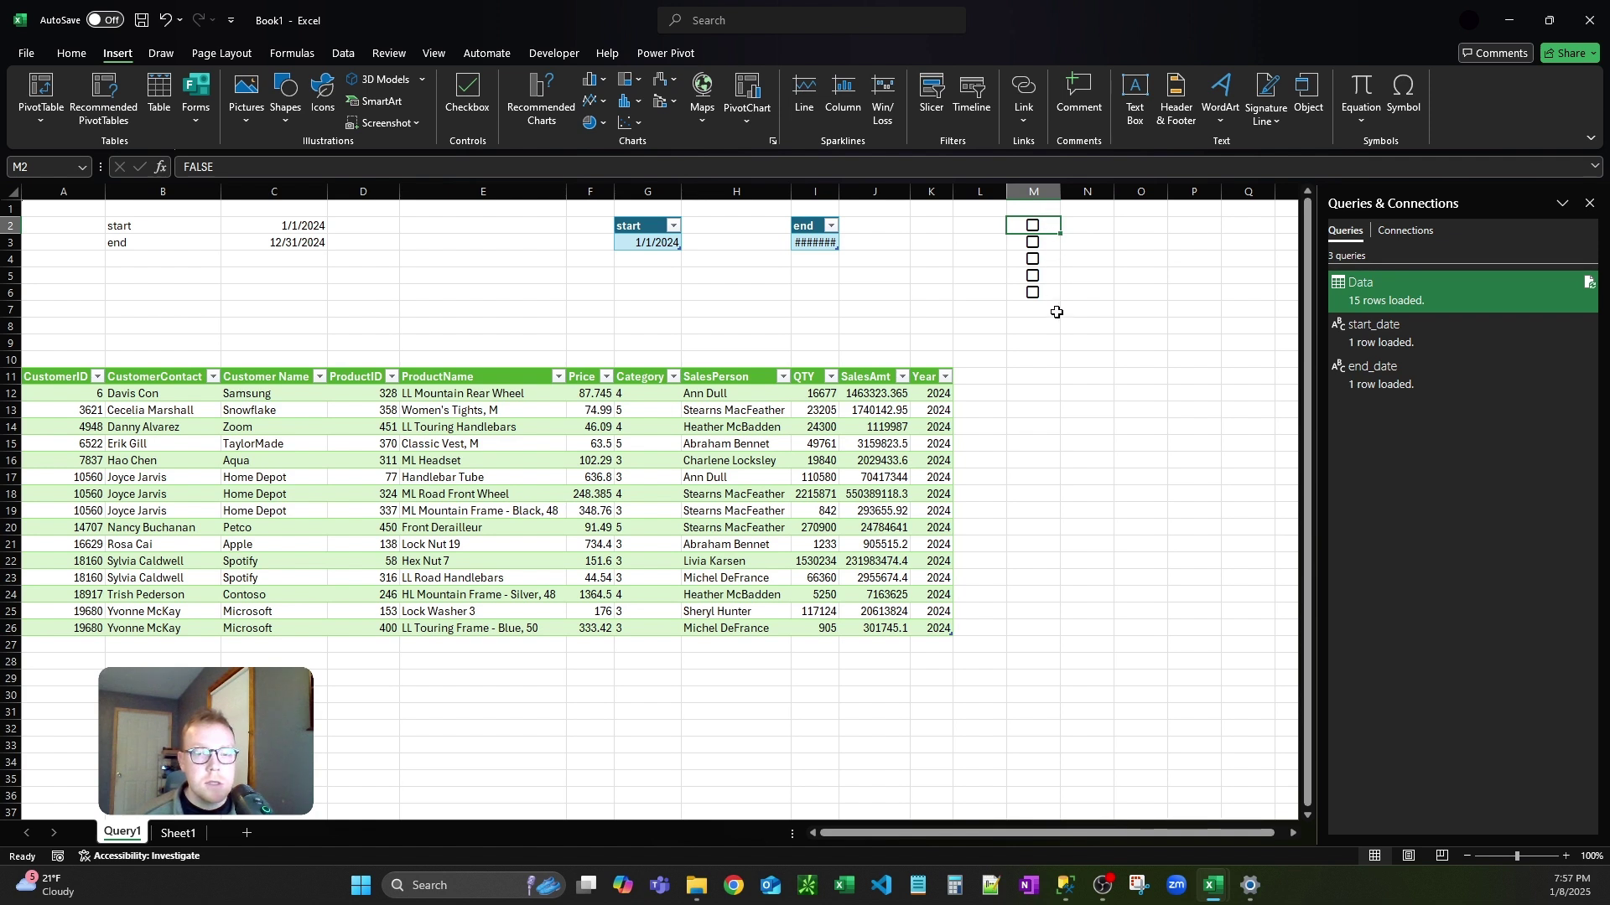
pyautogui.rightClick(1046, 223)
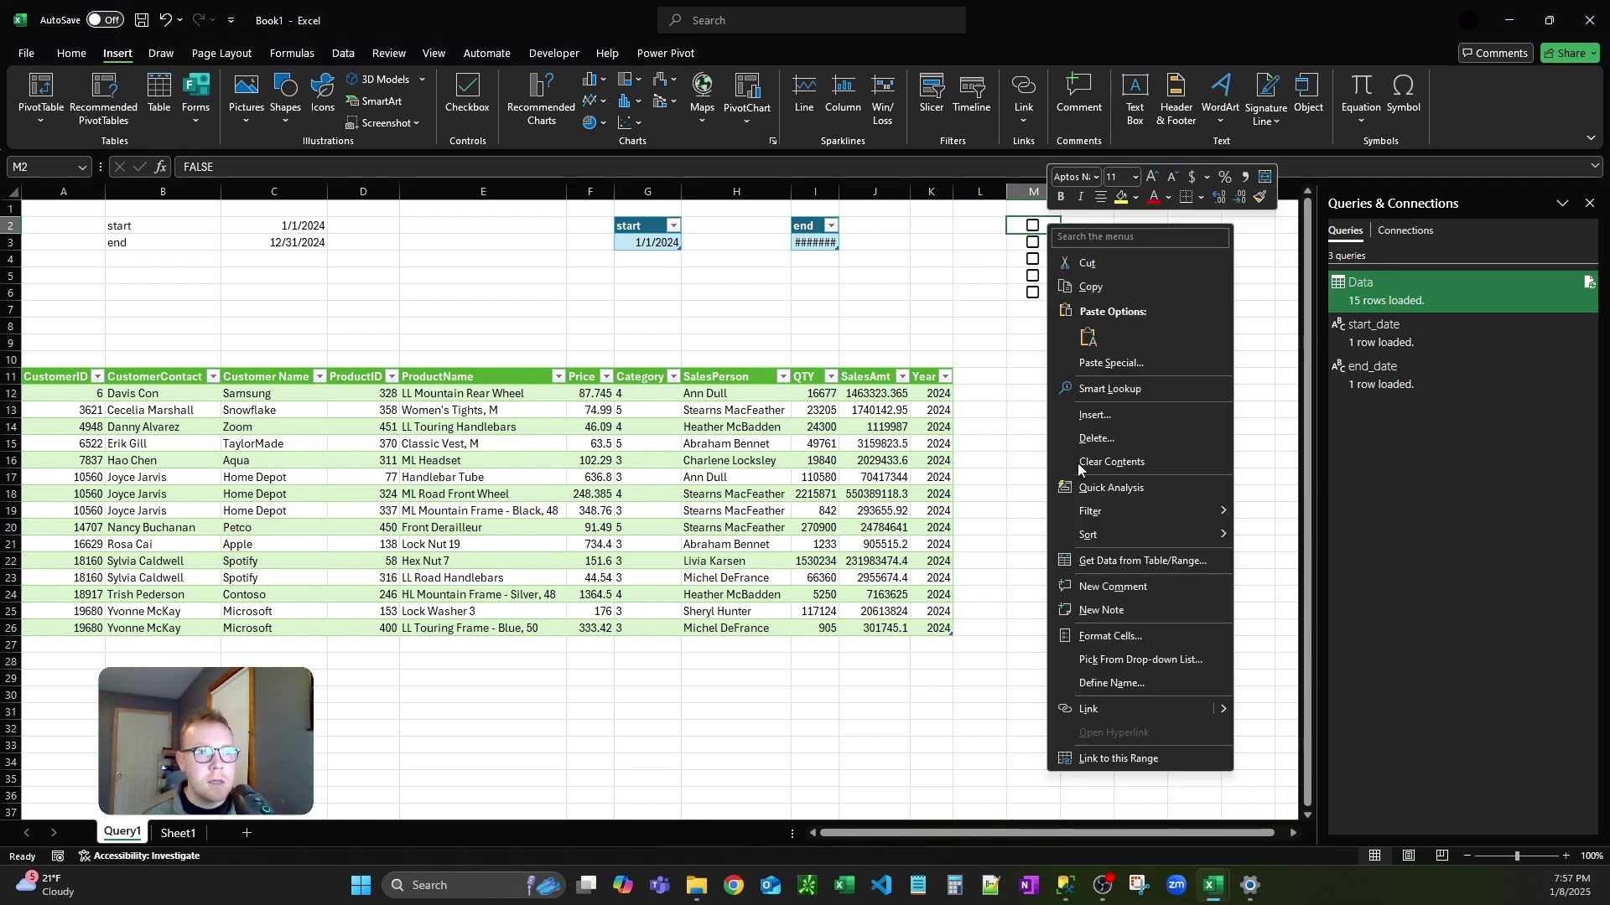
pyautogui.click(1108, 683)
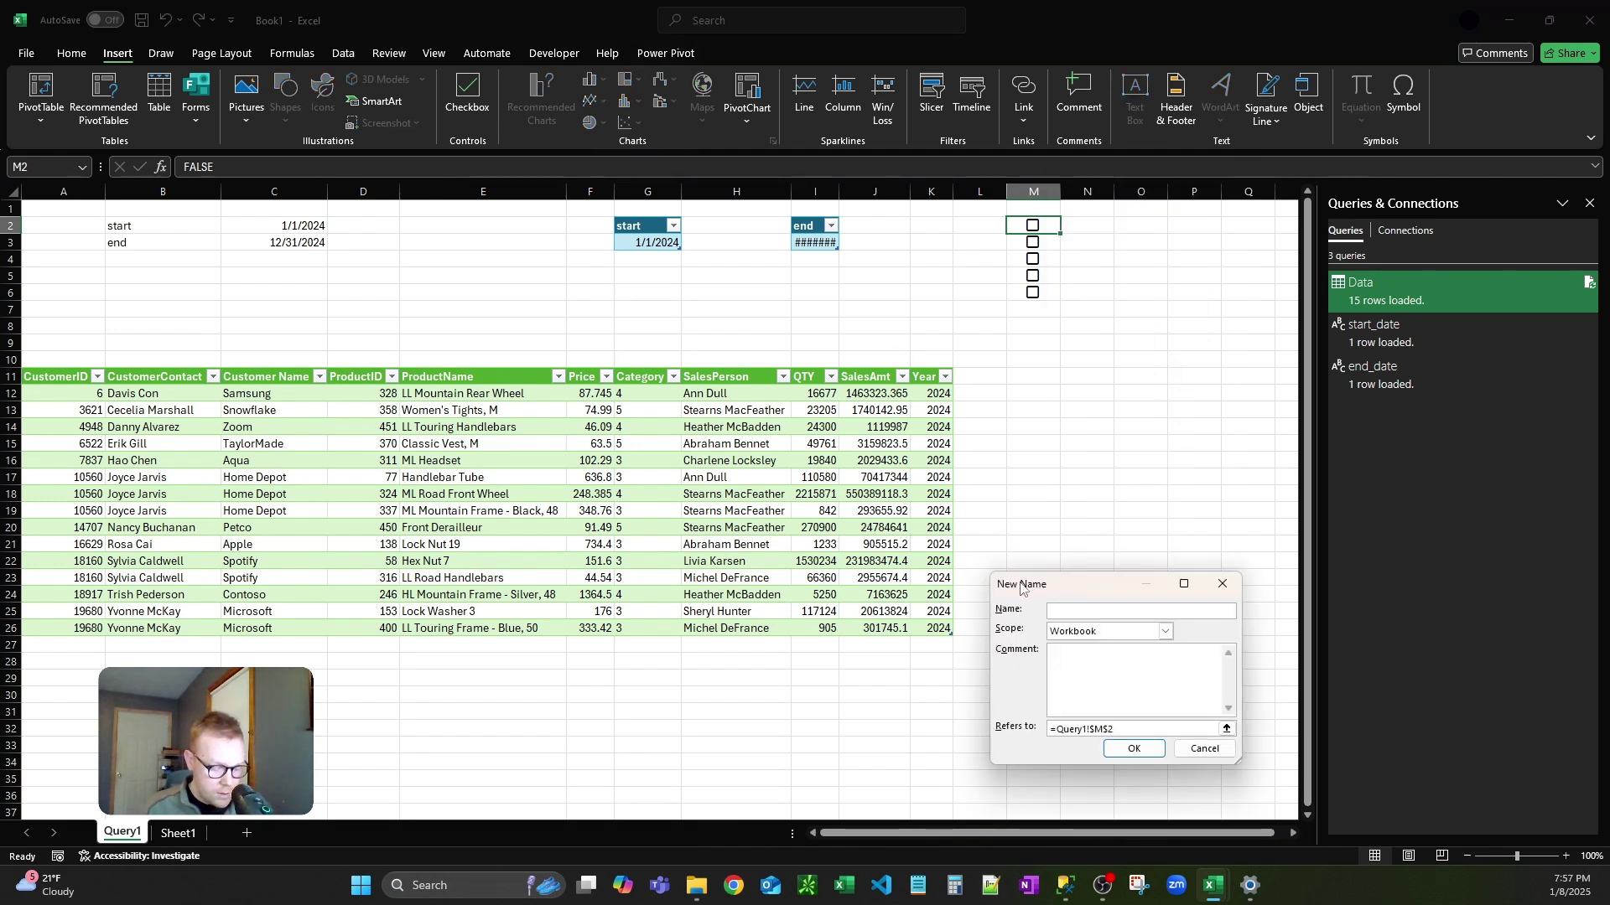
pyautogui.press('Return')
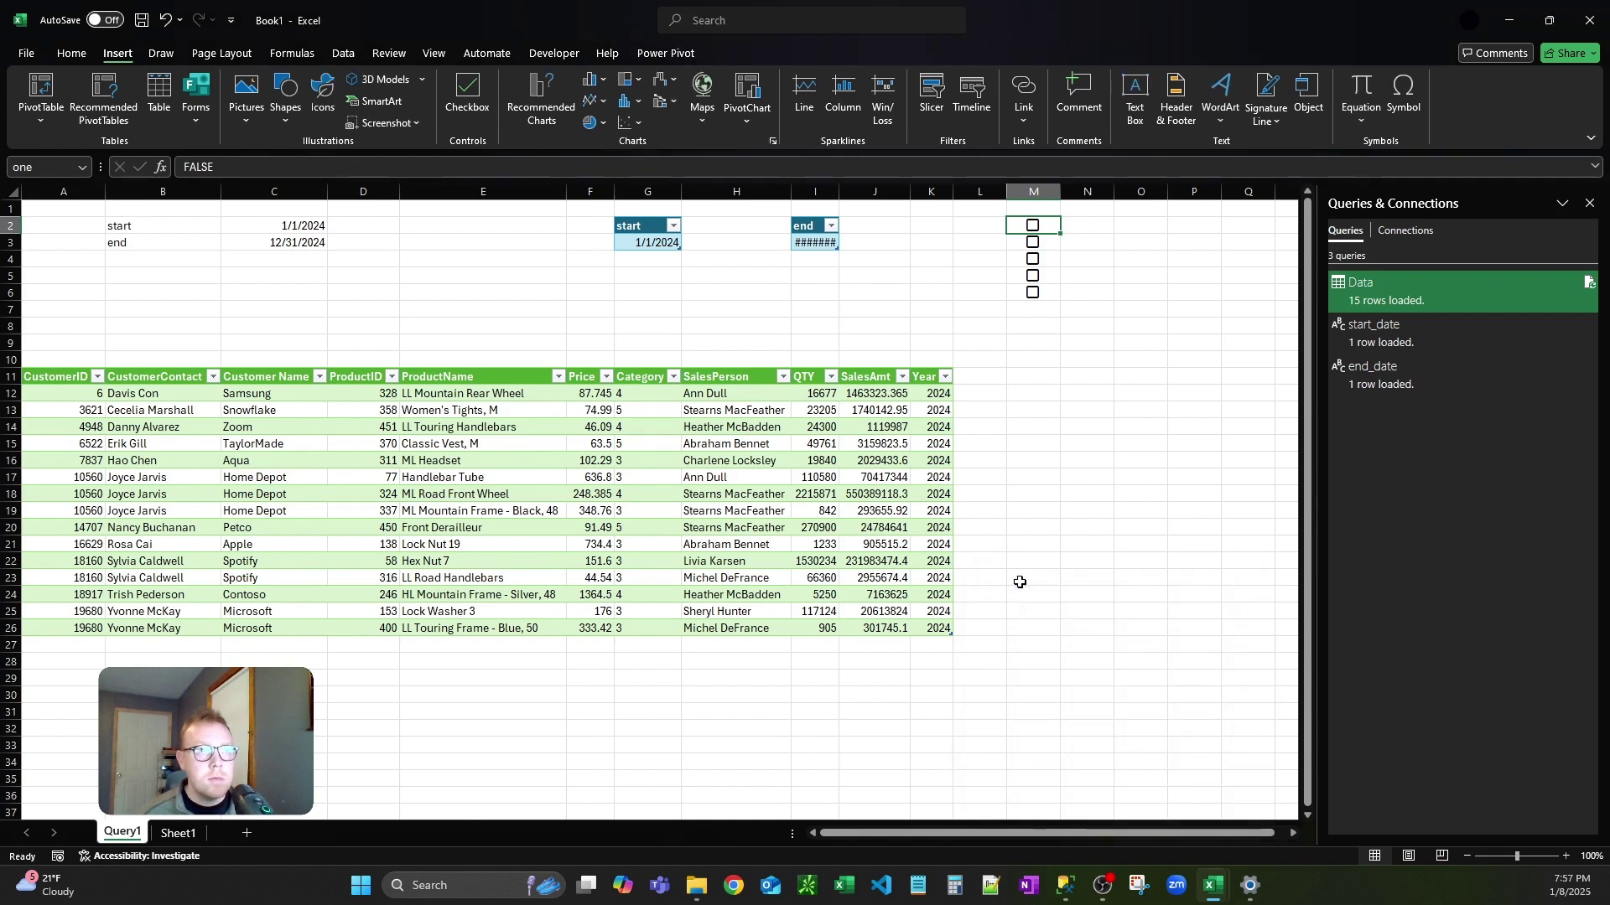
pyautogui.rightClick(1049, 243)
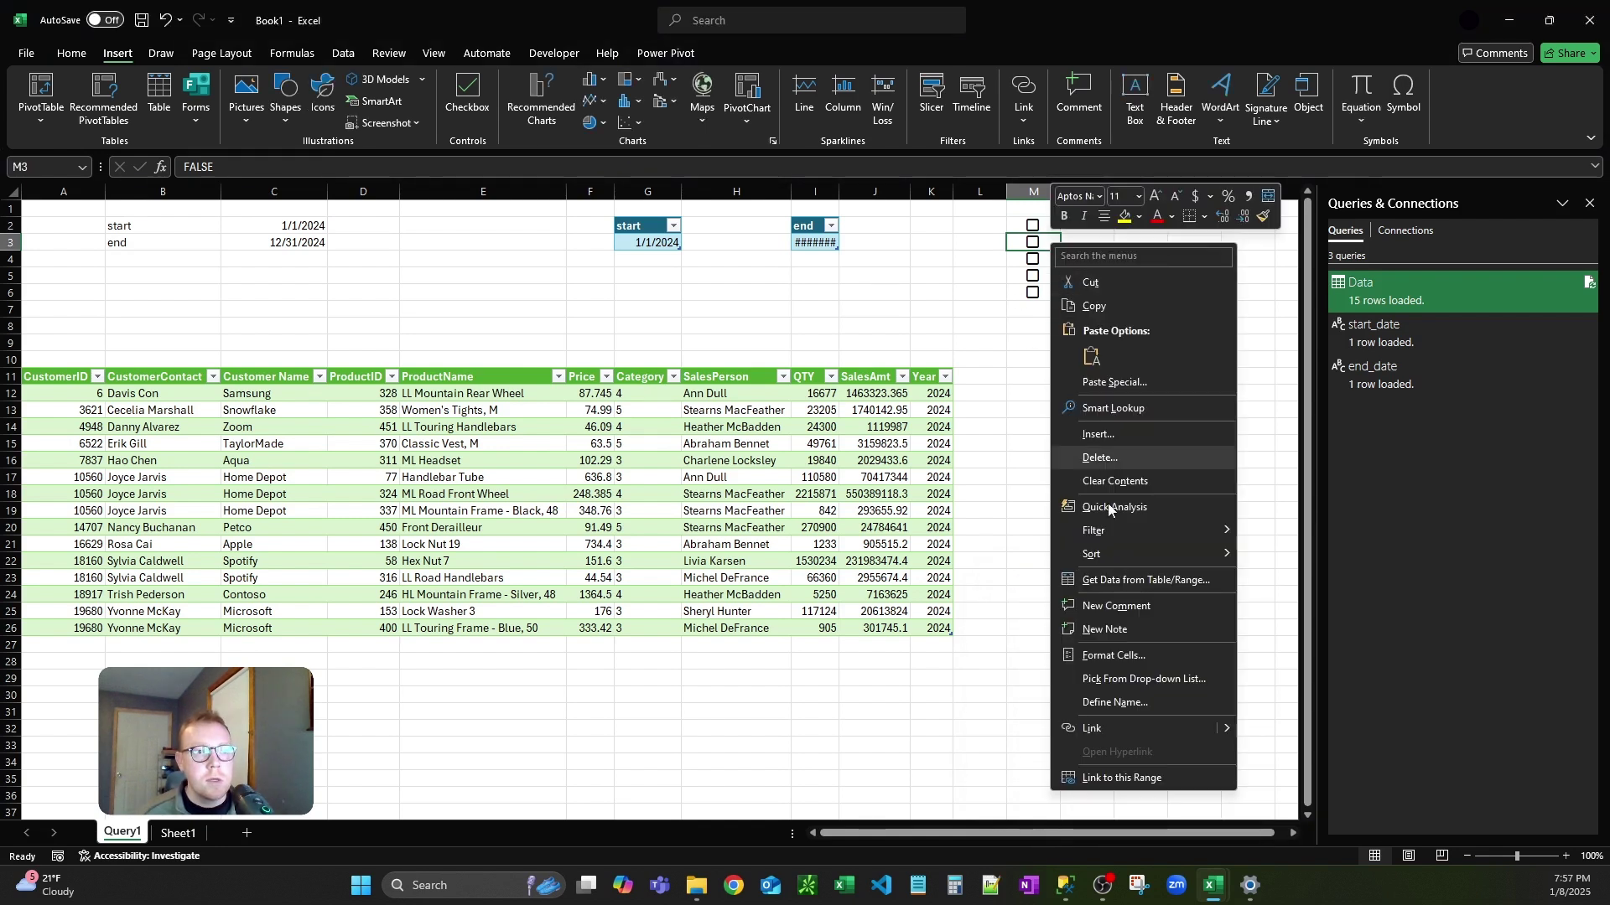
pyautogui.click(1127, 704)
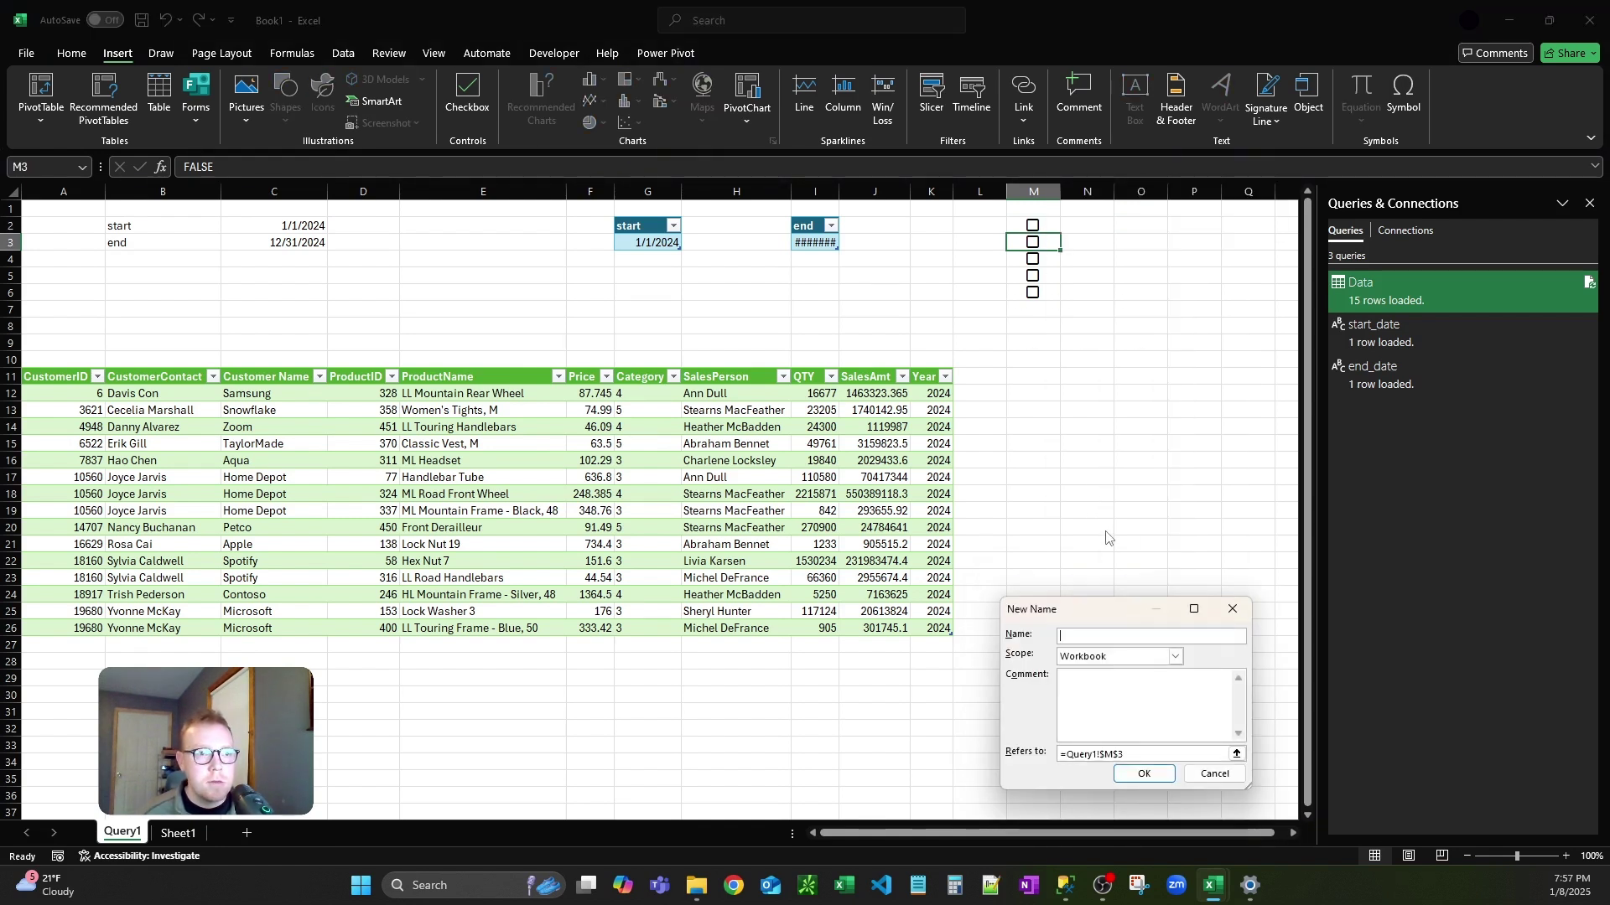
pyautogui.press('Return')
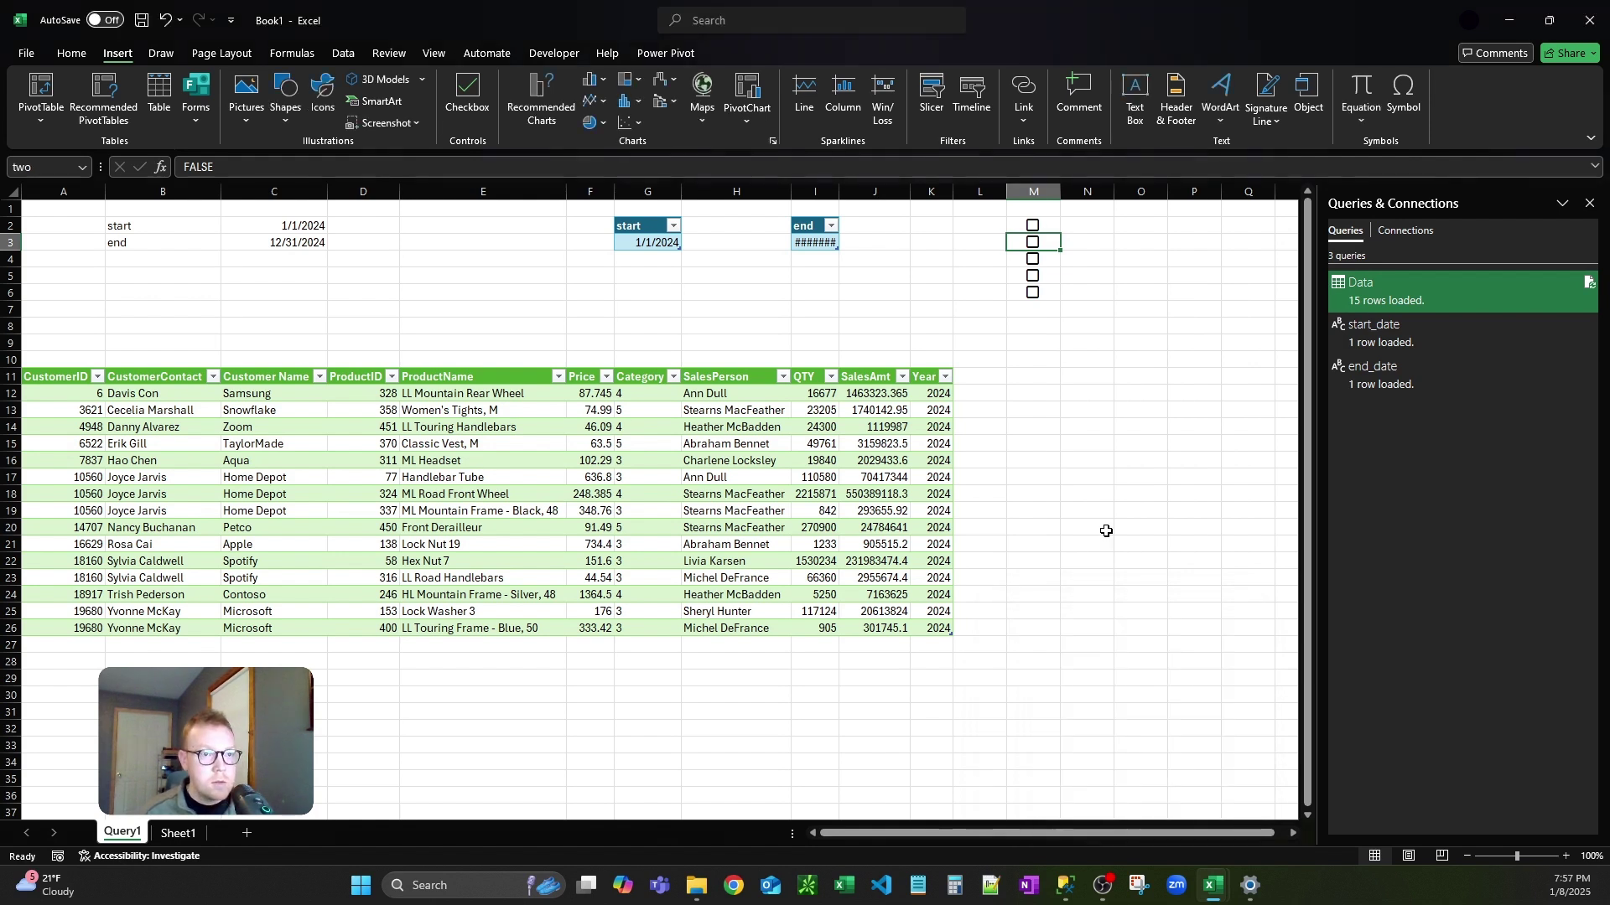
# - Reference the first two named checkboxes beside them by entering =one in N2 and =two in N3
pyautogui.click(1098, 235)
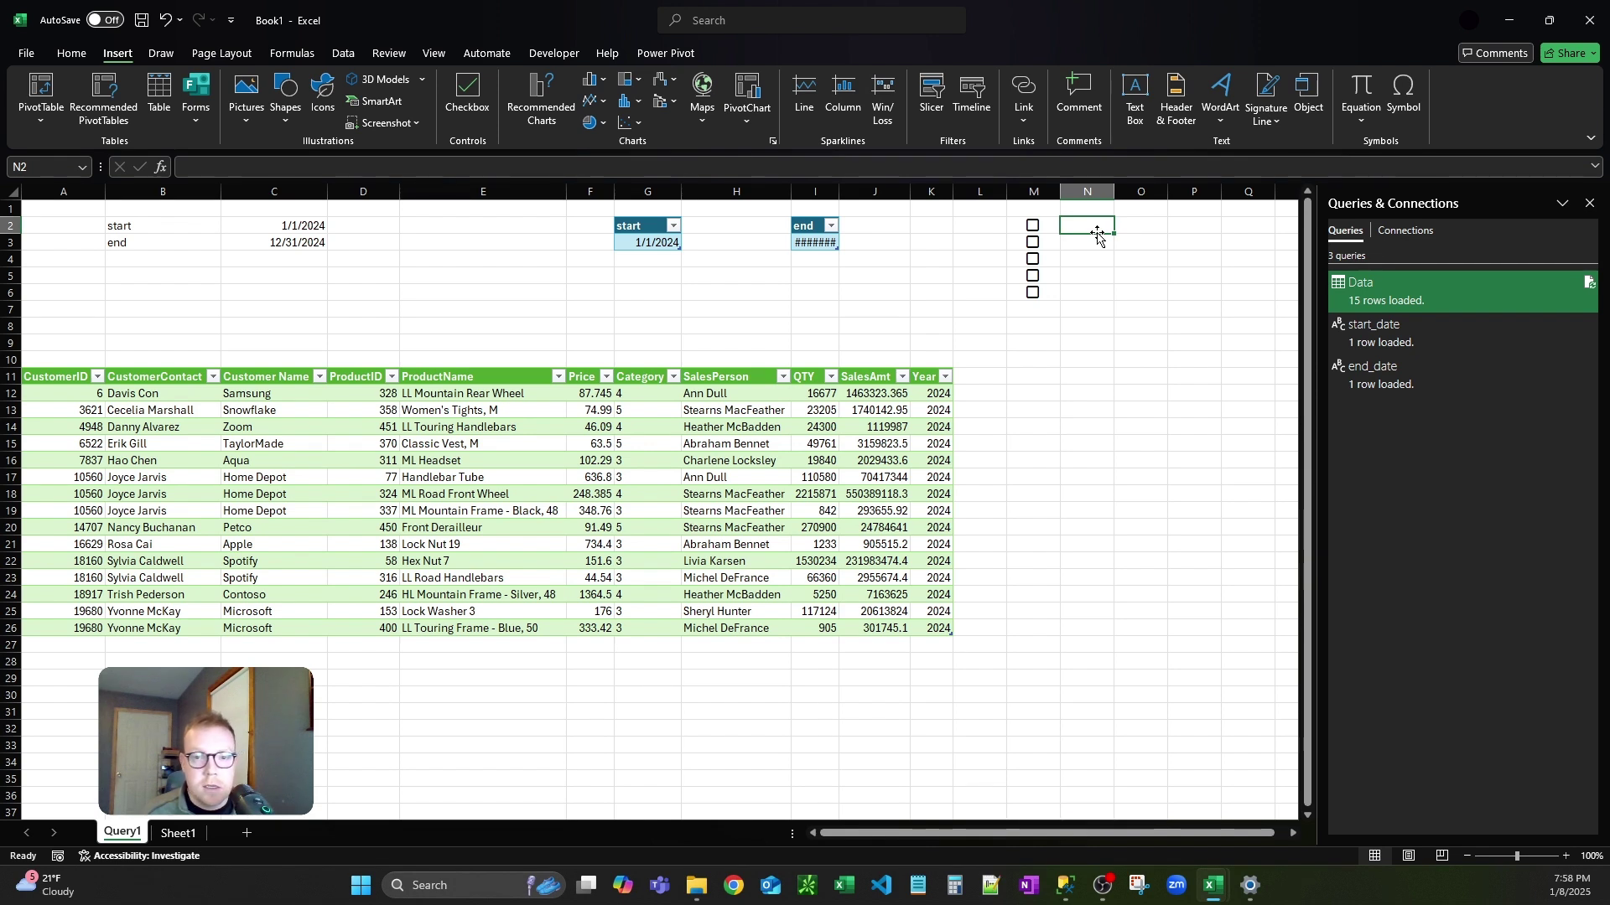
pyautogui.write('=')
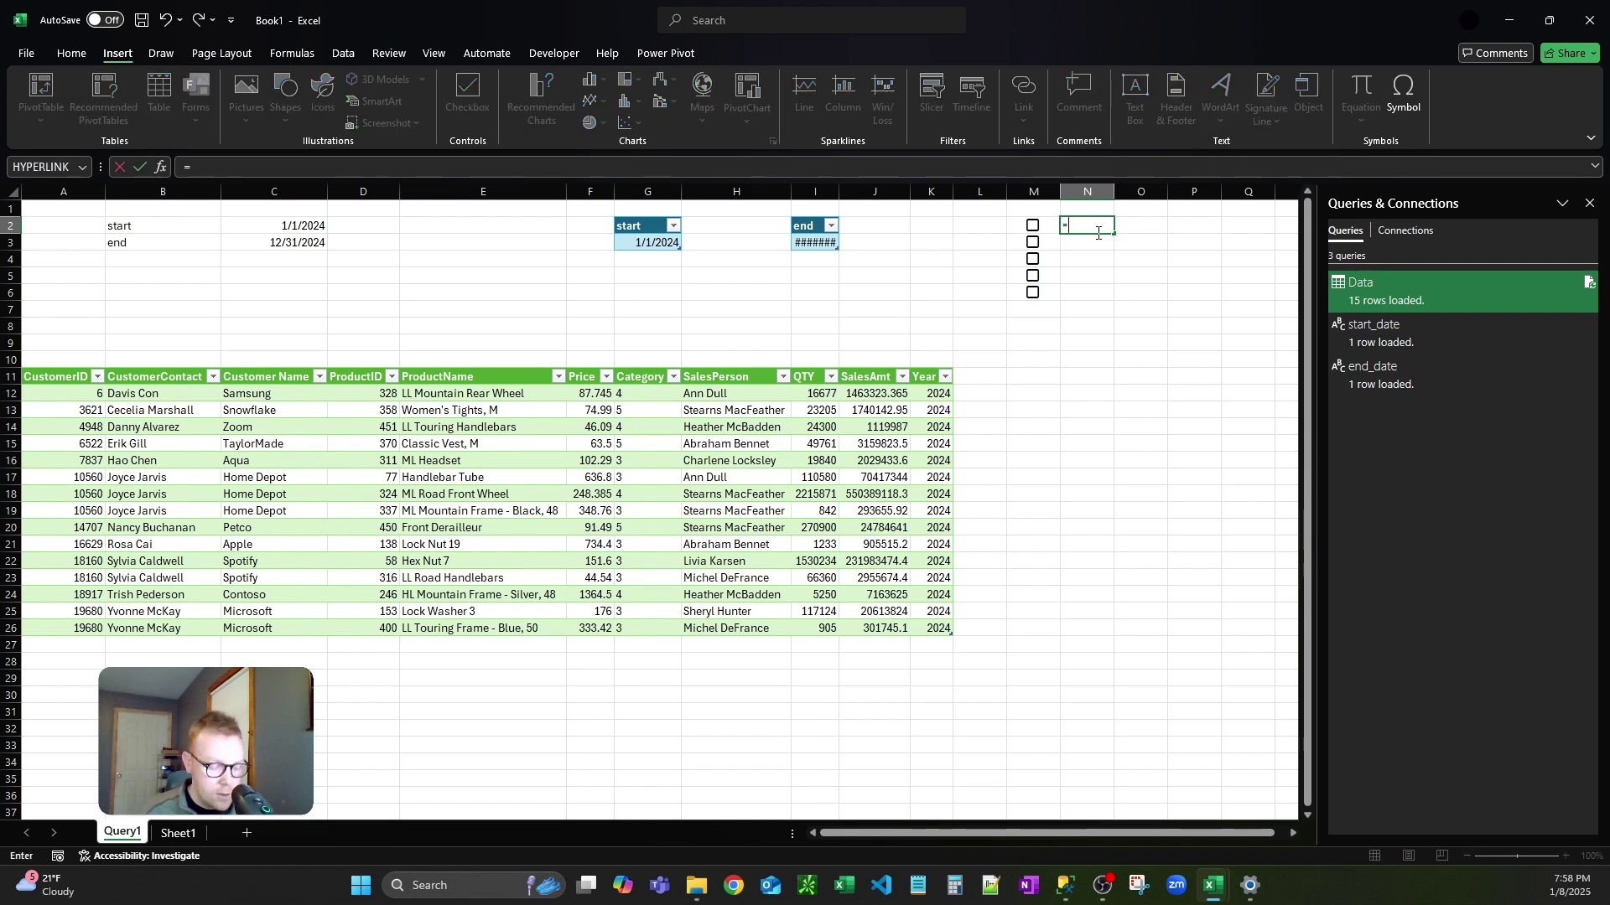
pyautogui.write('one')
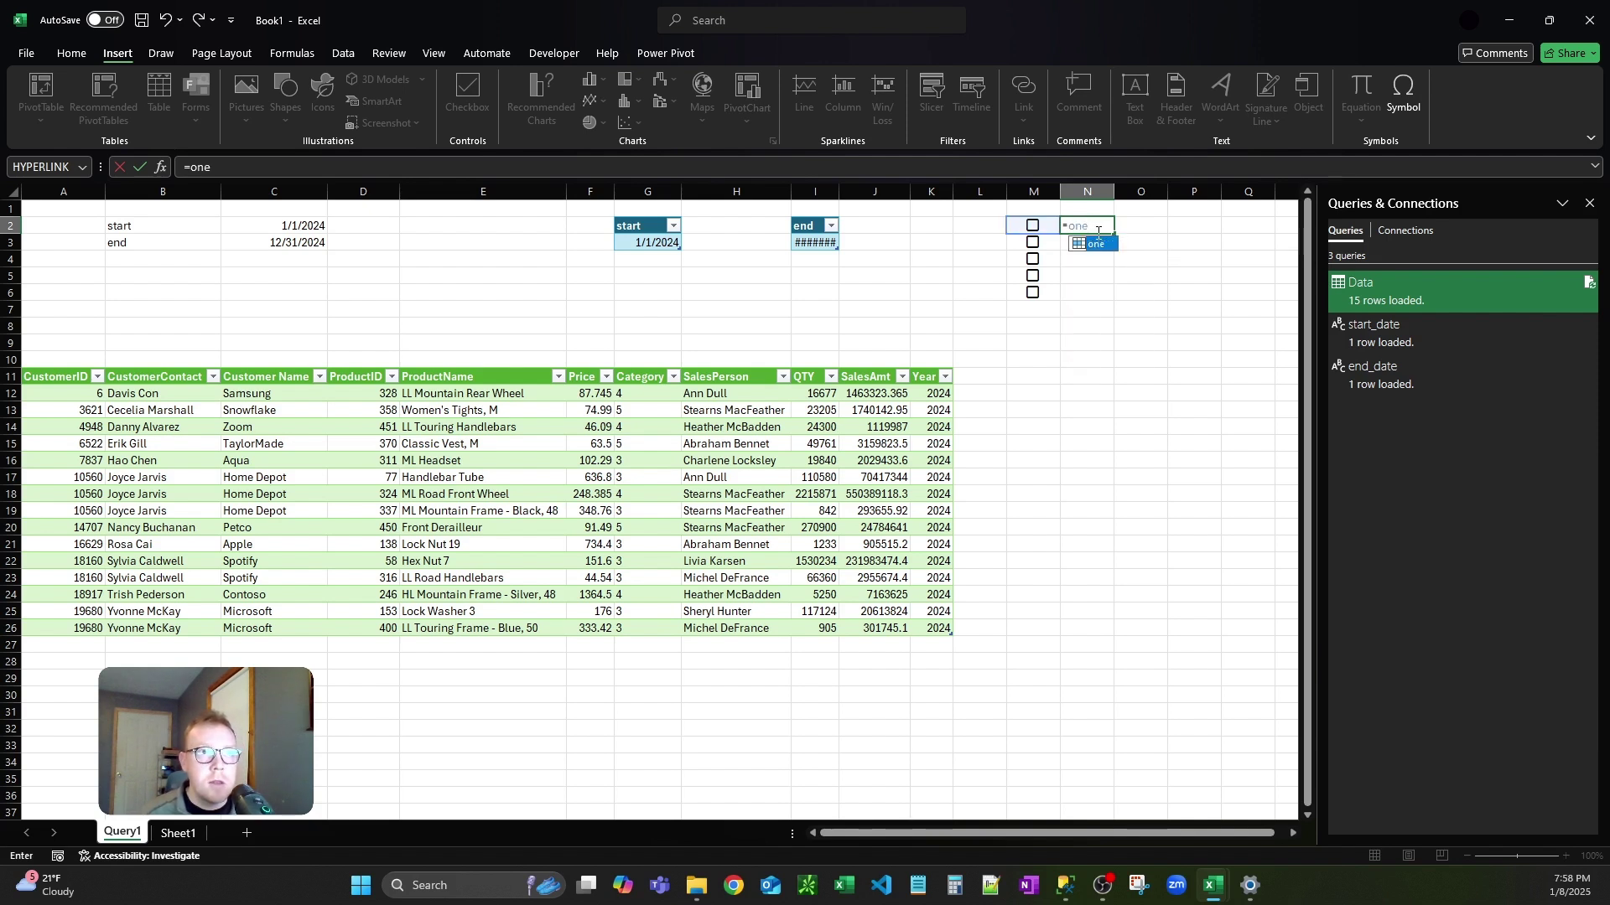
pyautogui.press('Escape')
pyautogui.press('Return')
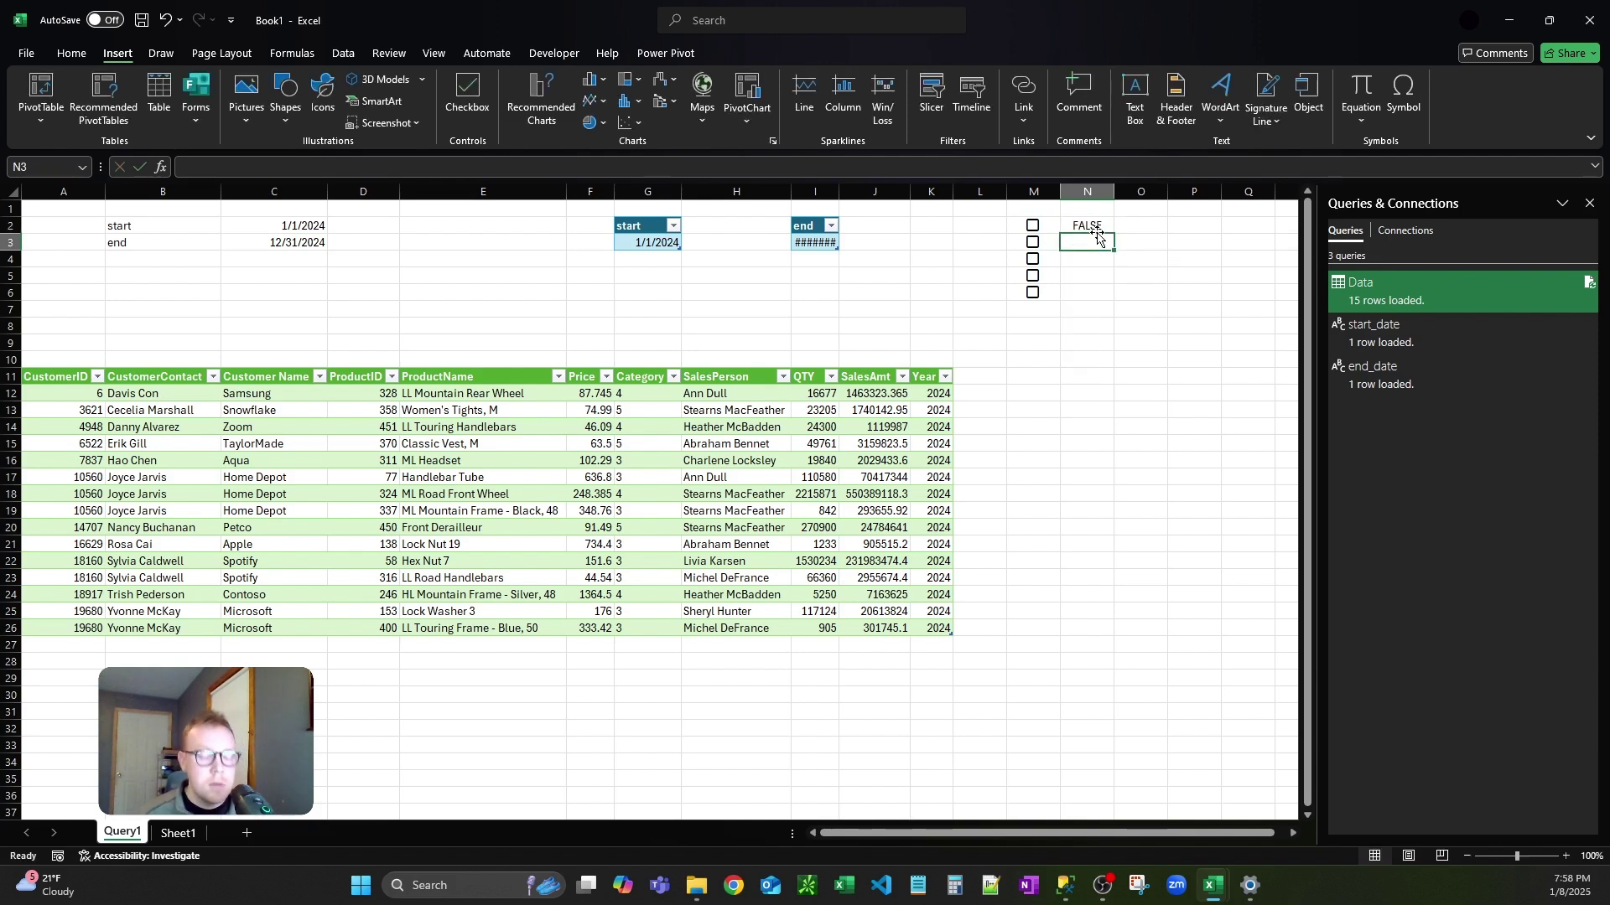
pyautogui.write('=two')
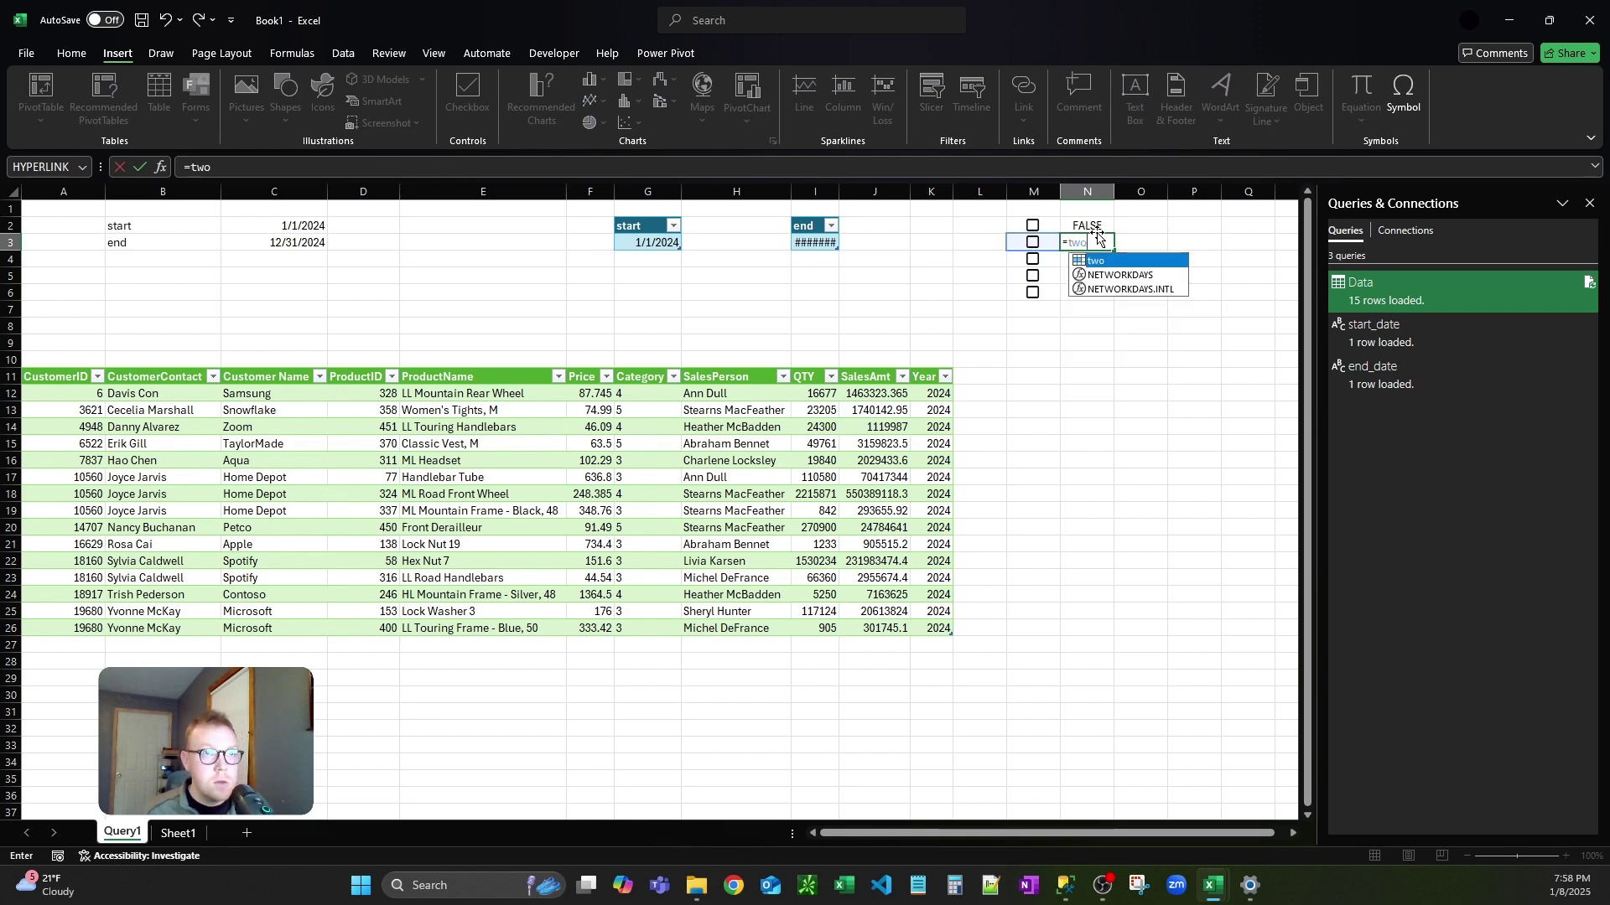
pyautogui.press('Return')
# - Reference the other named checkboxes by entering =three in N4, =four in N5 and =five in N6
pyautogui.write('=three')
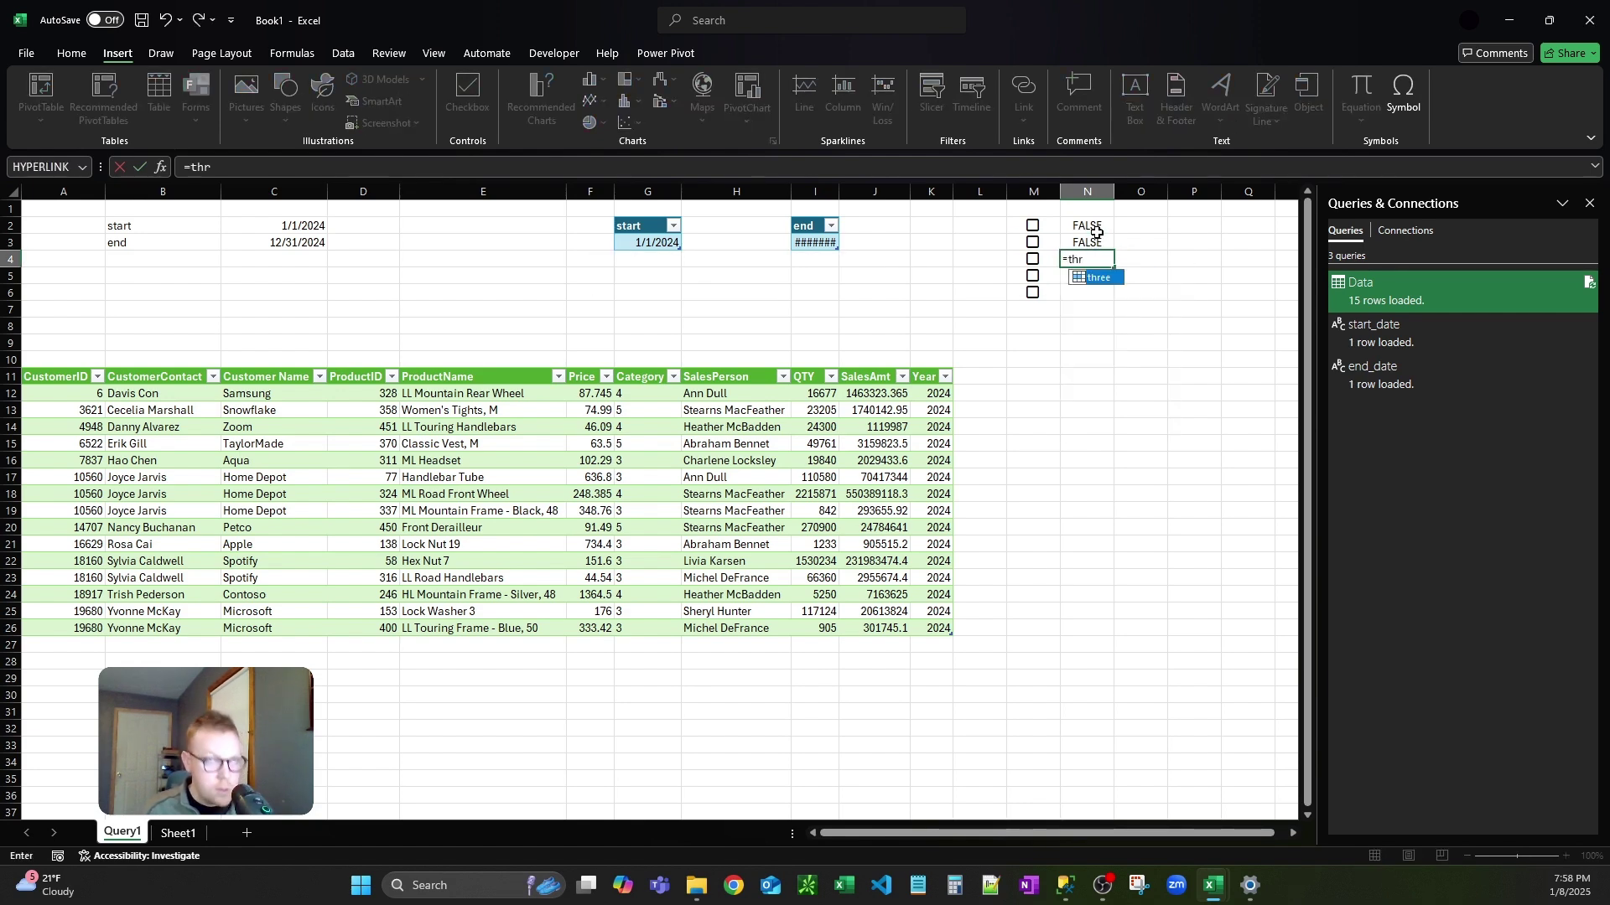
pyautogui.press('Return')
pyautogui.press('Up')
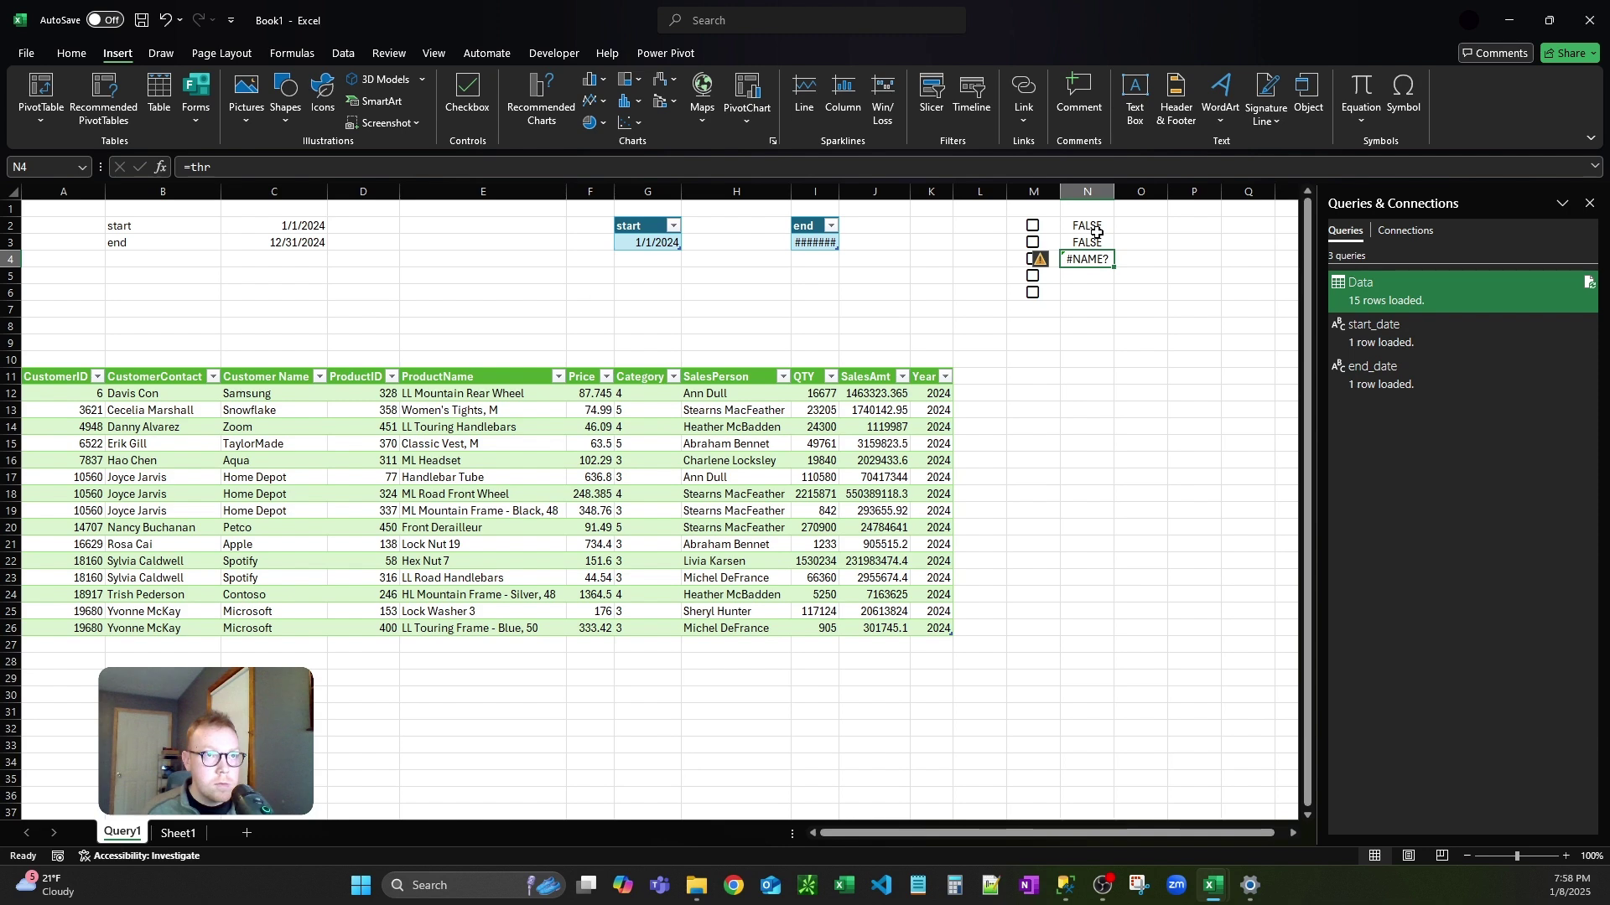
pyautogui.write('=three')
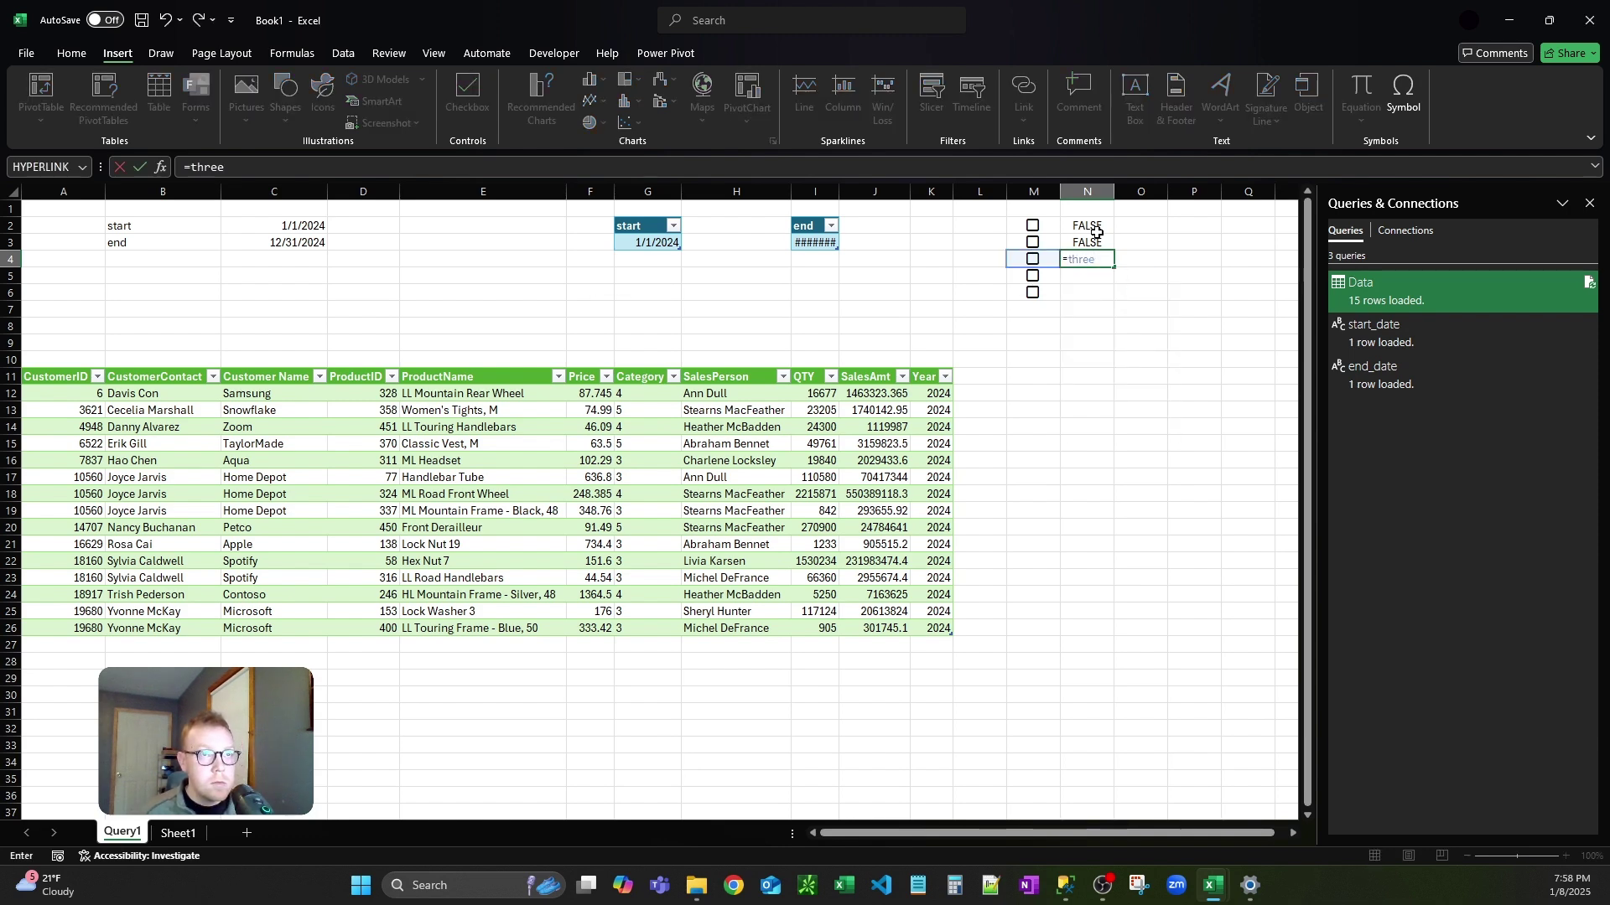
pyautogui.press('Return')
pyautogui.write('=four')
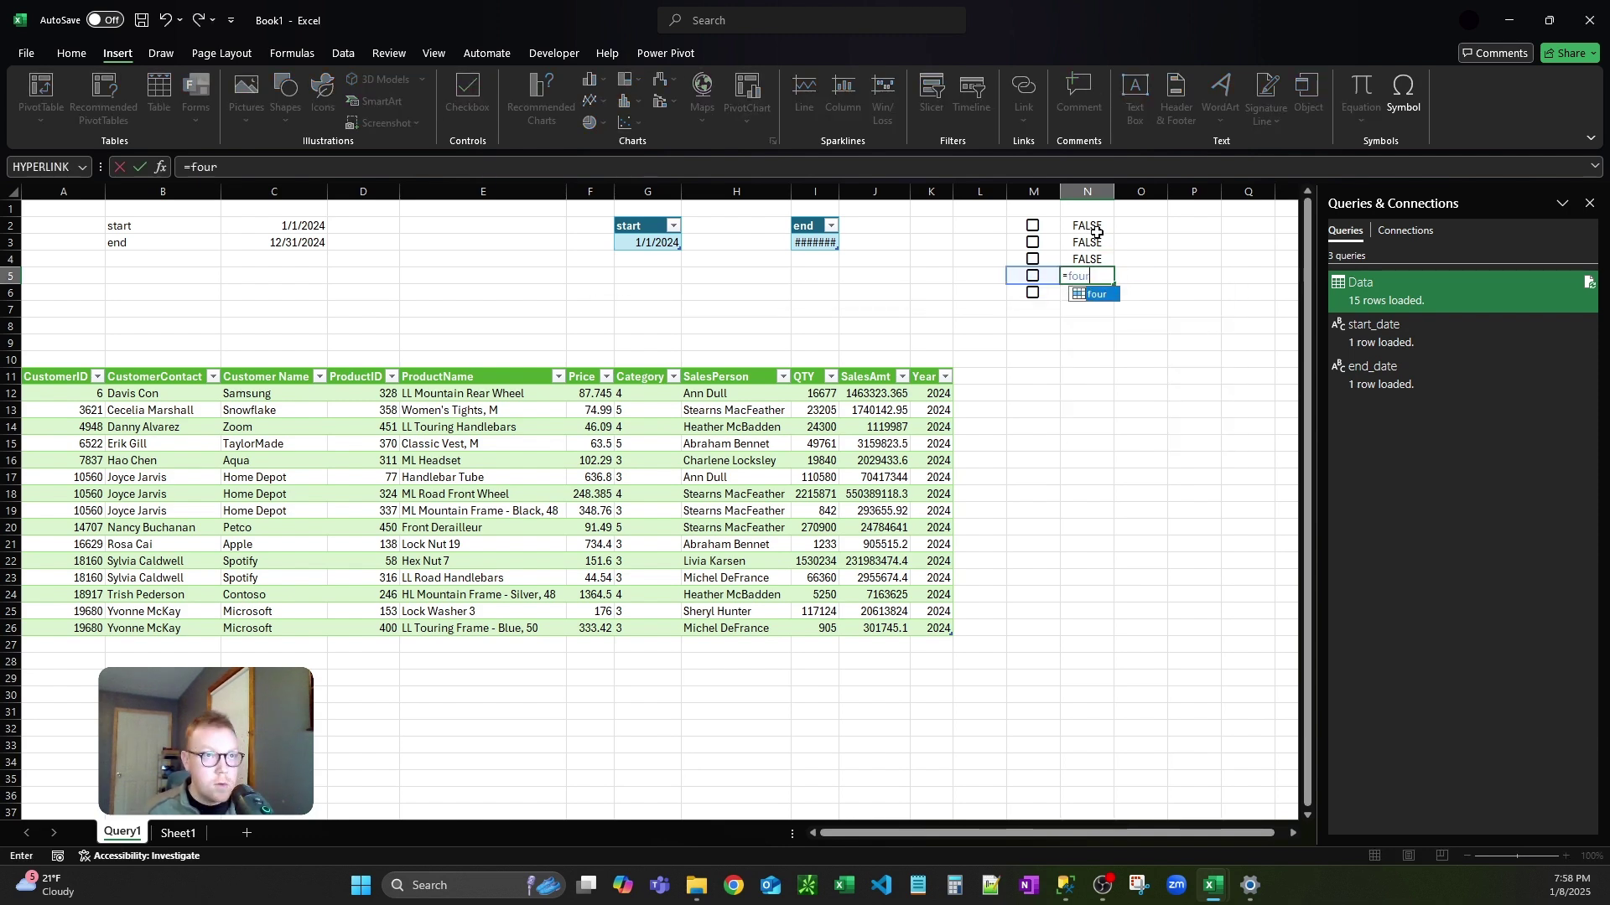
pyautogui.press('Return')
pyautogui.write('=g')
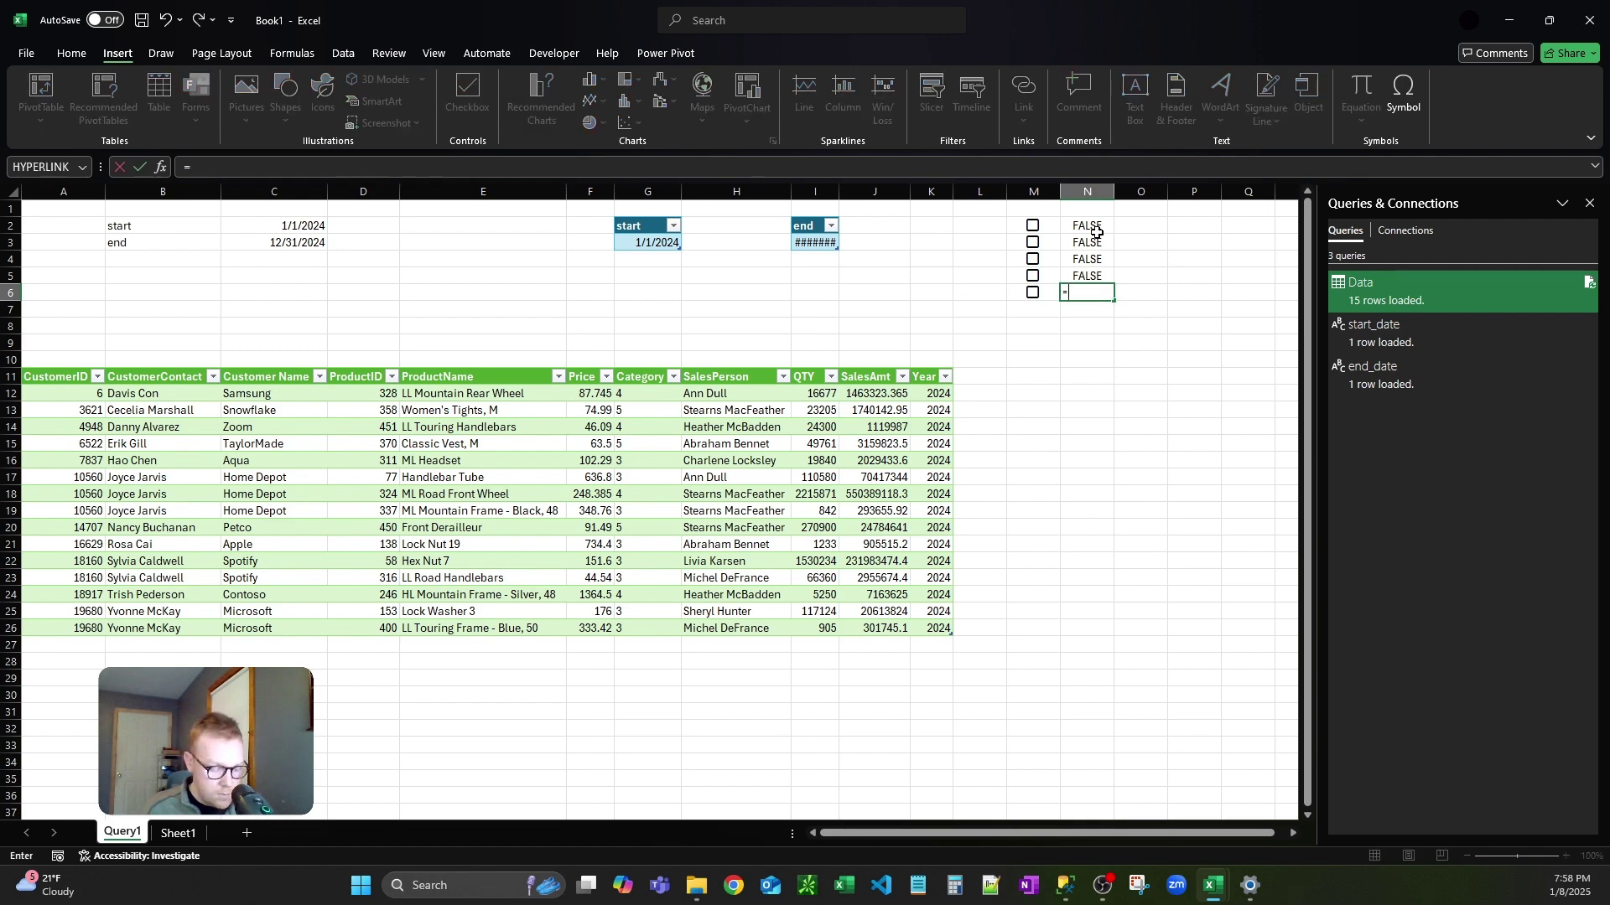
pyautogui.press('BackSpace')
pyautogui.write('five')
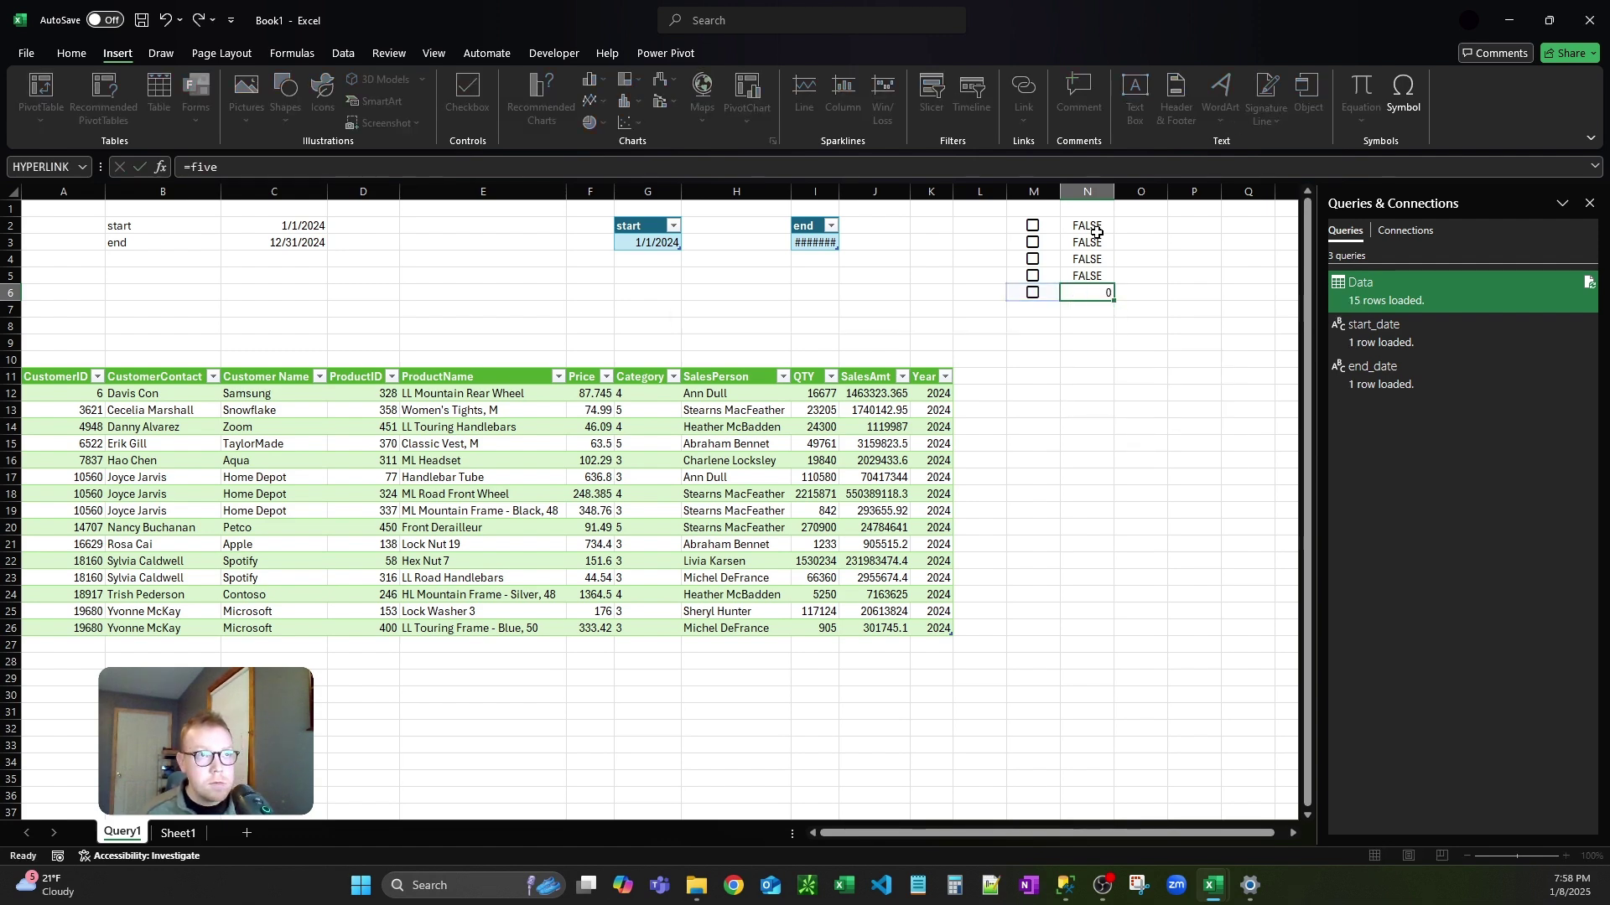
pyautogui.hotkey('ctrl', 'Return')
# - Tick the second and fourth checkboxes, in cells M3 and M5
pyautogui.click(1033, 242)
pyautogui.click(1033, 276)
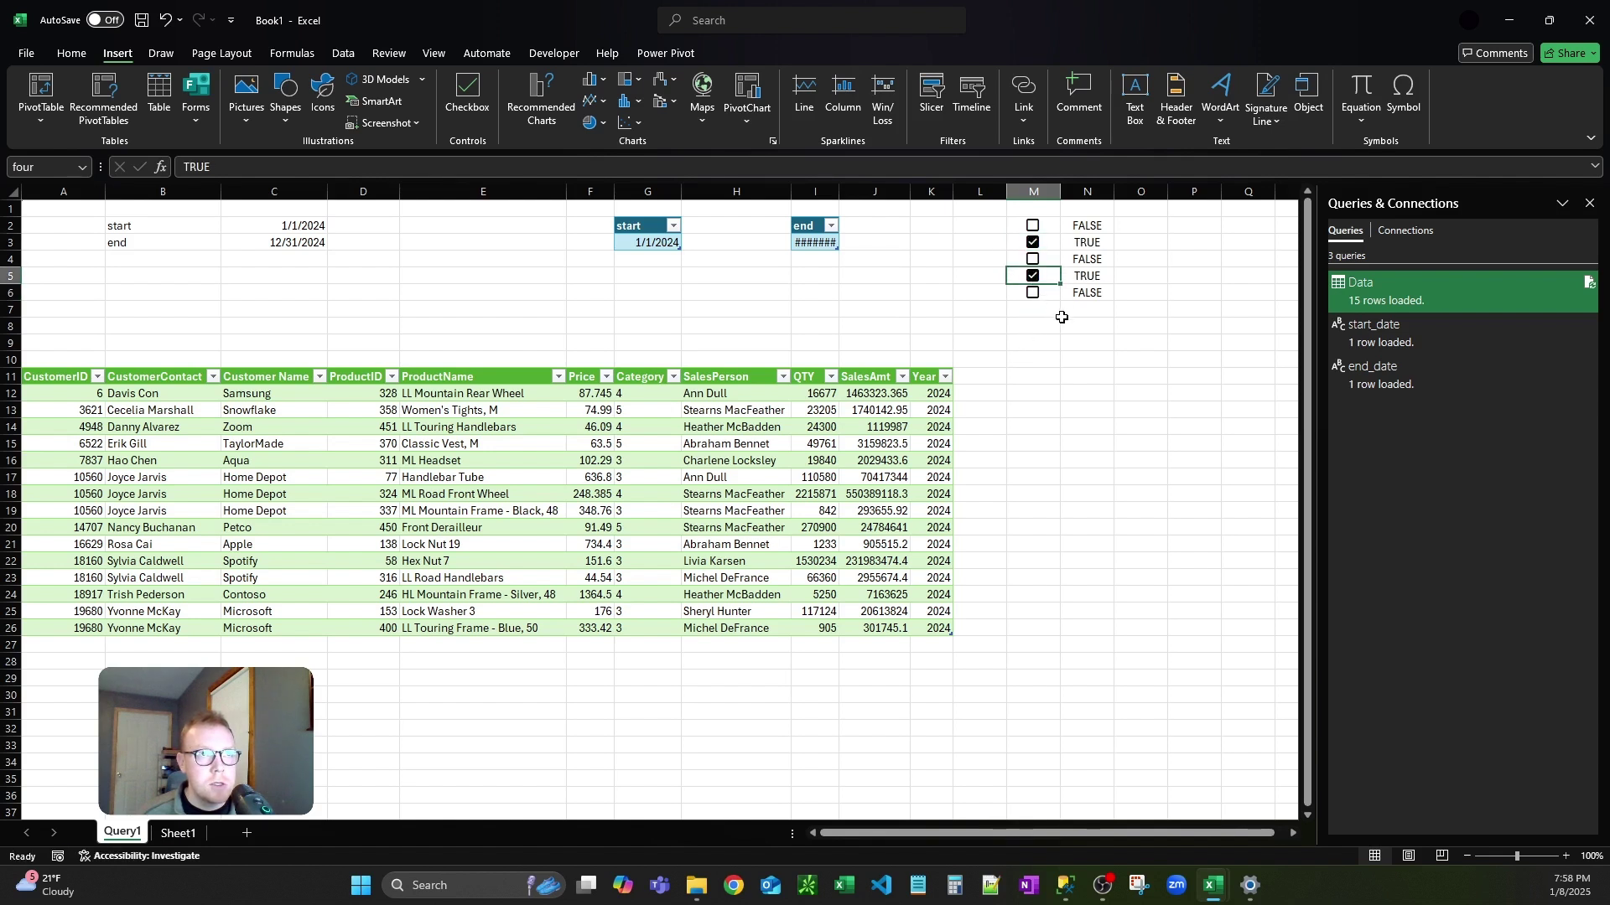
pyautogui.click(1078, 357)
pyautogui.click(1136, 225)
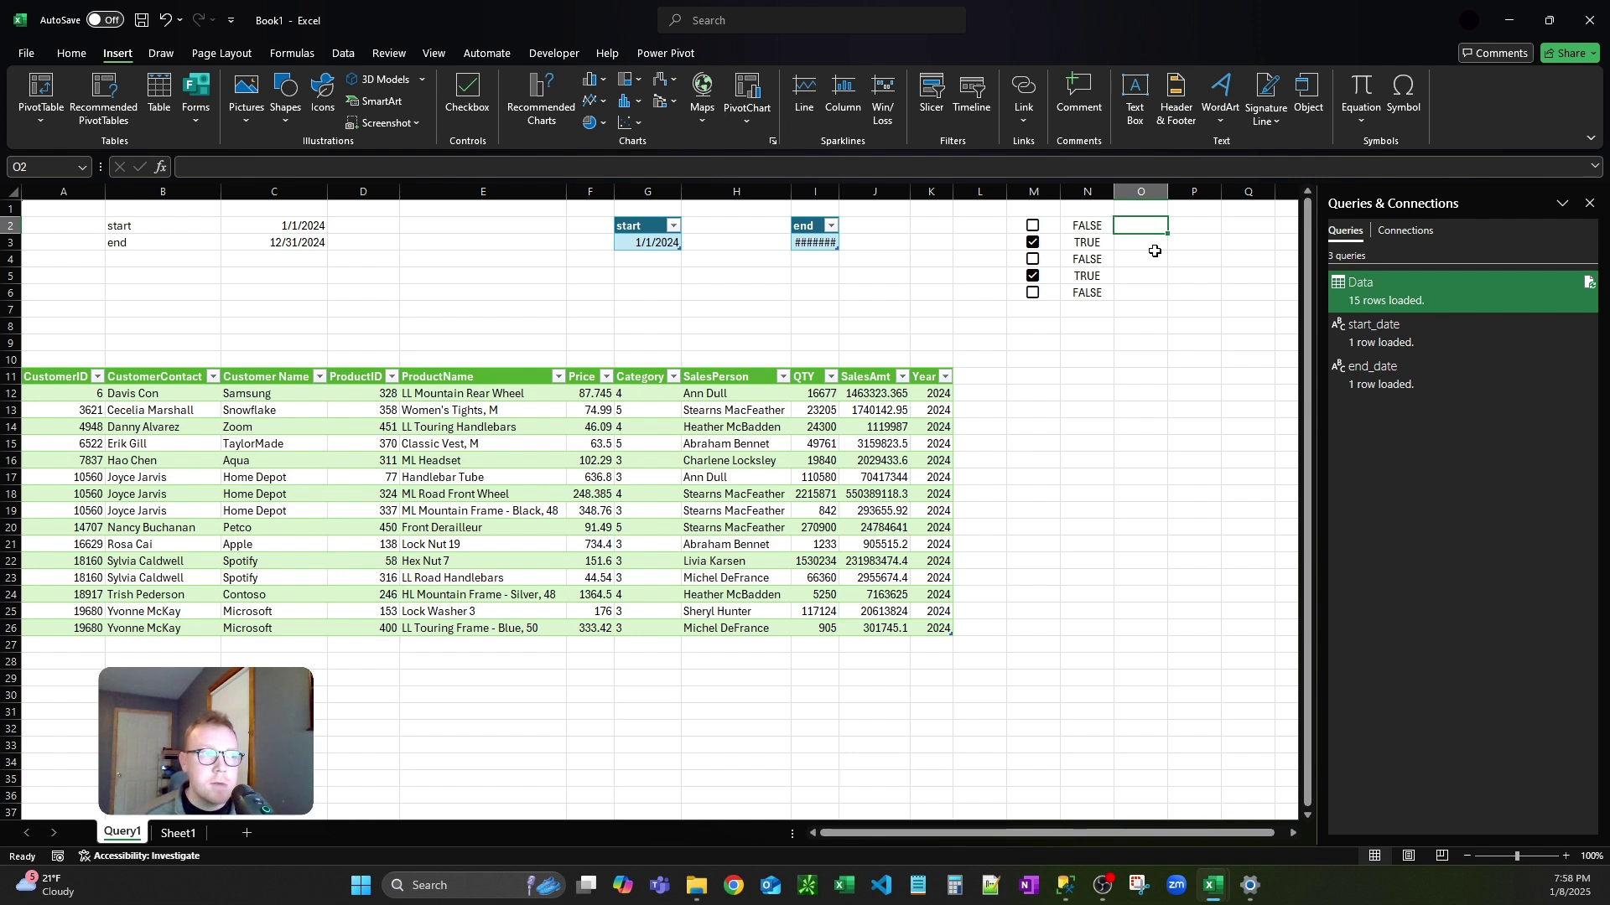
# - Examine the Category column's values and its filter list without applying a filter
pyautogui.moveTo(658, 394); pyautogui.dragTo(662, 445)
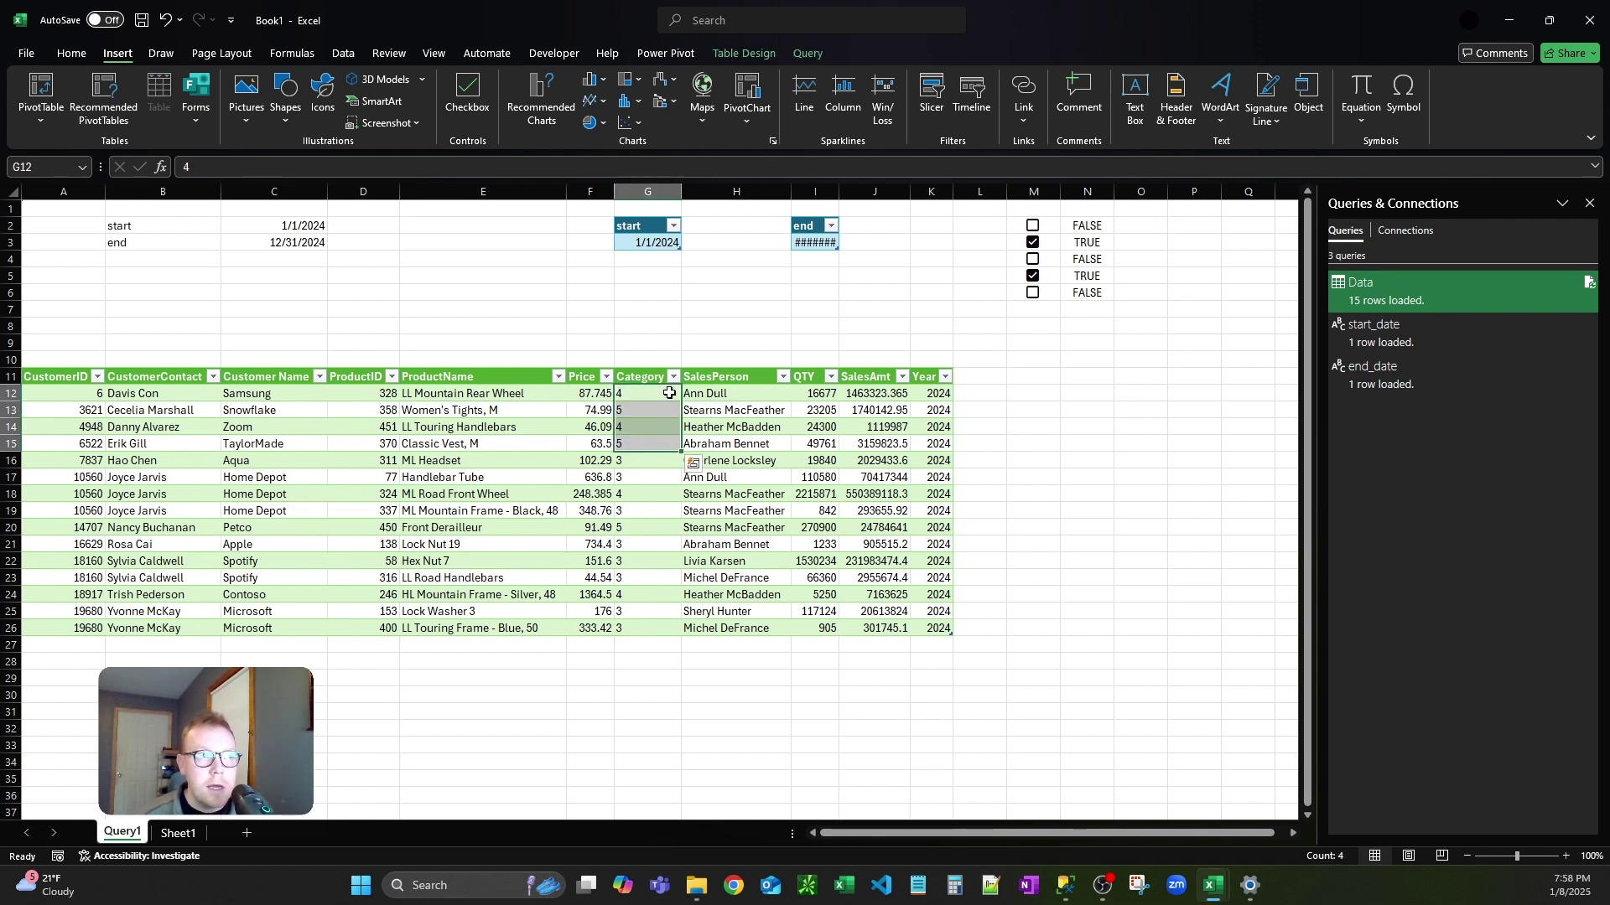
pyautogui.click(674, 377)
pyautogui.click(610, 748)
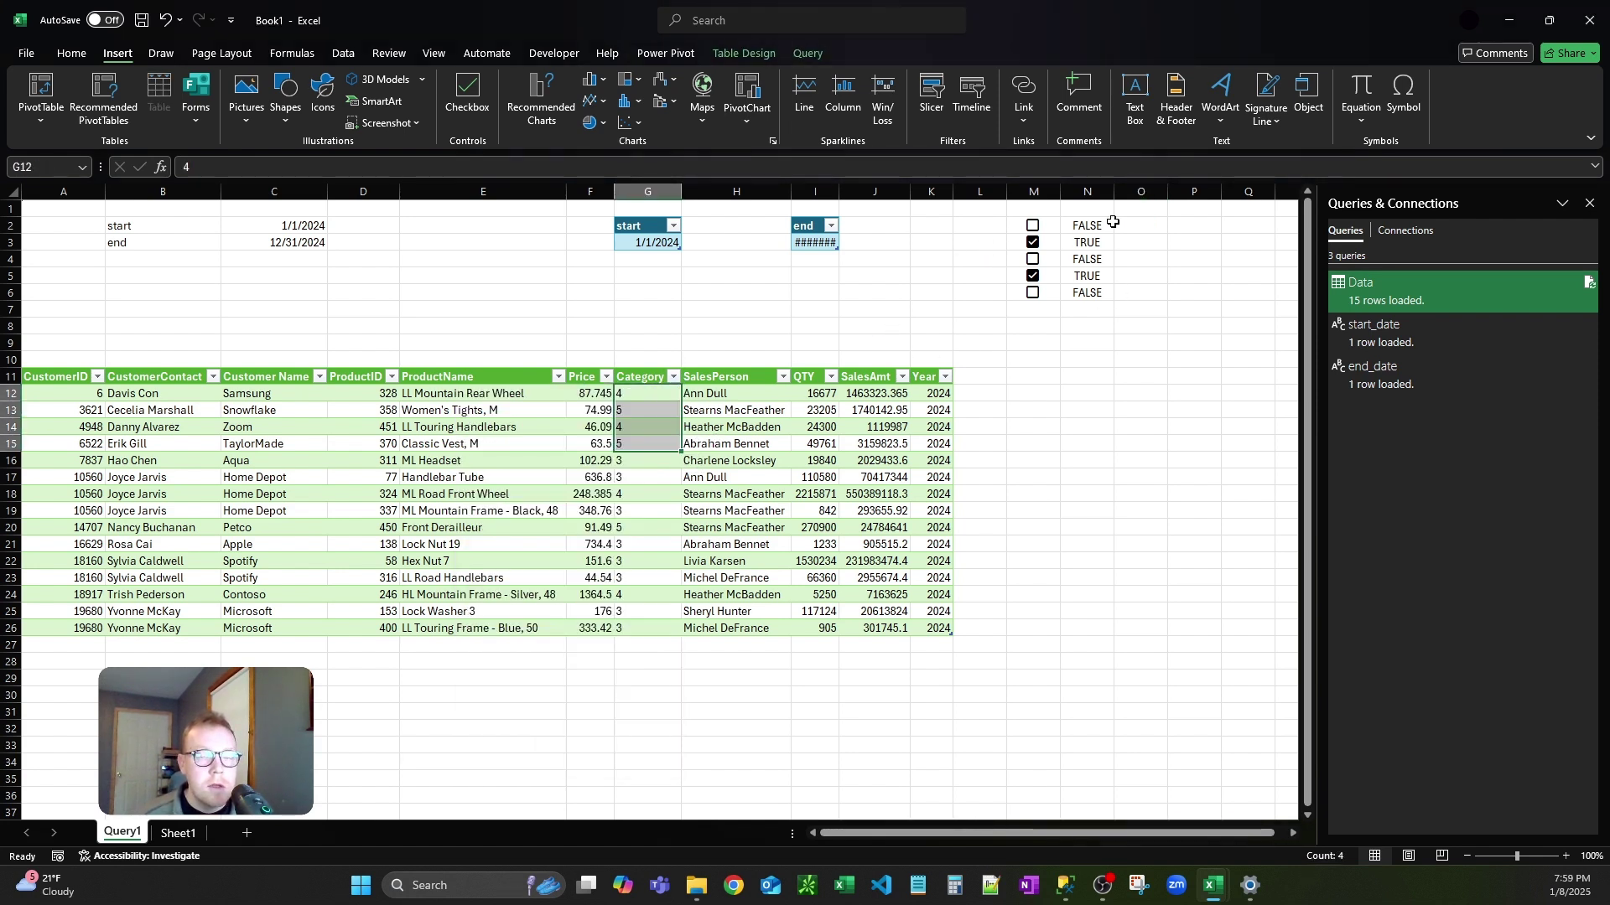
# - Enter =IF(N2=TRUE,"1","") in cell O2 so the first checkbox returns its category number
pyautogui.click(1204, 269)
pyautogui.click(1135, 225)
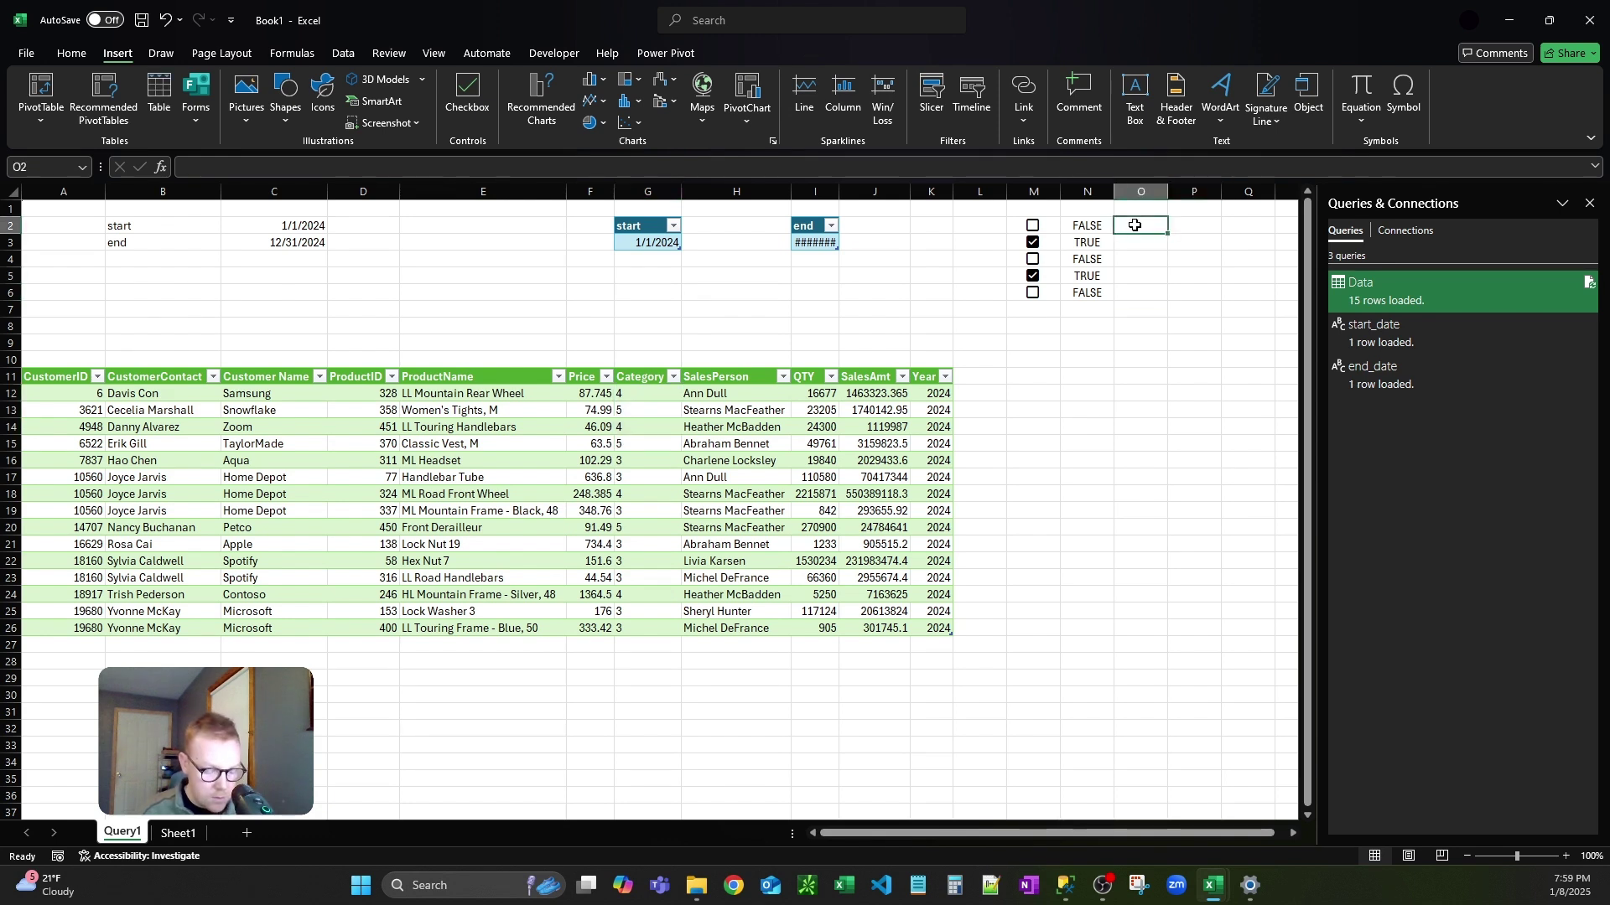
pyautogui.write('=')
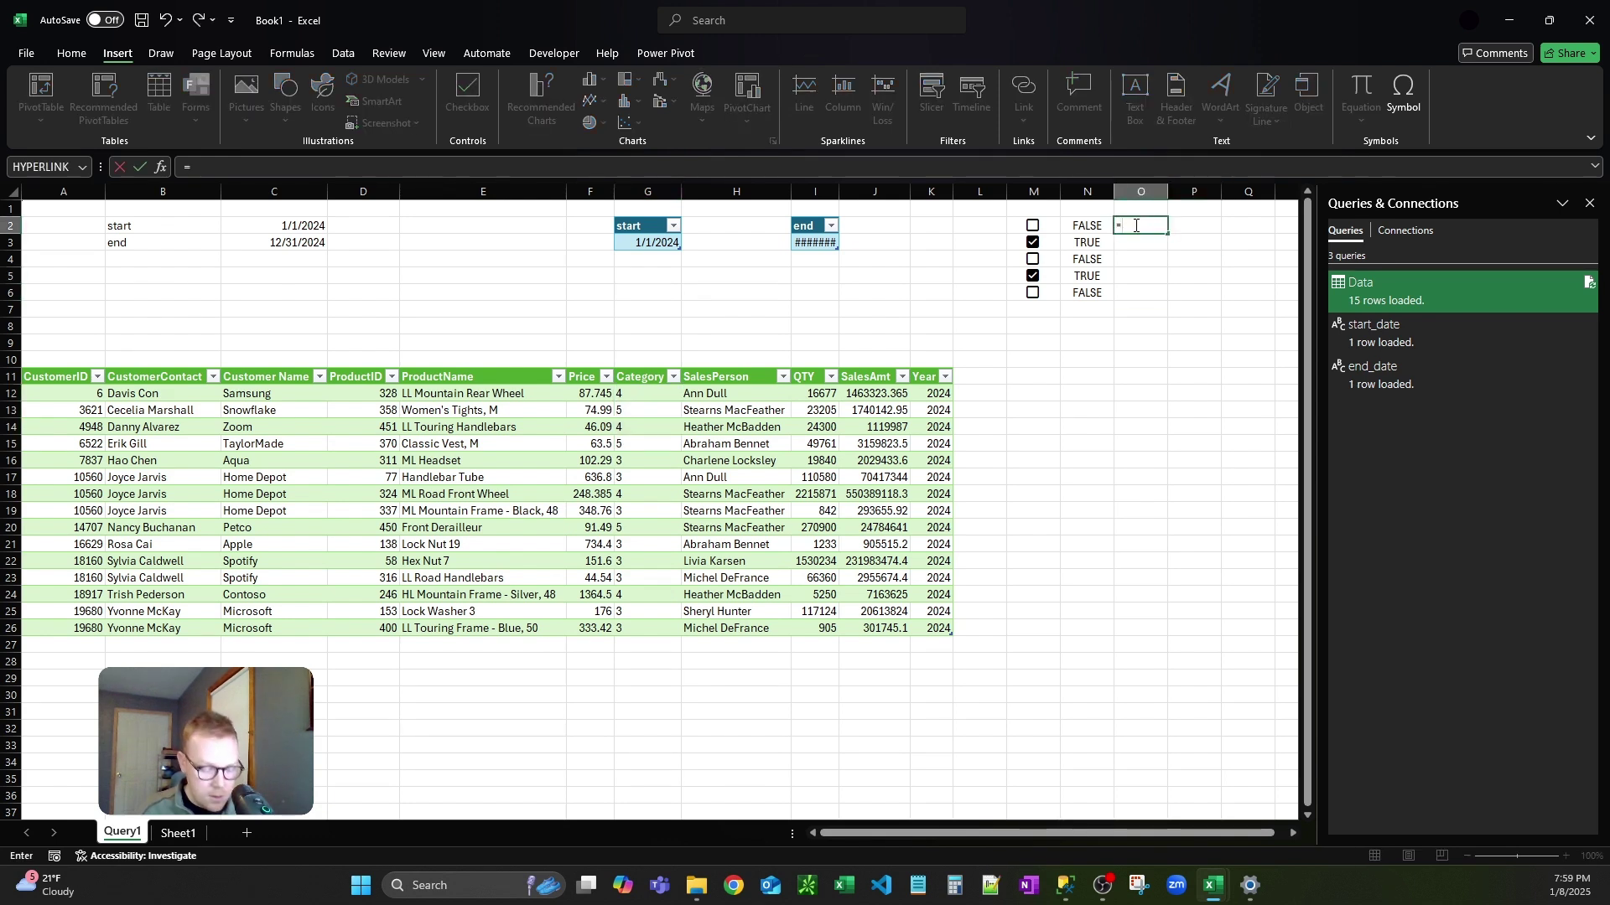
pyautogui.write('if(')
pyautogui.press('Left')
pyautogui.write('+')
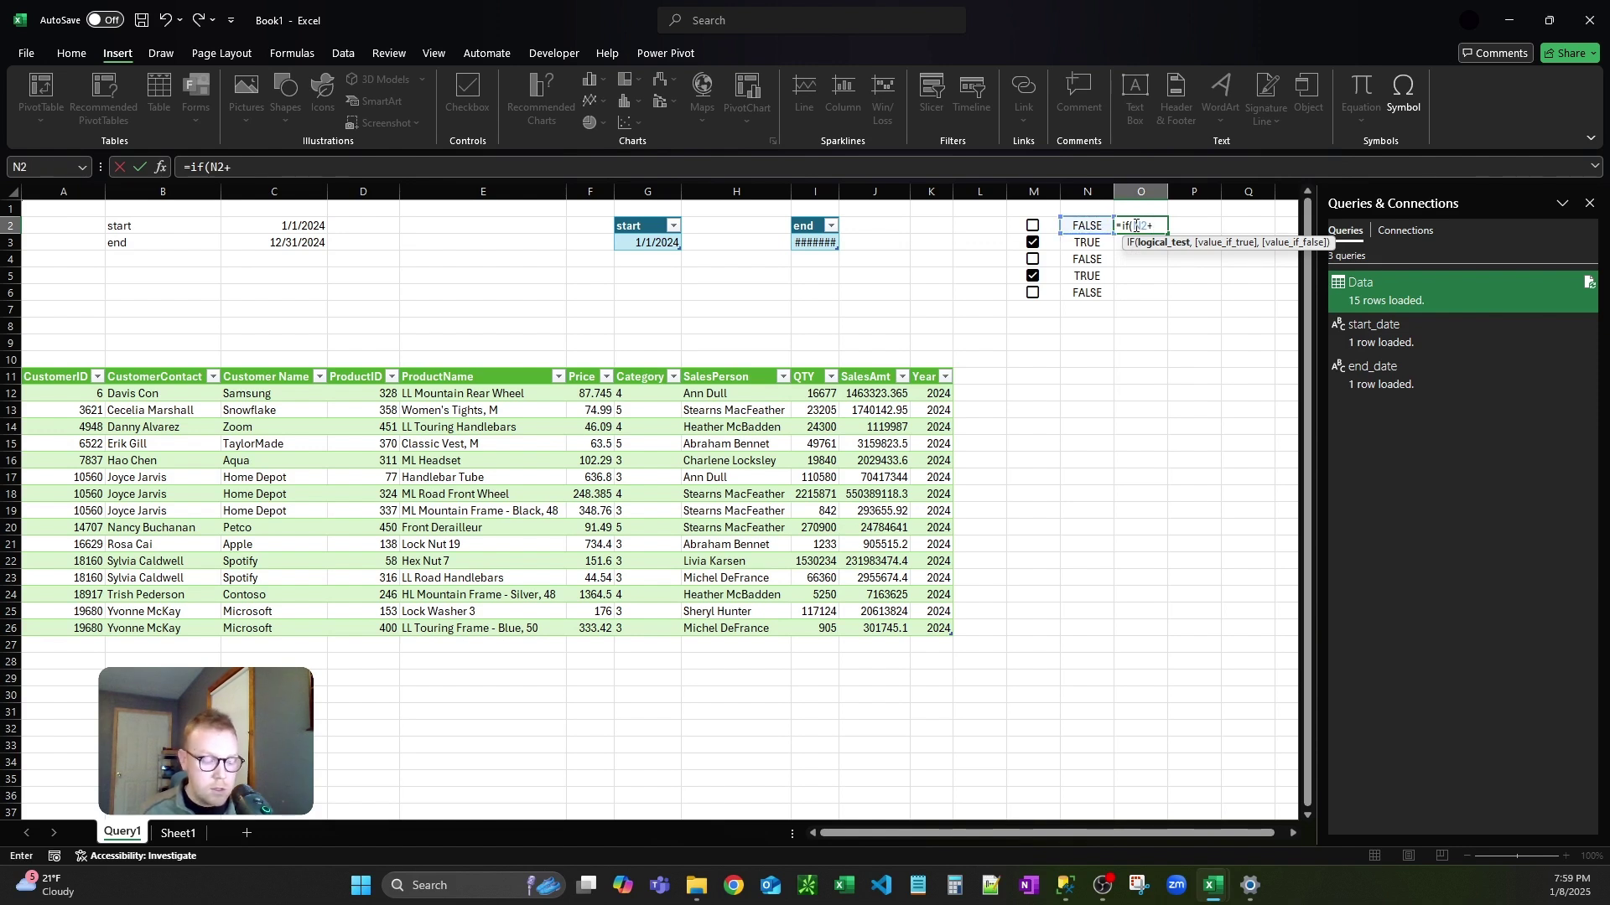
pyautogui.write('t')
pyautogui.press('BackSpace')
pyautogui.press('BackSpace')
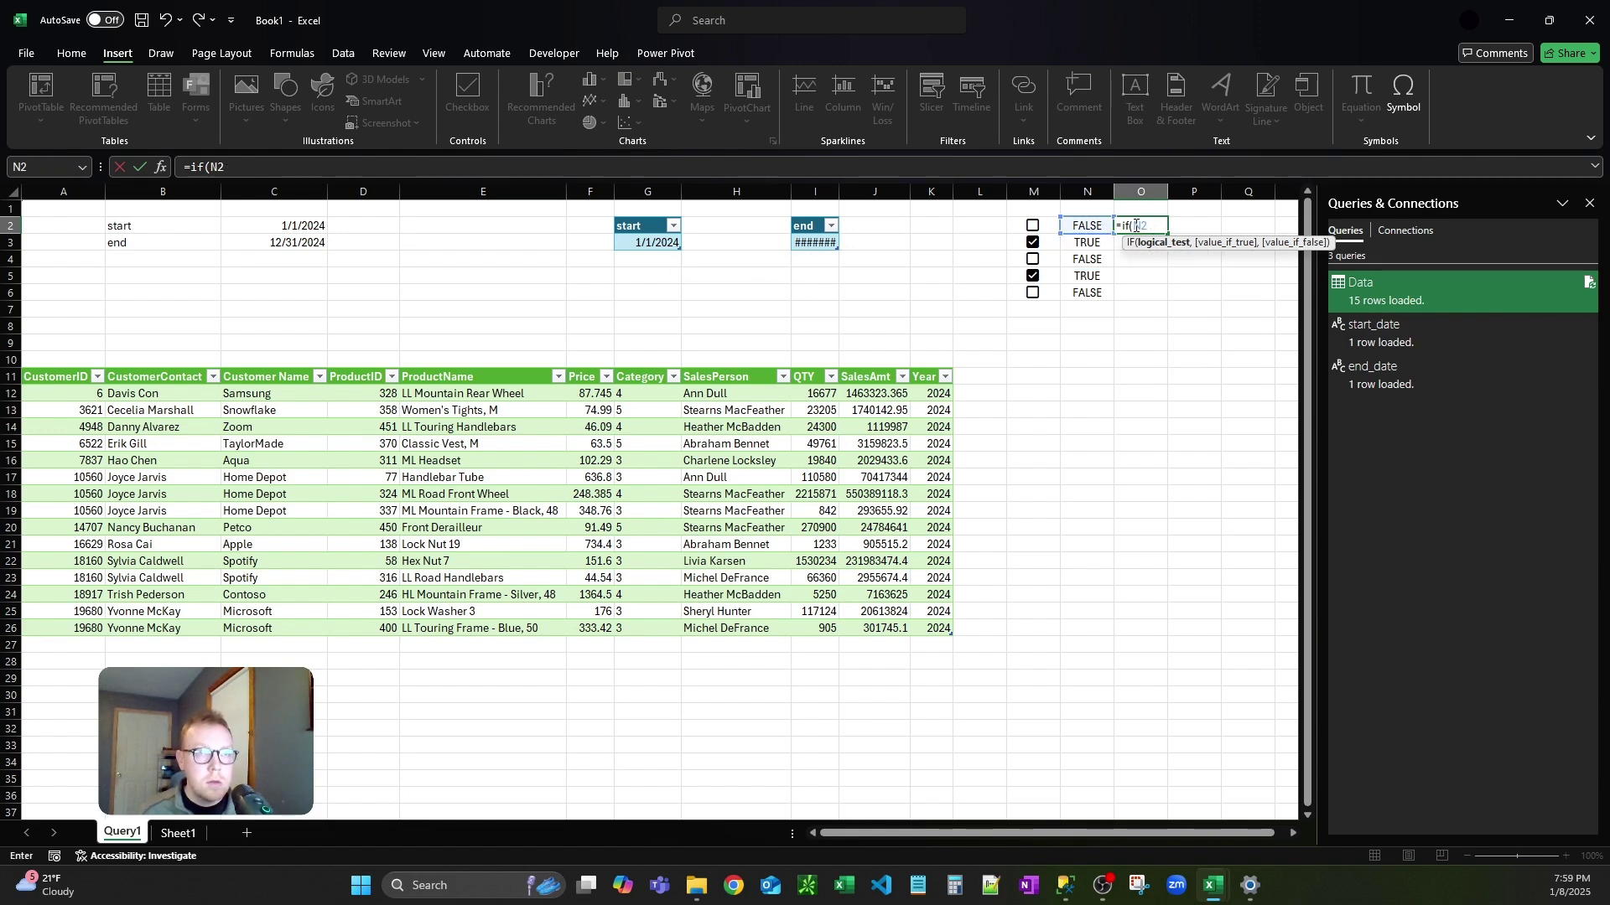
pyautogui.write('=Tr')
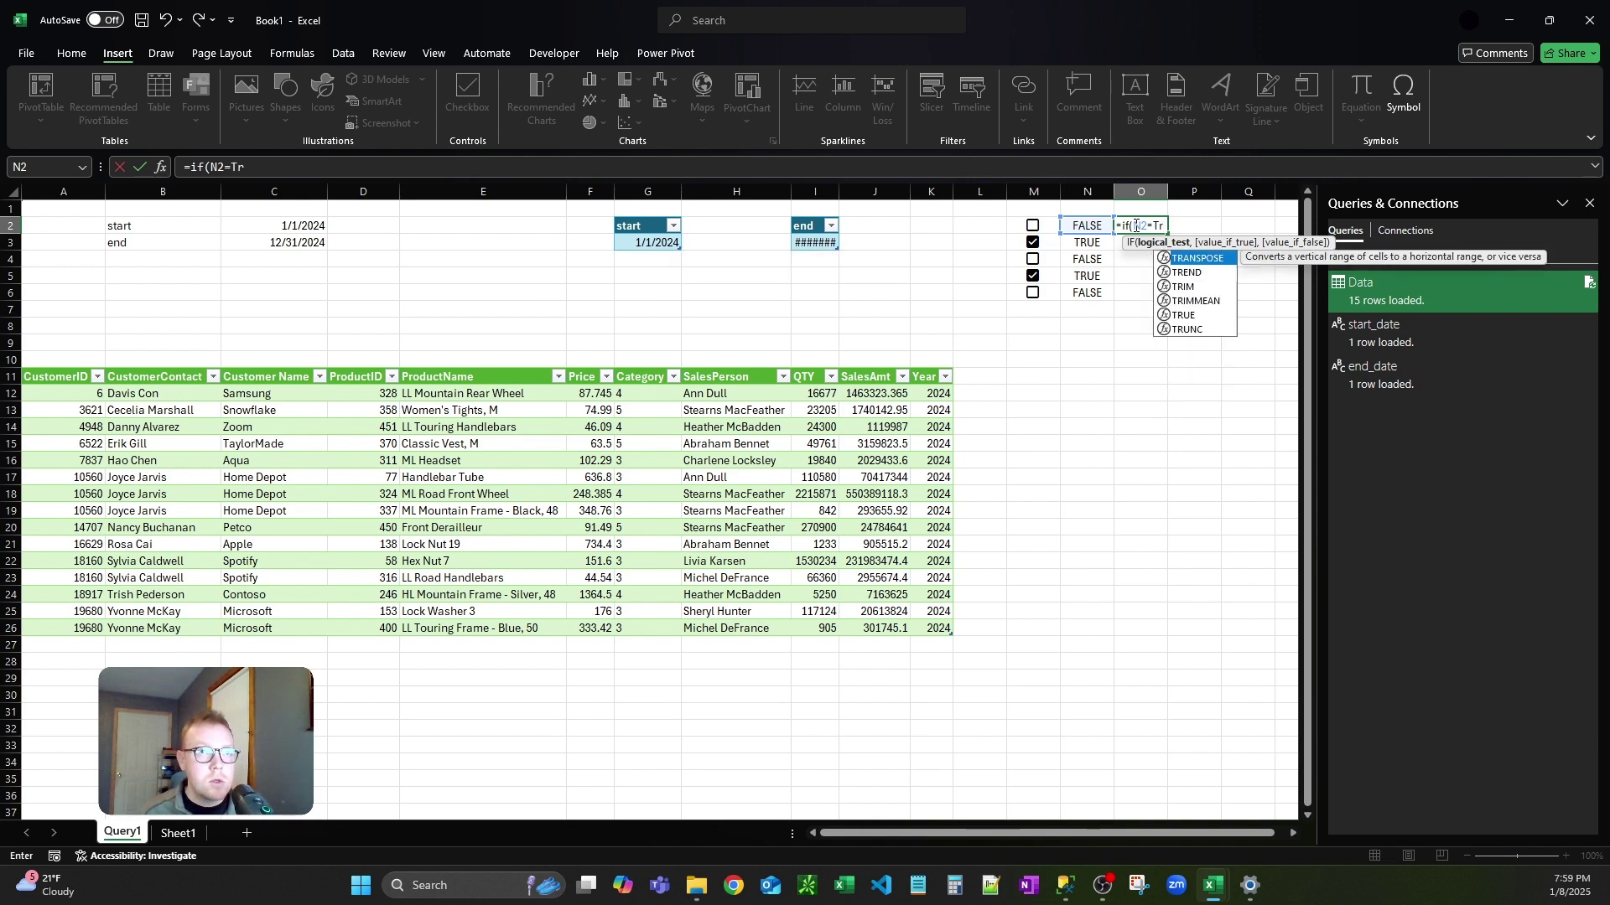
pyautogui.press('Down')
pyautogui.press('Down')
pyautogui.press('Down')
pyautogui.press('Down')
pyautogui.press('Tab')
pyautogui.write(',')
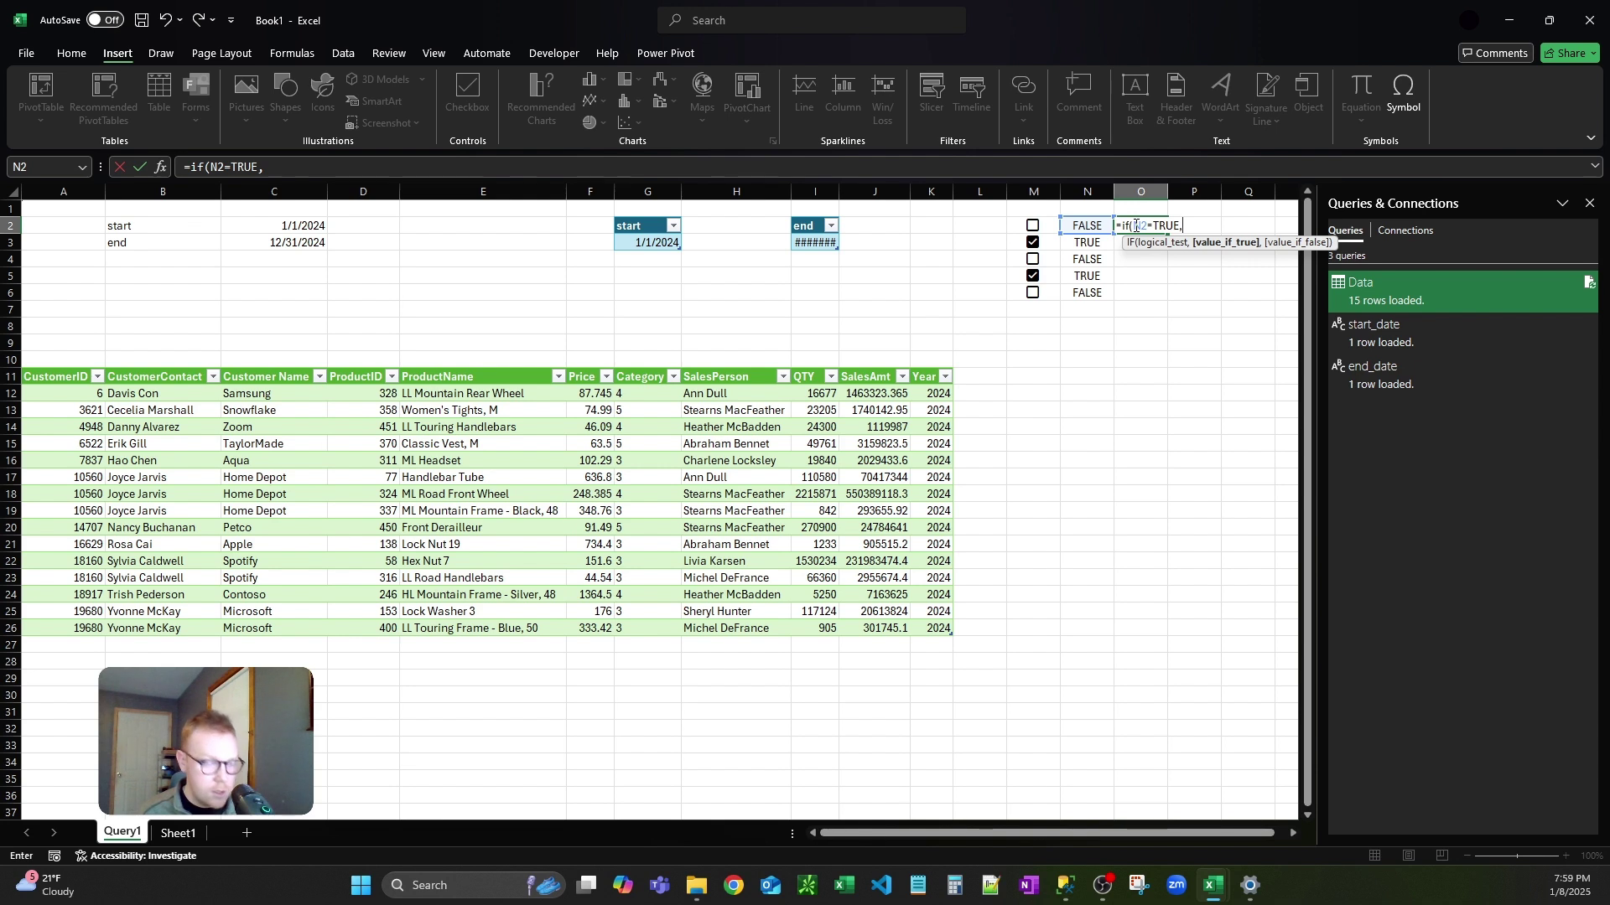
pyautogui.write('"1","")')
pyautogui.press('Return')
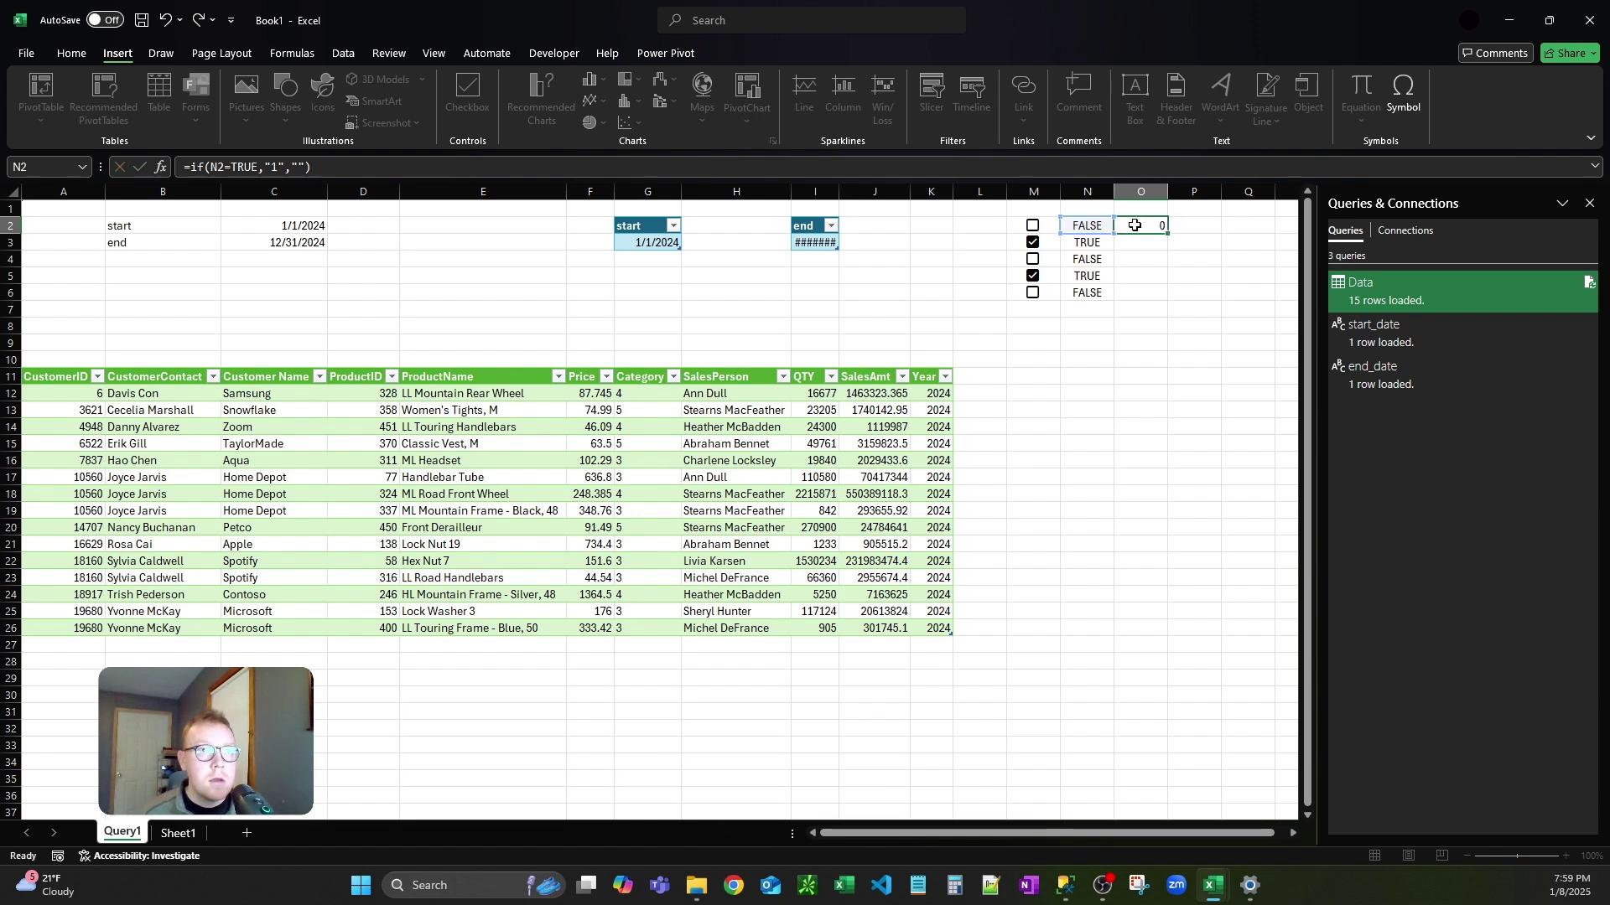
# - Fill the O2 formula down to O6 and change the true result in O3's formula to "2"
pyautogui.click(1136, 225)
pyautogui.moveTo(1171, 237); pyautogui.dragTo(1172, 303)
pyautogui.click(1142, 244)
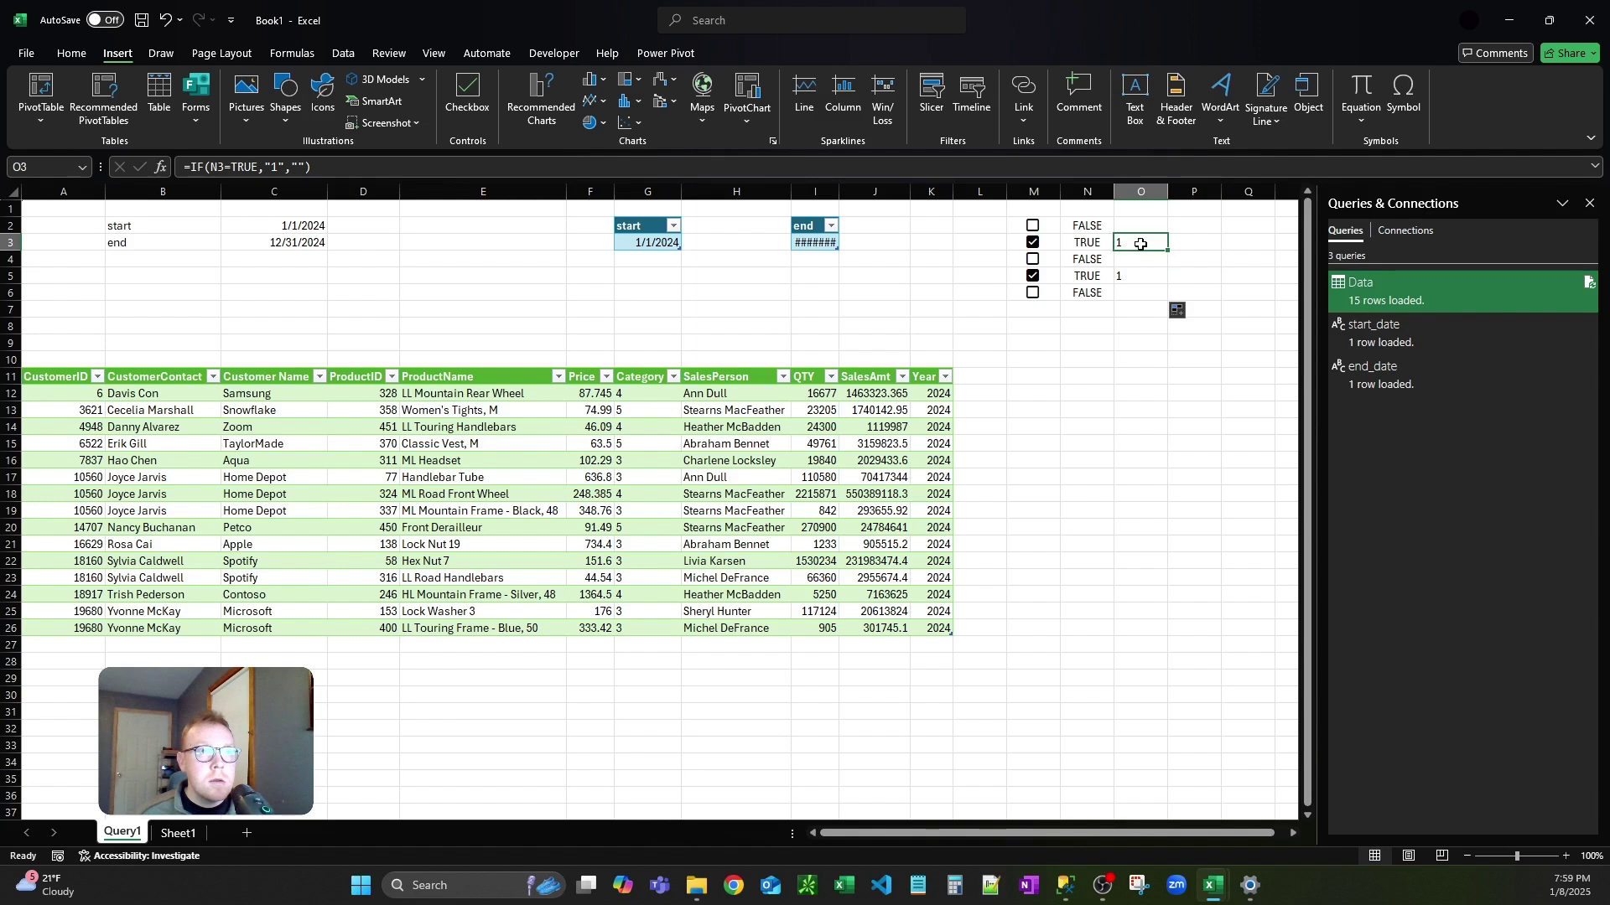
pyautogui.click(287, 165)
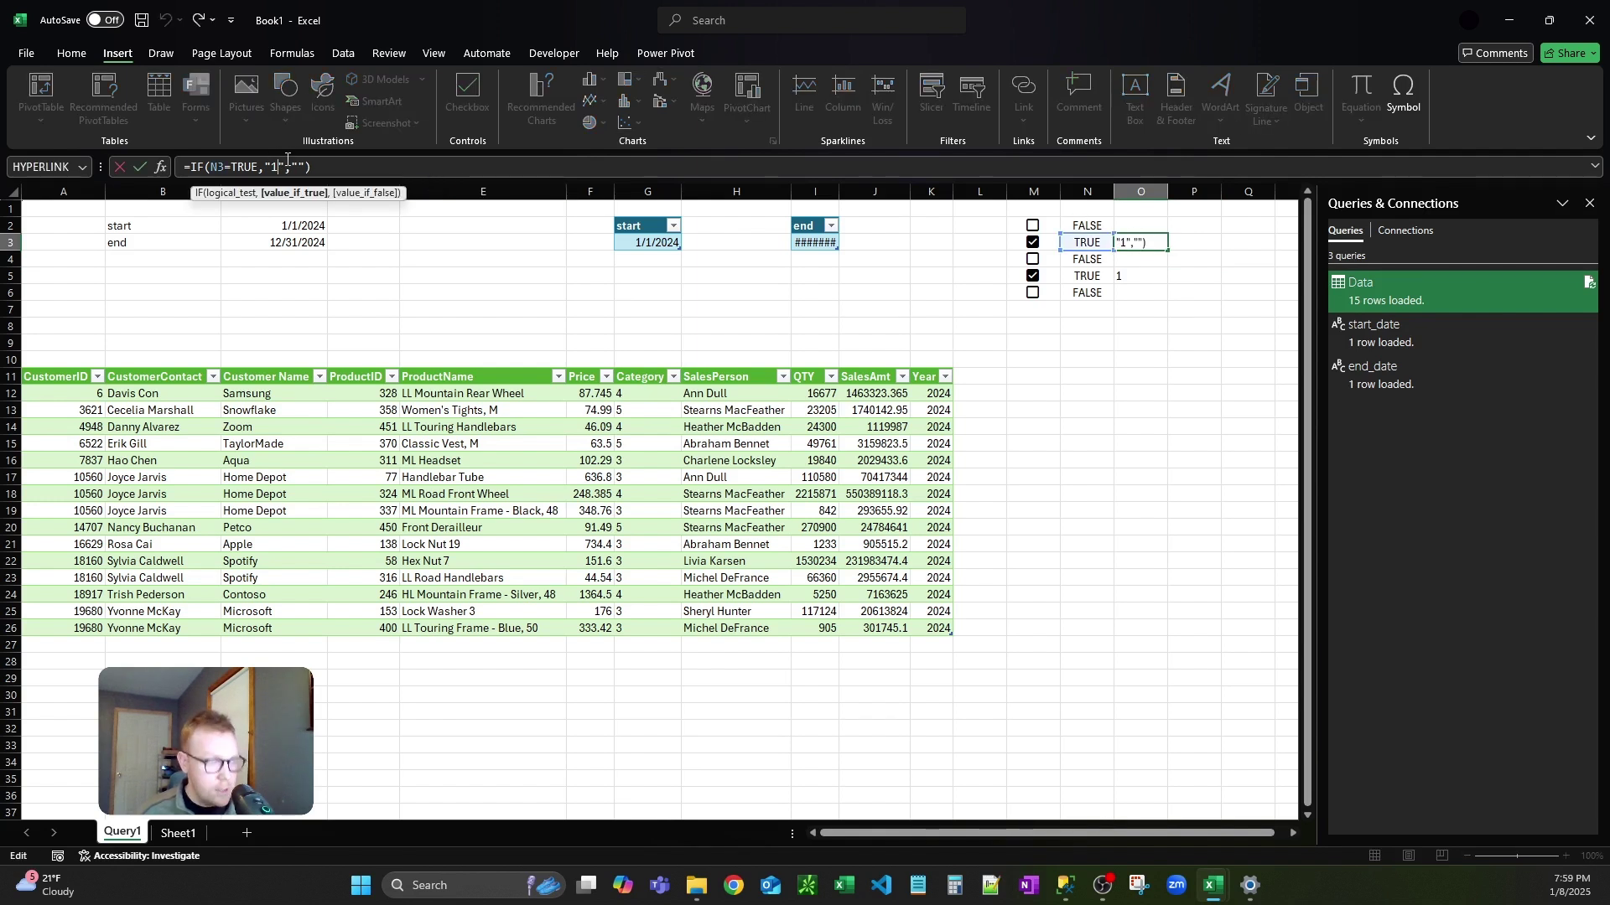
pyautogui.press('BackSpace')
pyautogui.write('2')
pyautogui.press('Return')
# - Change the true result in O4's formula to "3" and fill that formula down into O5
pyautogui.click(287, 166)
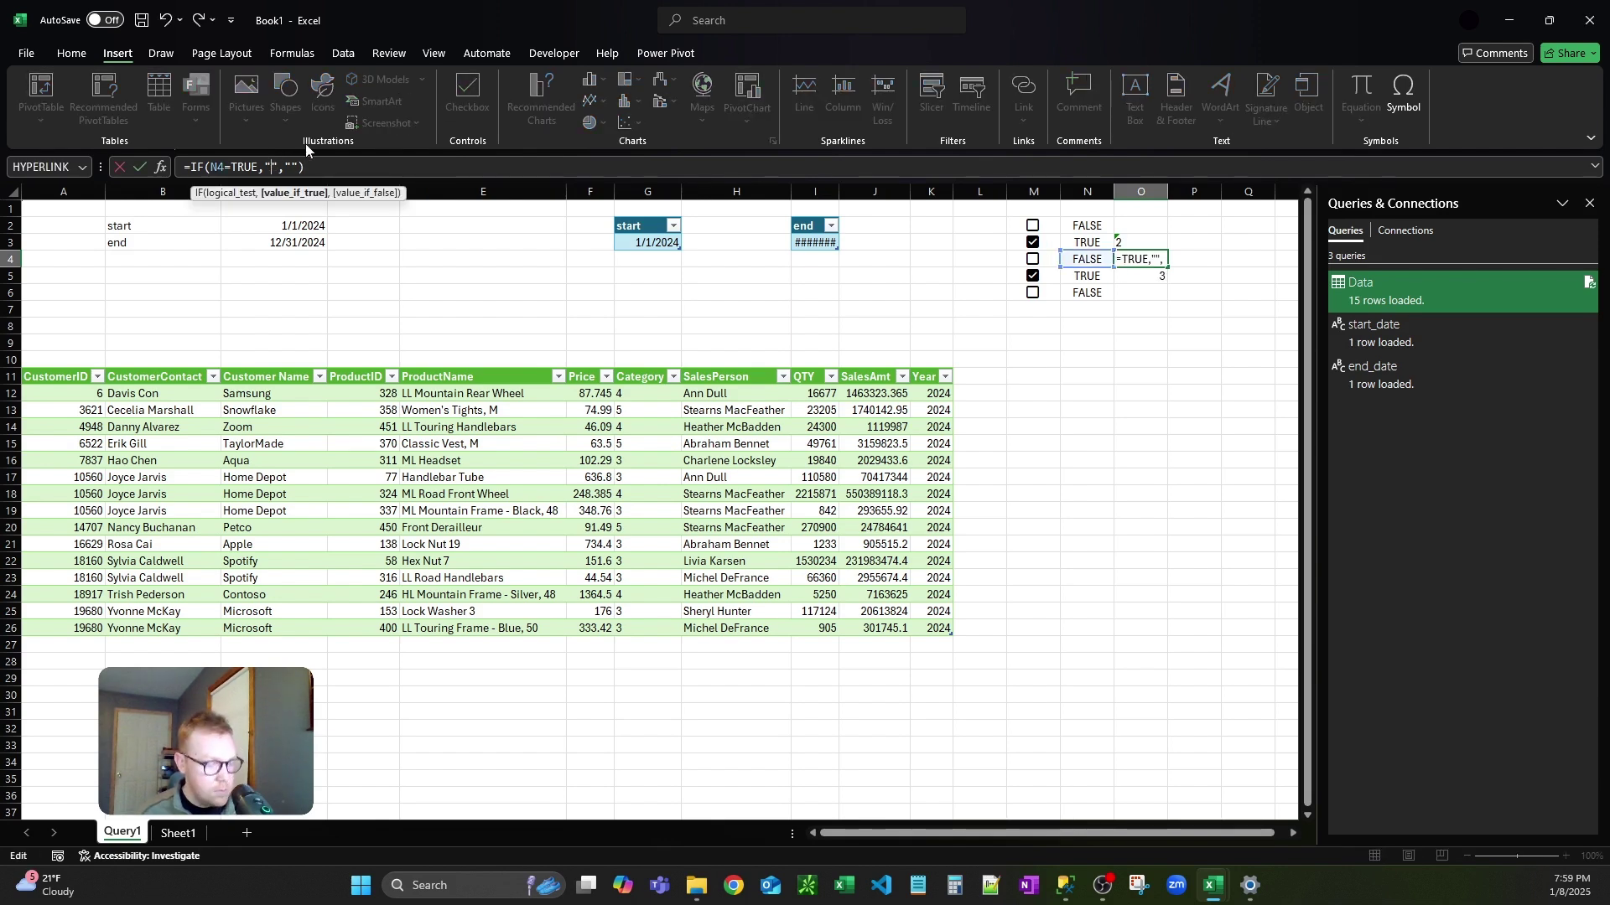
pyautogui.press('BackSpace')
pyautogui.write('3')
pyautogui.press('Return')
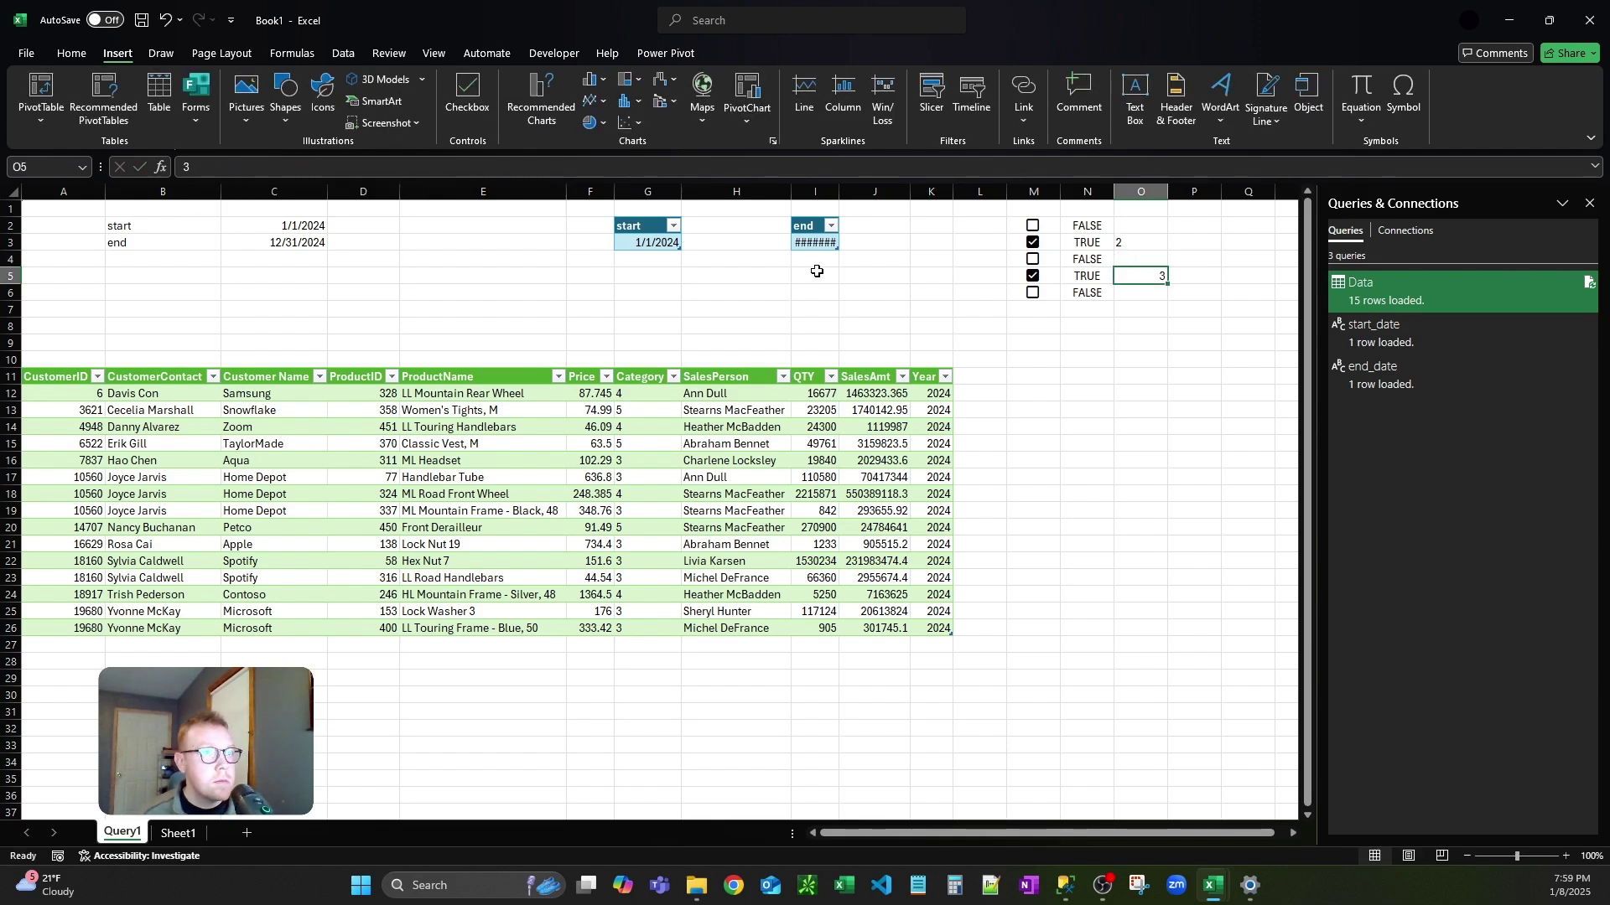
pyautogui.click(1155, 259)
pyautogui.moveTo(1167, 266); pyautogui.dragTo(1167, 283)
# - Change the true result to "4" in O5's formula and to "5" in O6's formula
pyautogui.click(1150, 277)
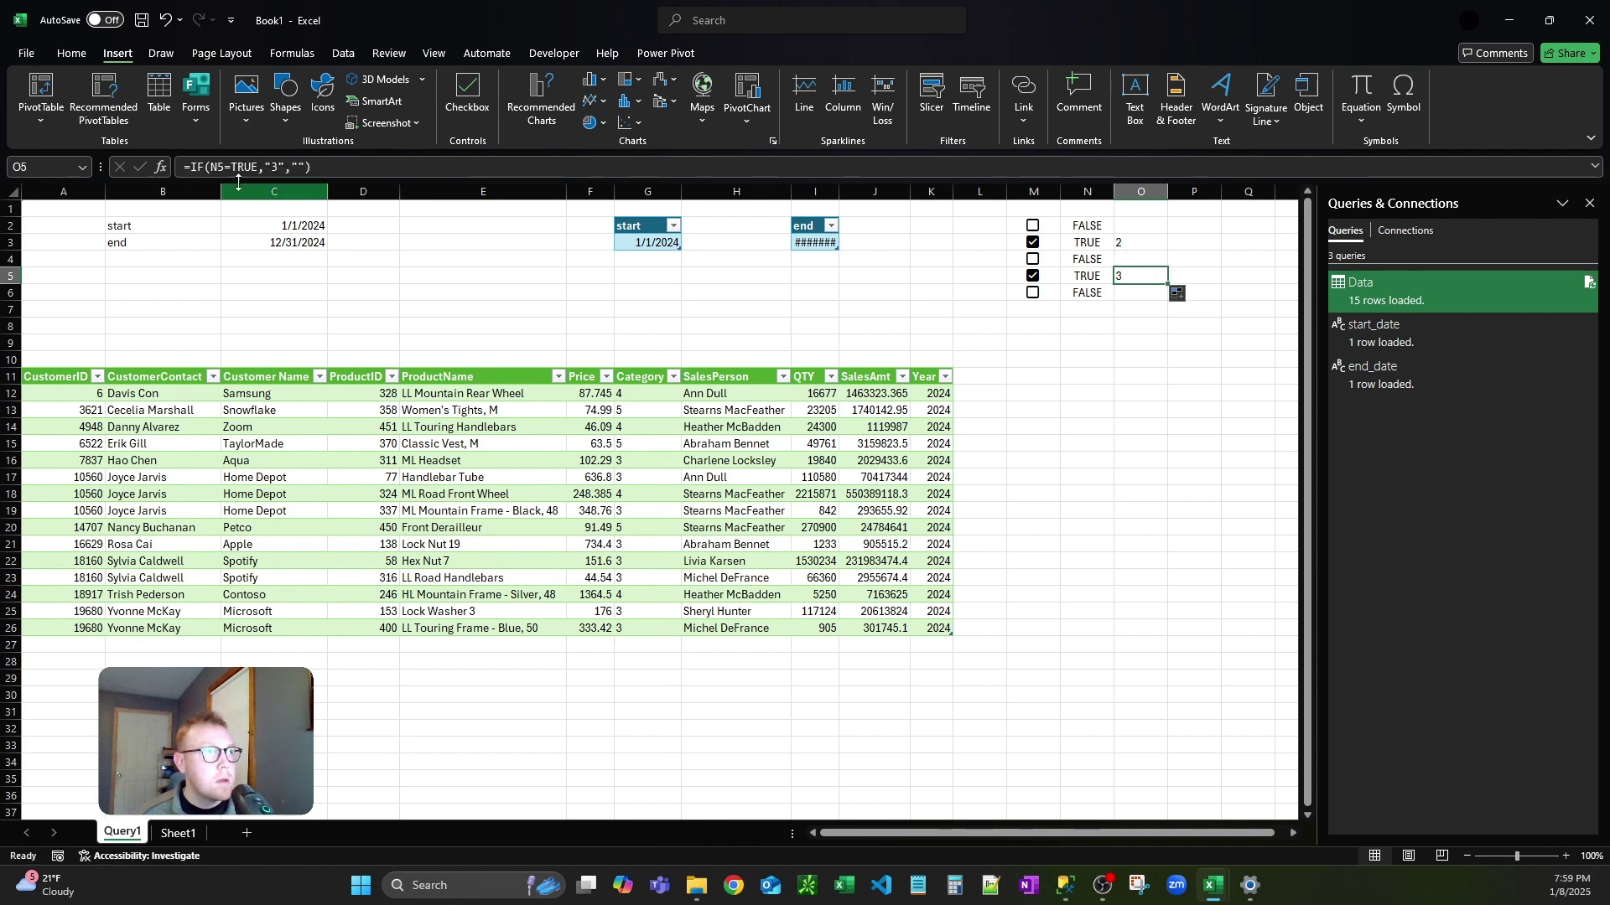
pyautogui.click(286, 166)
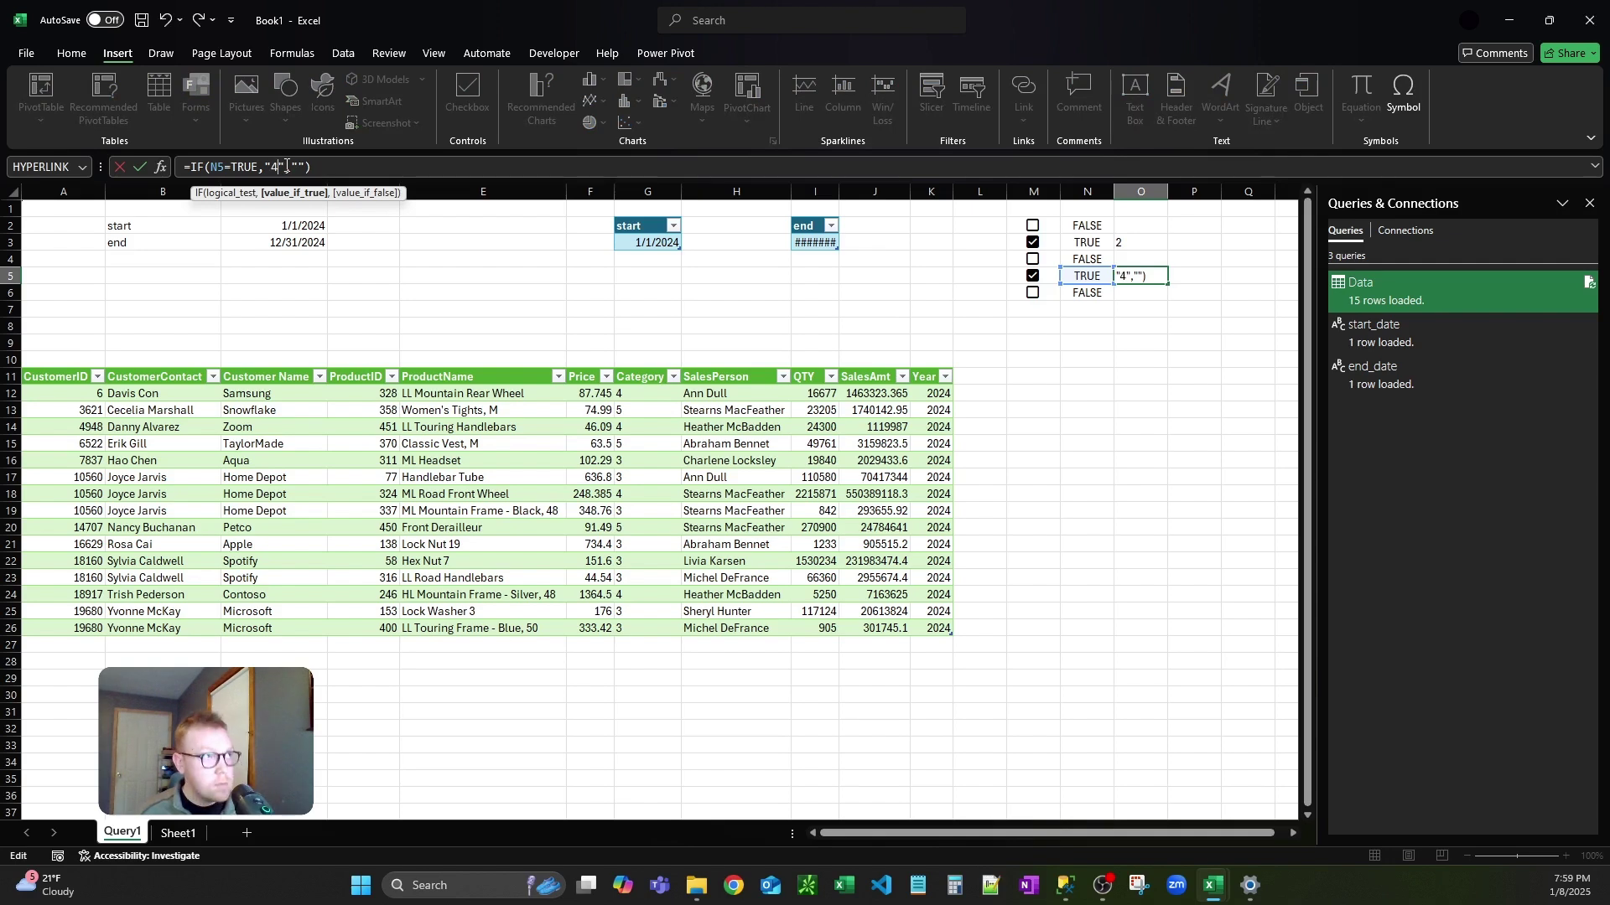
pyautogui.press('Return')
pyautogui.click(286, 166)
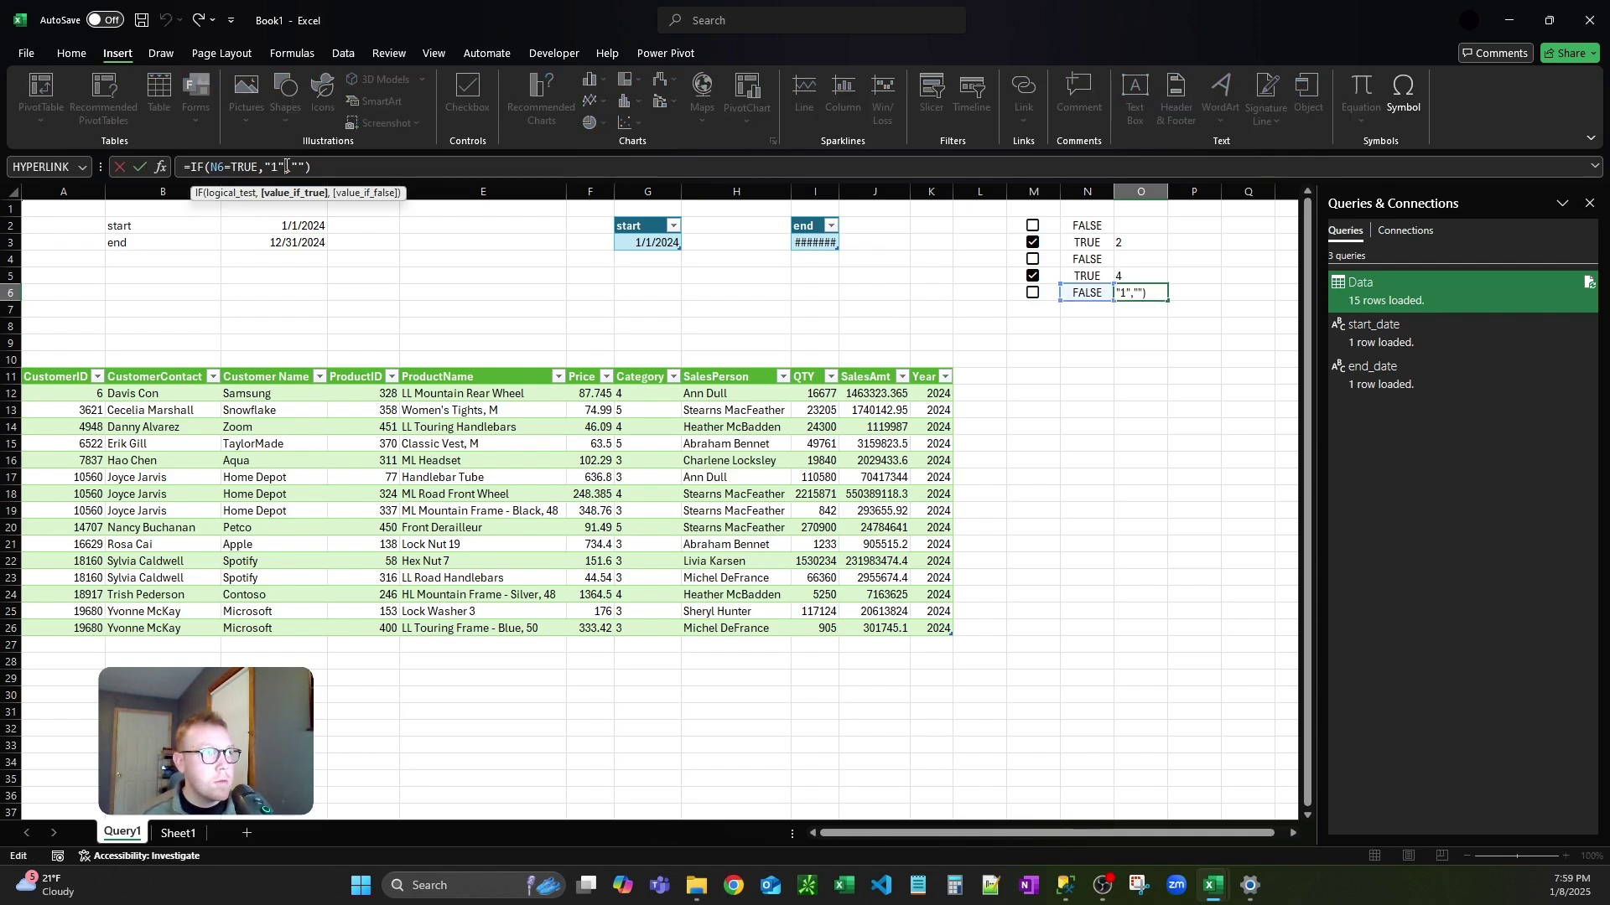
pyautogui.press('Escape')
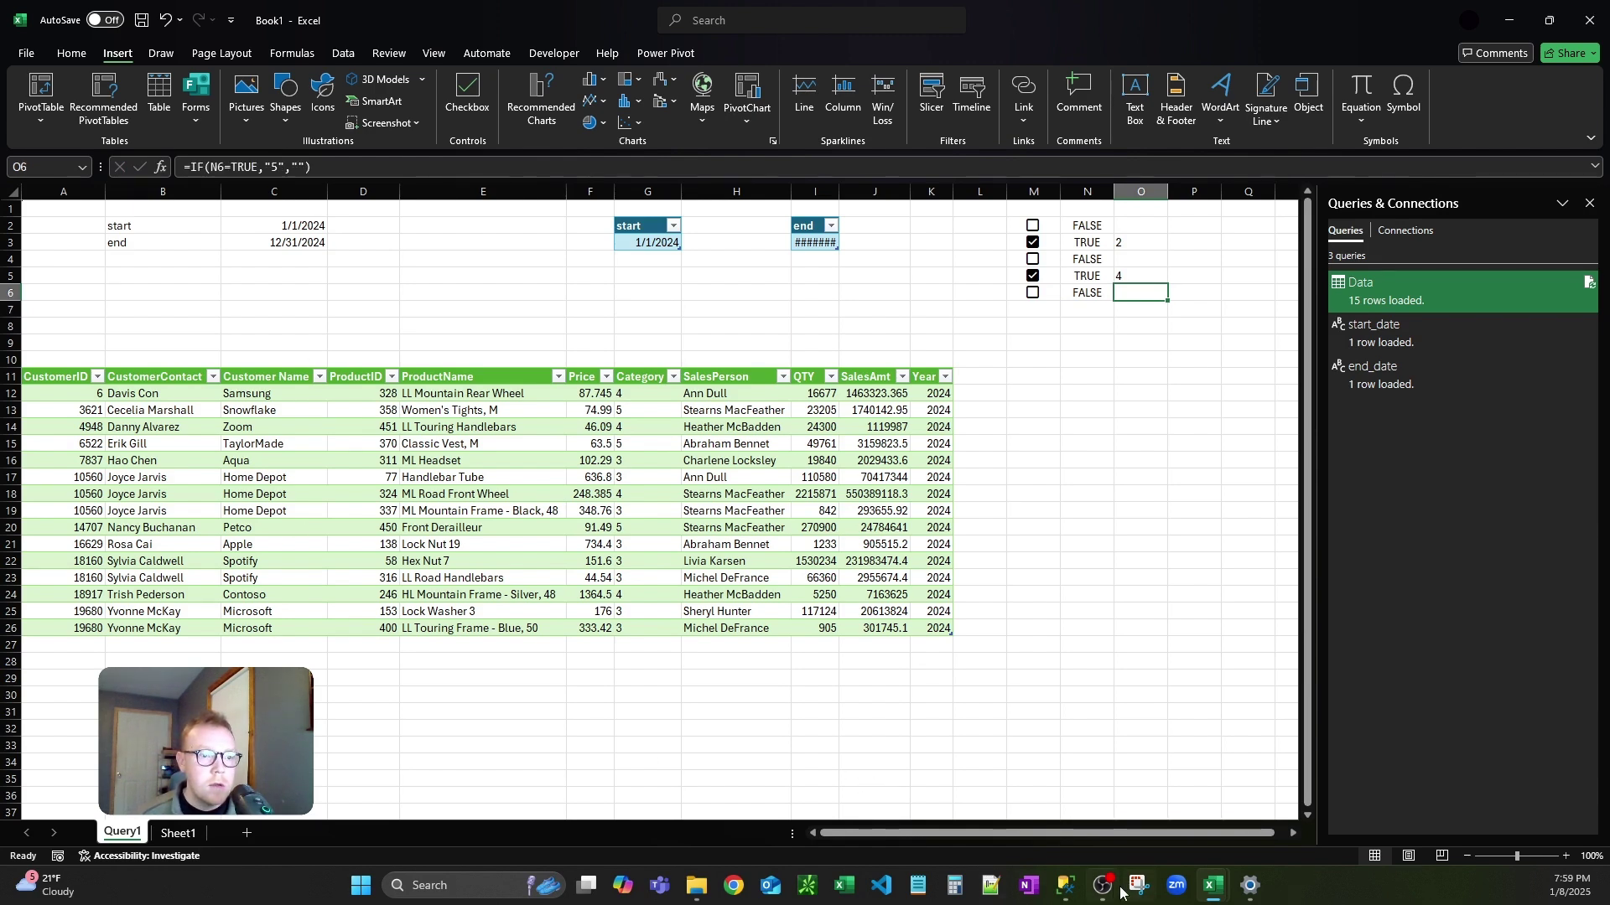
# - Compare the p.Category in (3,4,5) filter in SQL Server Management Studio with the Category column and cells O2:O6 in the Excel workbook
pyautogui.click(1066, 885)
pyautogui.click(466, 386)
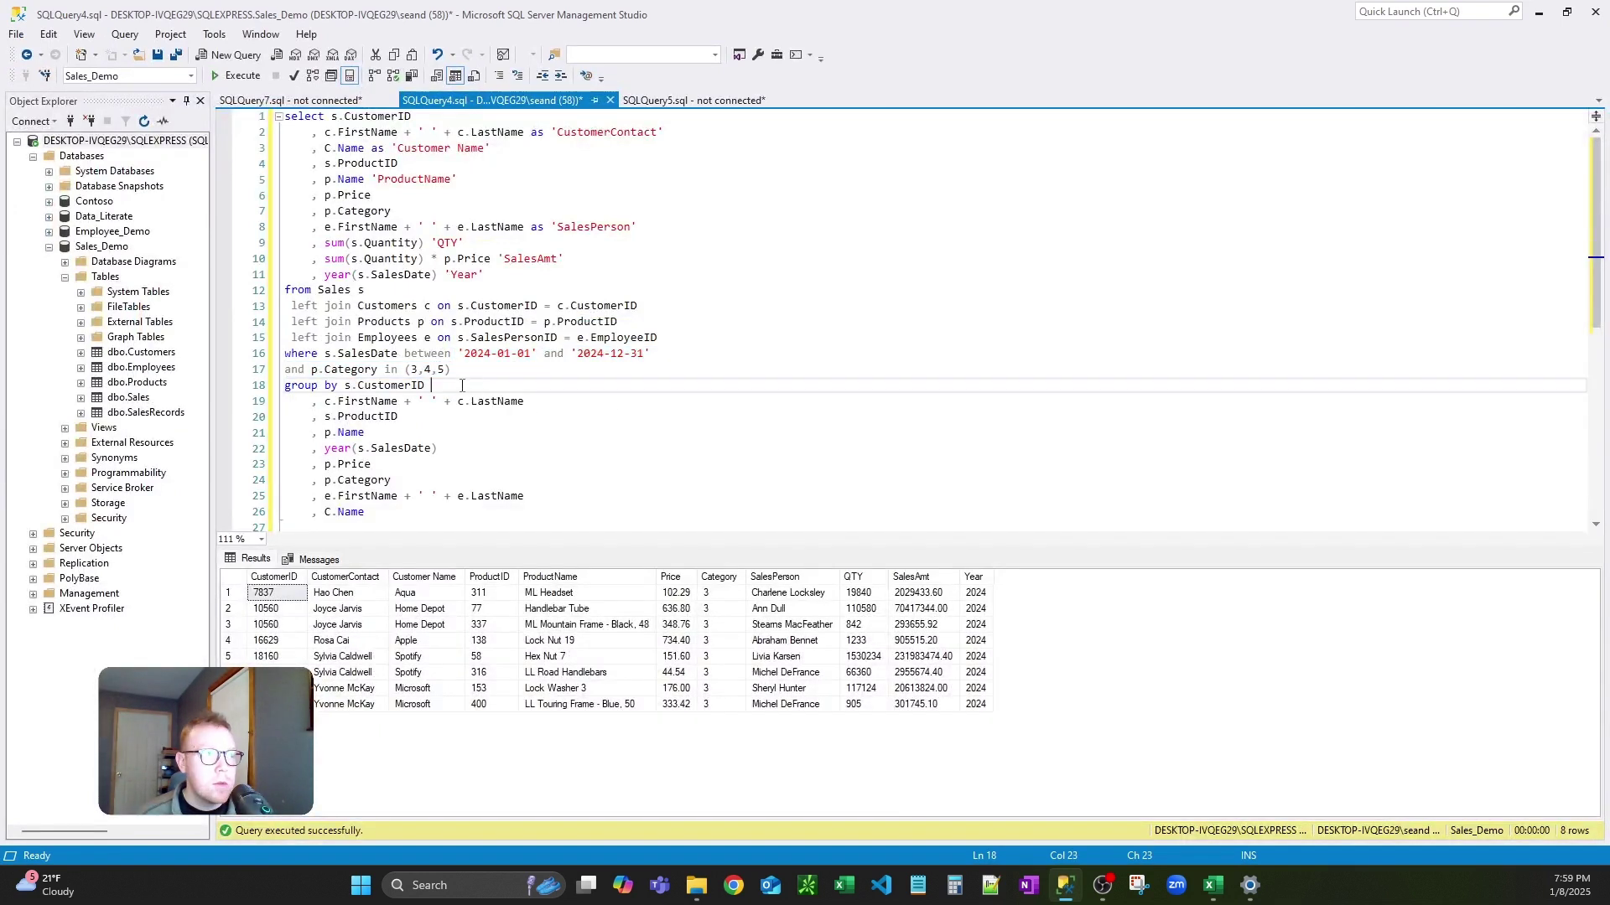
pyautogui.moveTo(412, 369); pyautogui.dragTo(449, 370)
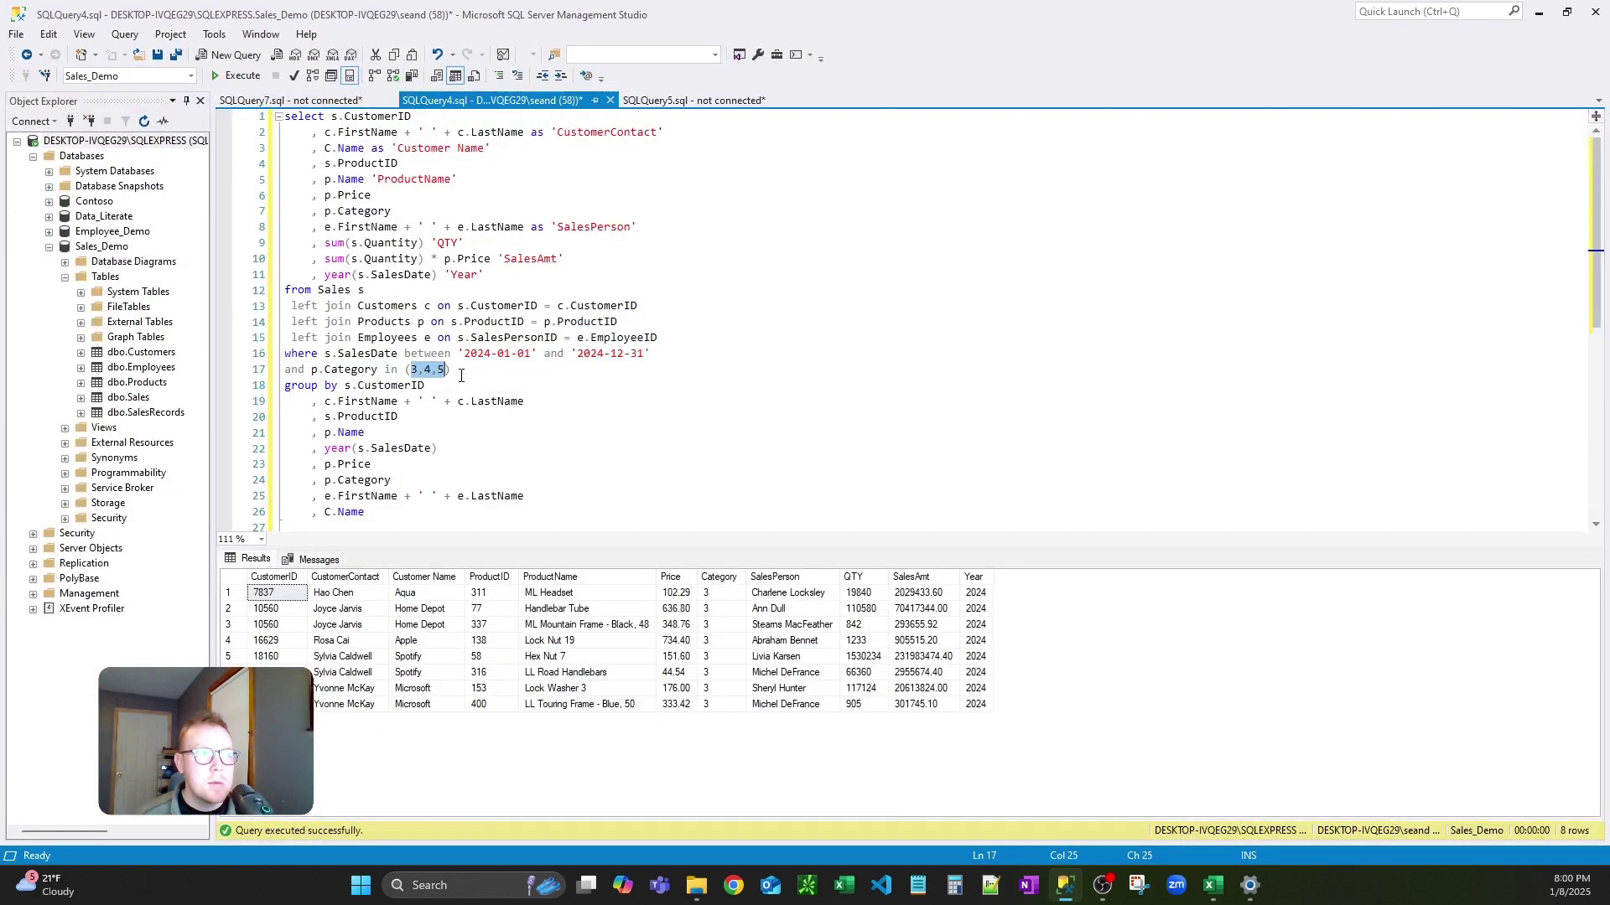
pyautogui.moveTo(706, 593); pyautogui.dragTo(711, 641)
pyautogui.click(417, 369)
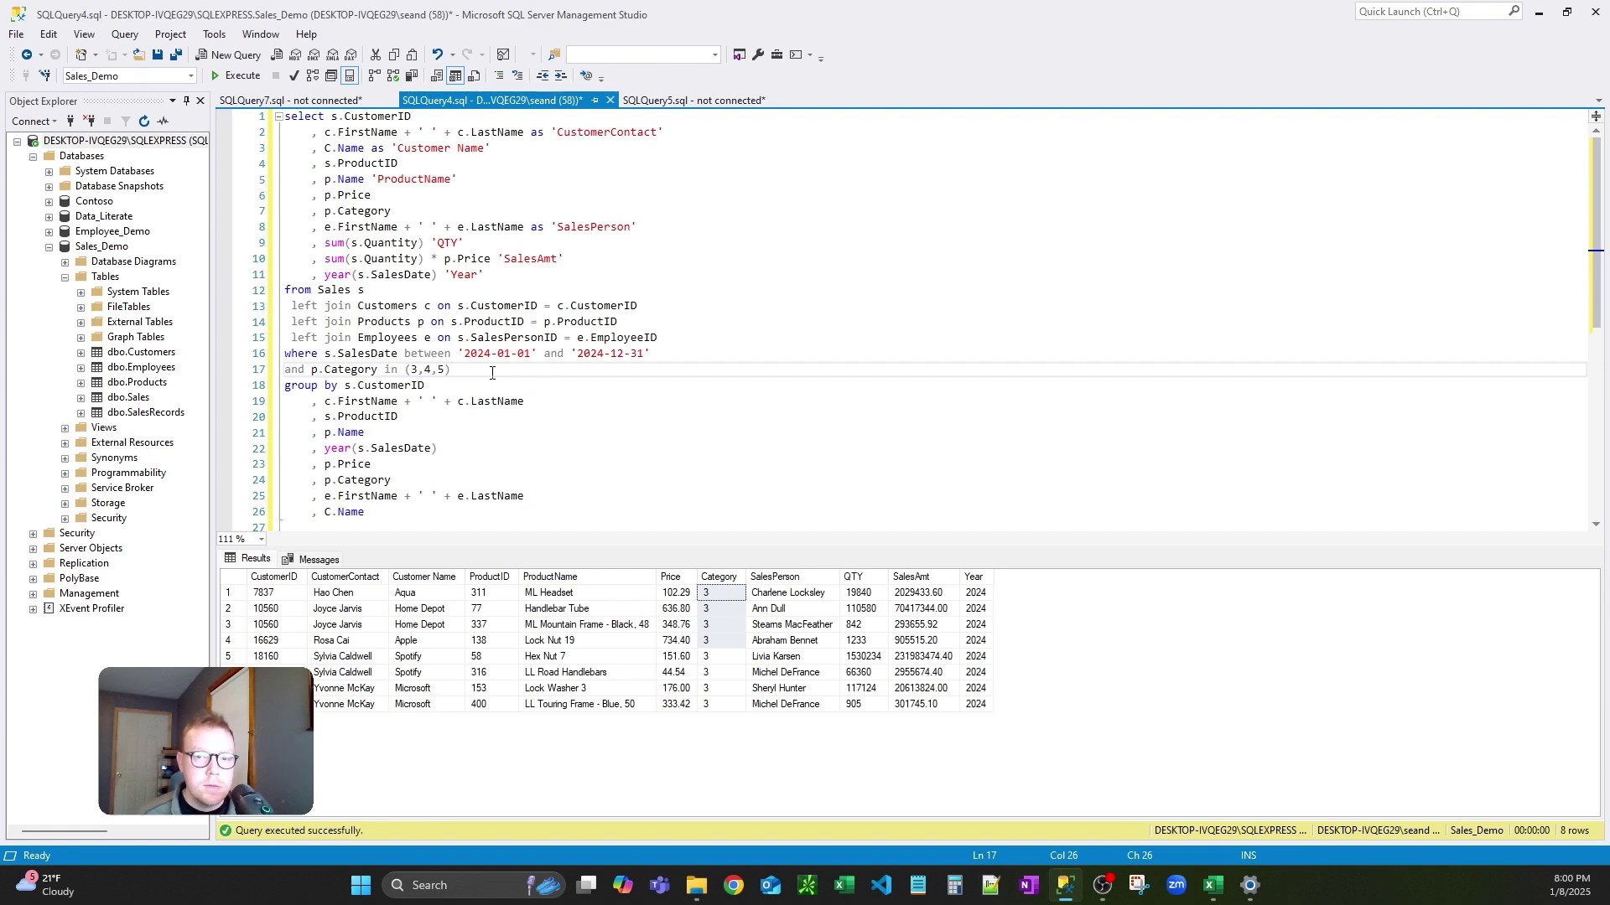
pyautogui.click(1567, 11)
pyautogui.hotkey('alt', 'Tab')
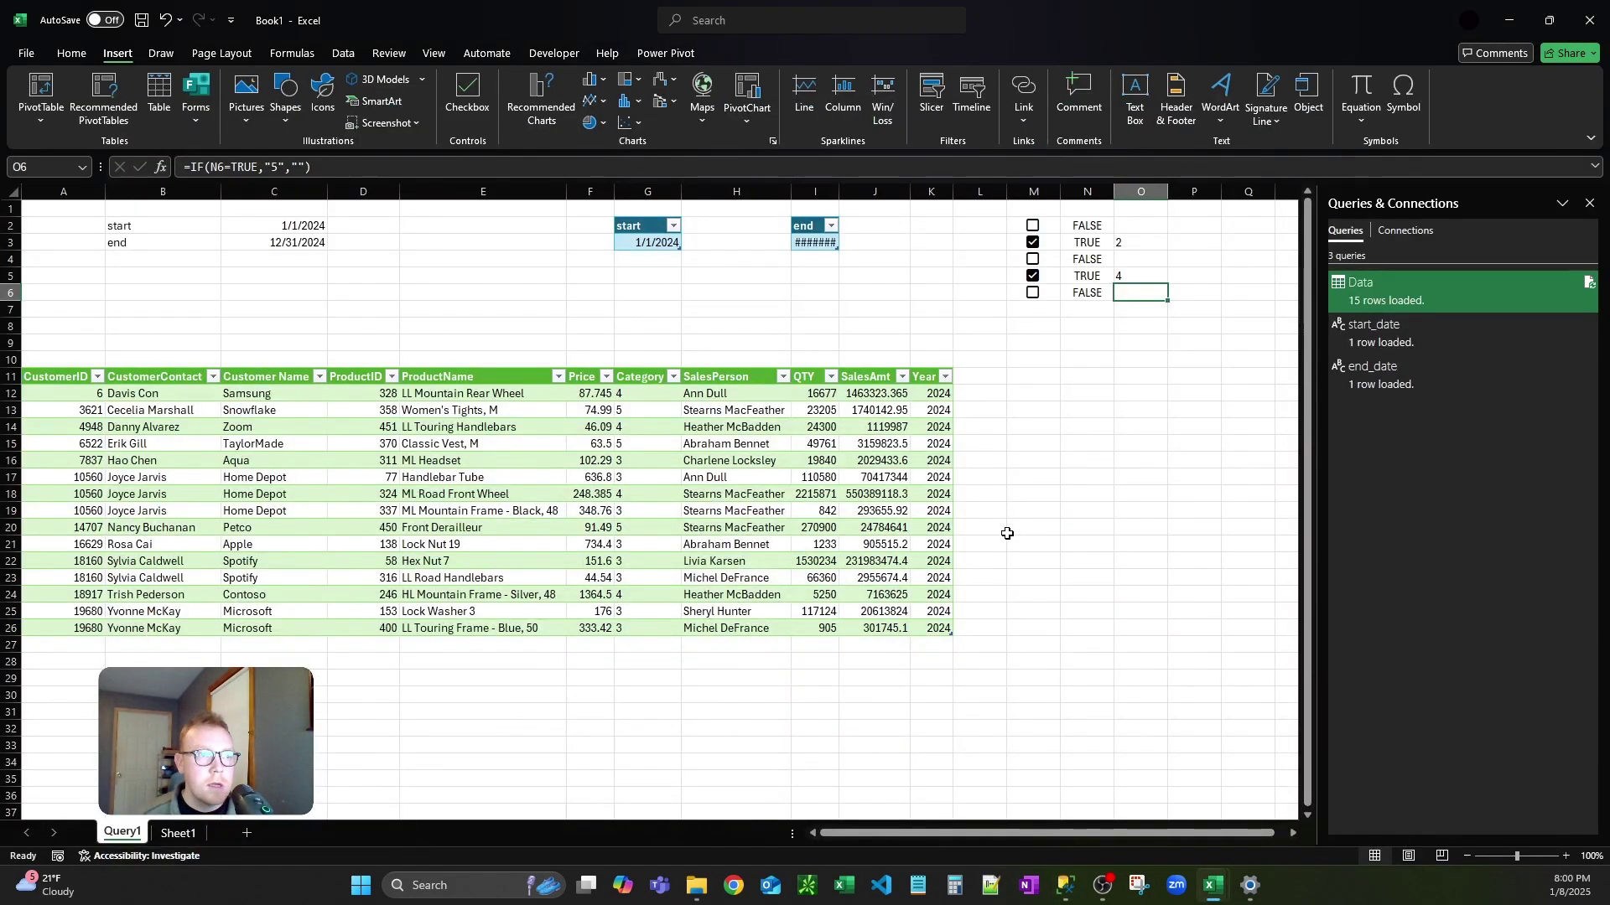
pyautogui.click(829, 456)
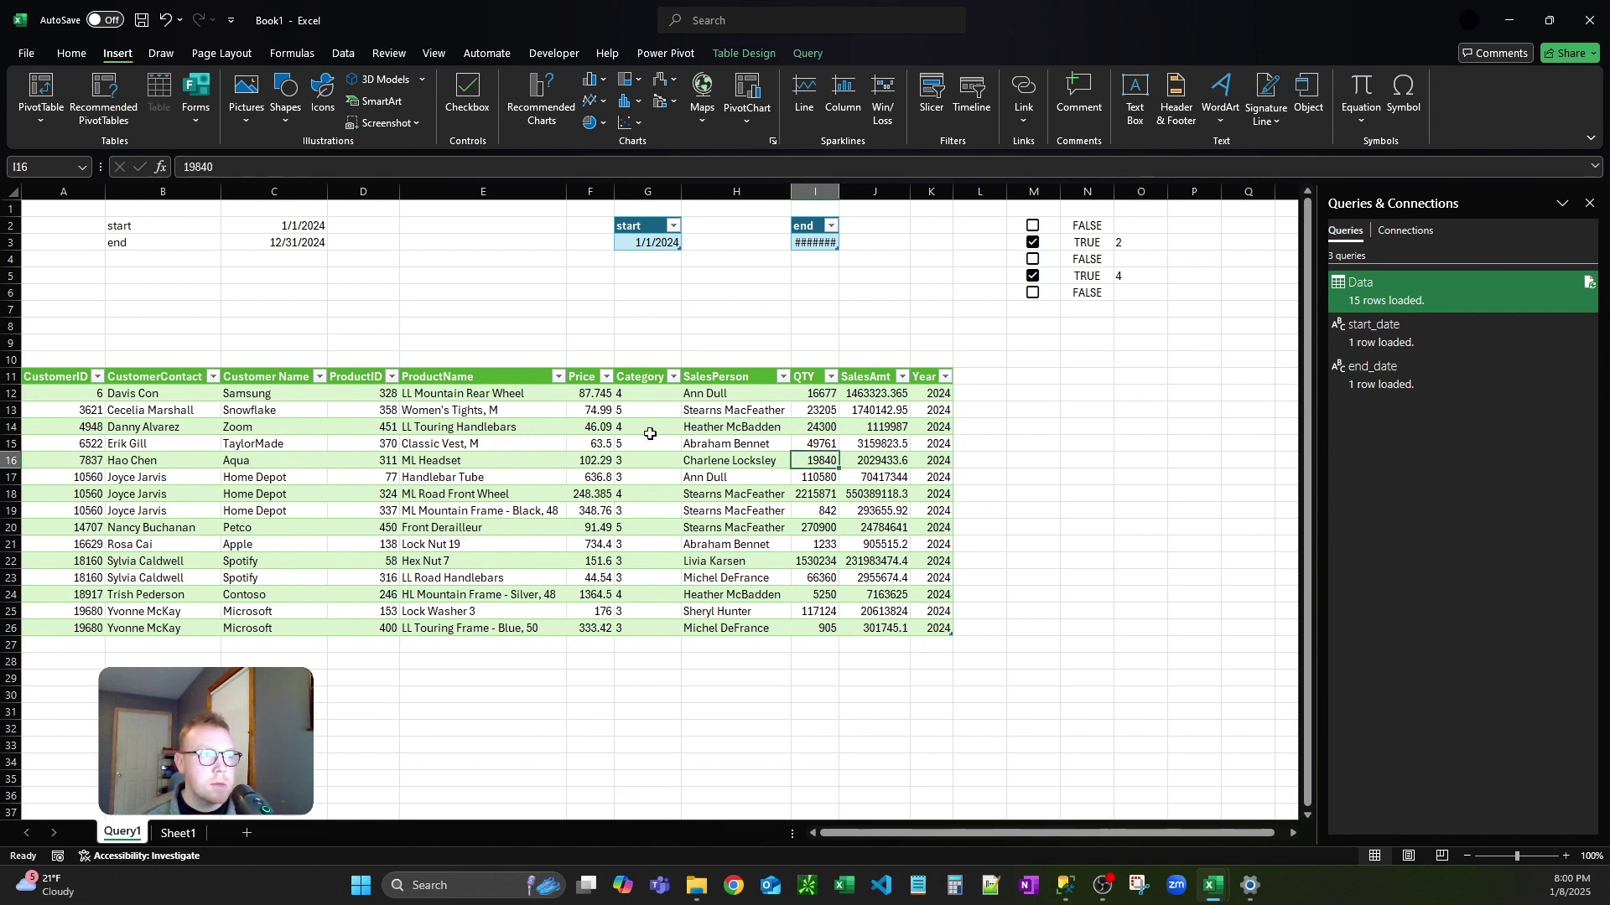
pyautogui.click(650, 430)
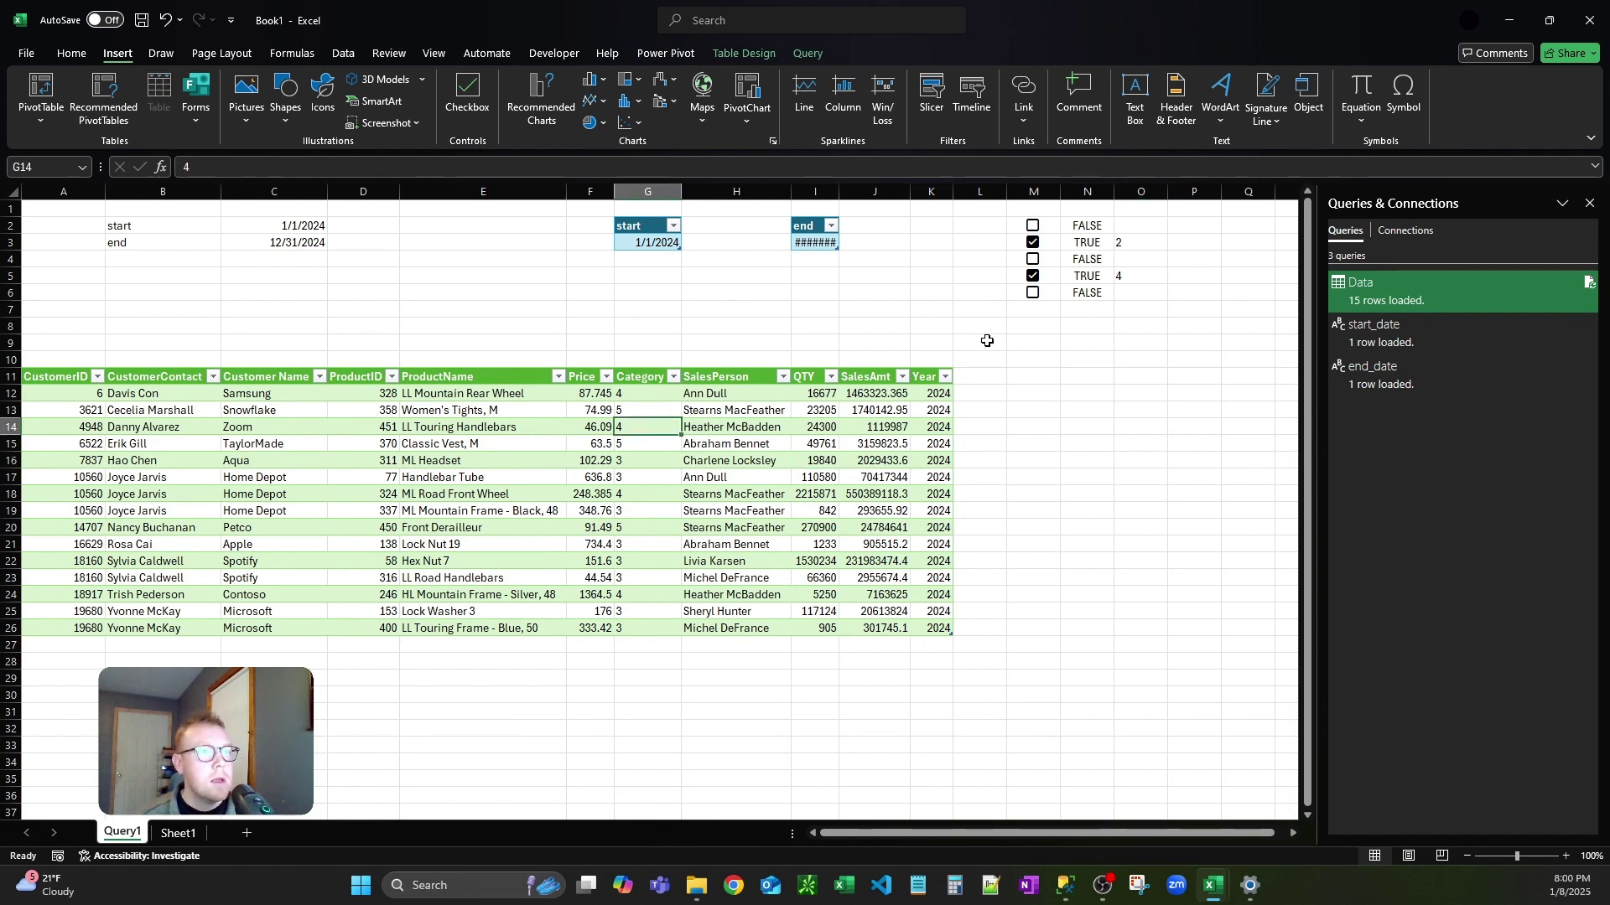
pyautogui.click(1039, 343)
pyautogui.moveTo(1128, 228); pyautogui.dragTo(1153, 270)
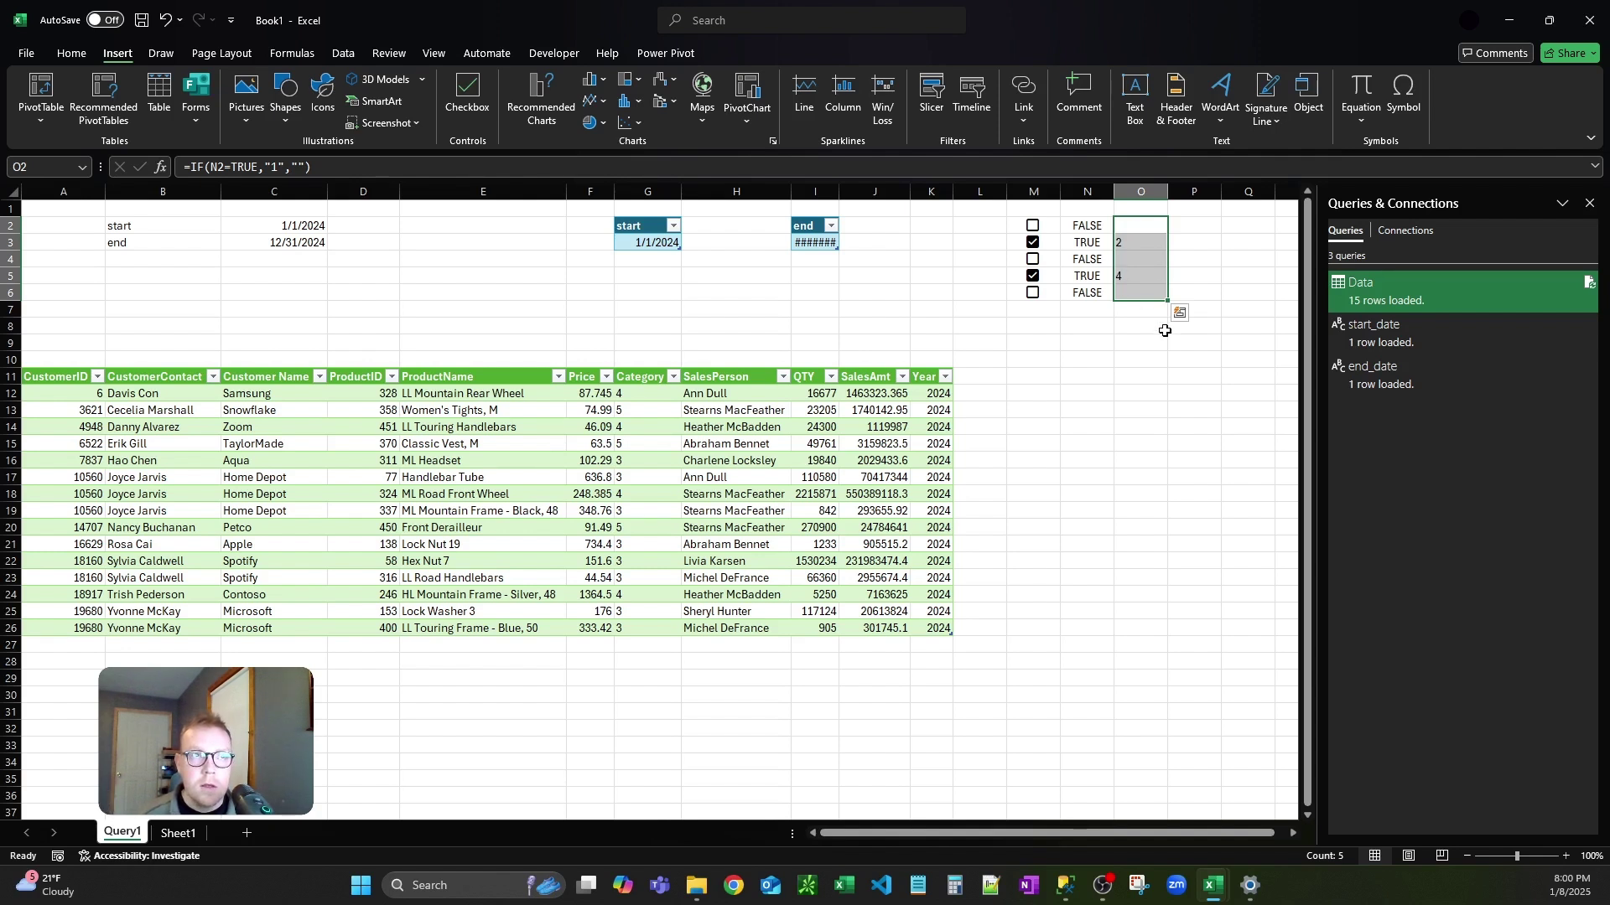
pyautogui.click(1229, 253)
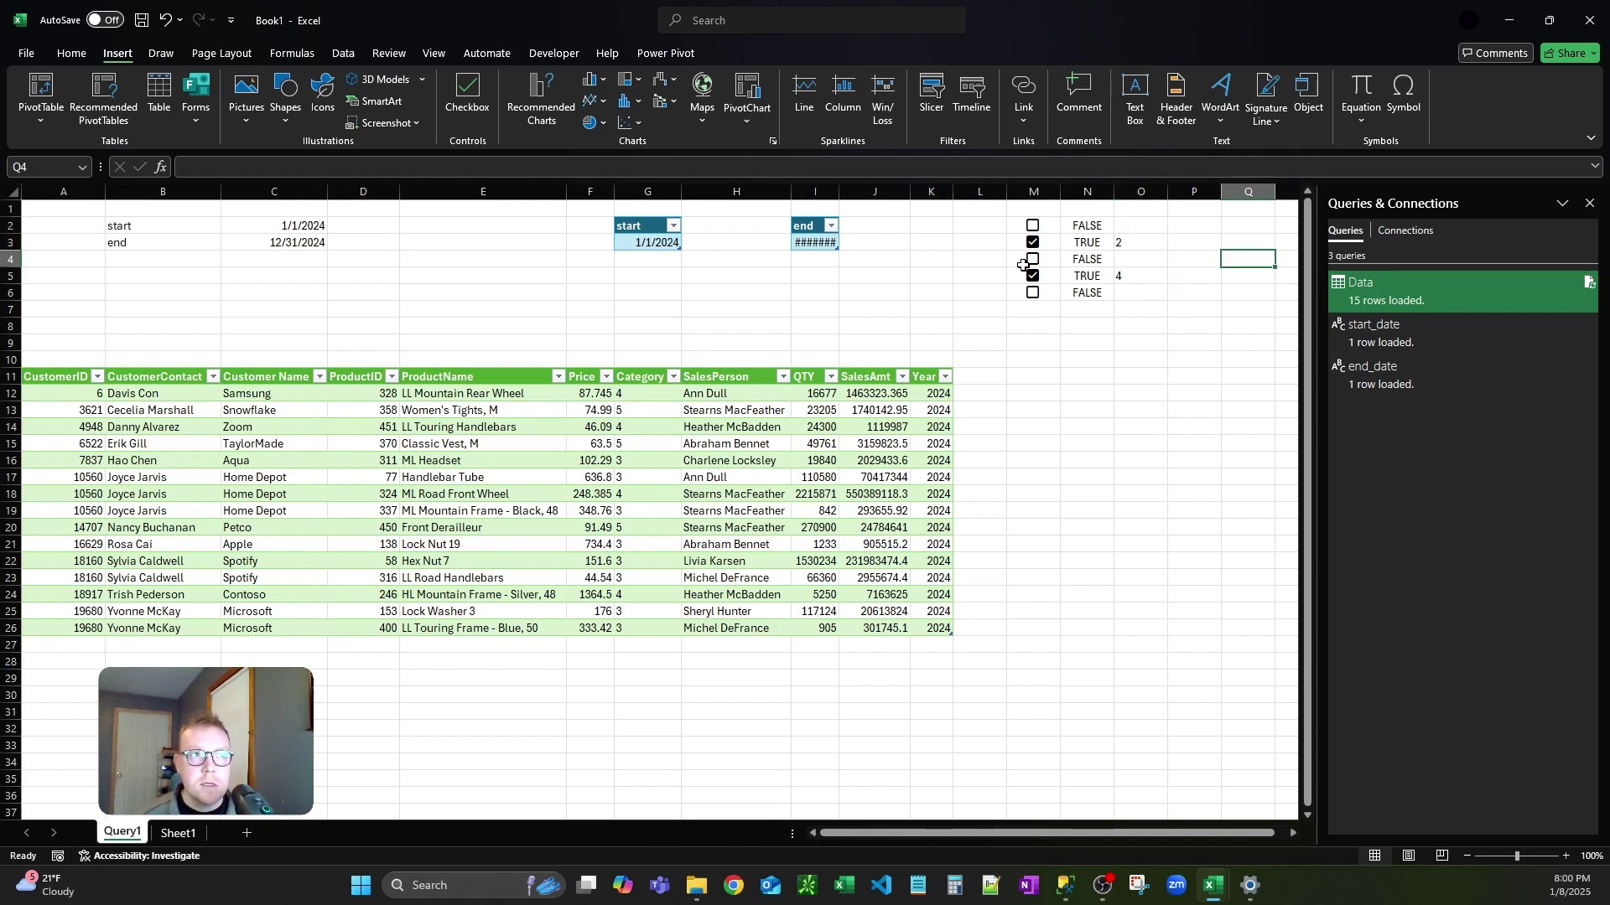
# - Tick the fifth category checkbox, in cell M6
pyautogui.click(1036, 295)
pyautogui.click(1197, 242)
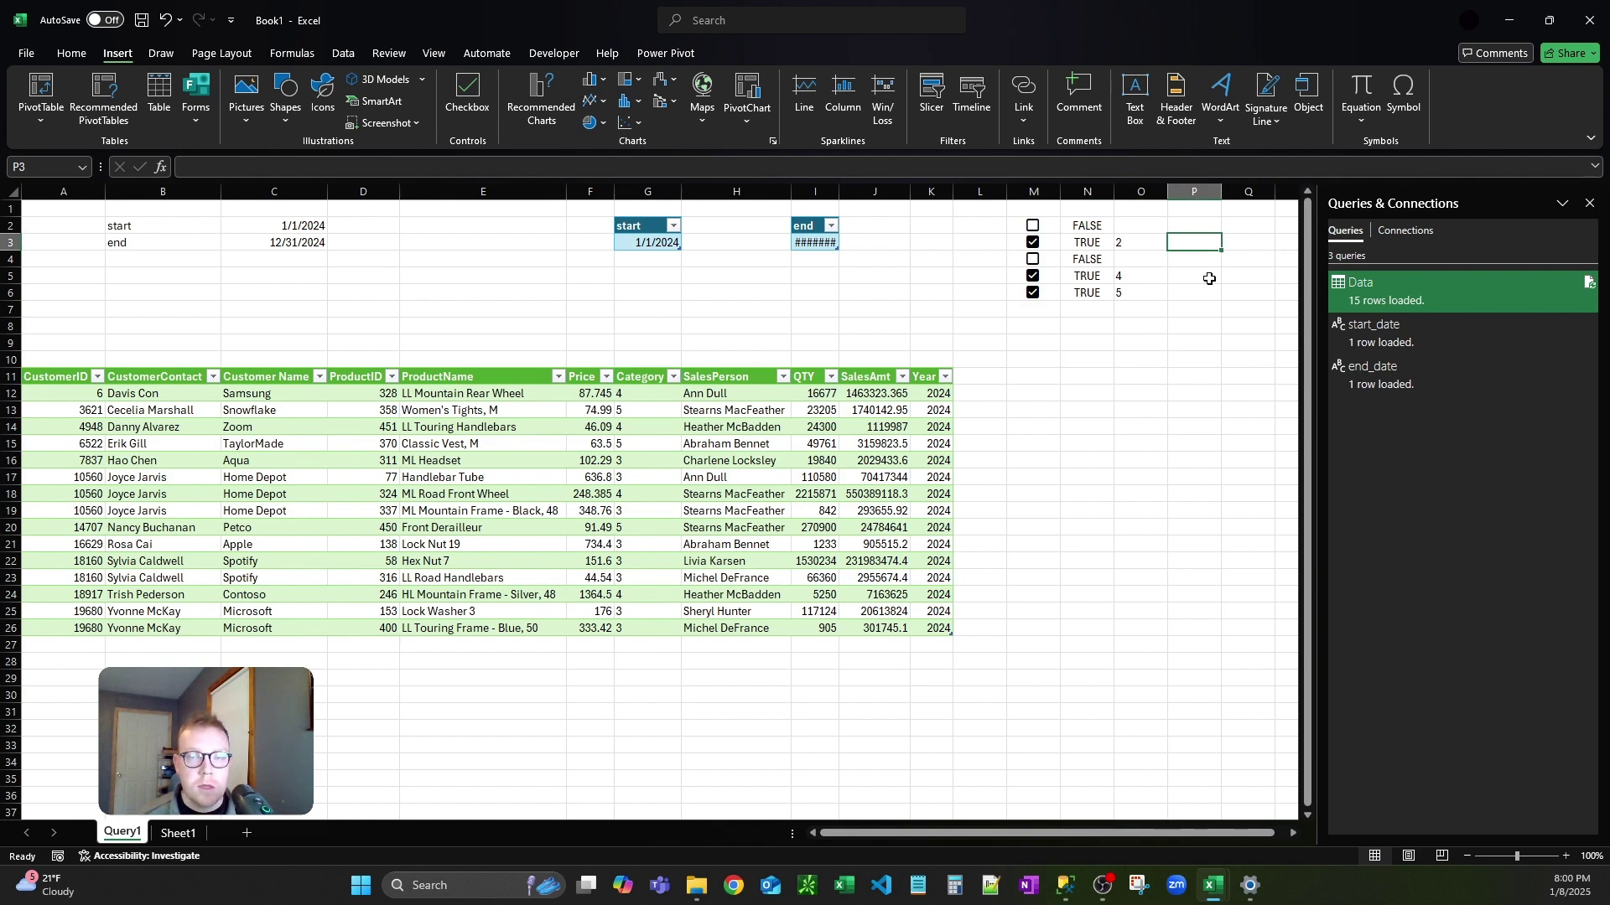
pyautogui.press('Up')
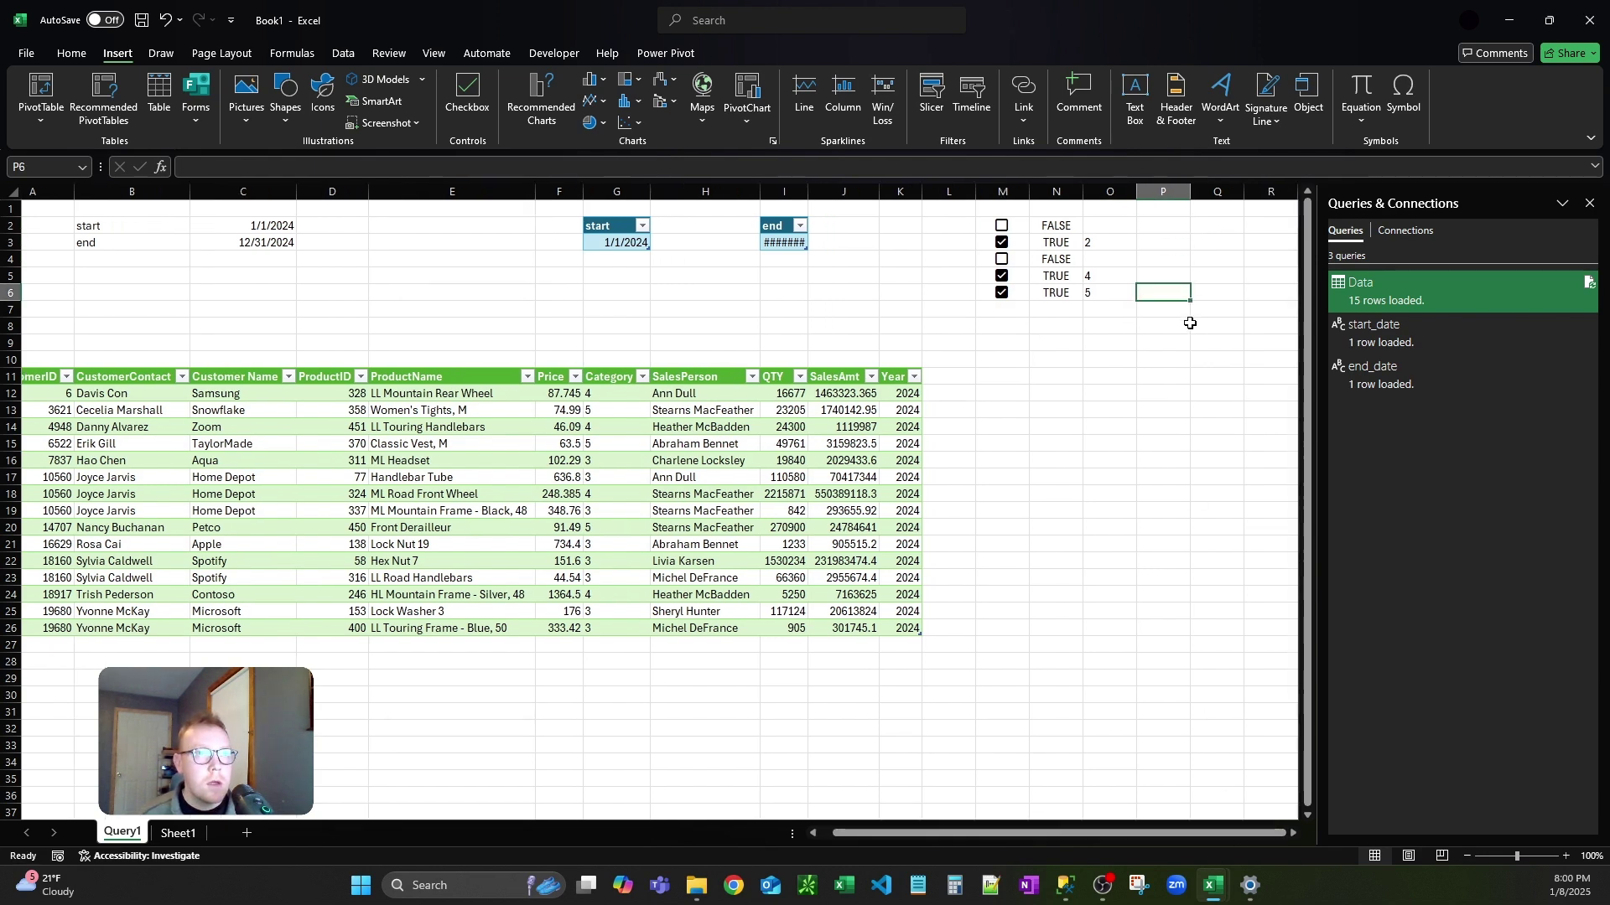
# - Enter =TEXTJOIN(",",TRUE,O2:O6) in cell P2 to join the selected category numbers with commas, ignoring empty cells
pyautogui.click(1162, 226)
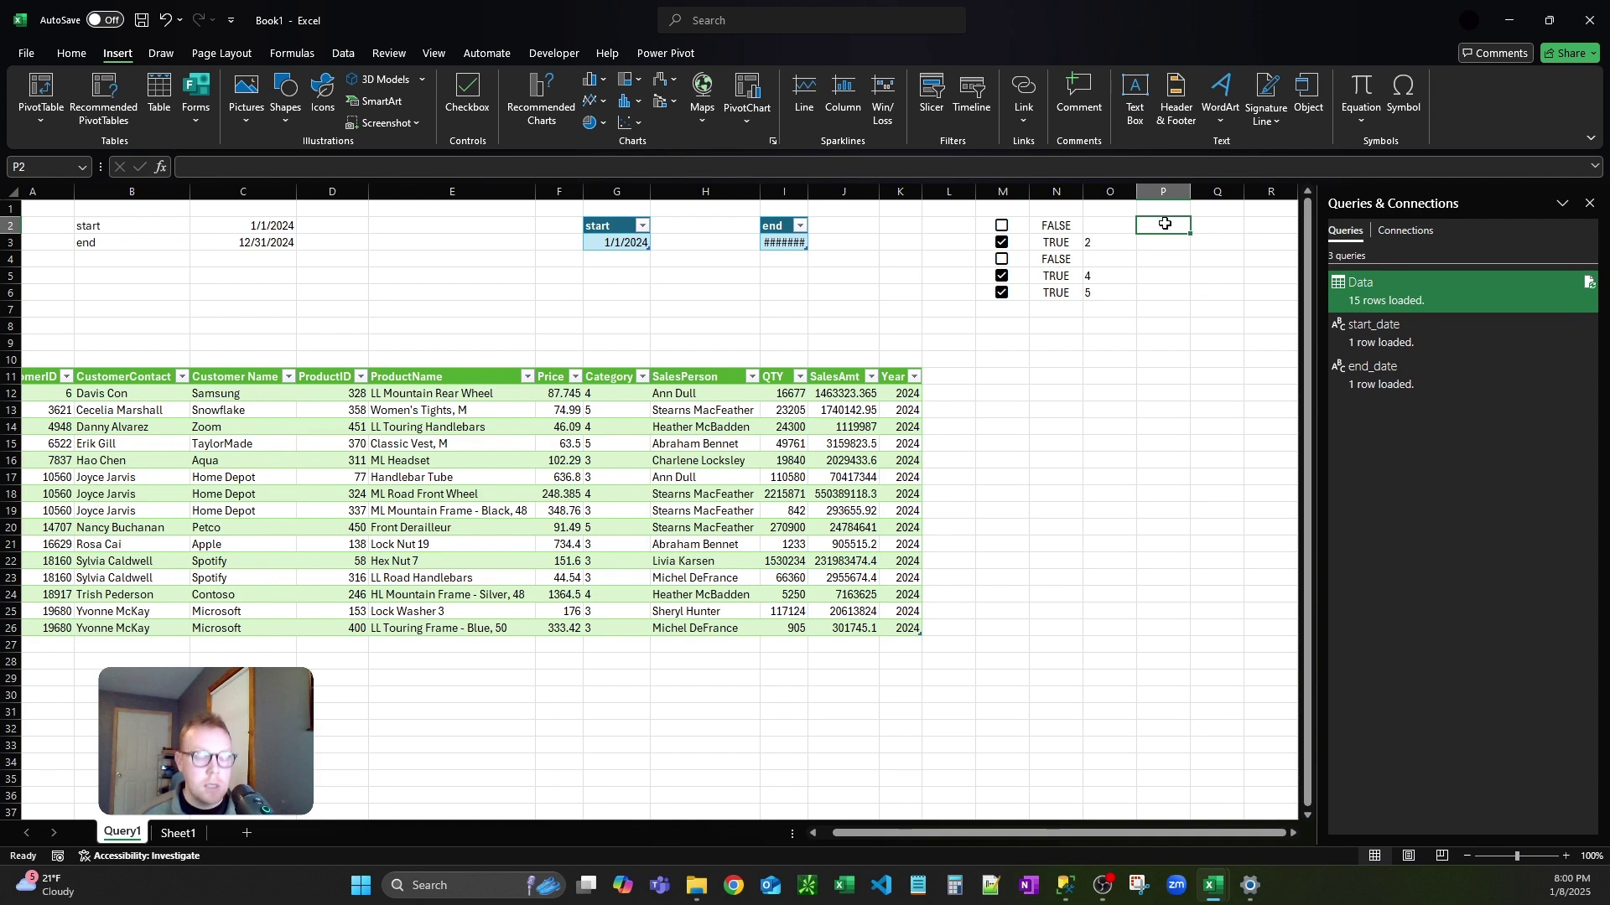
pyautogui.write('=')
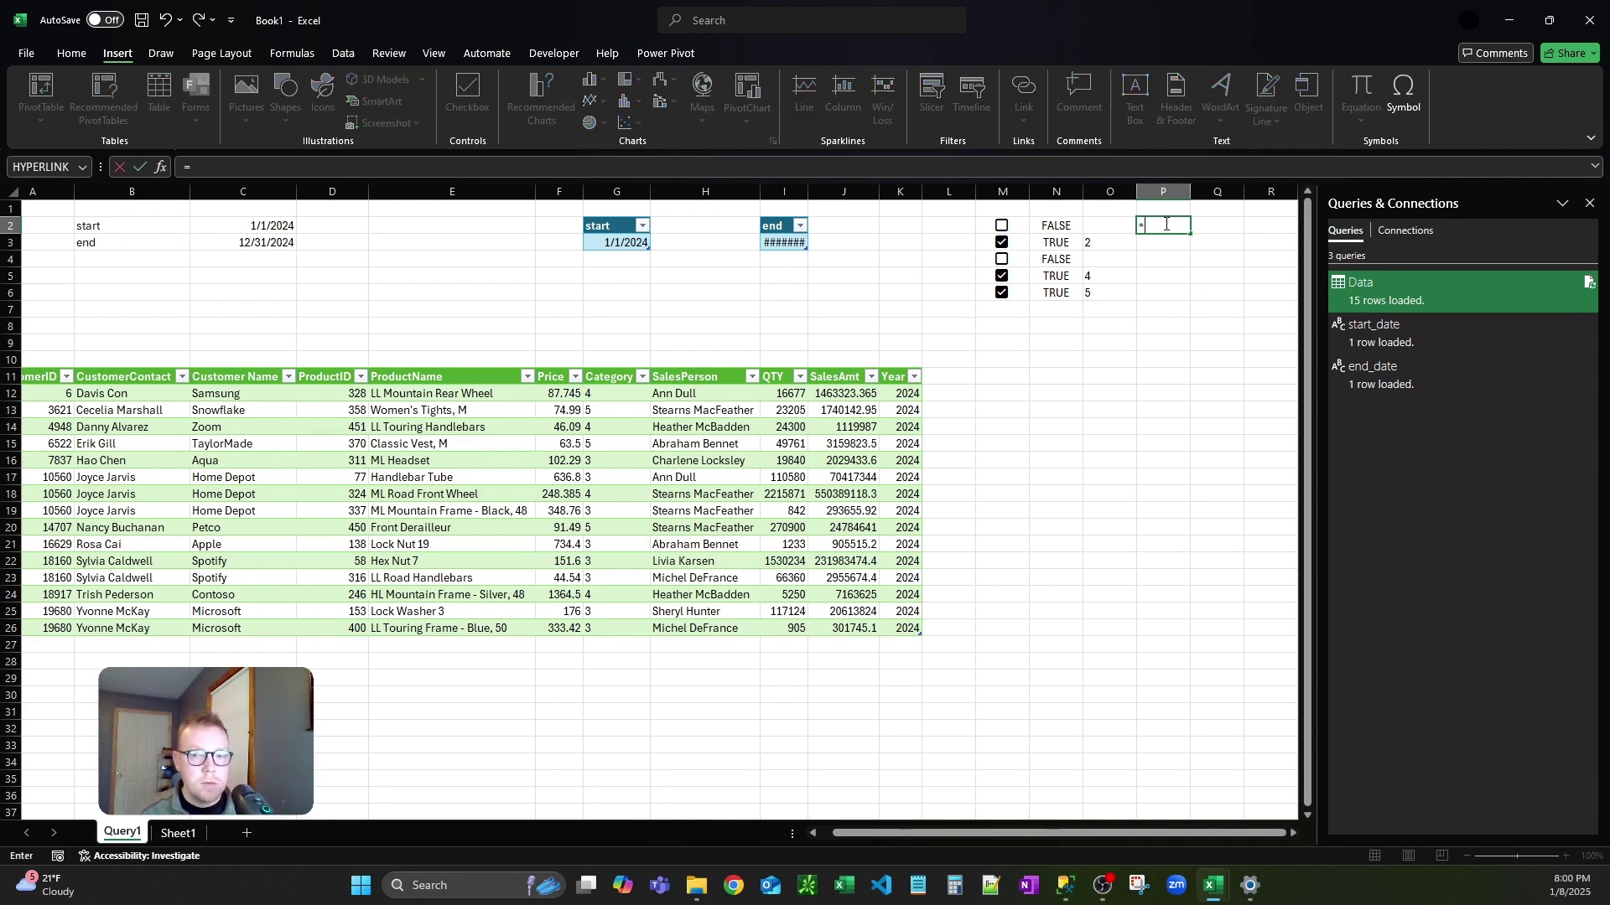
pyautogui.write('tex')
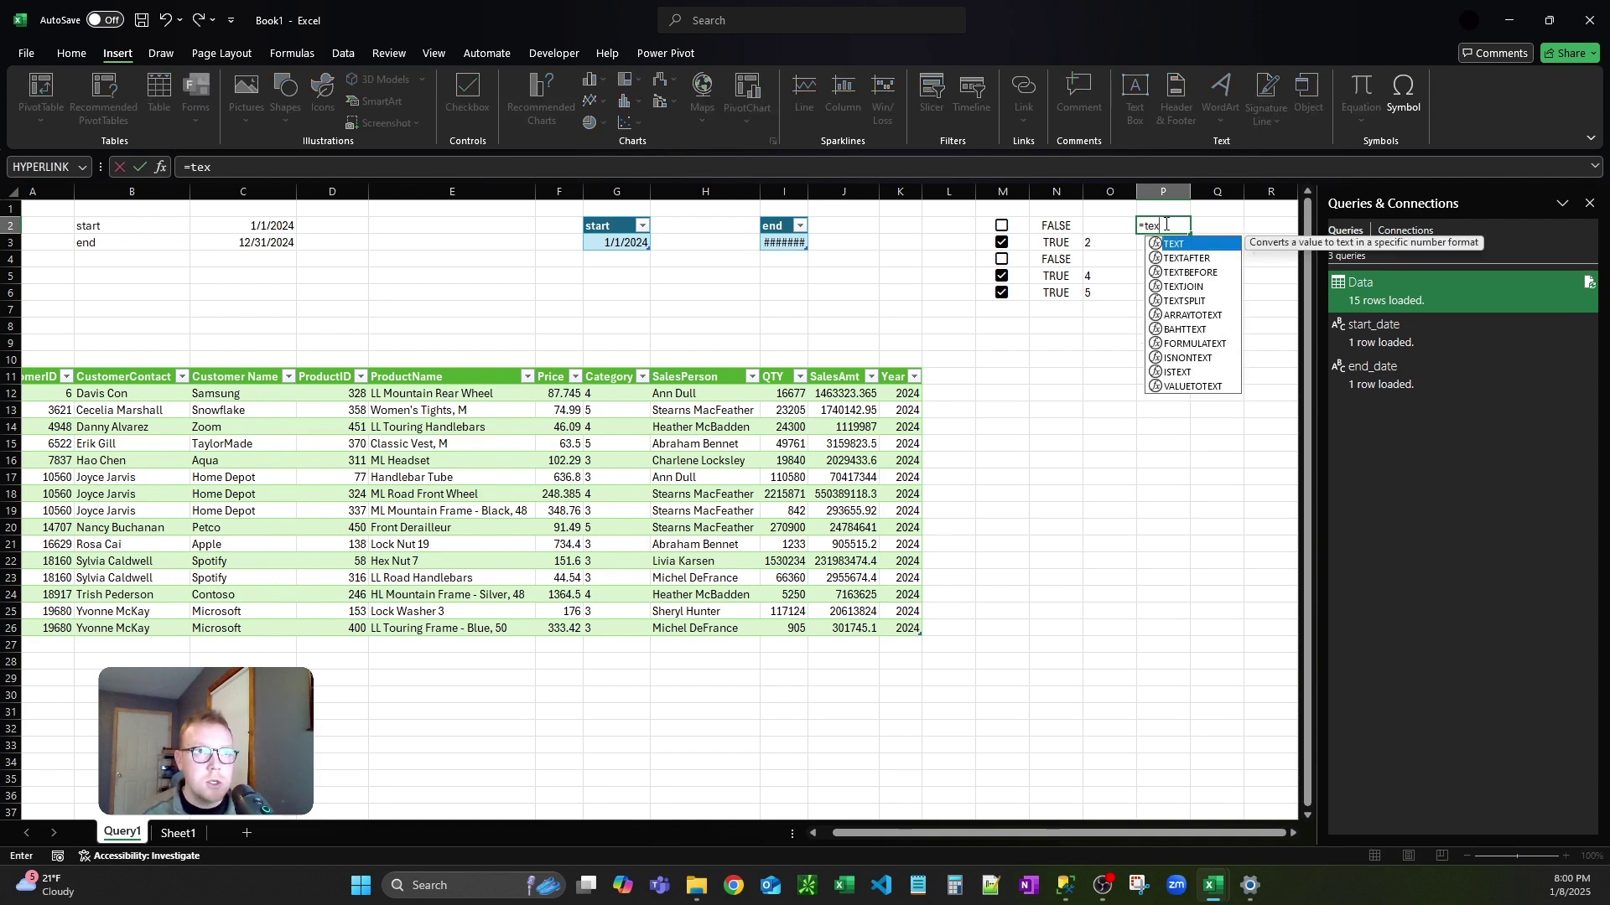
pyautogui.press('Down')
pyautogui.press('Down')
pyautogui.press('Down')
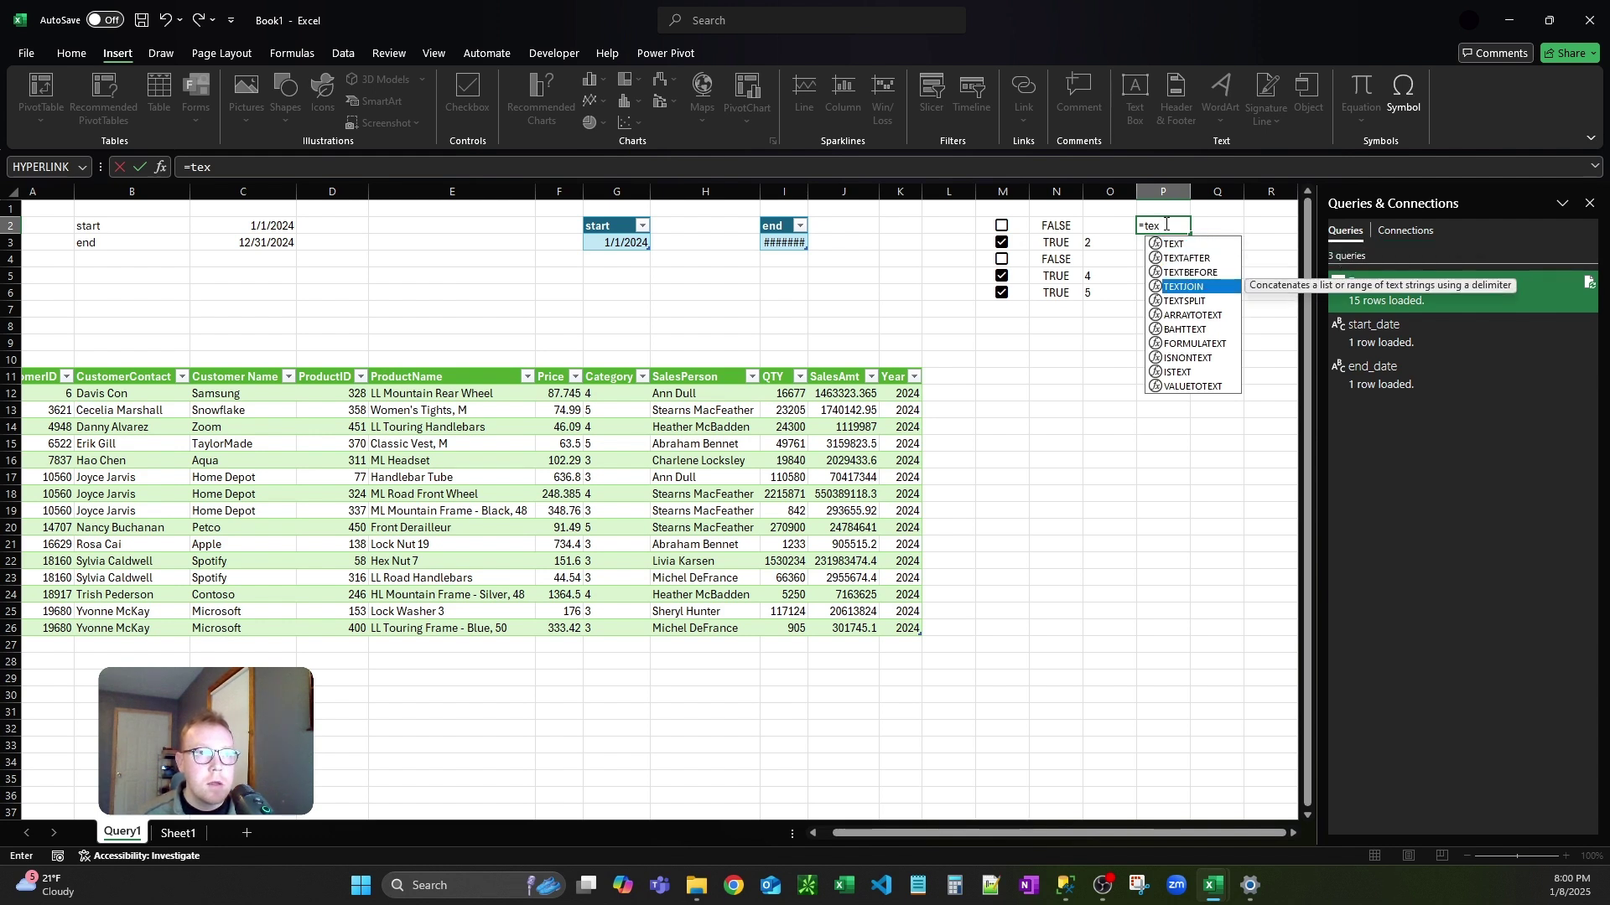
pyautogui.press('Tab')
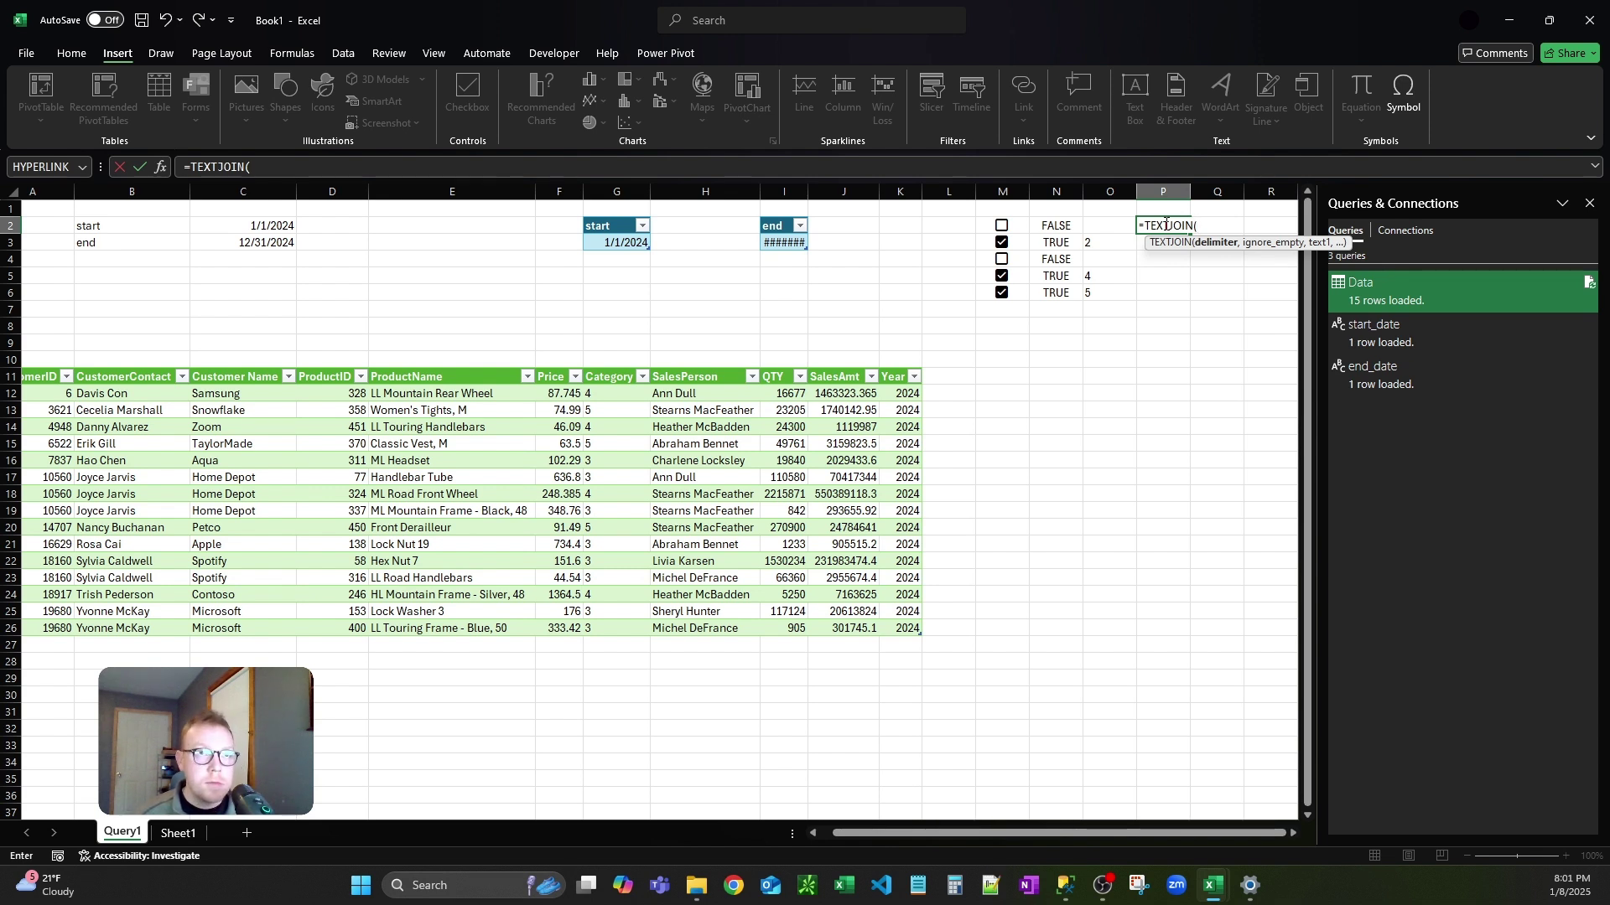
pyautogui.write('","')
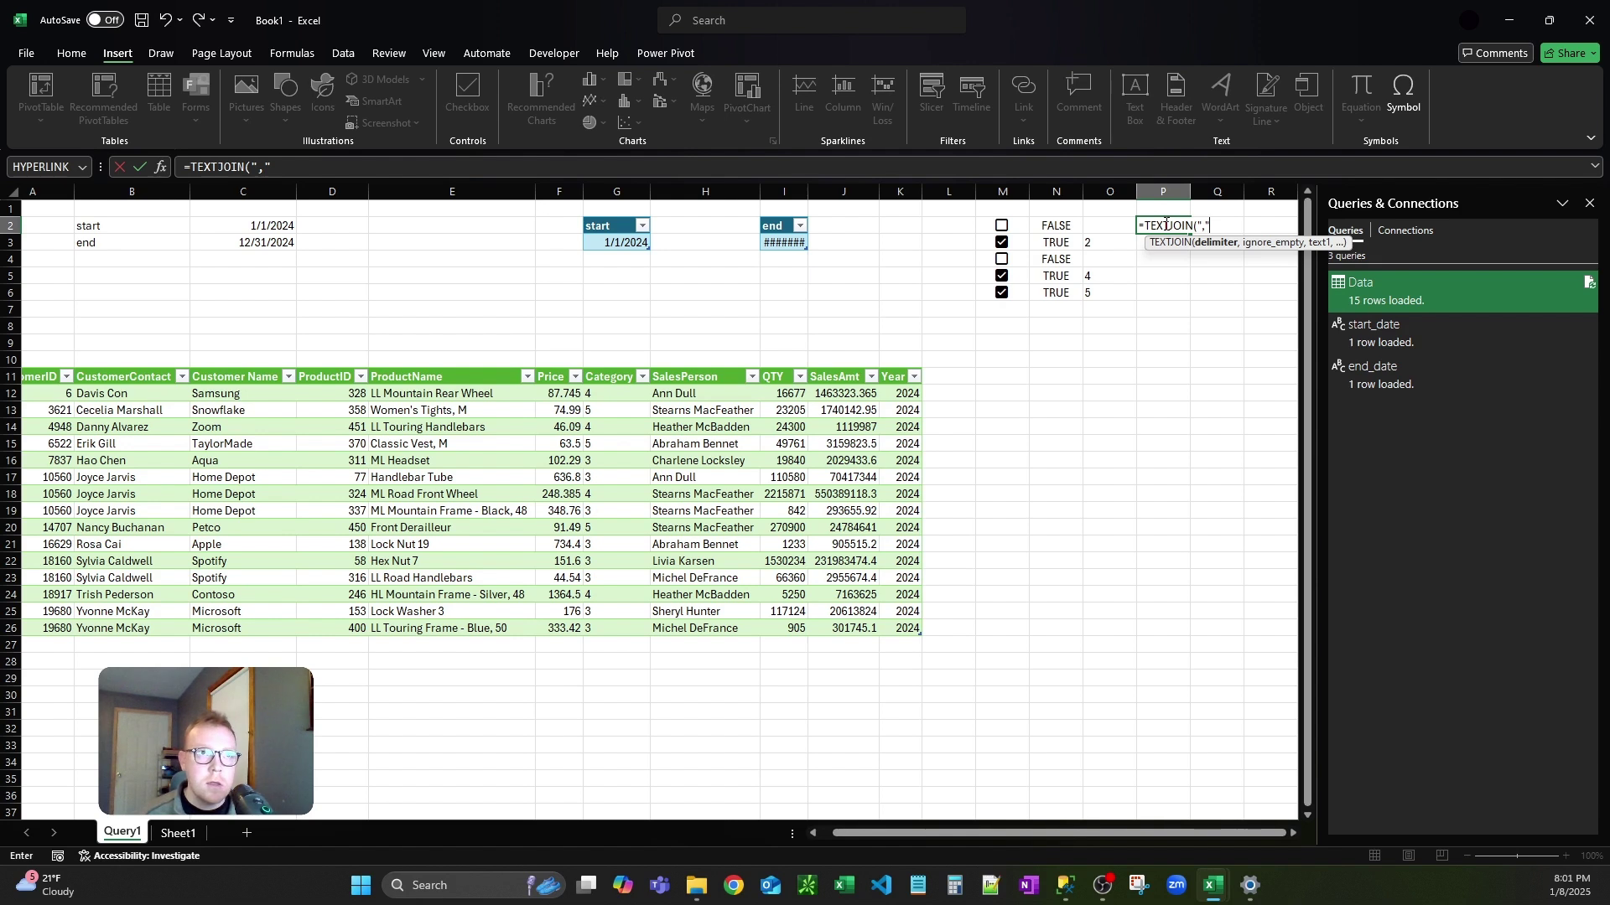
pyautogui.write(',')
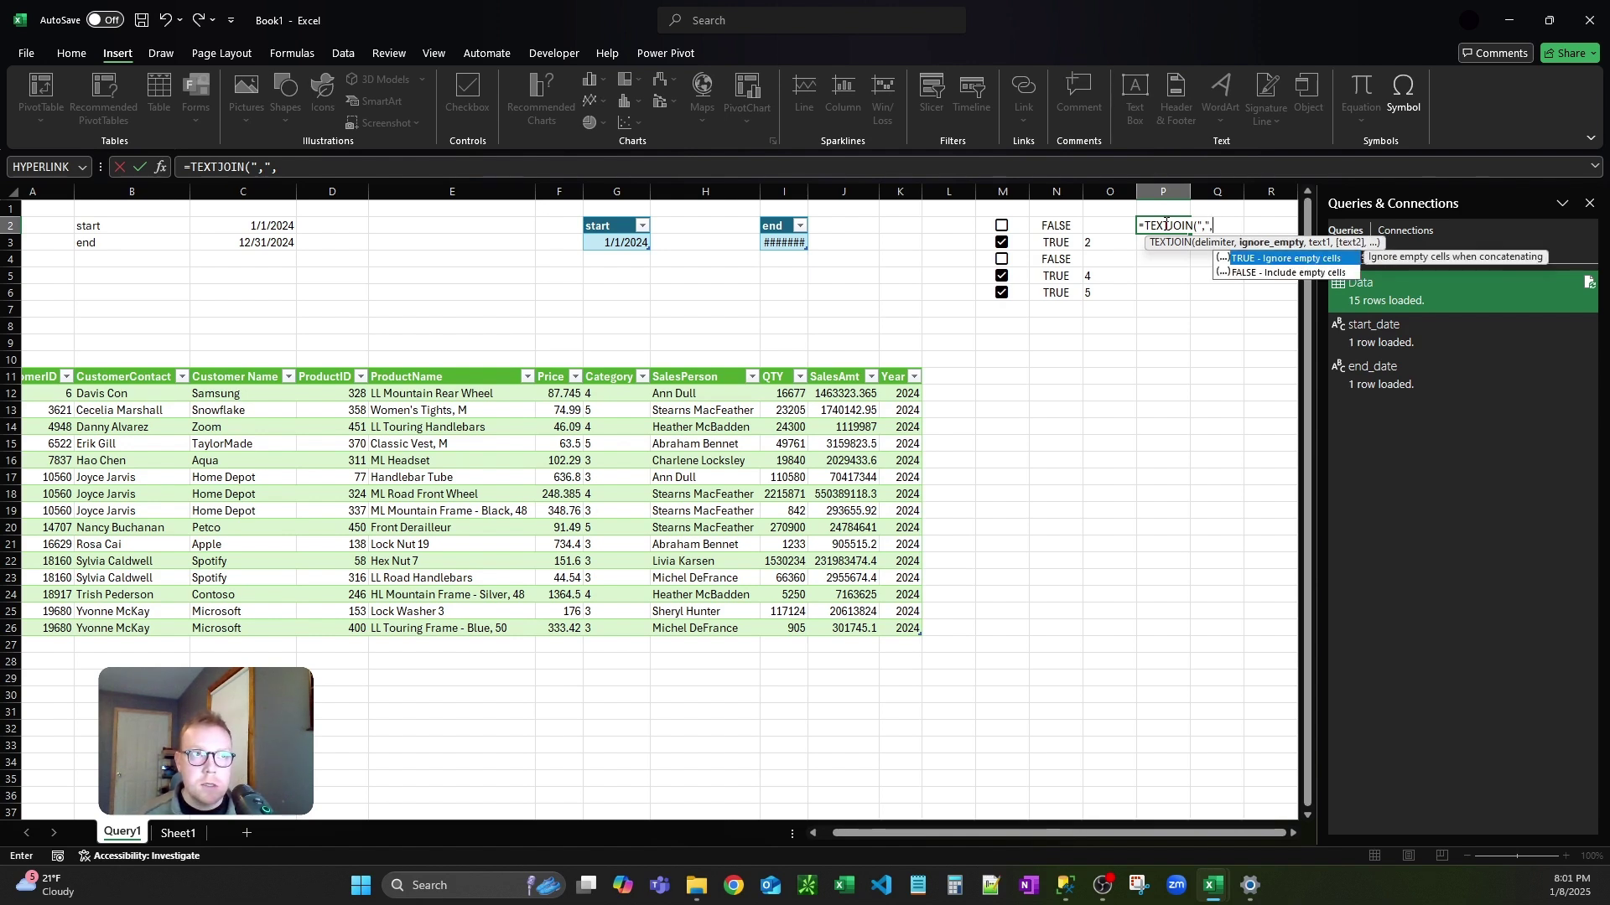
pyautogui.press('Tab')
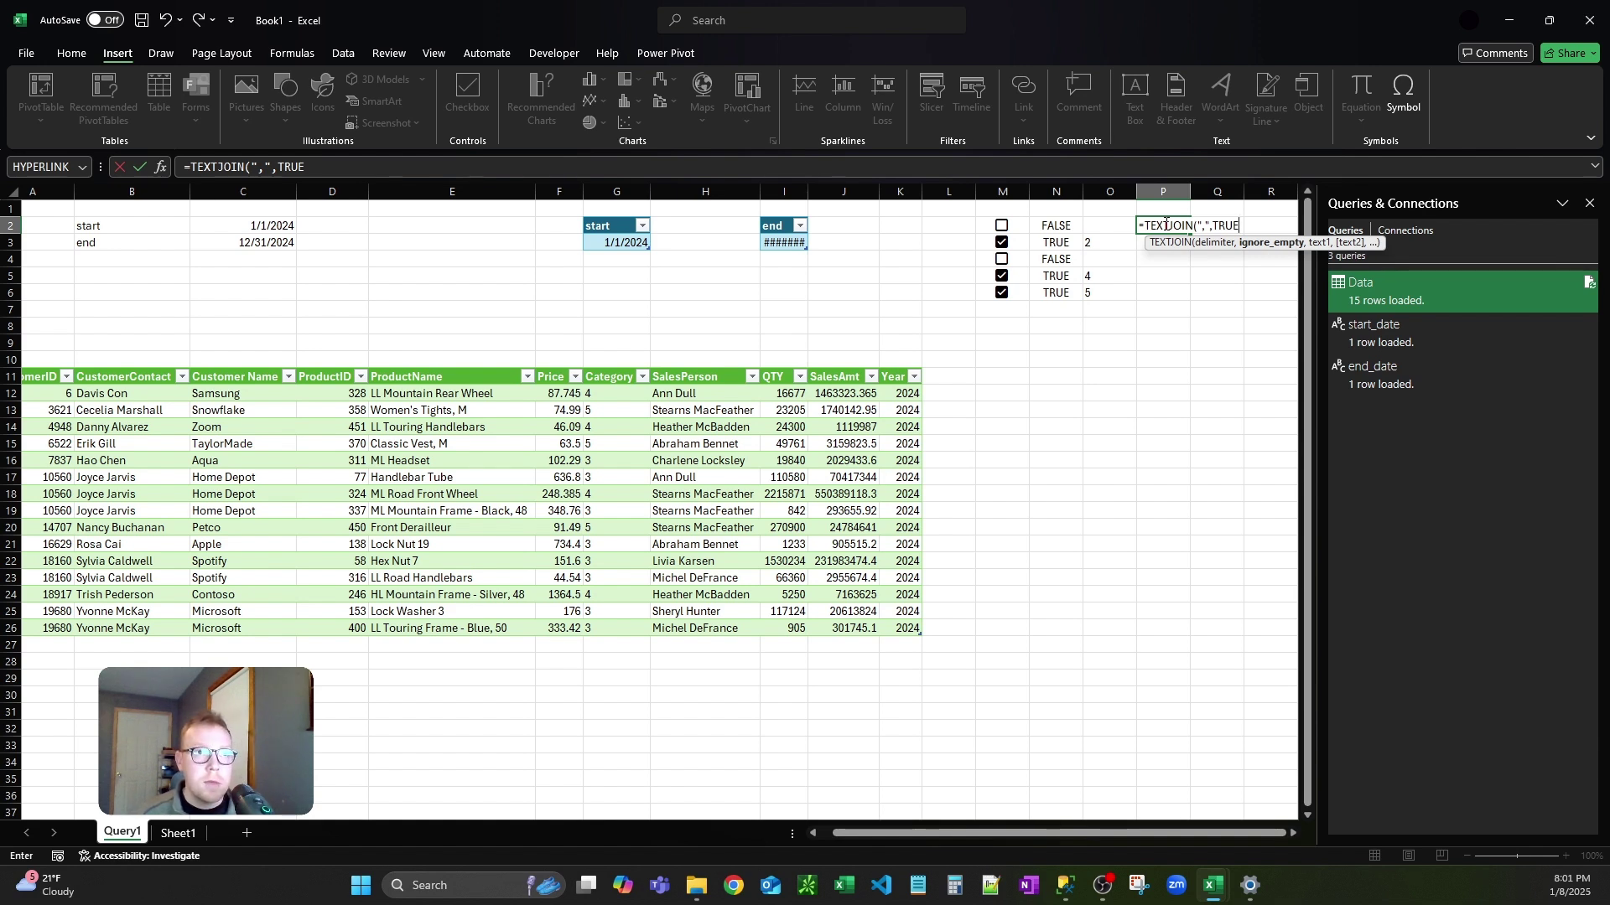
pyautogui.write(',')
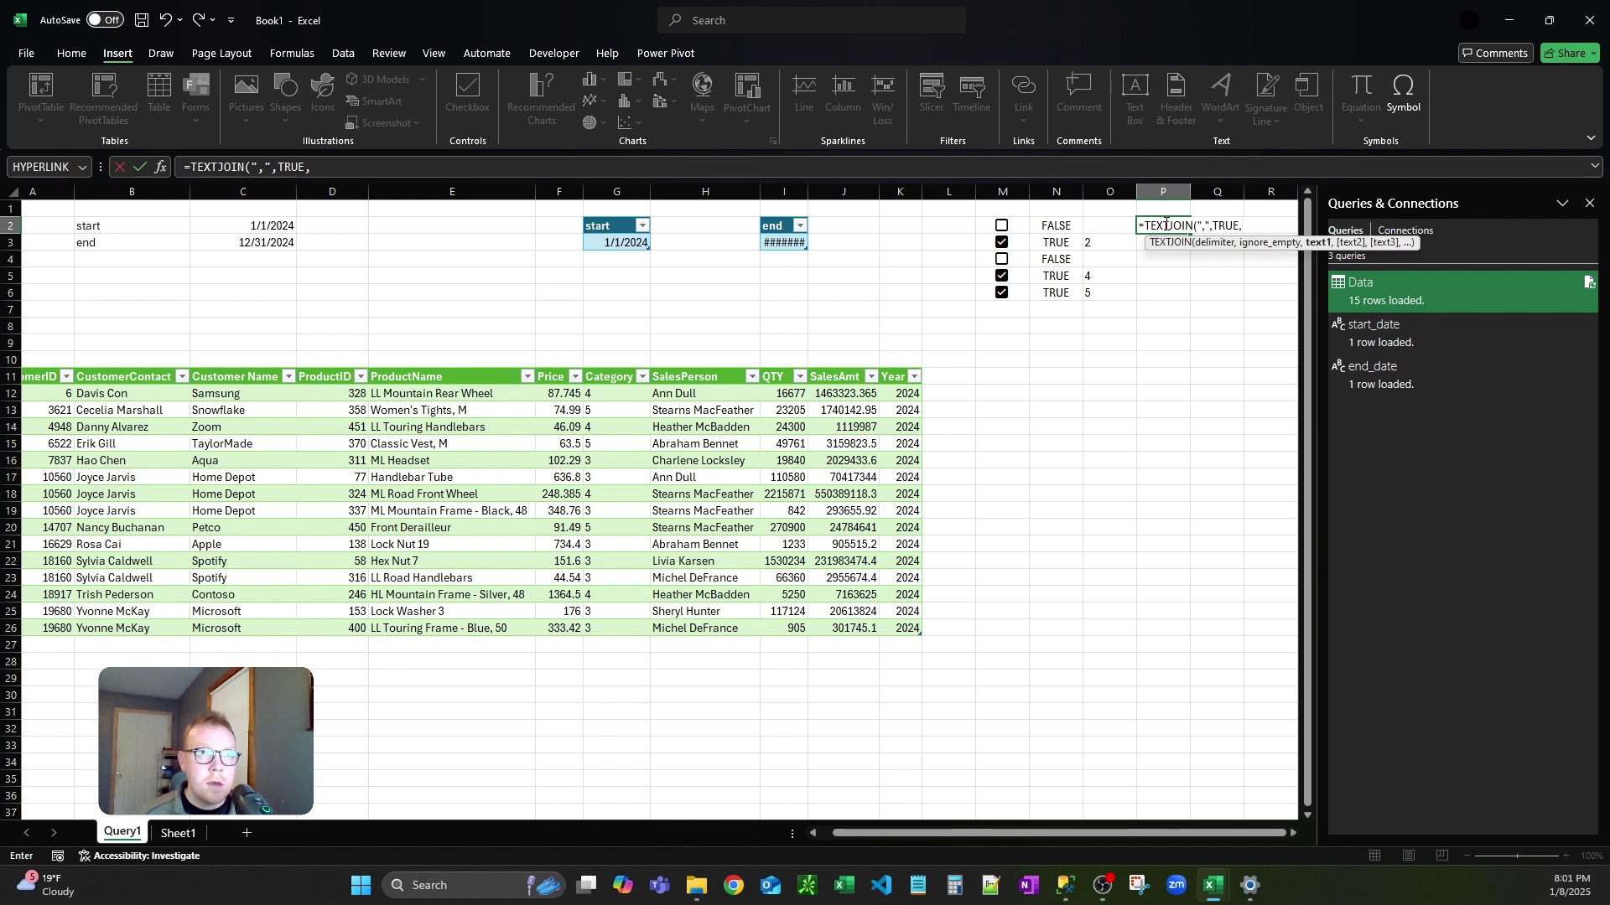
pyautogui.moveTo(1113, 228); pyautogui.dragTo(1121, 292)
pyautogui.write(')')
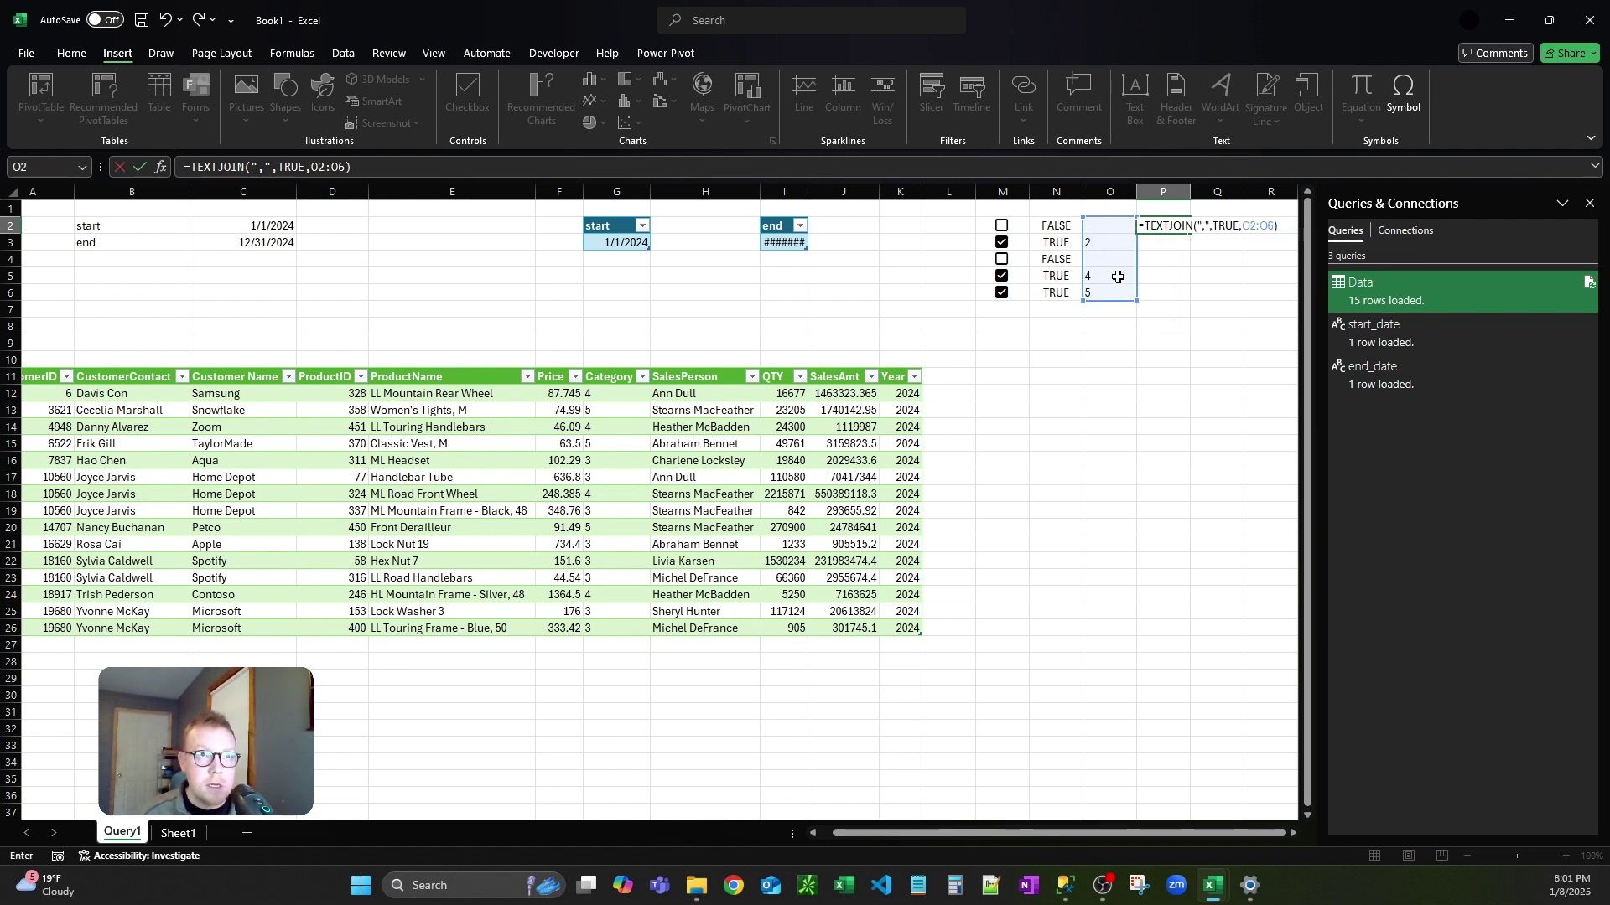
pyautogui.hotkey('ctrl', 'Return')
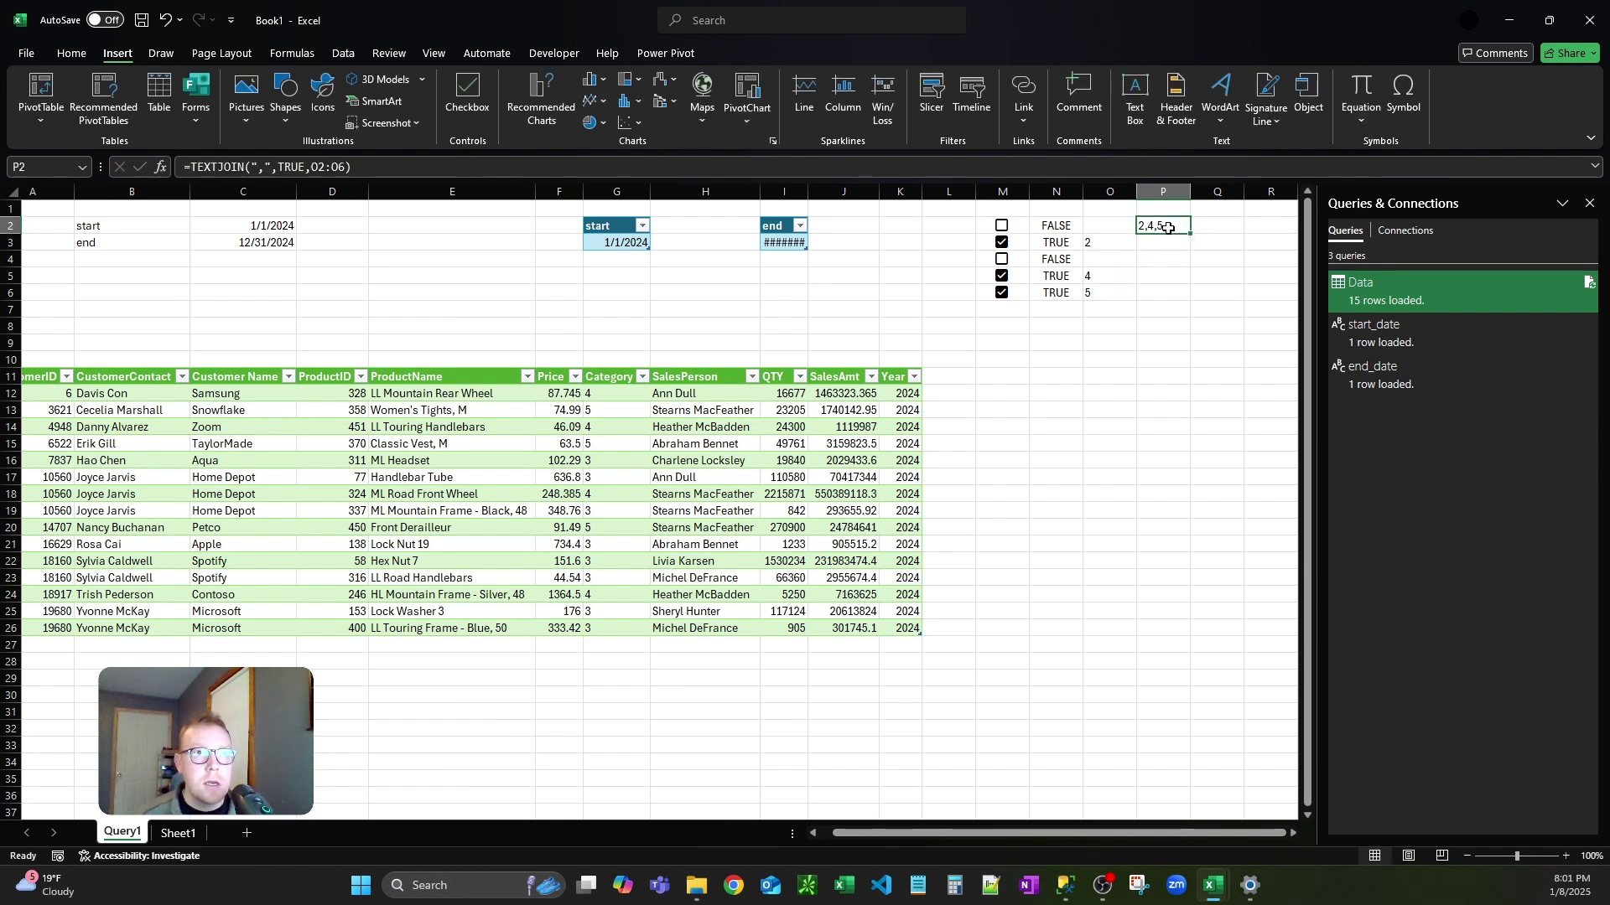
# - Insert a blank column before the TEXTJOIN column P and narrow the new column P
pyautogui.click(1164, 192)
pyautogui.rightClick(1162, 193)
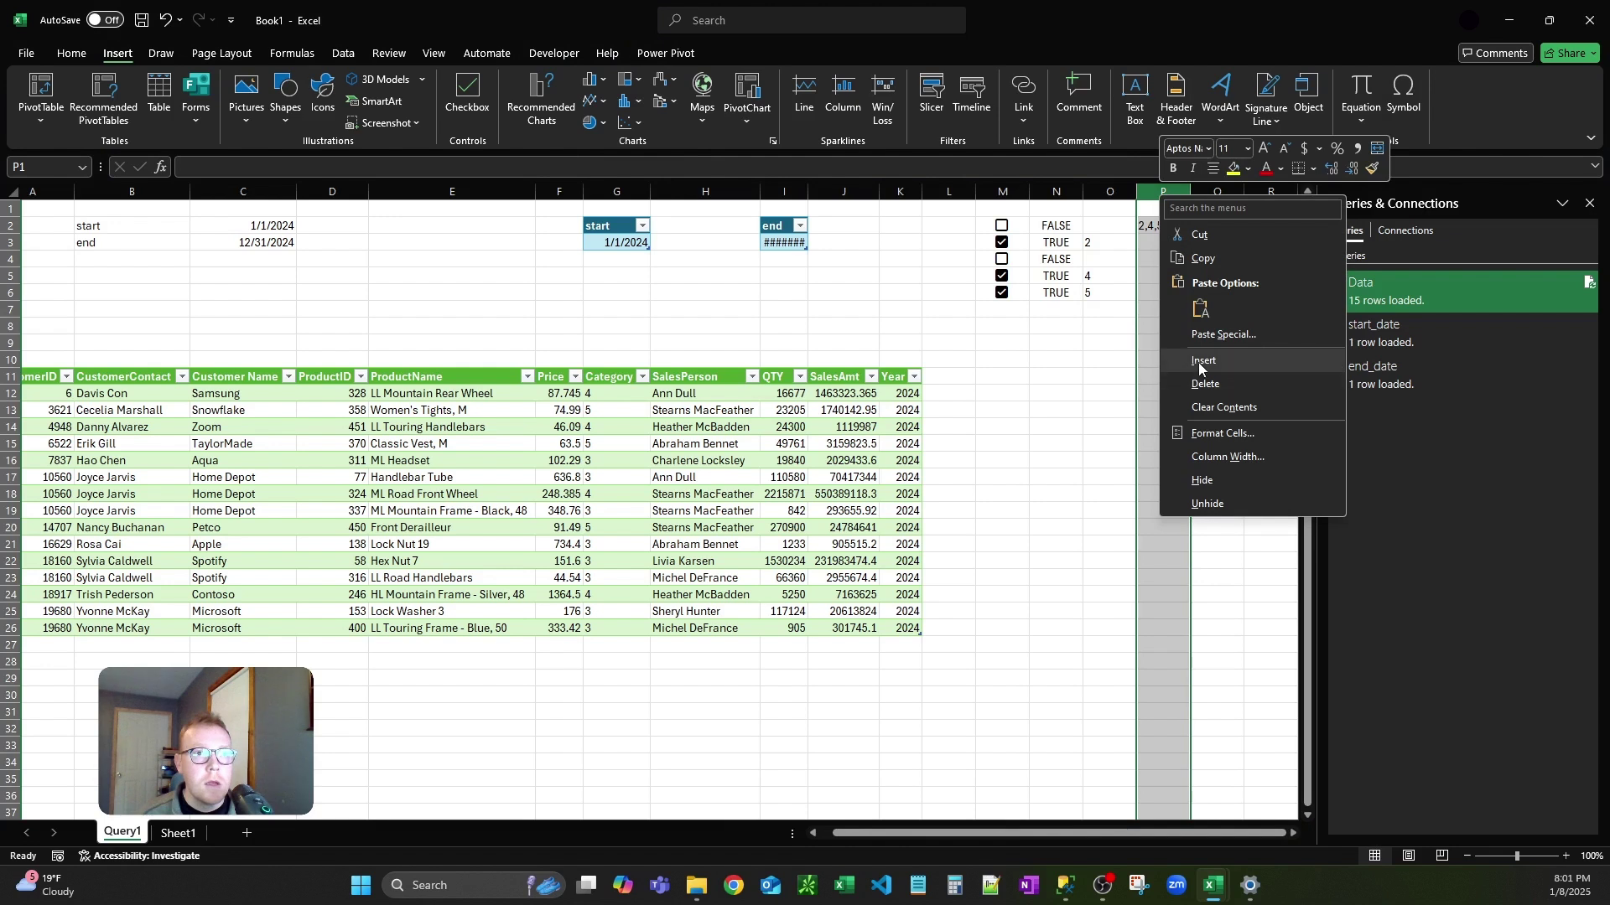
pyautogui.click(1203, 360)
pyautogui.click(1122, 313)
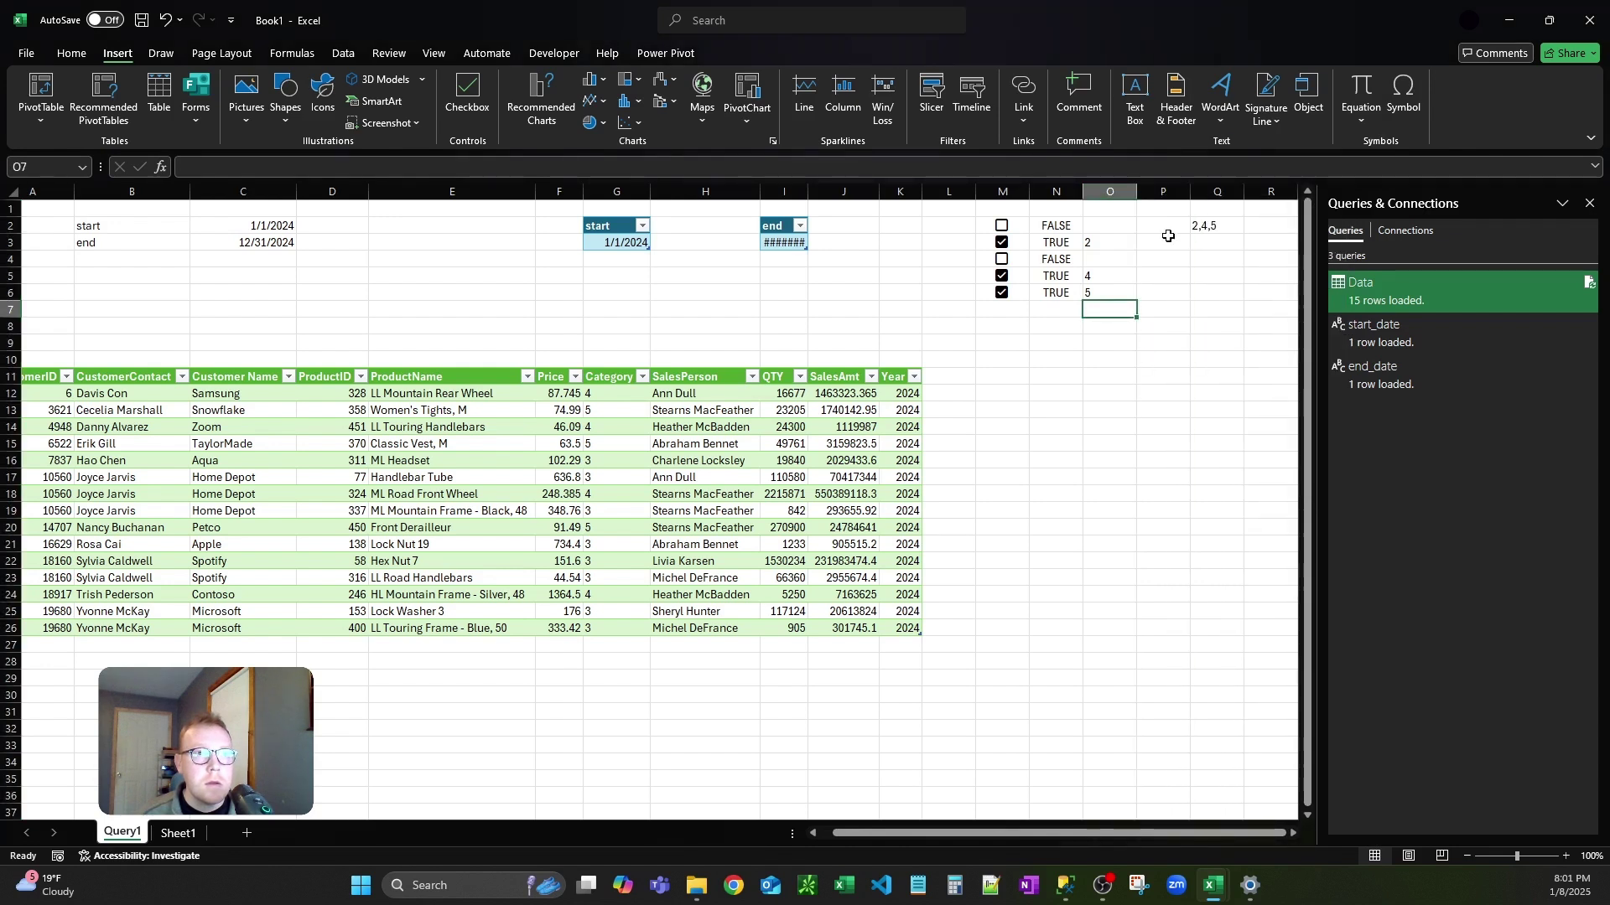
pyautogui.click(1213, 233)
pyautogui.moveTo(1190, 192); pyautogui.dragTo(1173, 192)
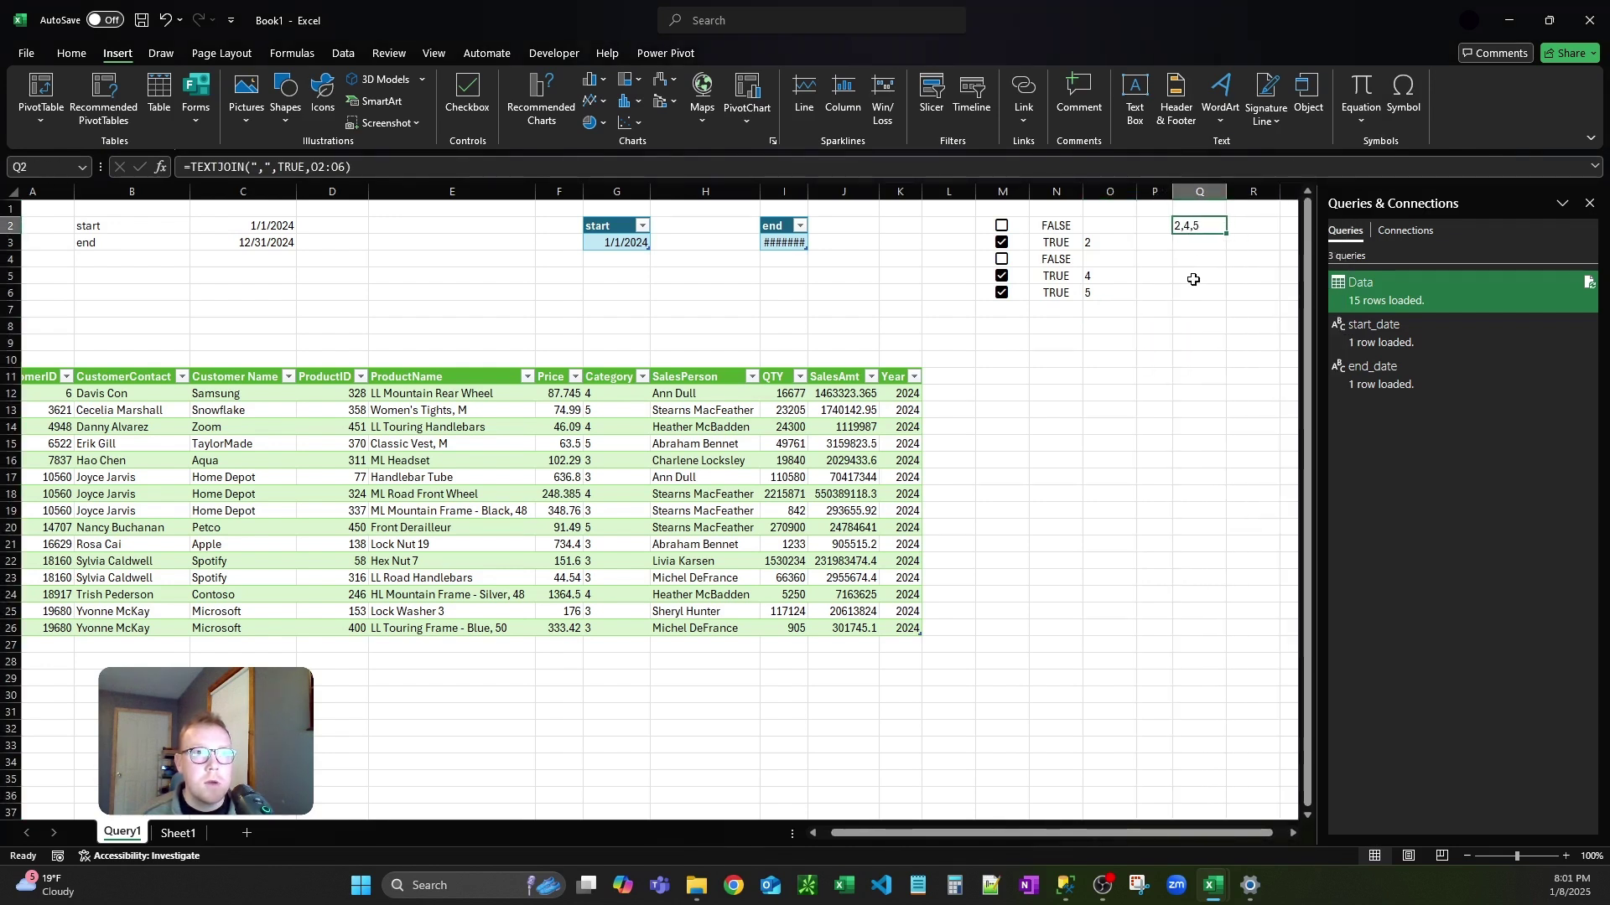
# - Enter the header prod in Q1 and convert Q1:Q2 into a table with headers
pyautogui.click(1209, 208)
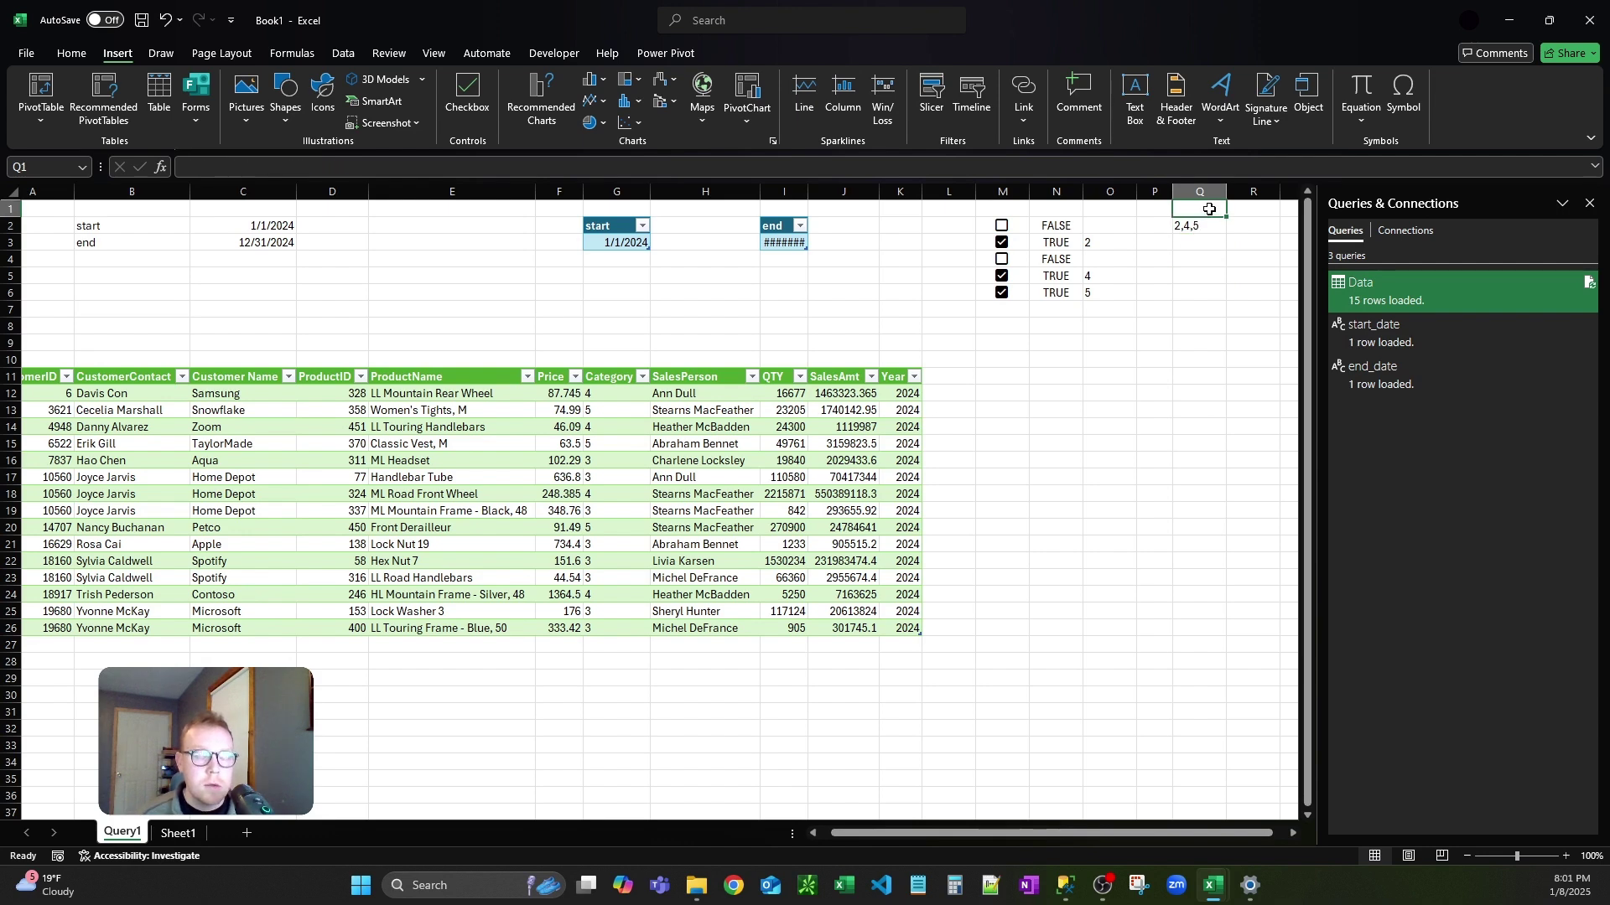
pyautogui.write('p')
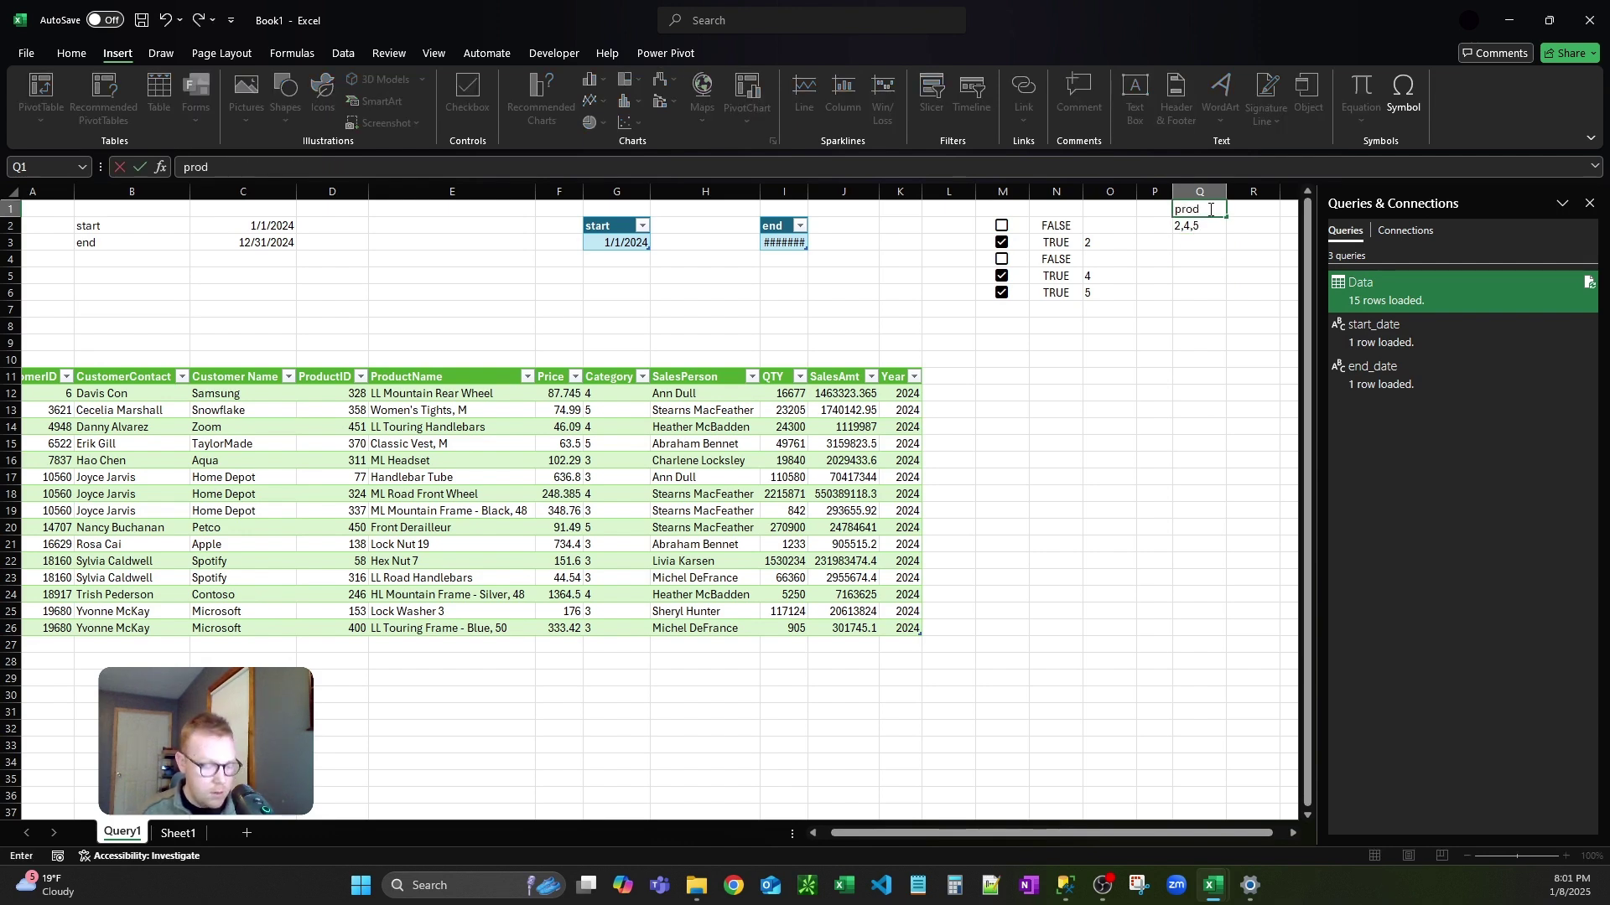
pyautogui.write('rod')
pyautogui.press('Return')
pyautogui.press('Up')
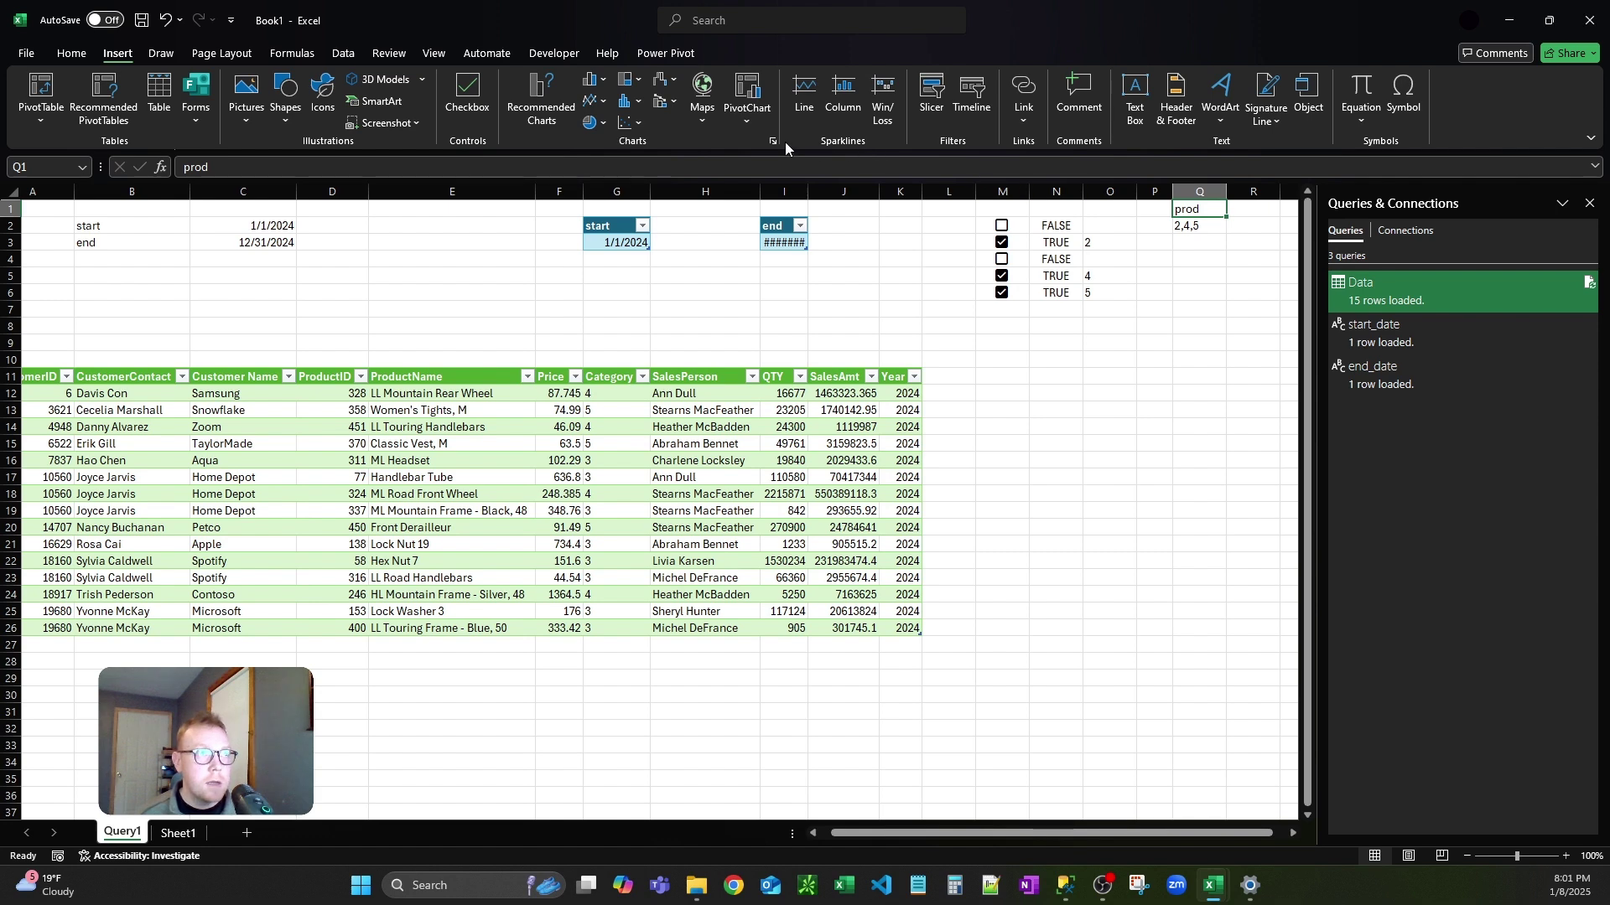
pyautogui.hotkey('ctrl', 't')
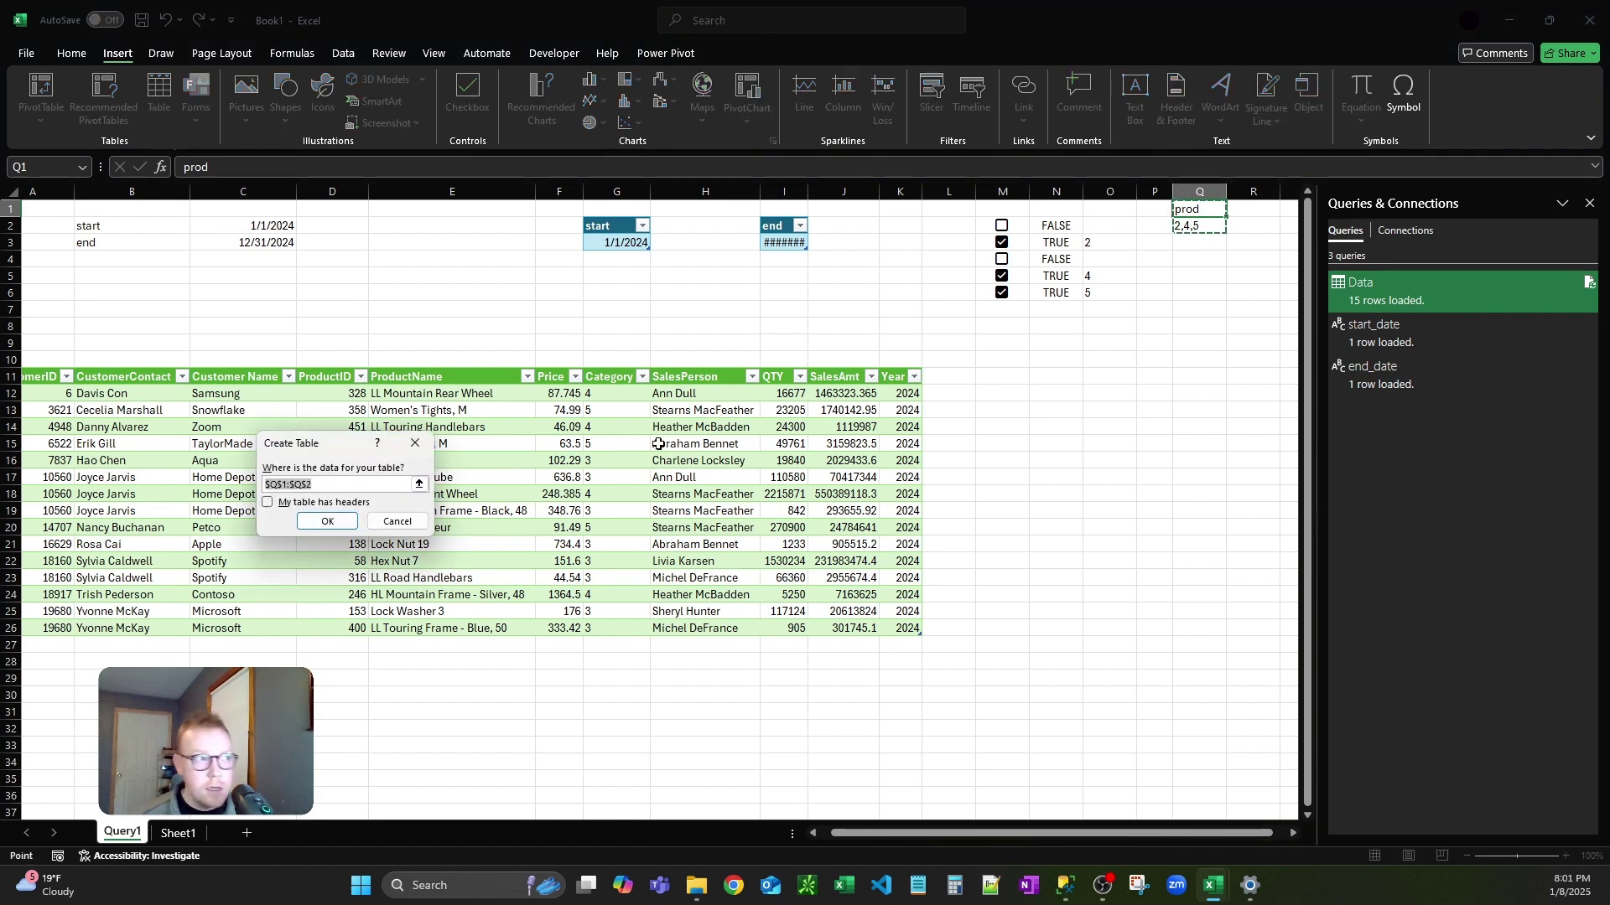
pyautogui.click(324, 503)
pyautogui.click(327, 521)
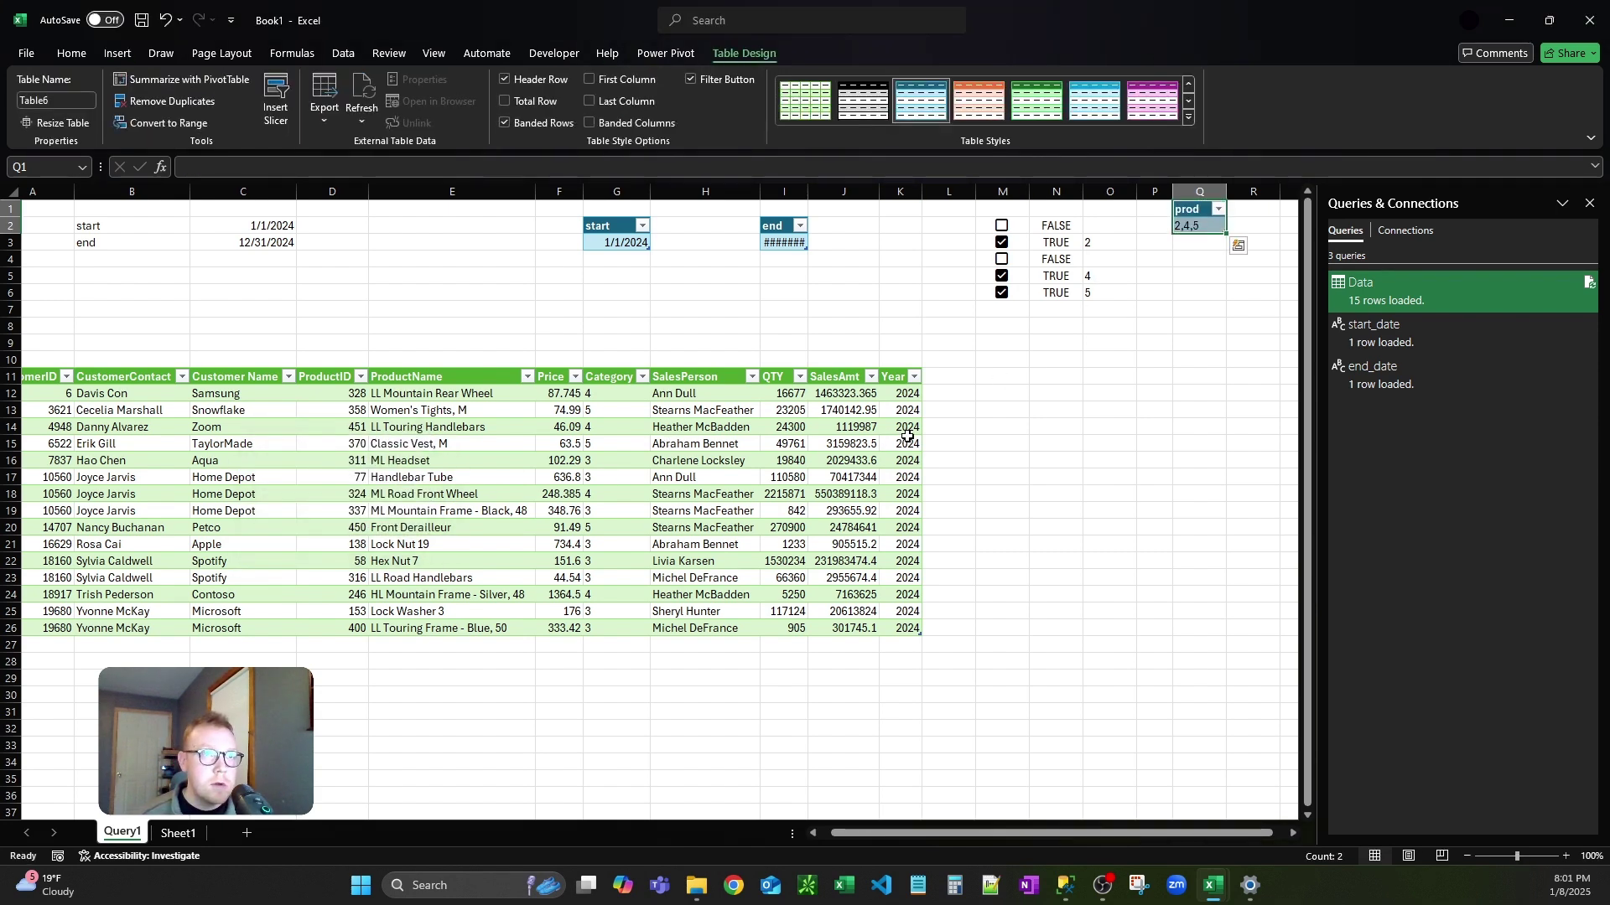
# - Load the prod table into Power Query and remove its automatic Changed Type step
pyautogui.click(1200, 228)
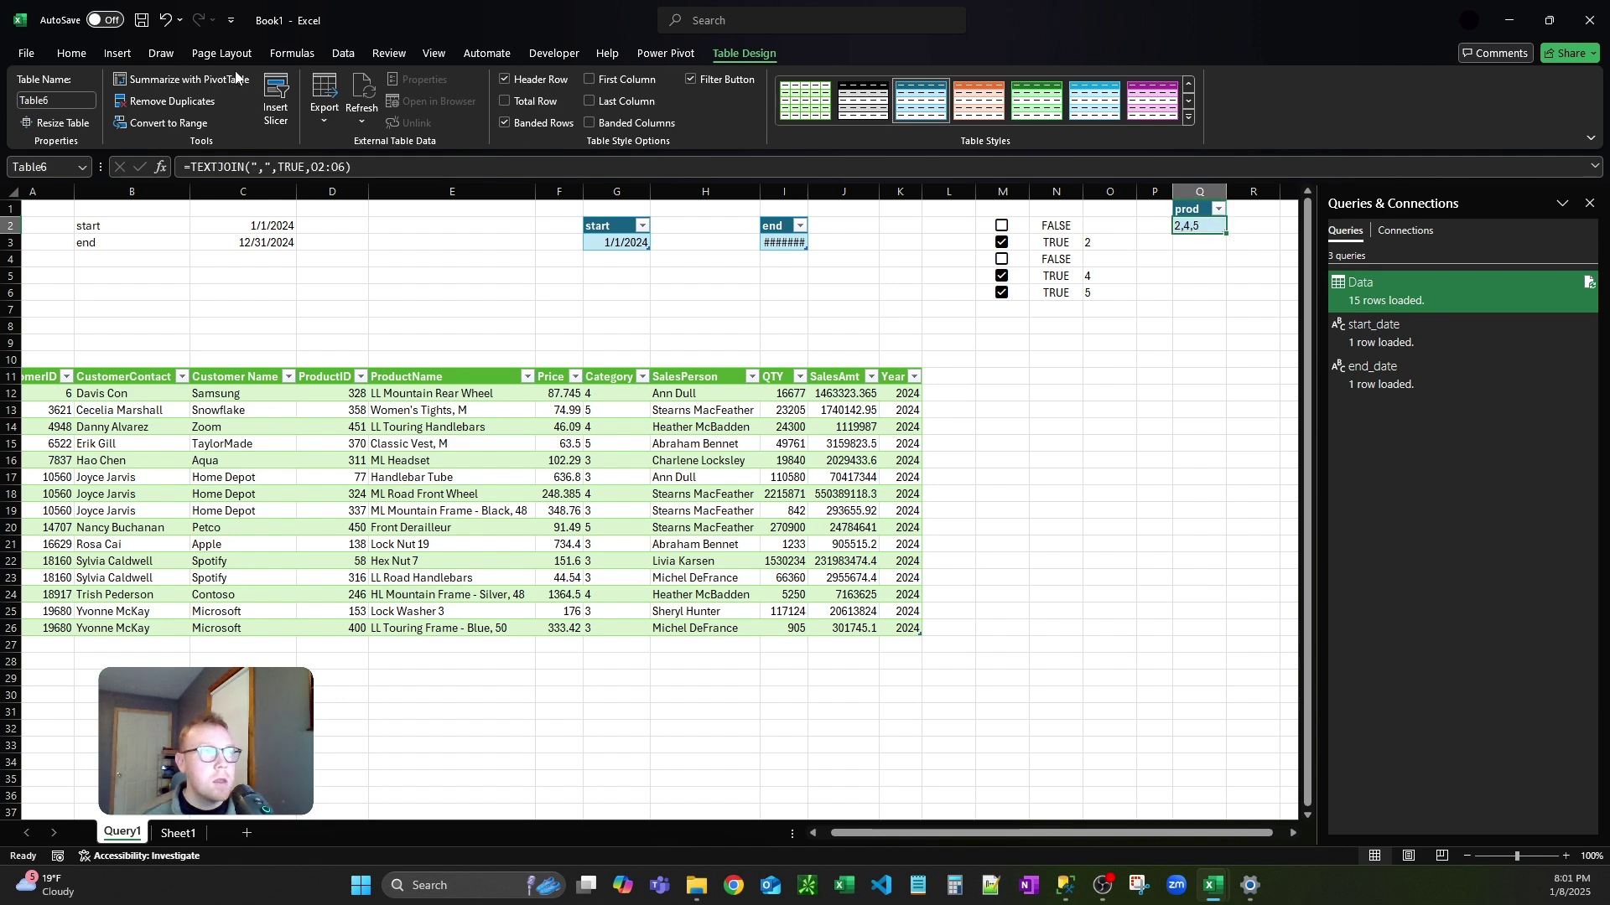
pyautogui.click(342, 53)
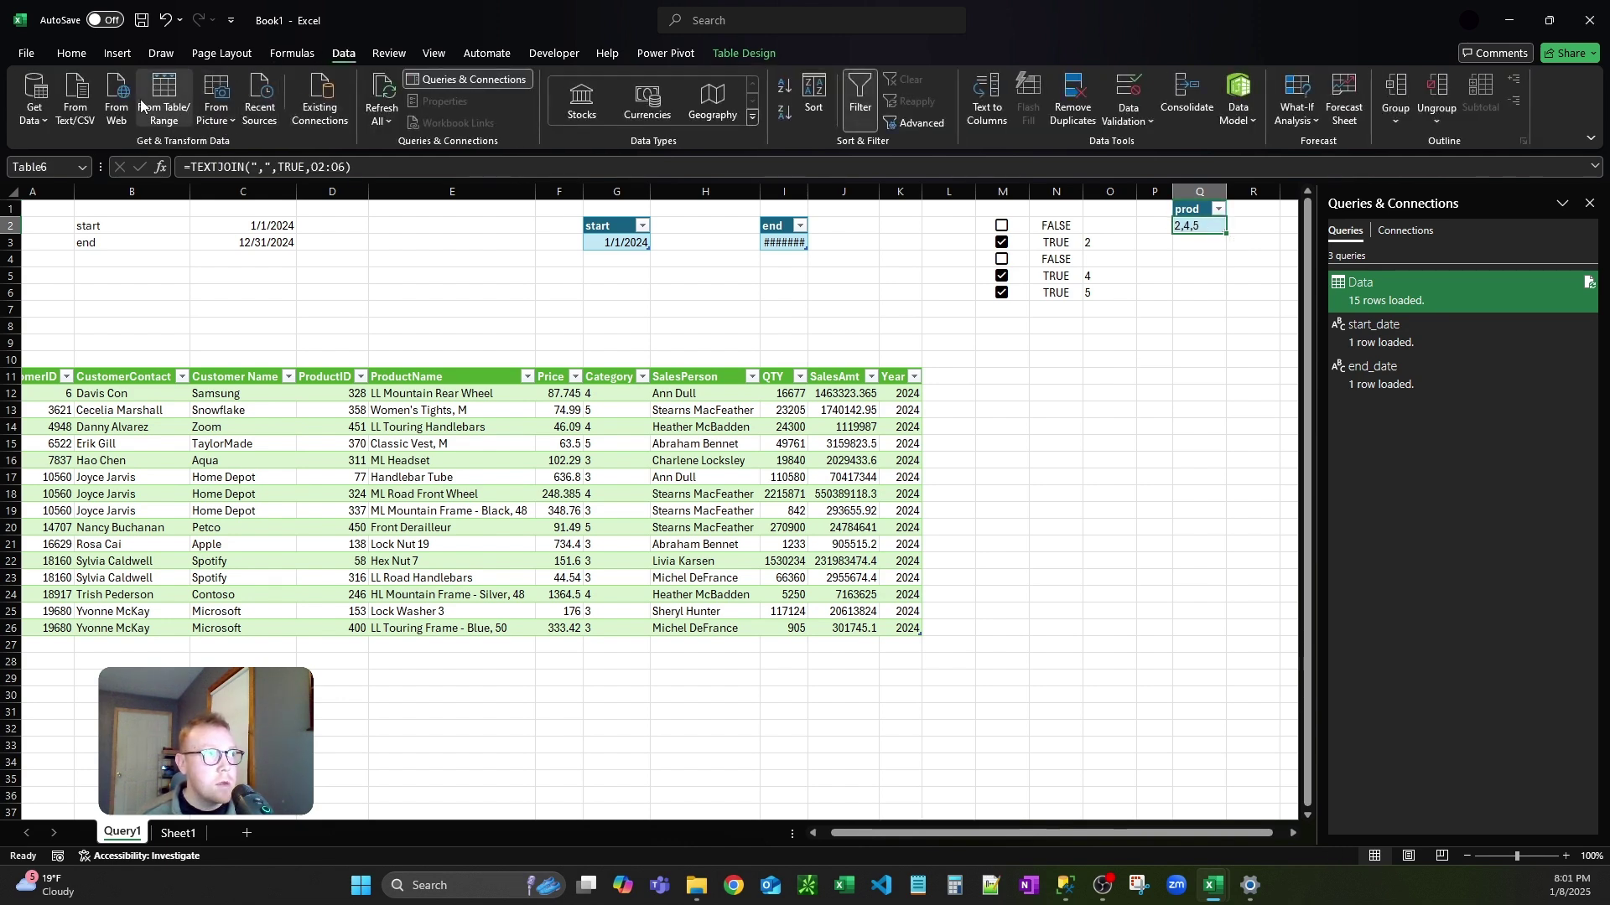
pyautogui.click(92, 123)
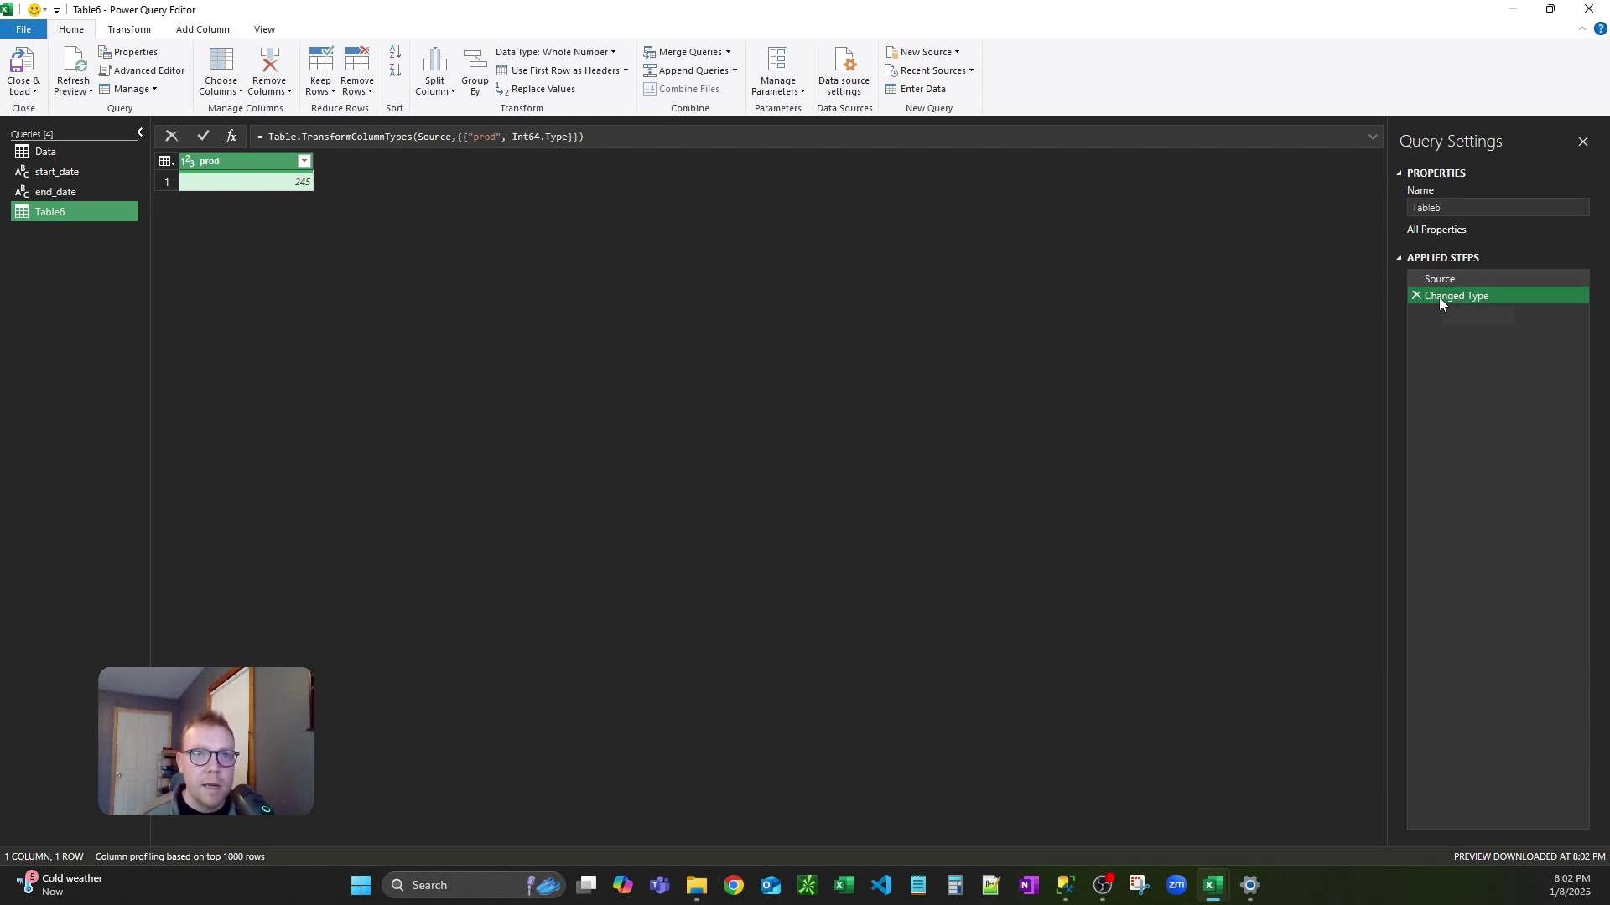
pyautogui.click(1416, 295)
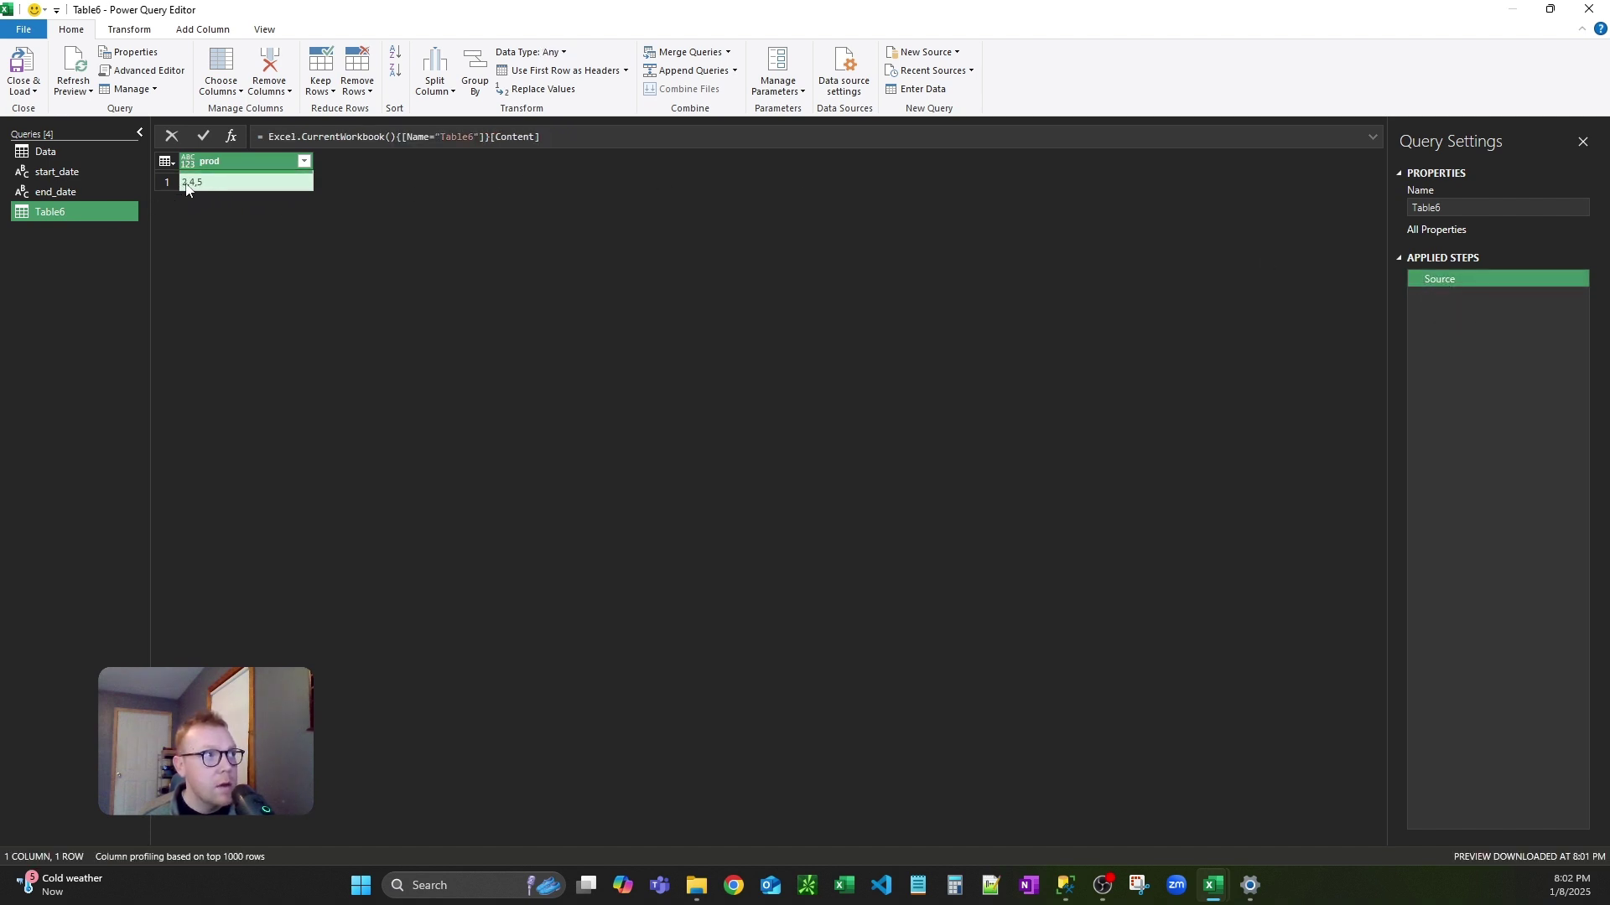
# - Drill down into the single prod value and rename the query prod_filter
pyautogui.click(211, 184)
pyautogui.rightClick(212, 188)
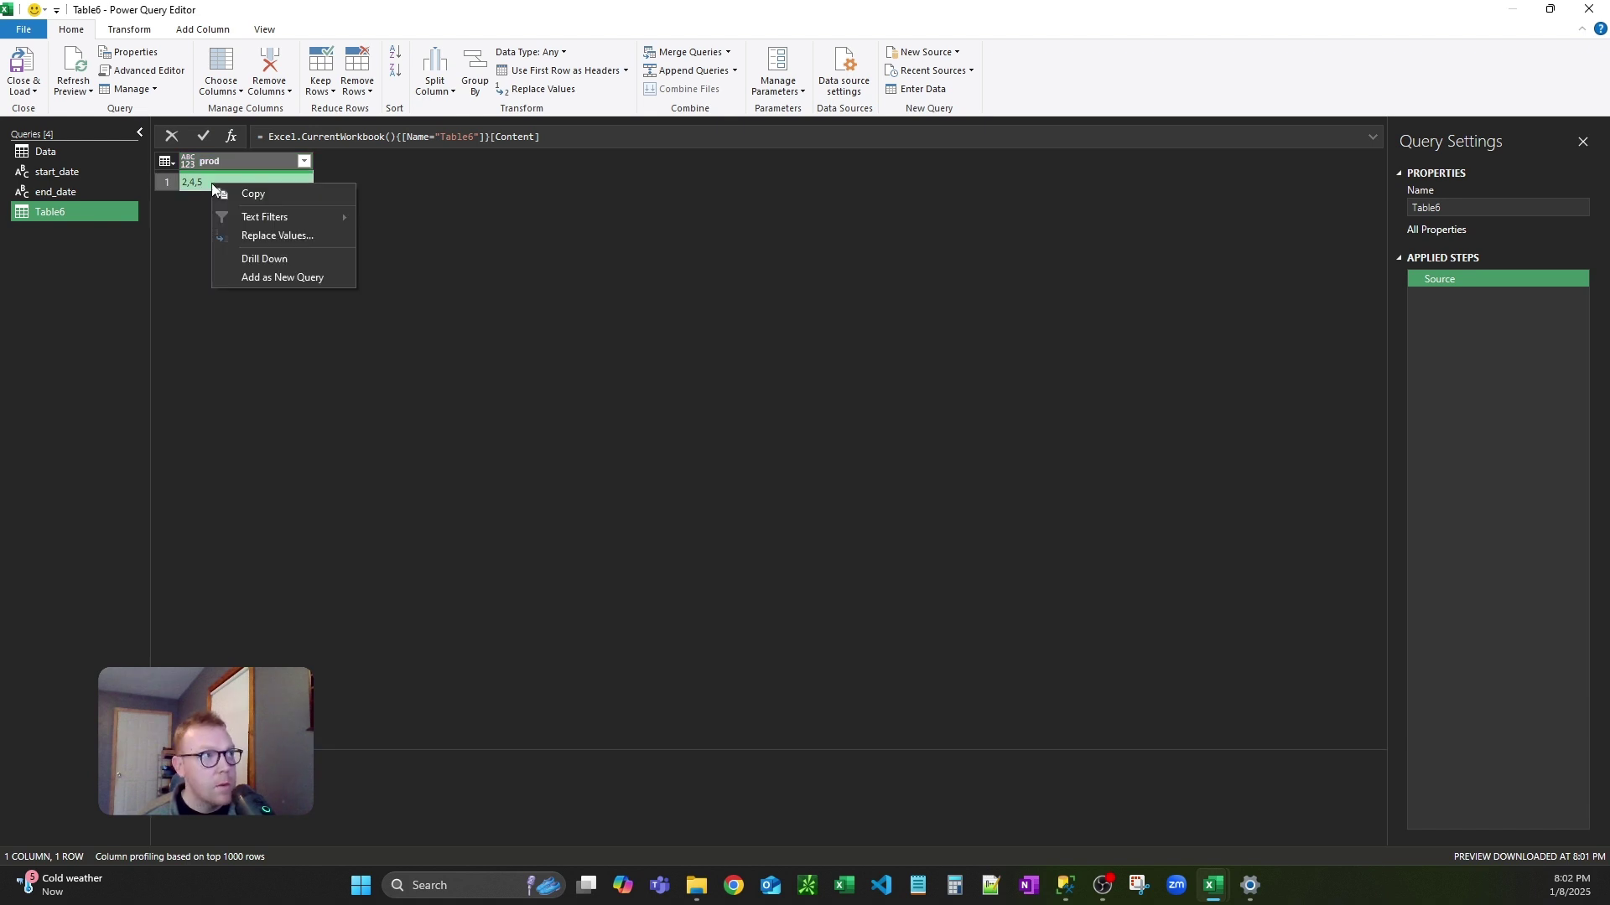
pyautogui.click(257, 260)
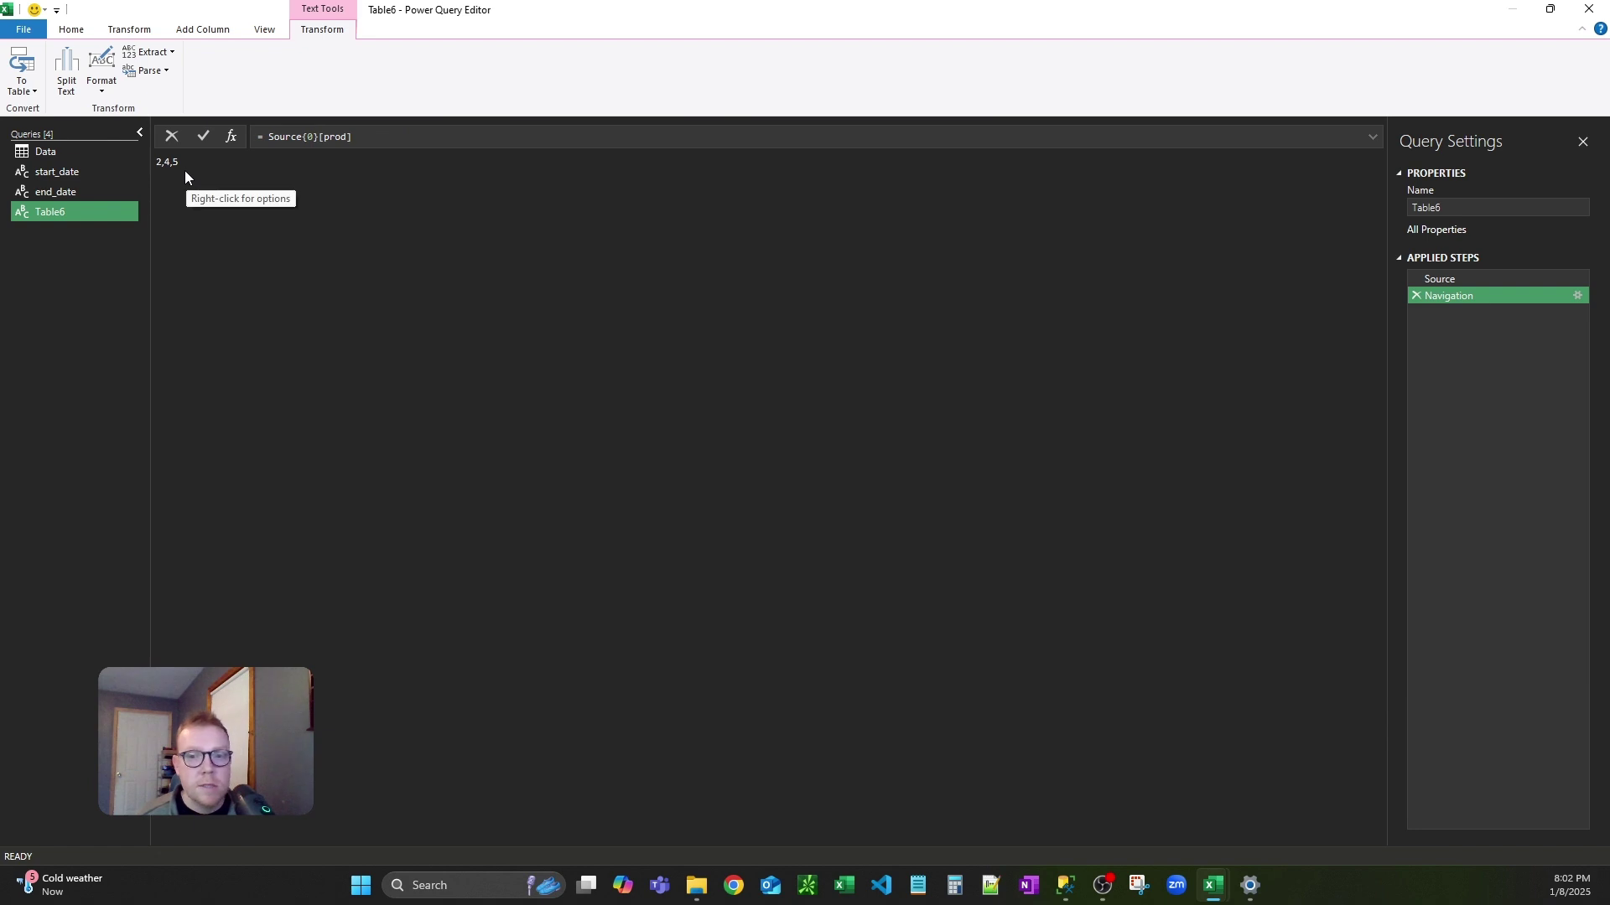
pyautogui.doubleClick(70, 215)
pyautogui.write('prod_filter')
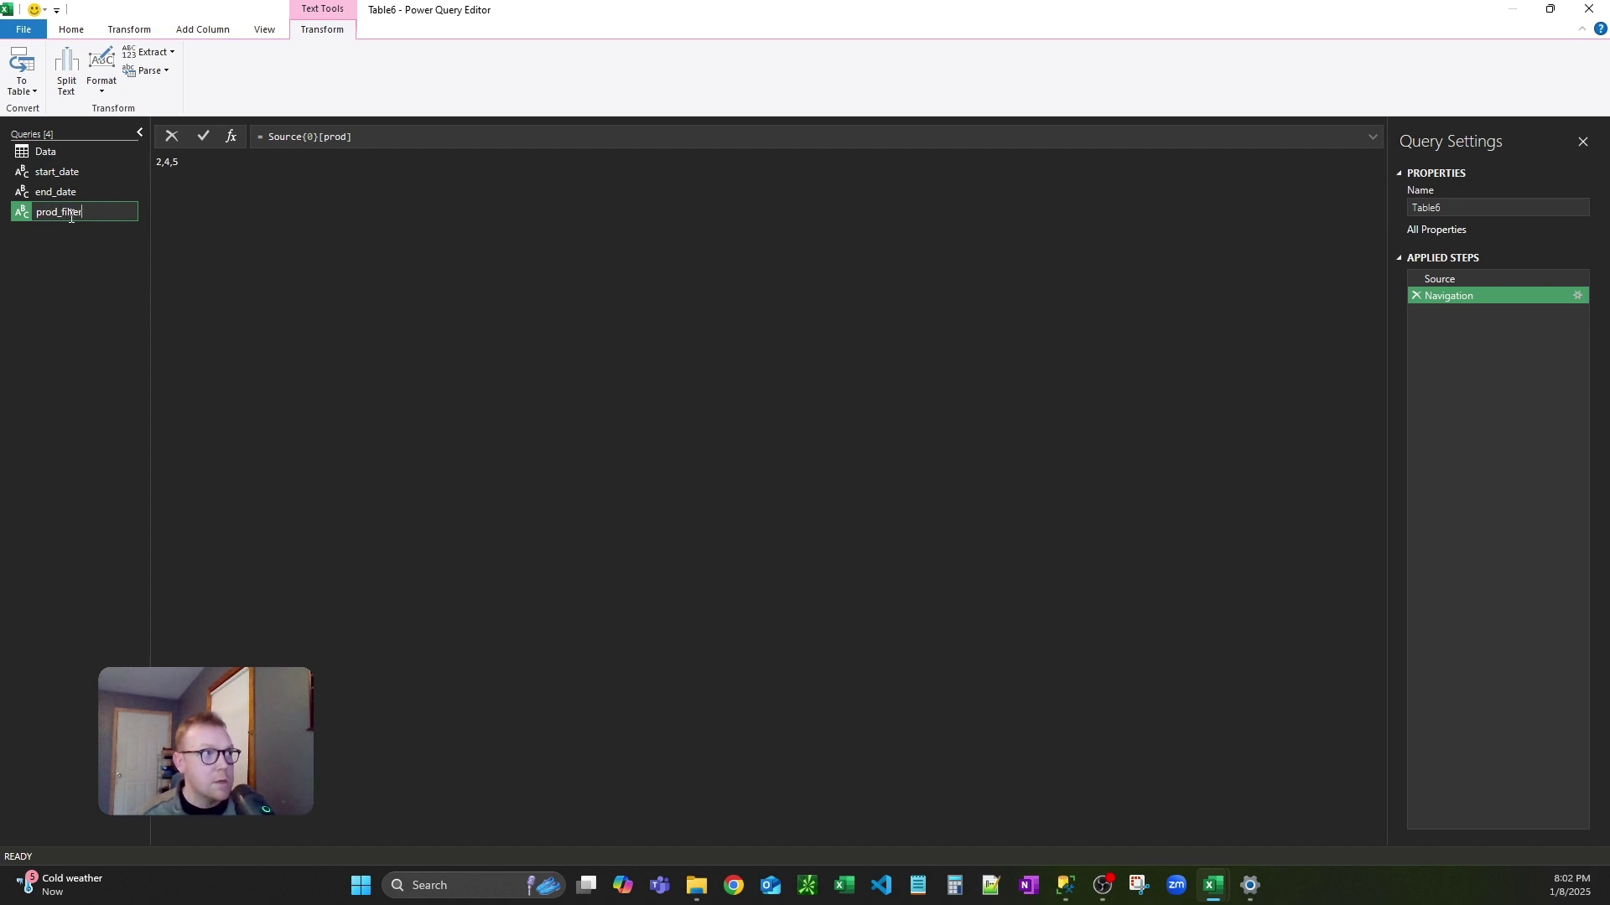
pyautogui.press('Return')
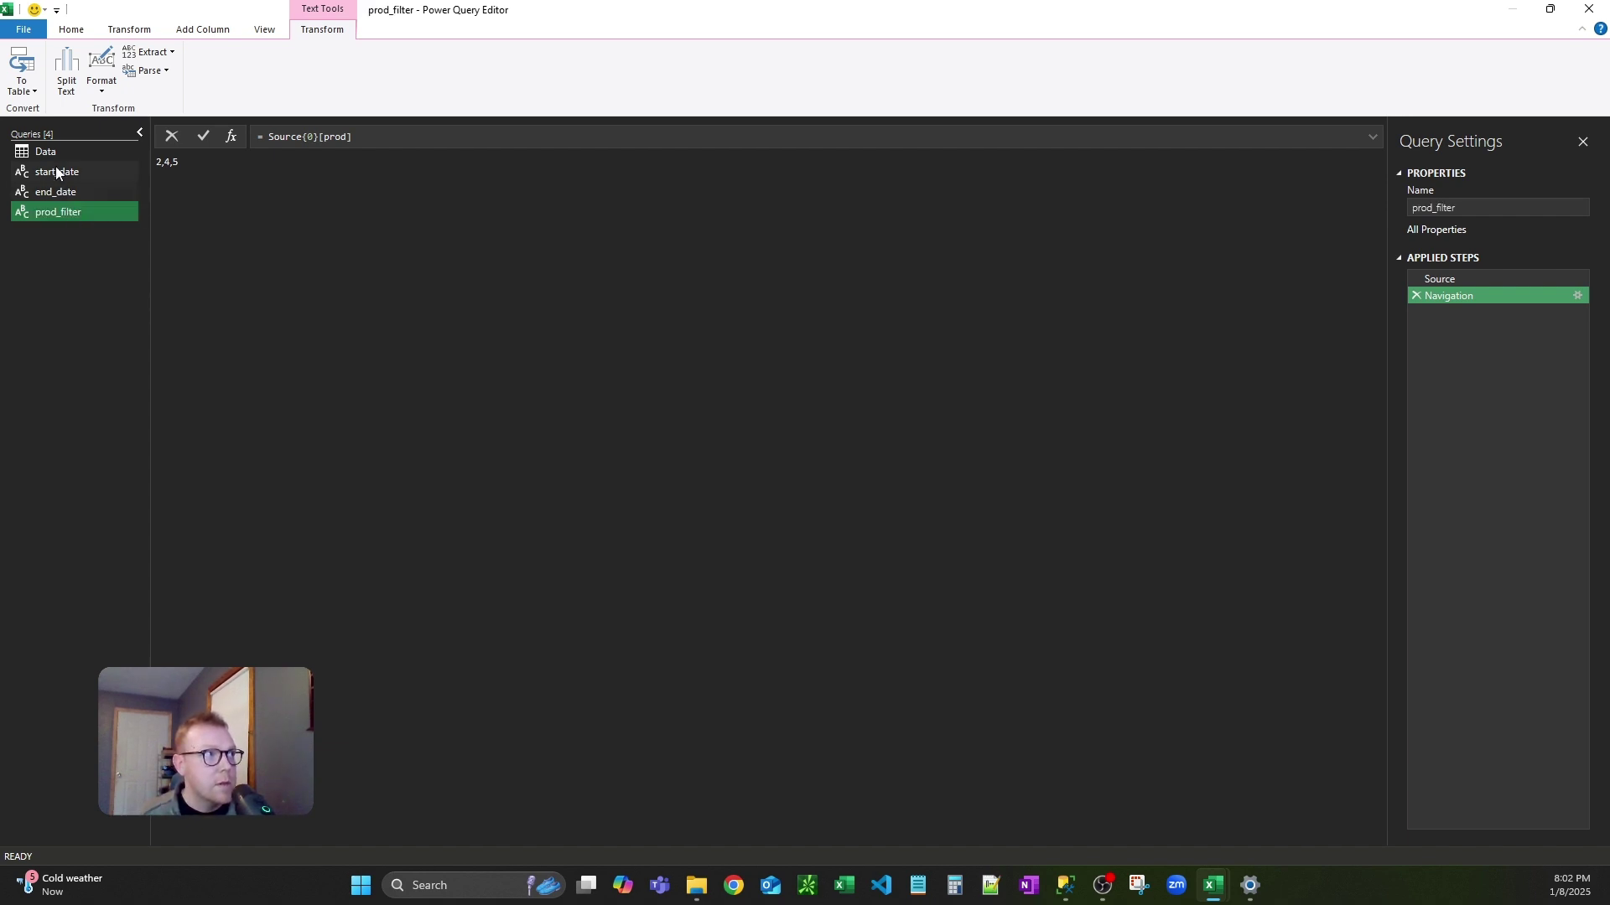
# - In the Data query's SQL formula, replace the hard-coded 3,4,5 list in the p.Category in (...) condition with an empty pair of double quotes
pyautogui.click(61, 156)
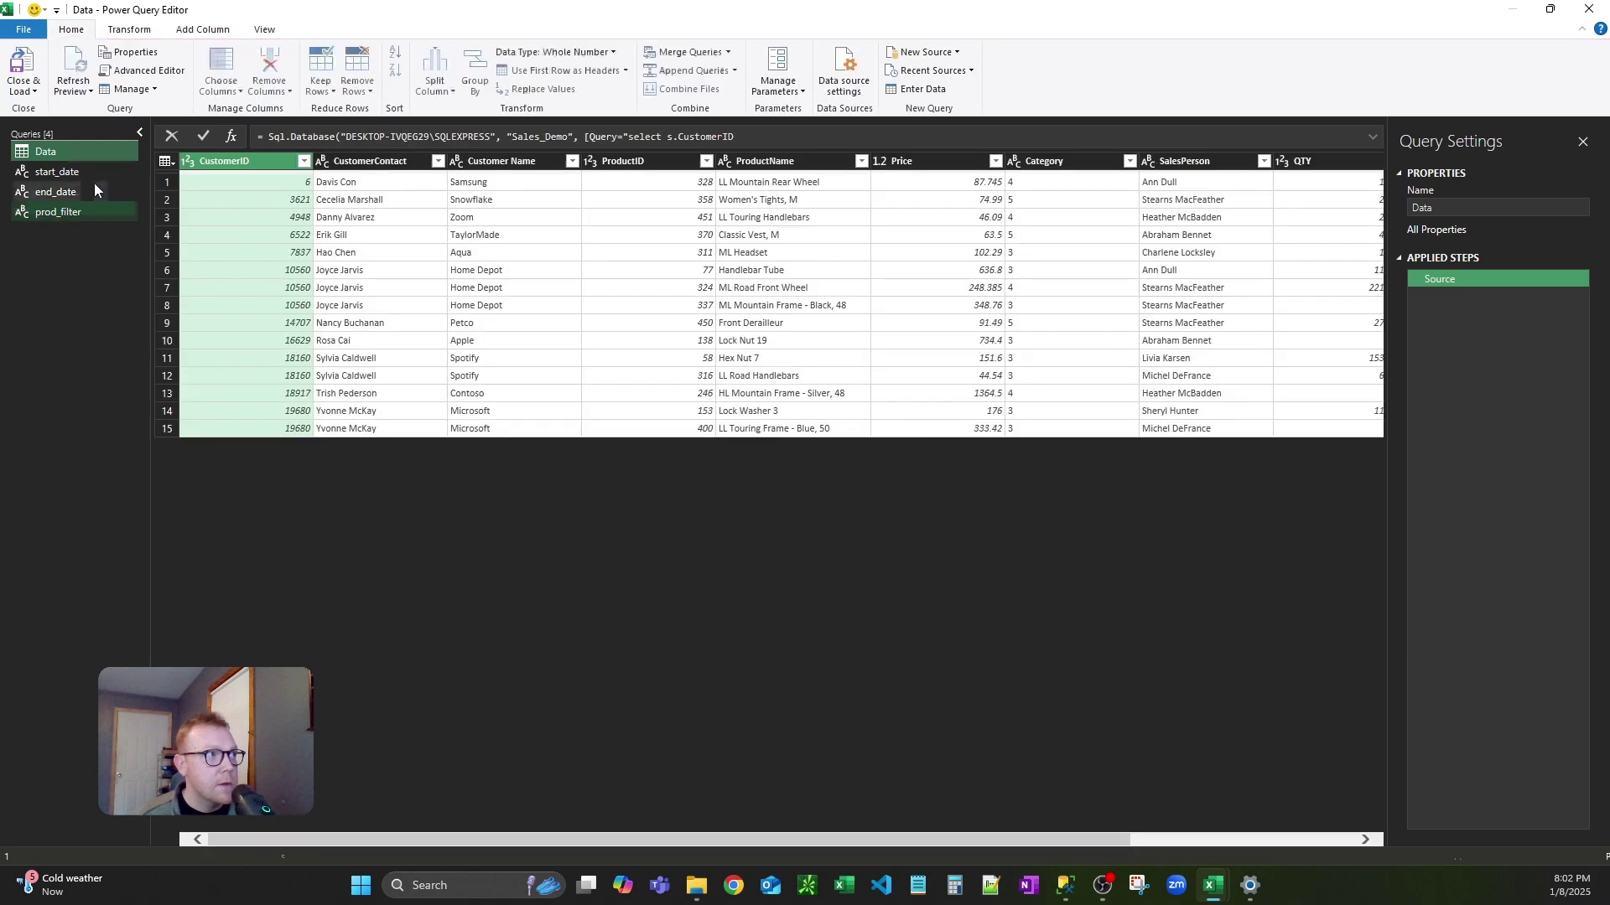
pyautogui.click(1371, 136)
pyautogui.scroll(-3, 510, 180)
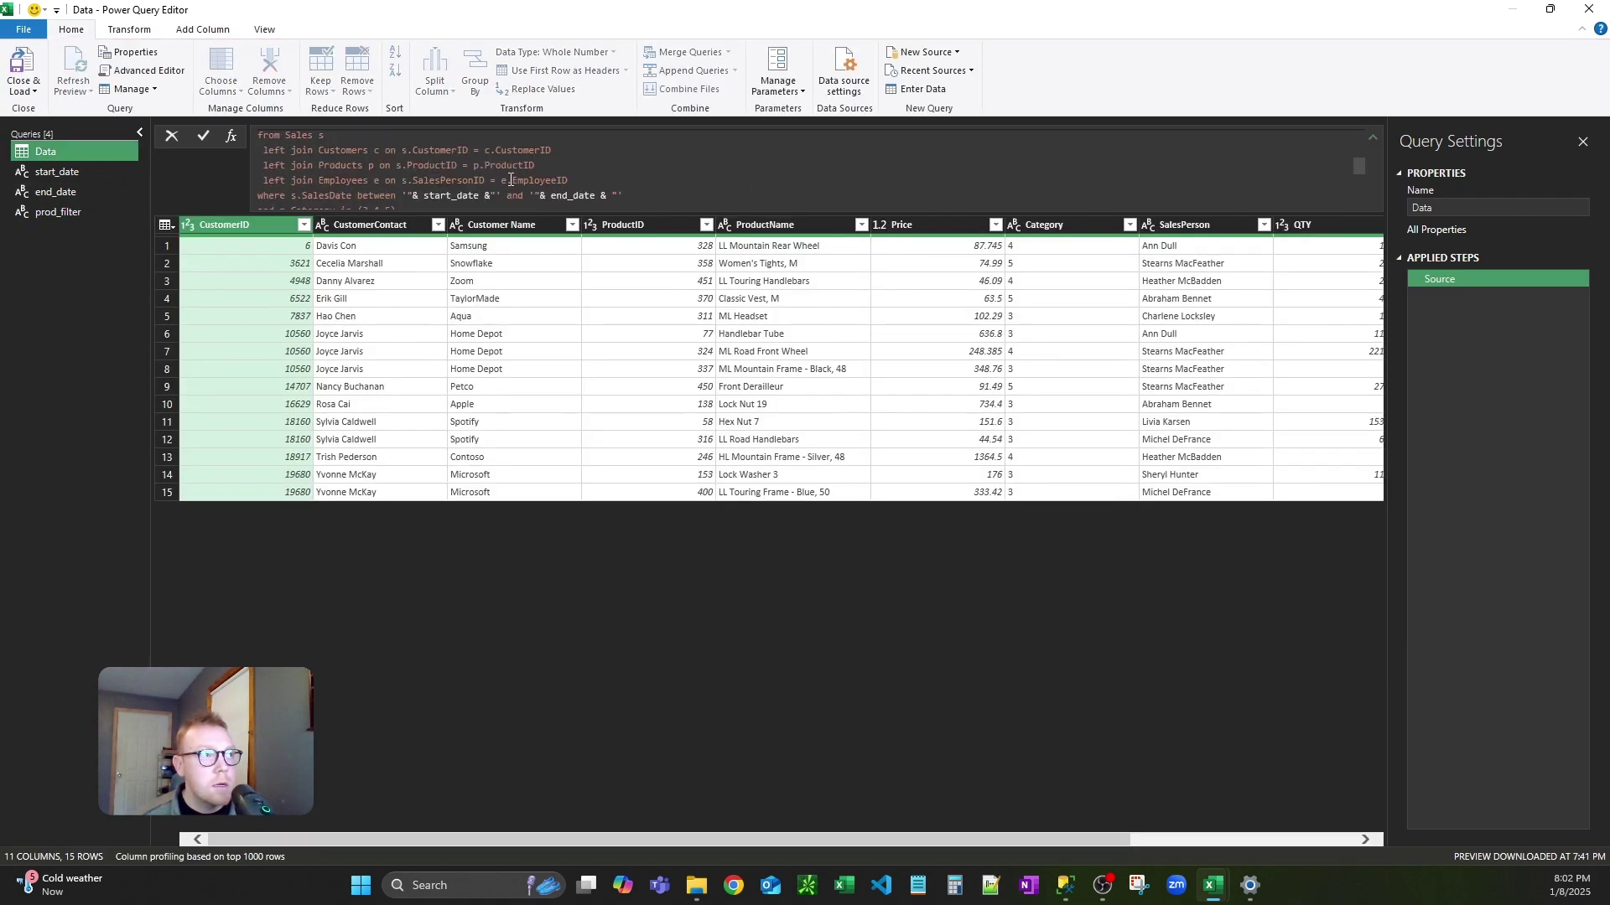
pyautogui.scroll(-1, 534, 191)
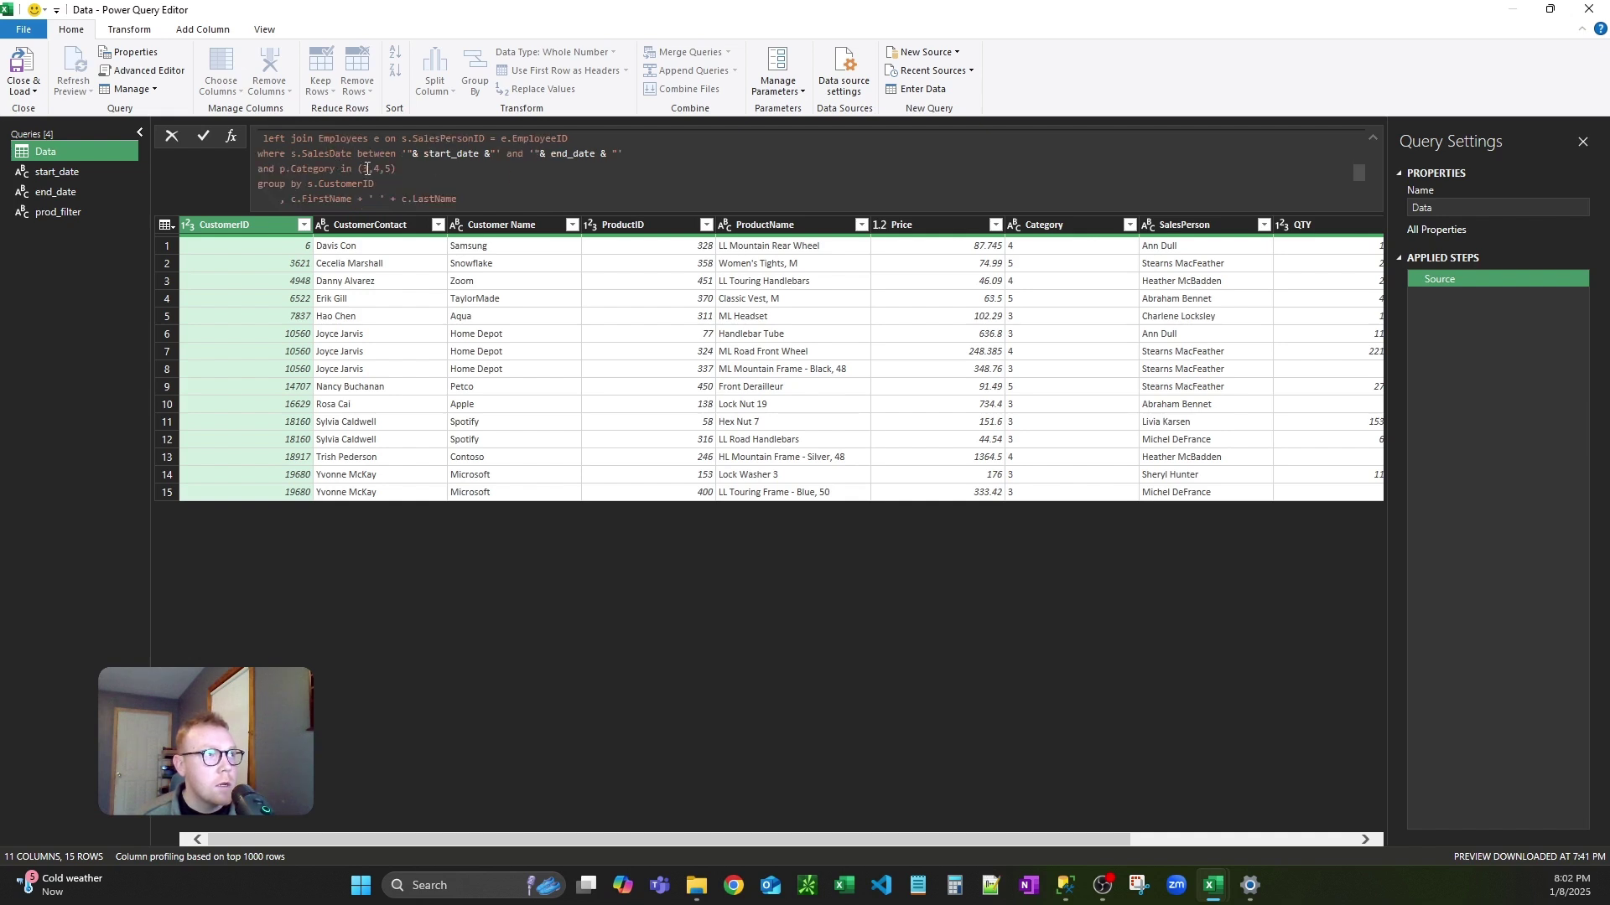
pyautogui.moveTo(363, 168); pyautogui.dragTo(392, 168)
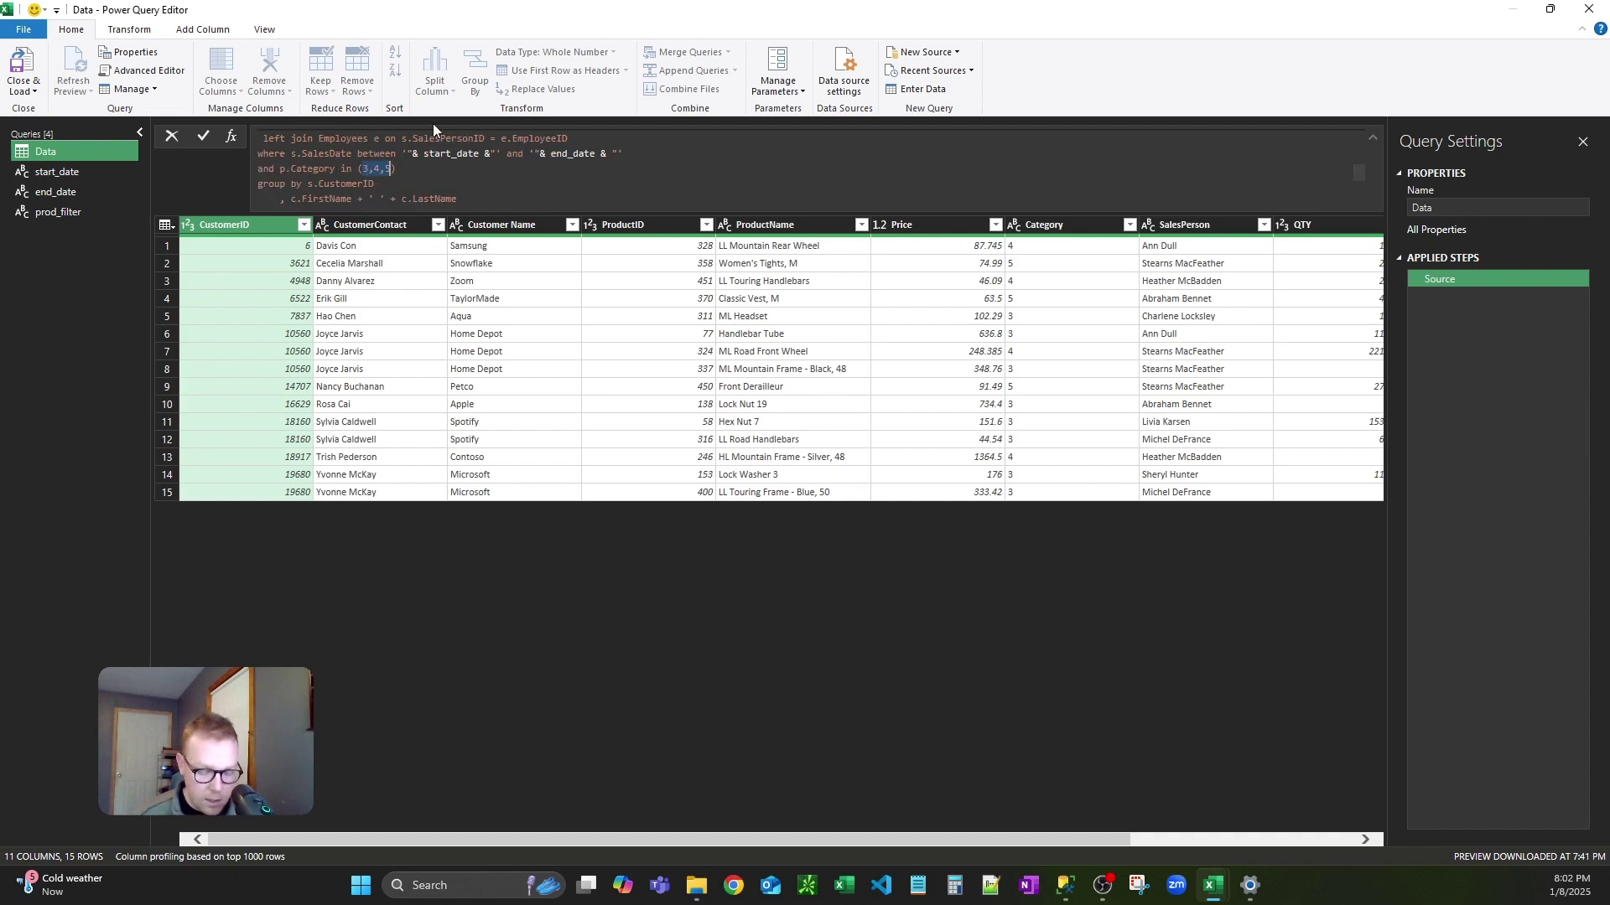
pyautogui.write('""')
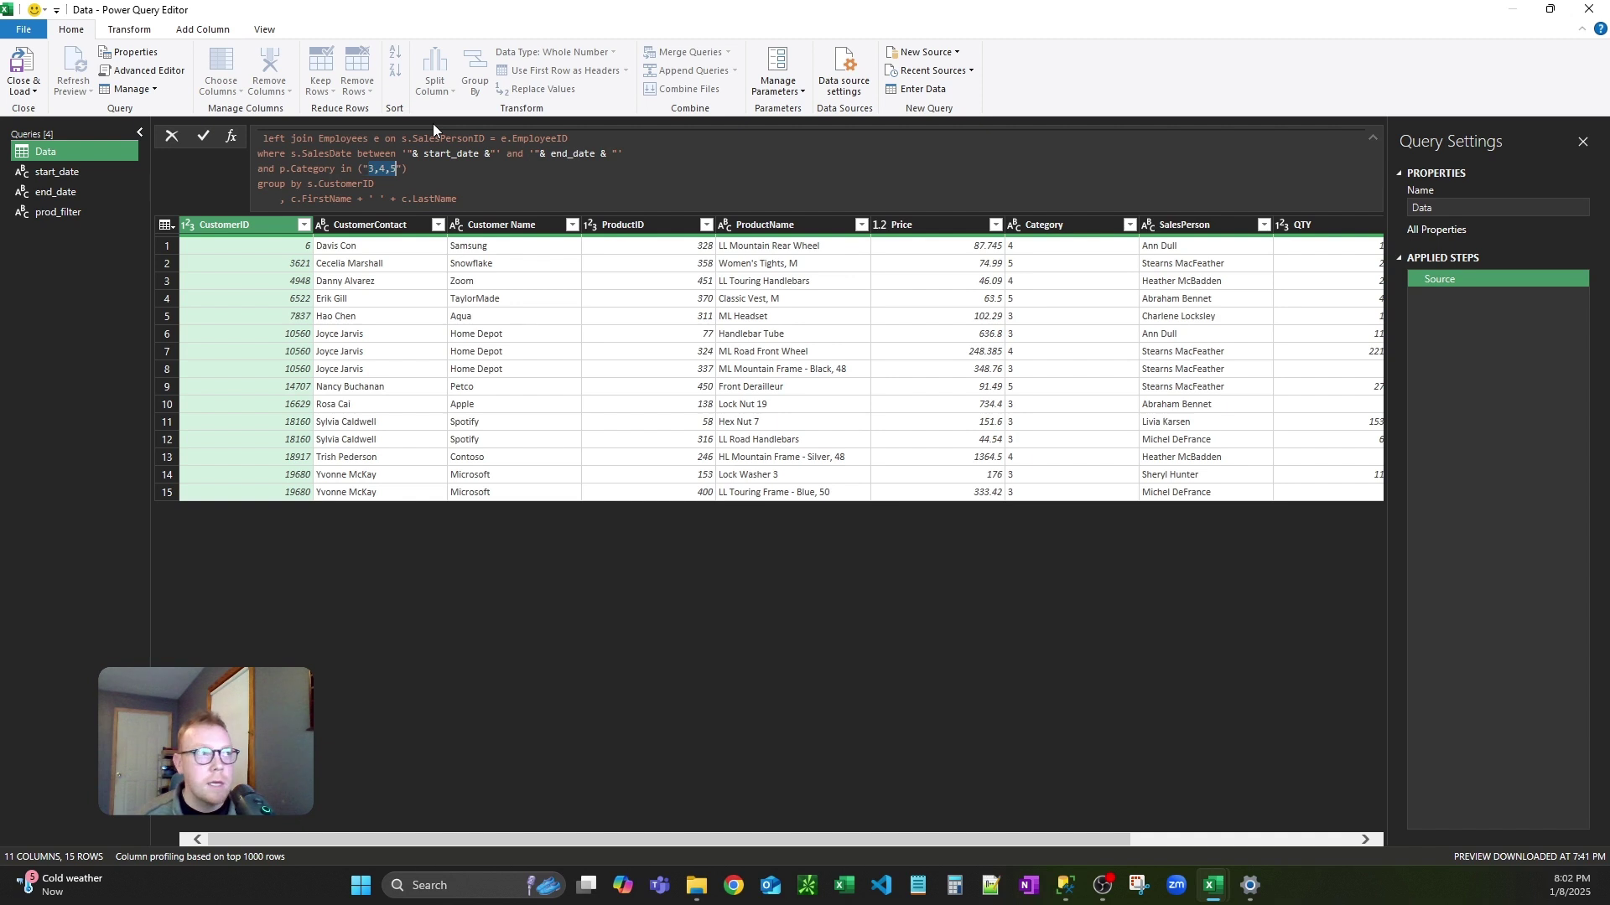
pyautogui.press('Right')
pyautogui.press('BackSpace')
pyautogui.press('BackSpace')
pyautogui.press('BackSpace')
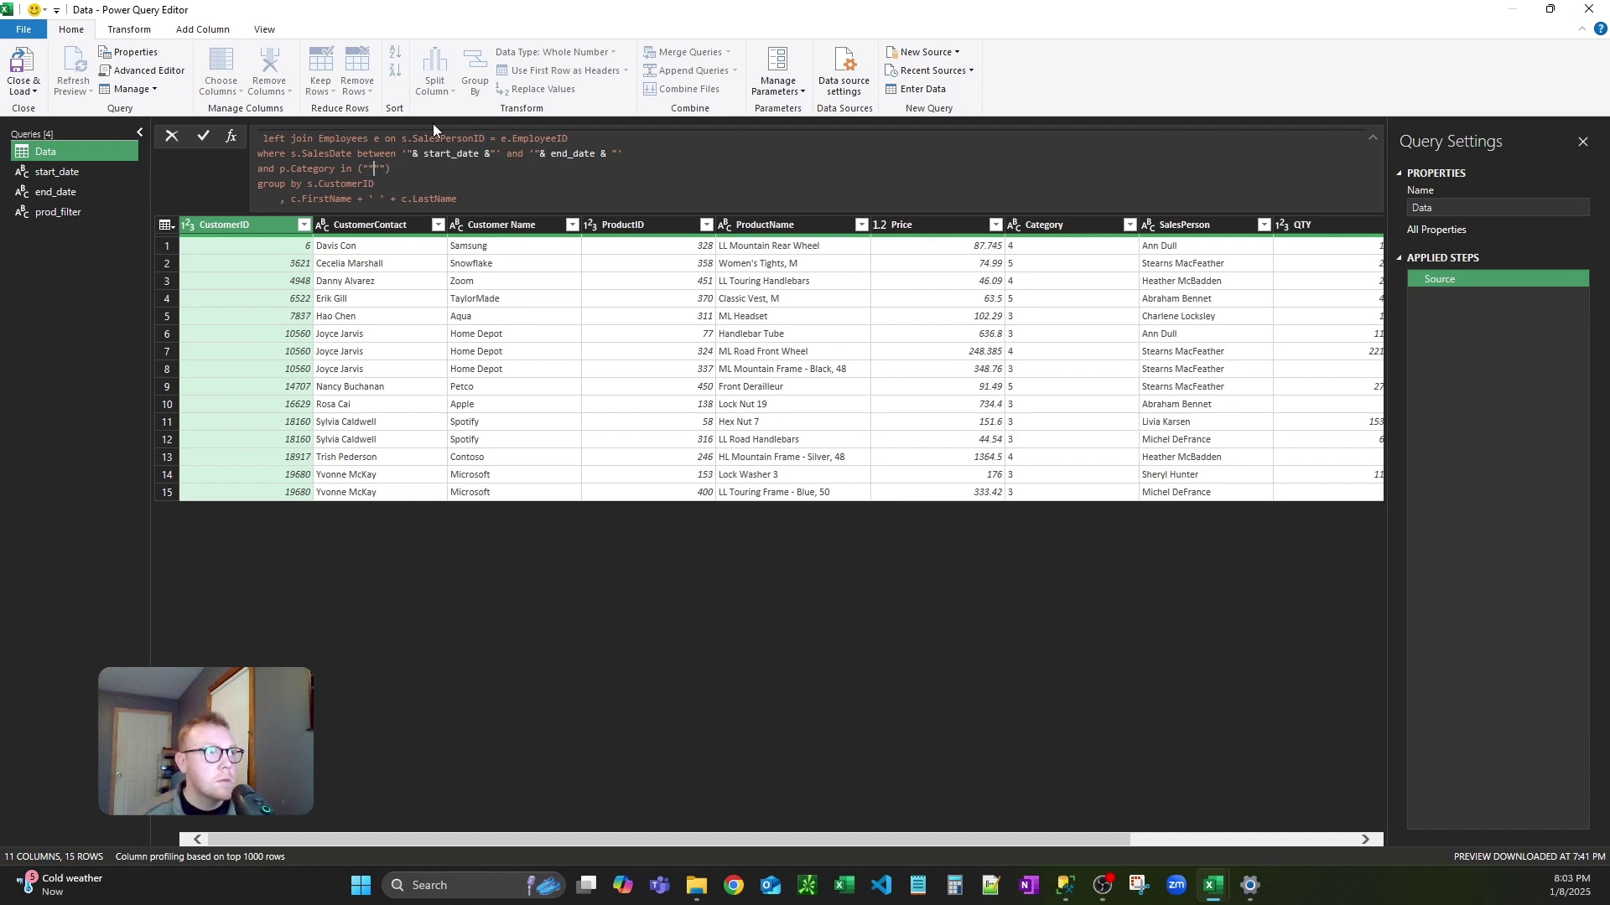
pyautogui.press('BackSpace')
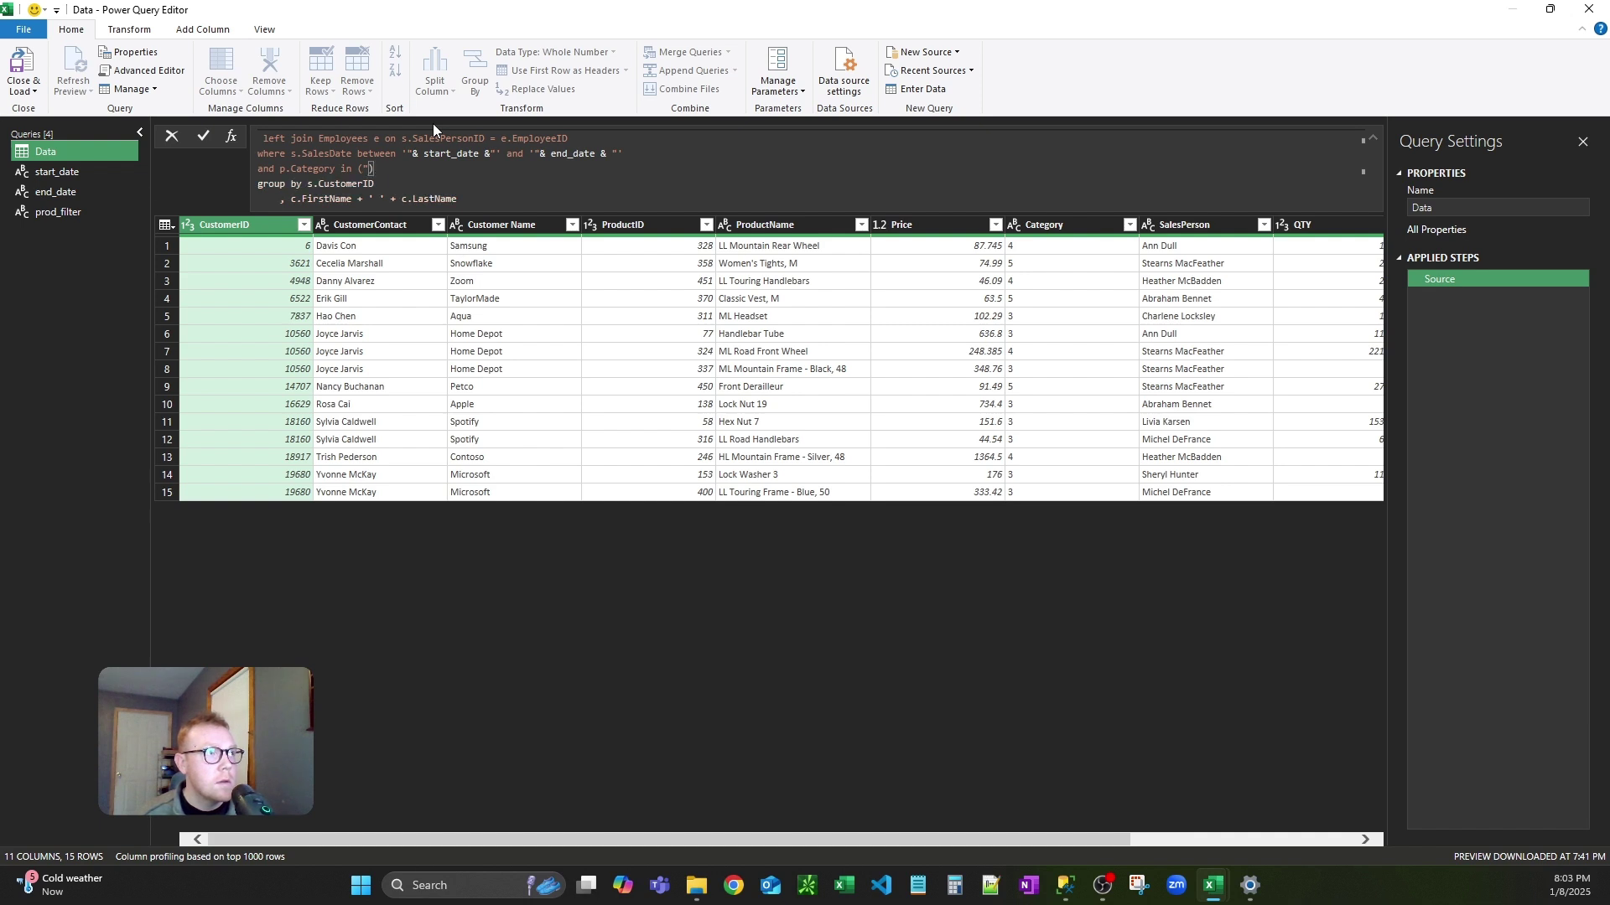
pyautogui.write('"')
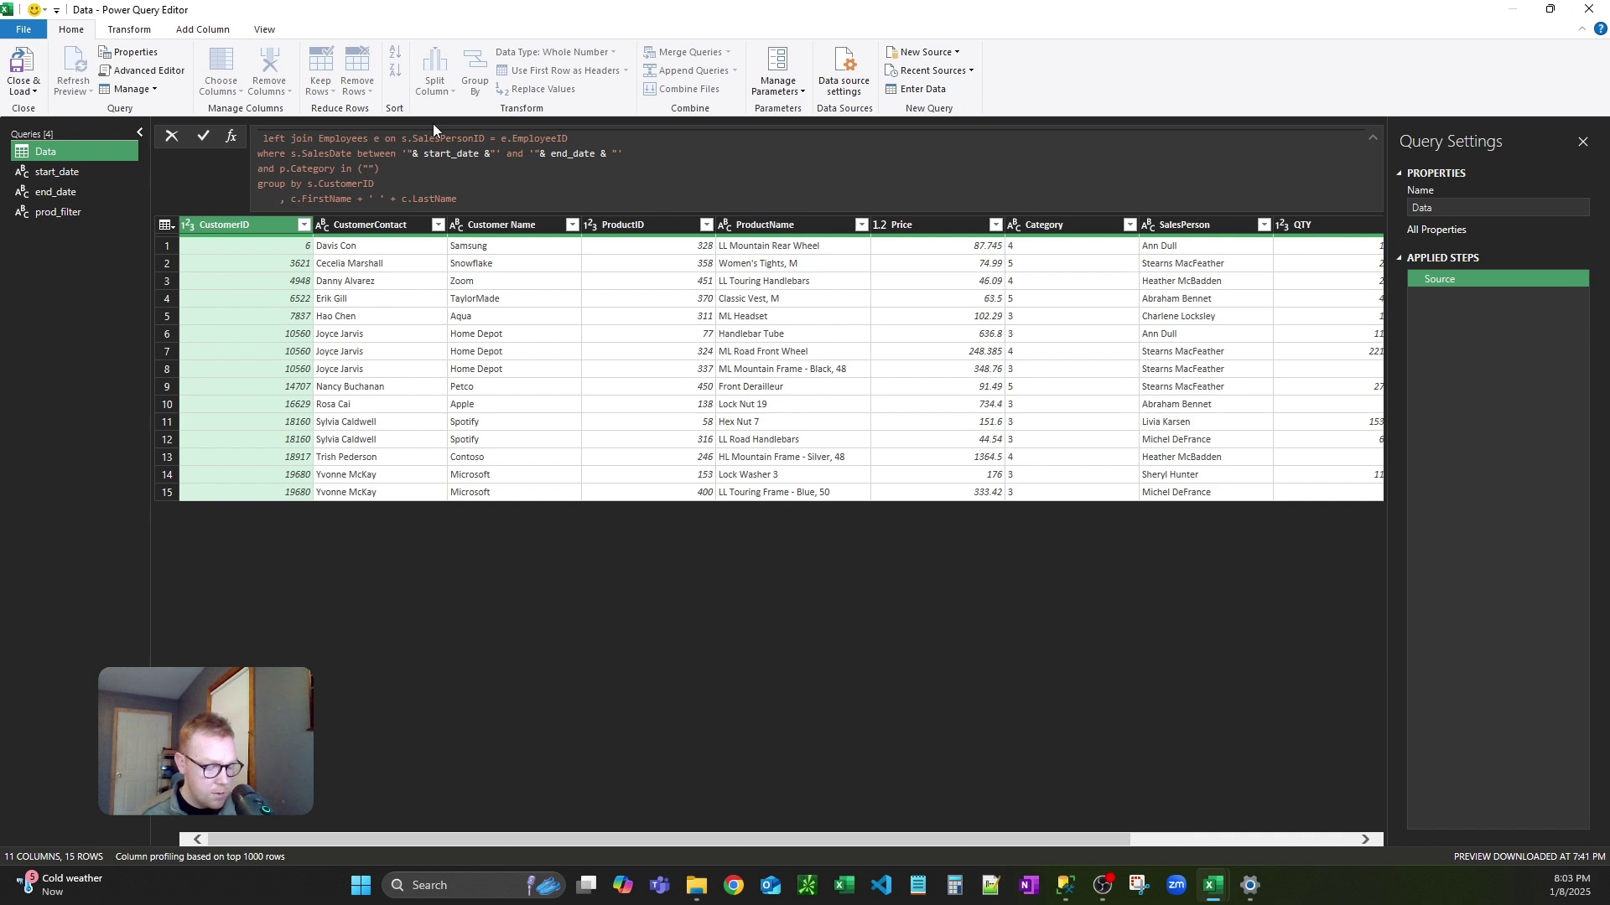
# - Insert & prod_filter & between those double quotes in the Category condition and commit the Data query's formula
pyautogui.write('& &')
pyautogui.press('Left')
pyautogui.press('Left')
pyautogui.write('prod_filter')
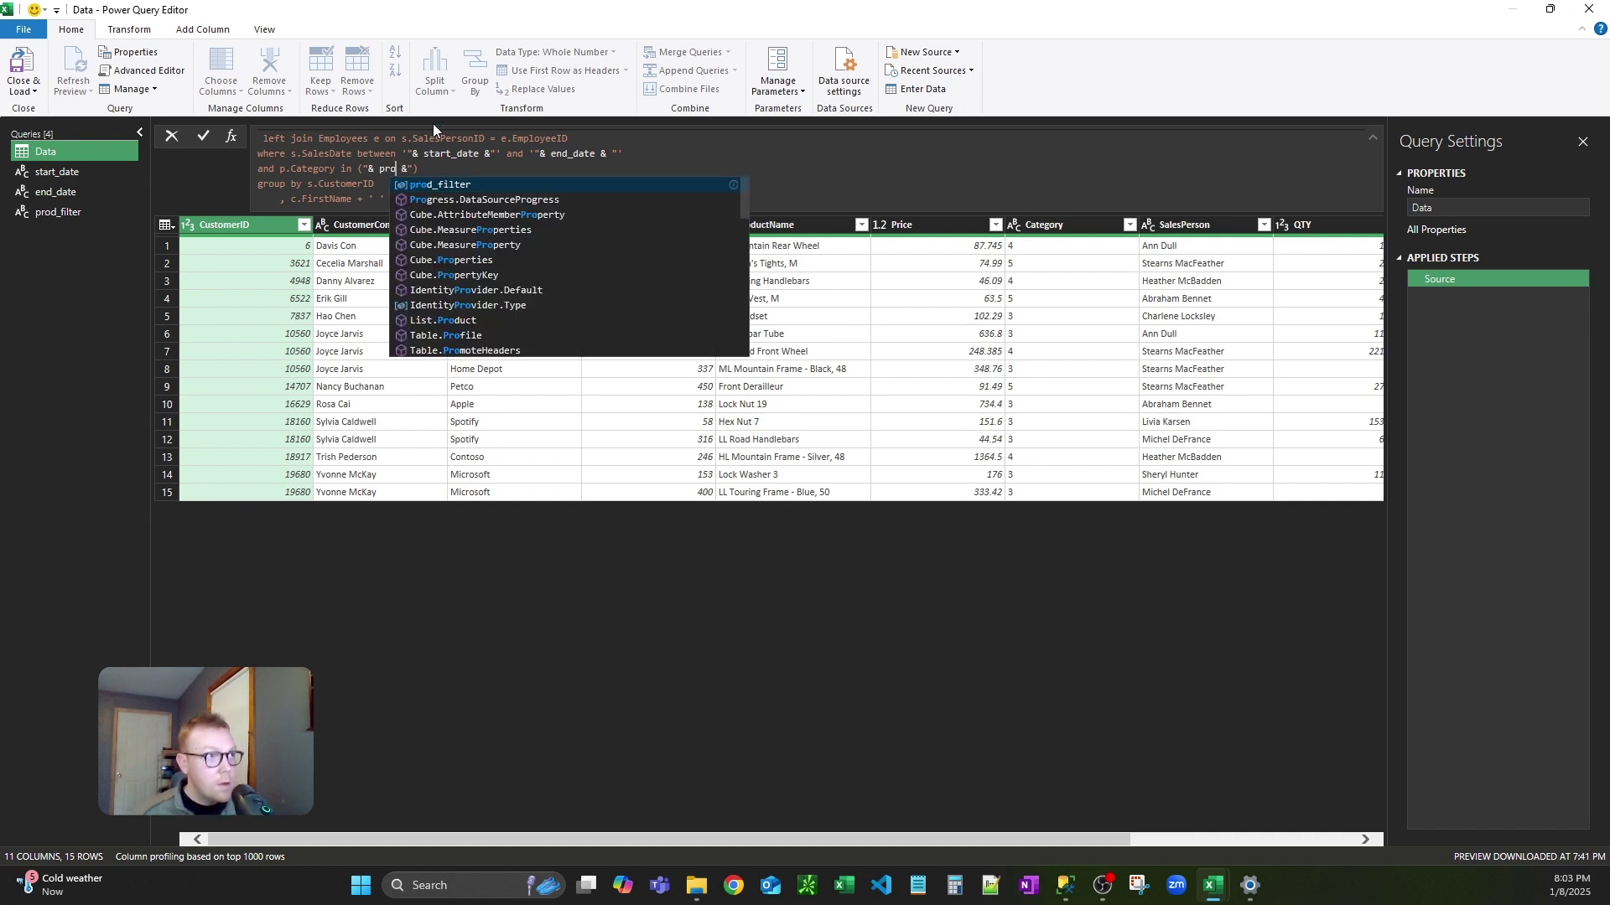
pyautogui.press('Tab')
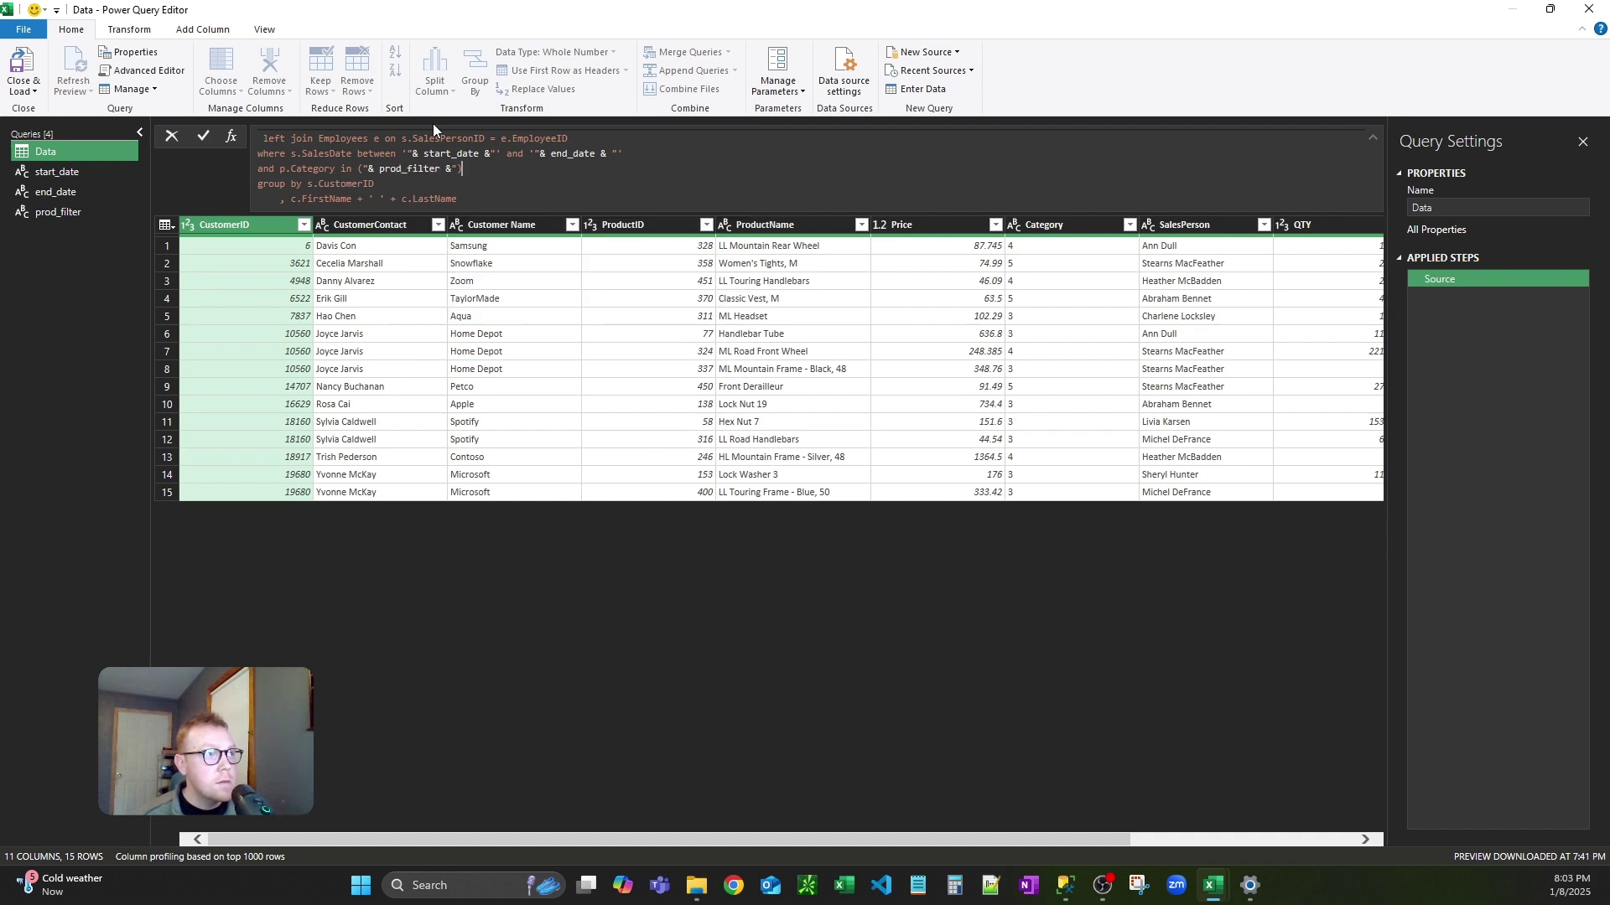
pyautogui.press('End')
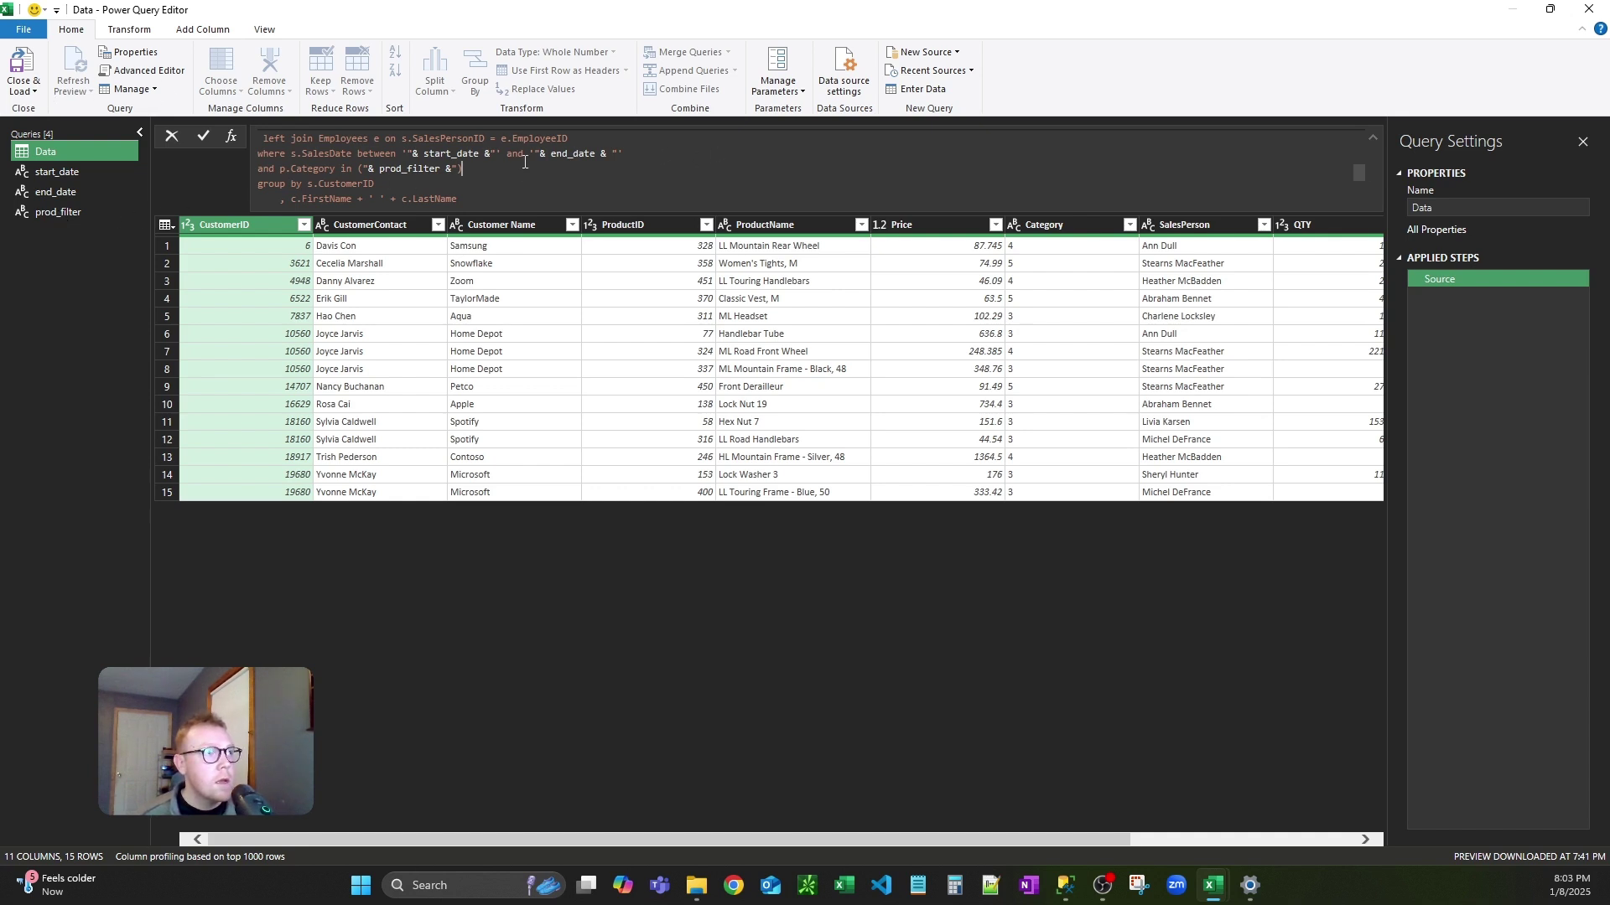
pyautogui.press('Return')
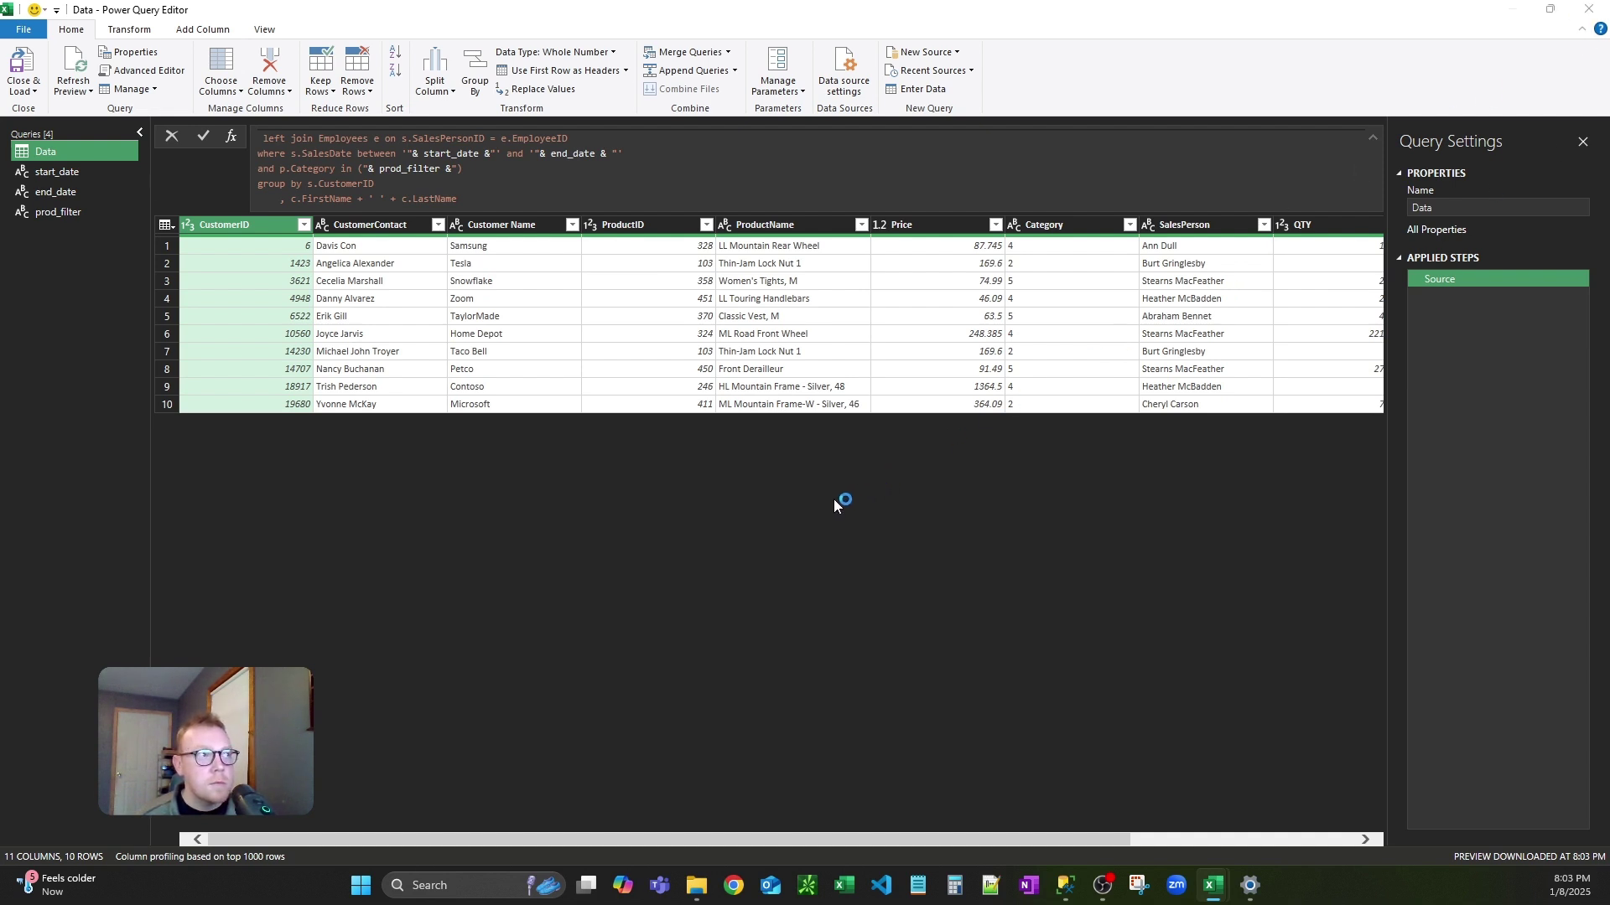
# - Close the Power Query Editor keeping the changes, and hide the new prod_filter sheet
pyautogui.hotkey('alt', 'F4')
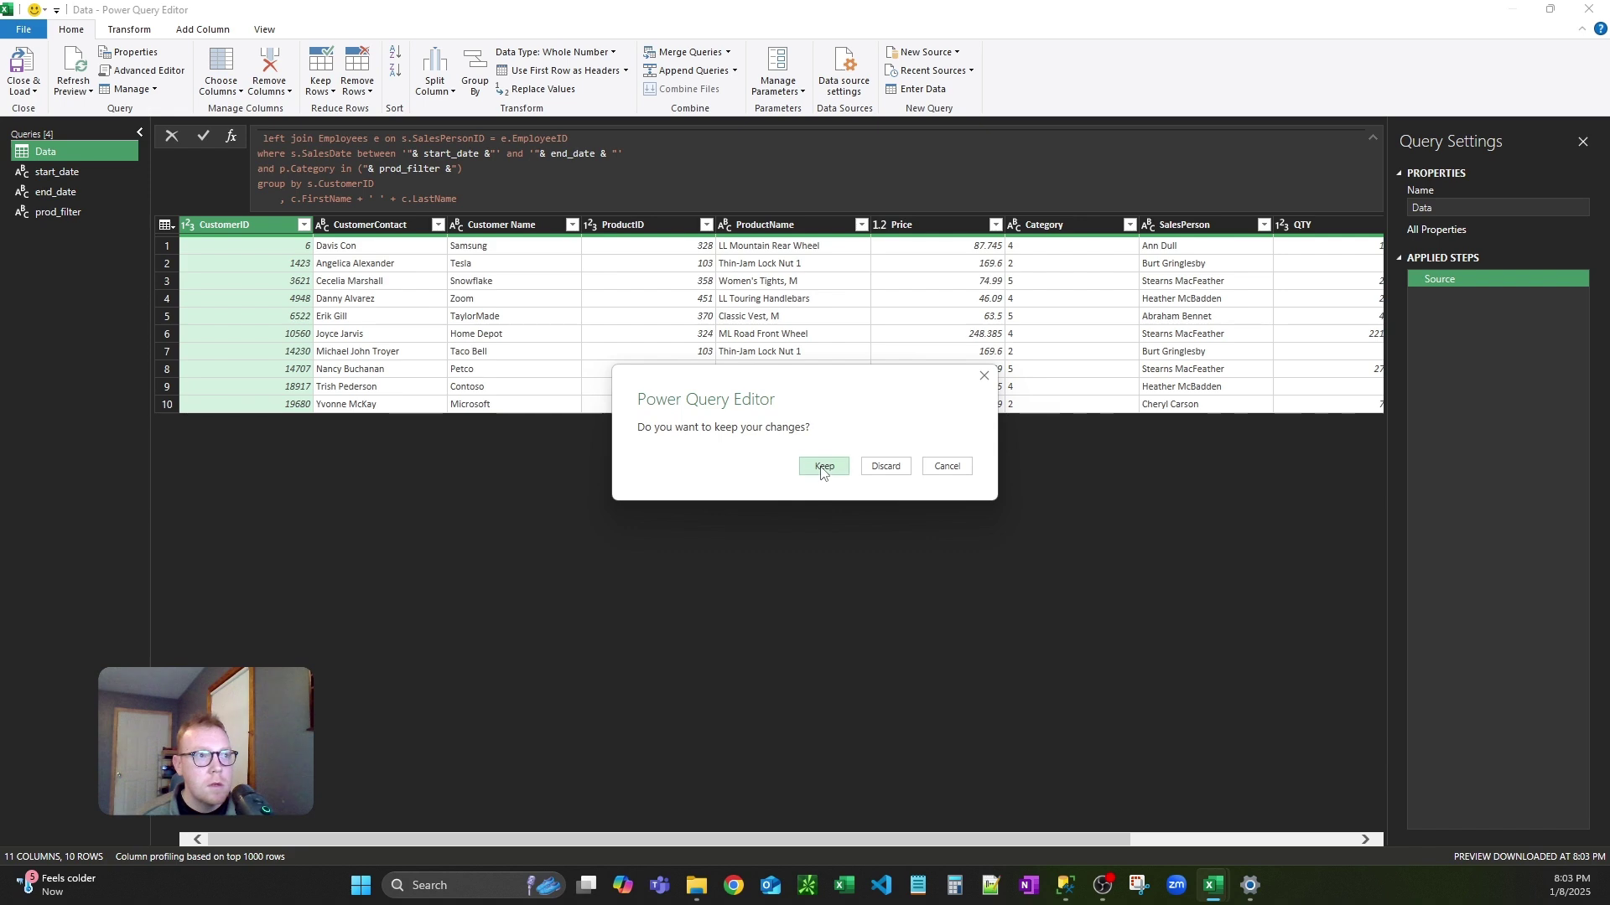
pyautogui.press('Return')
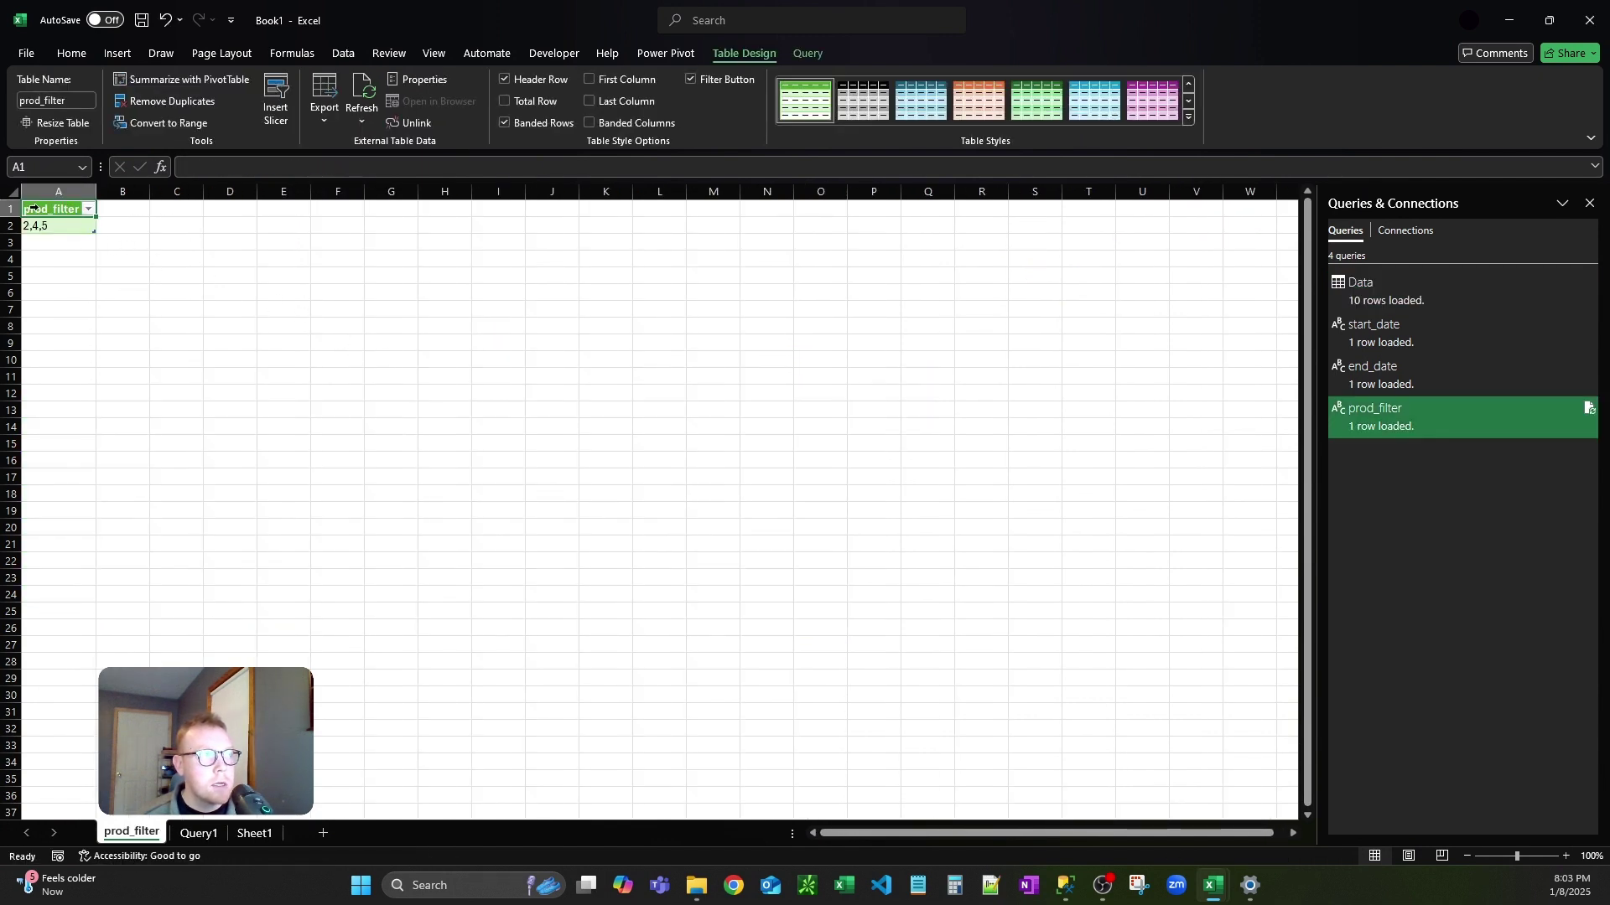
pyautogui.rightClick(126, 833)
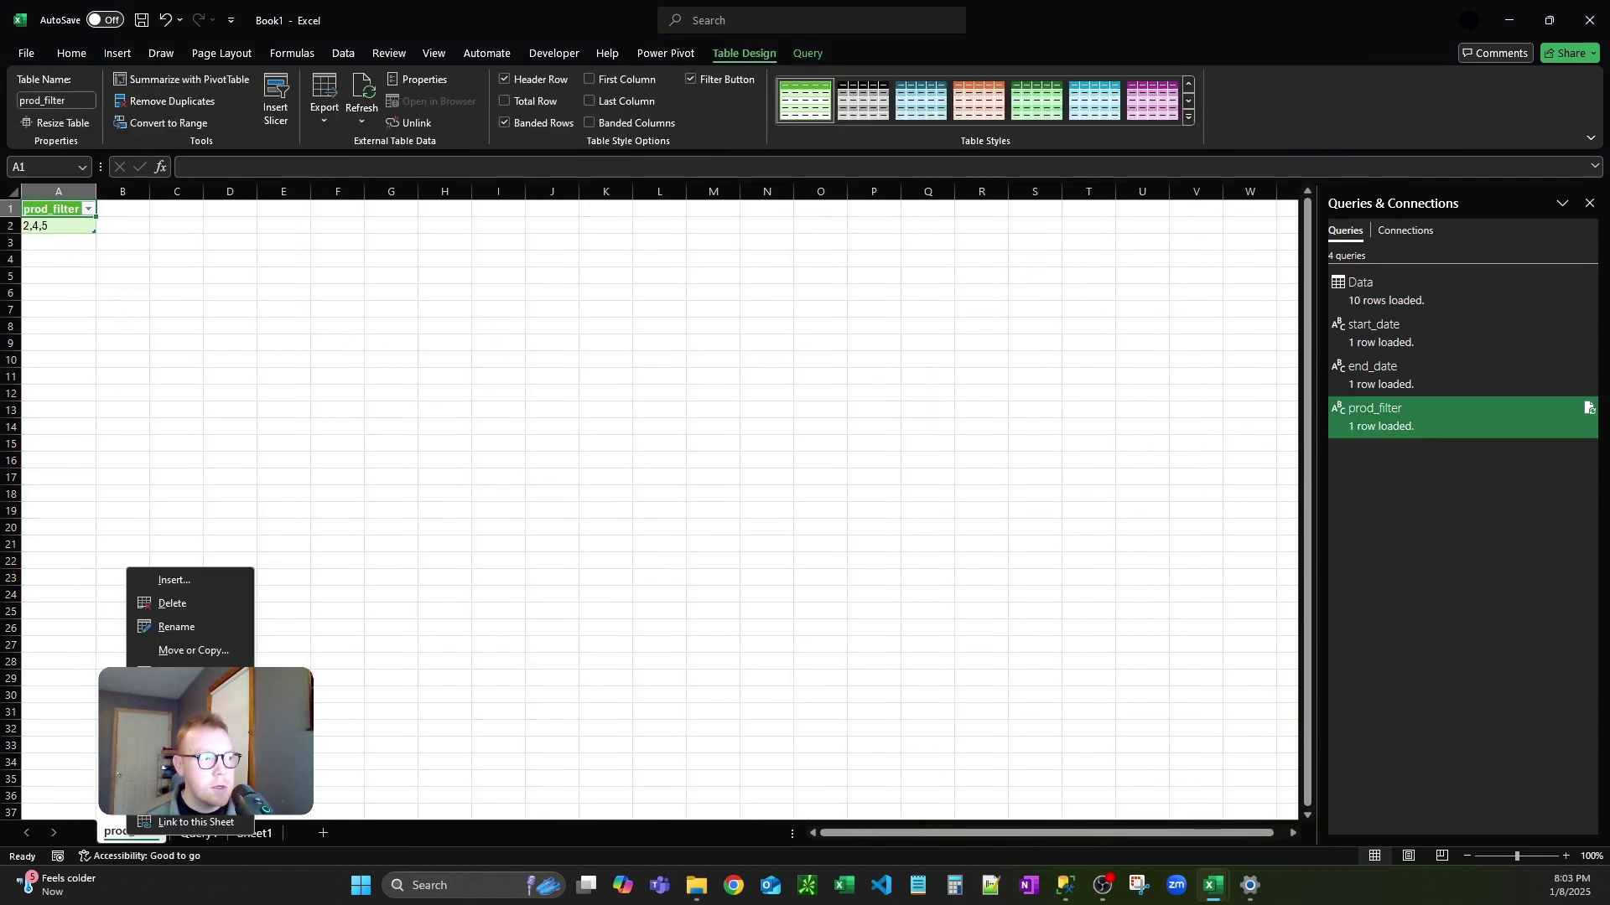
pyautogui.click(176, 744)
pyautogui.click(507, 663)
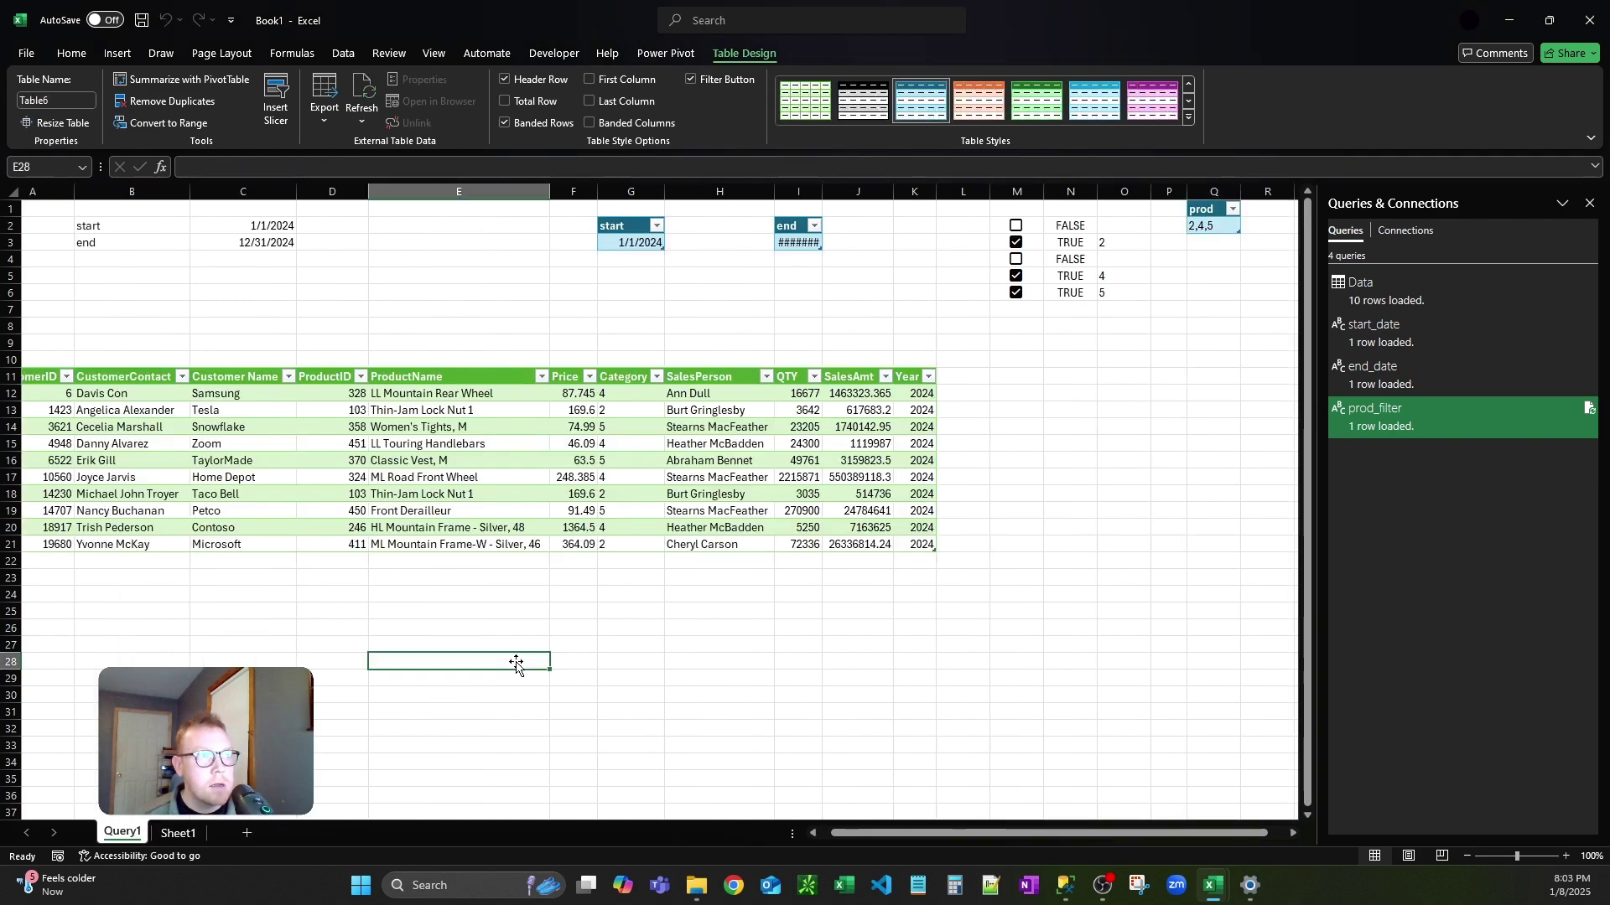
# - Set the start date in C2 to 1/1/2022
pyautogui.click(577, 294)
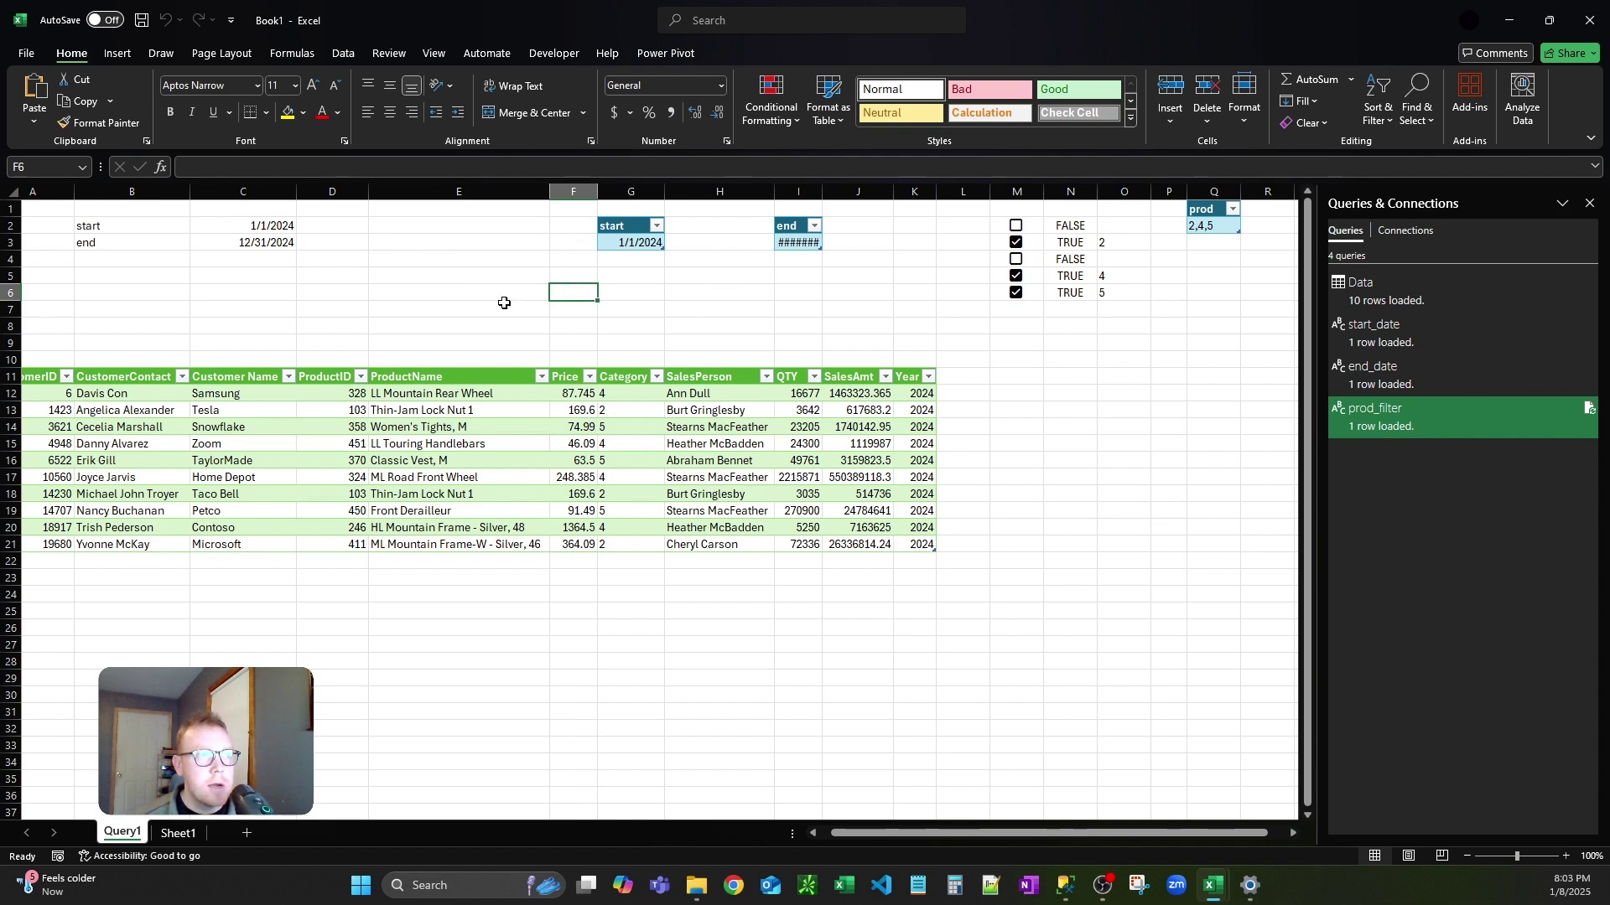
pyautogui.click(354, 260)
pyautogui.click(269, 227)
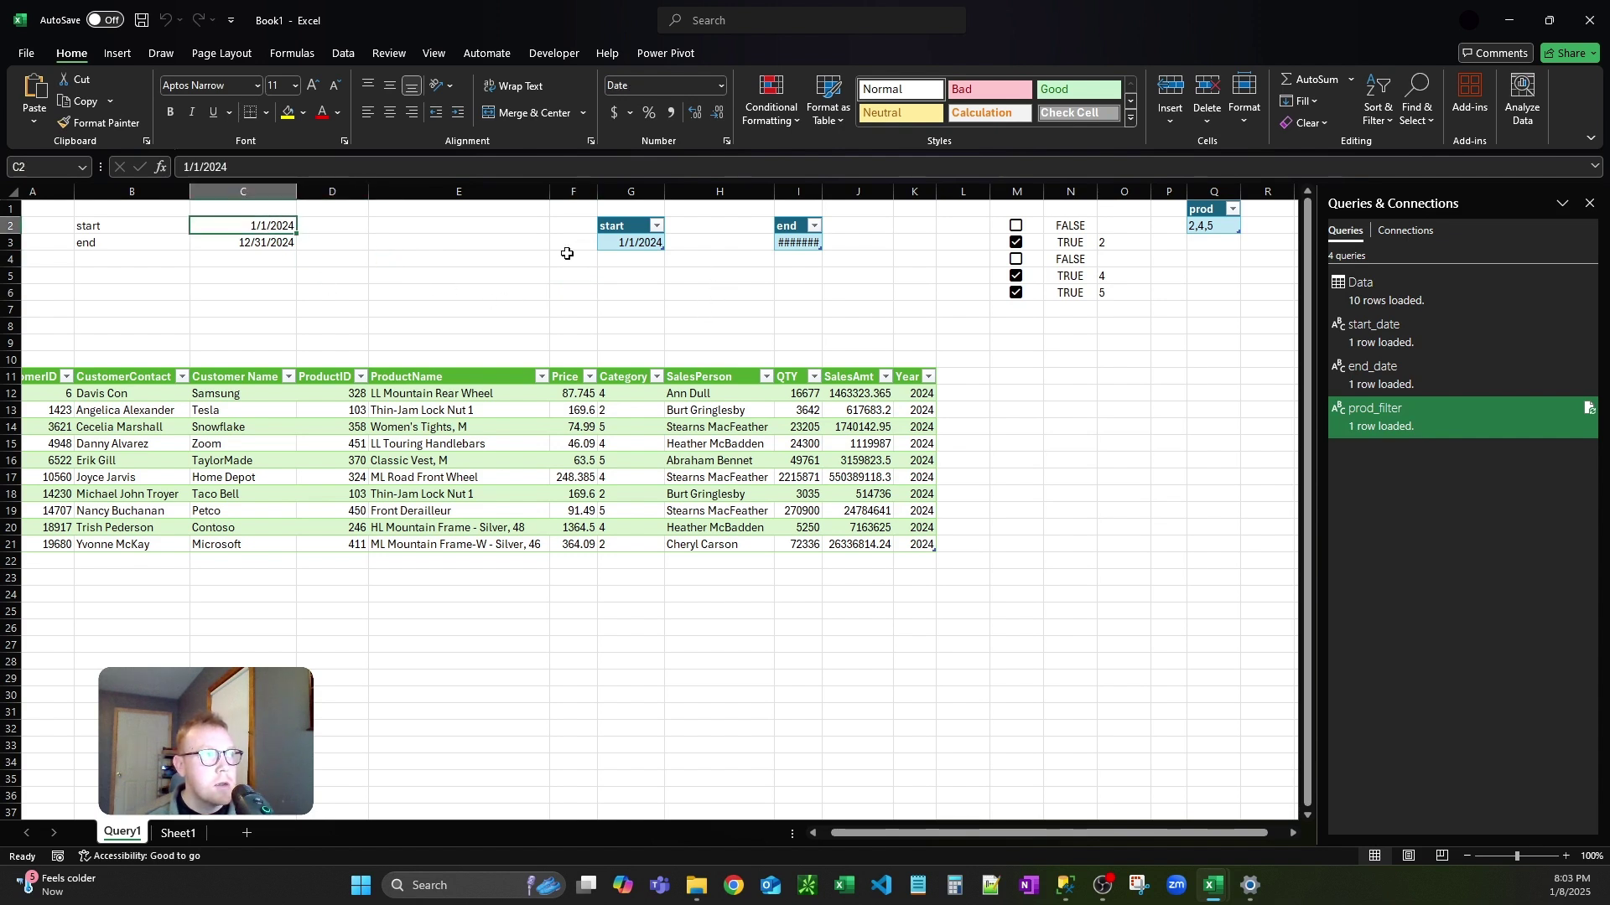
pyautogui.write('1/1')
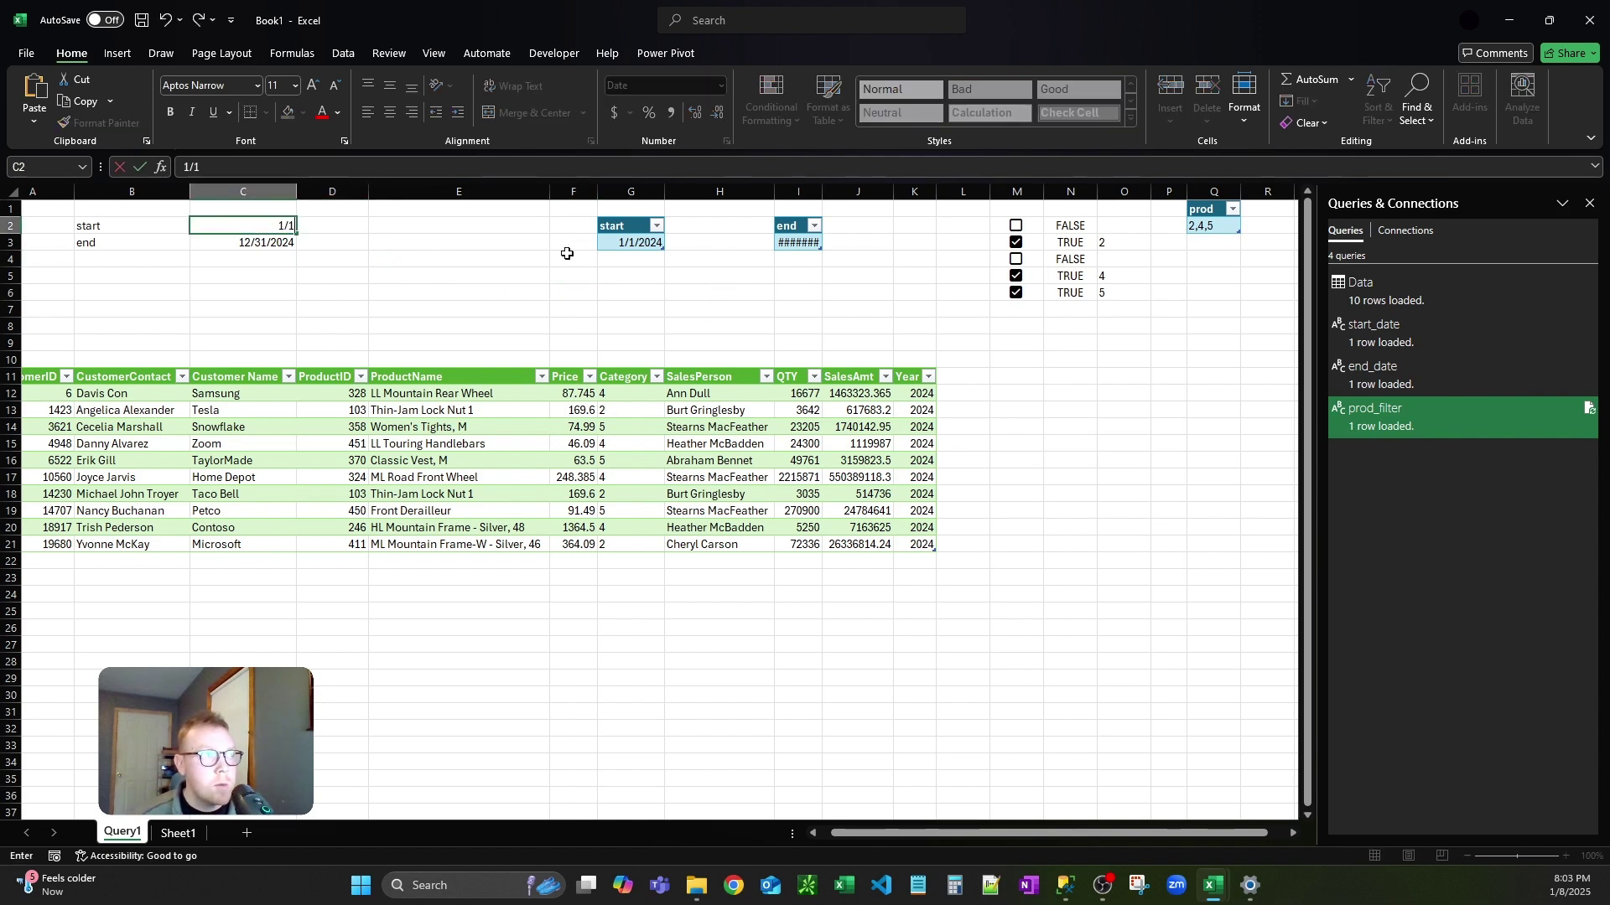
pyautogui.write('/2022')
pyautogui.press('Return')
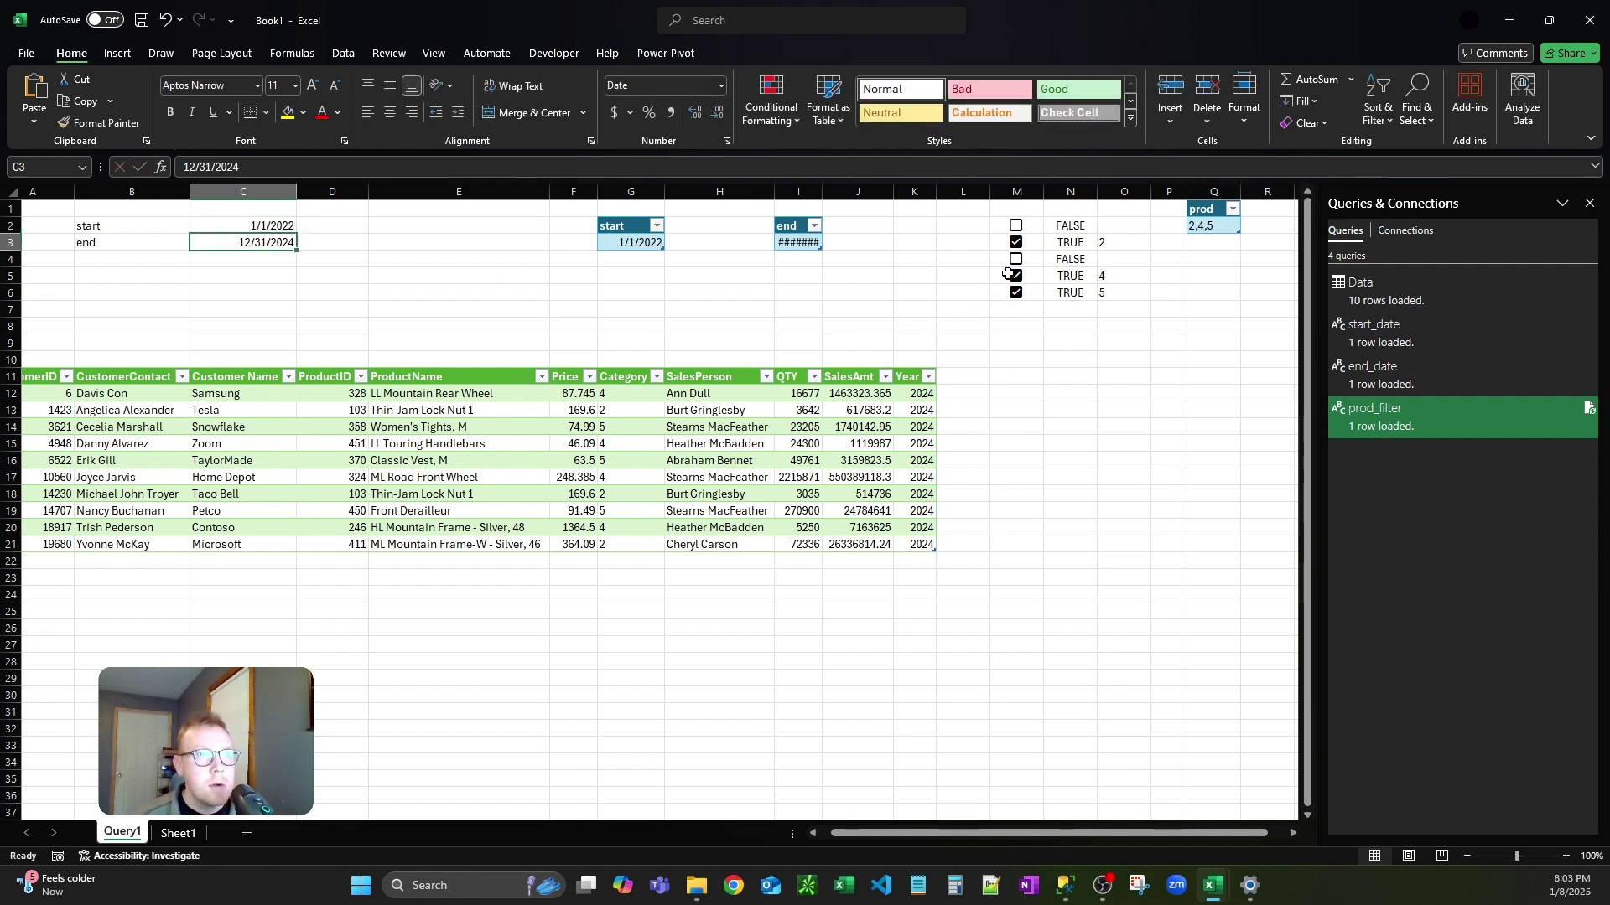
# - Leave only the category 1 checkbox in M2 ticked and refresh all queries
pyautogui.click(1015, 245)
pyautogui.click(1015, 243)
pyautogui.click(1016, 225)
pyautogui.click(1015, 276)
pyautogui.click(1016, 293)
pyautogui.click(451, 274)
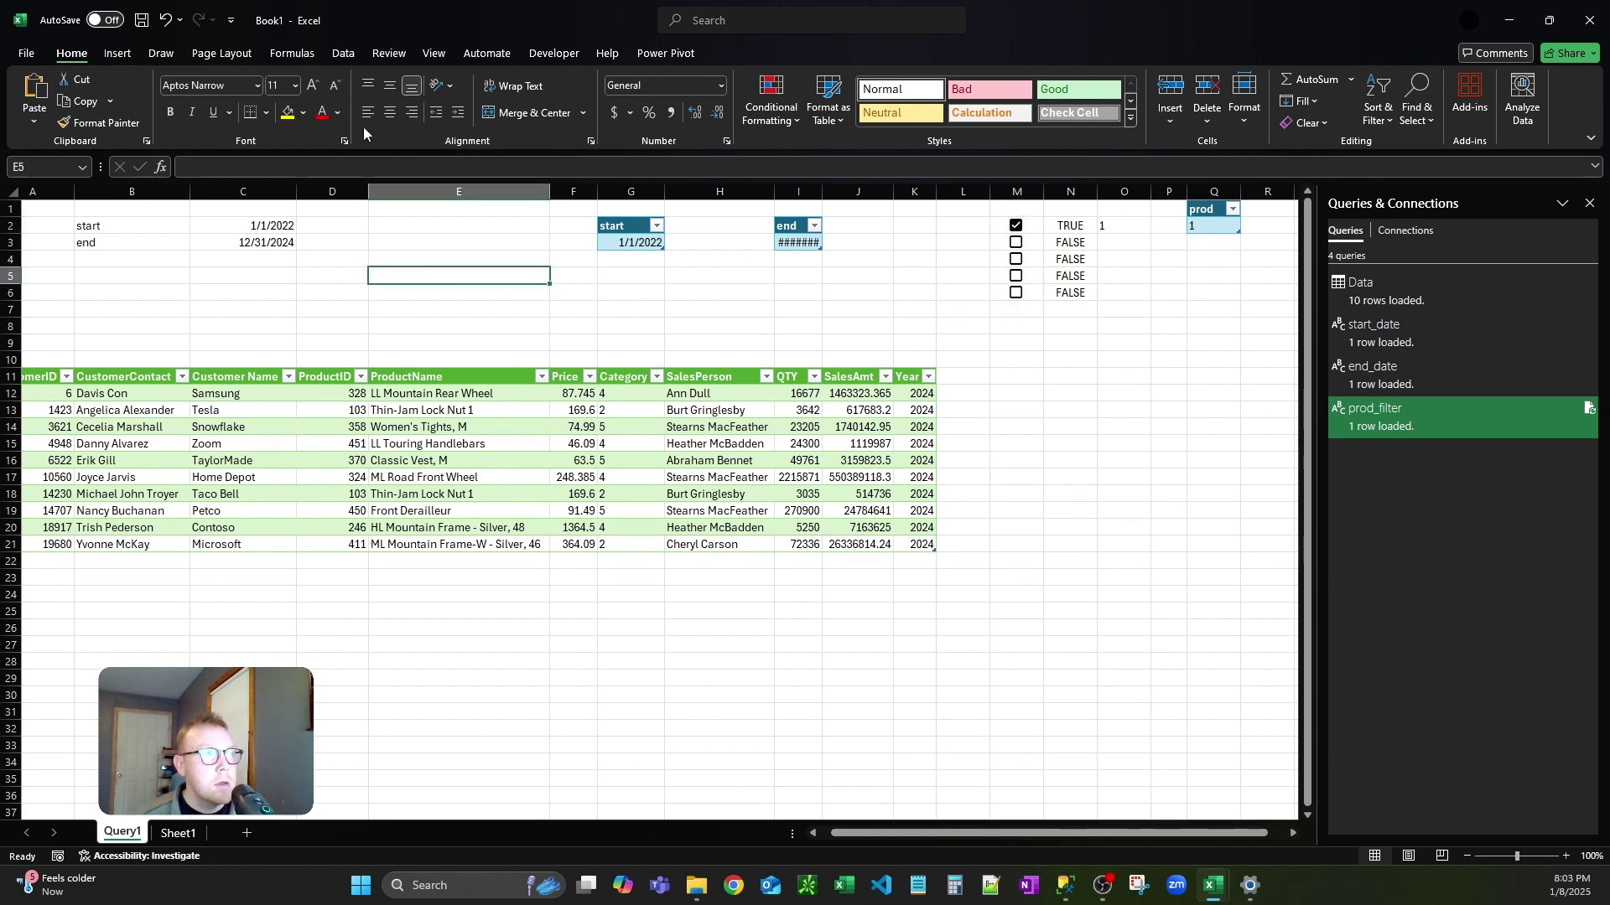
pyautogui.click(345, 52)
pyautogui.click(382, 97)
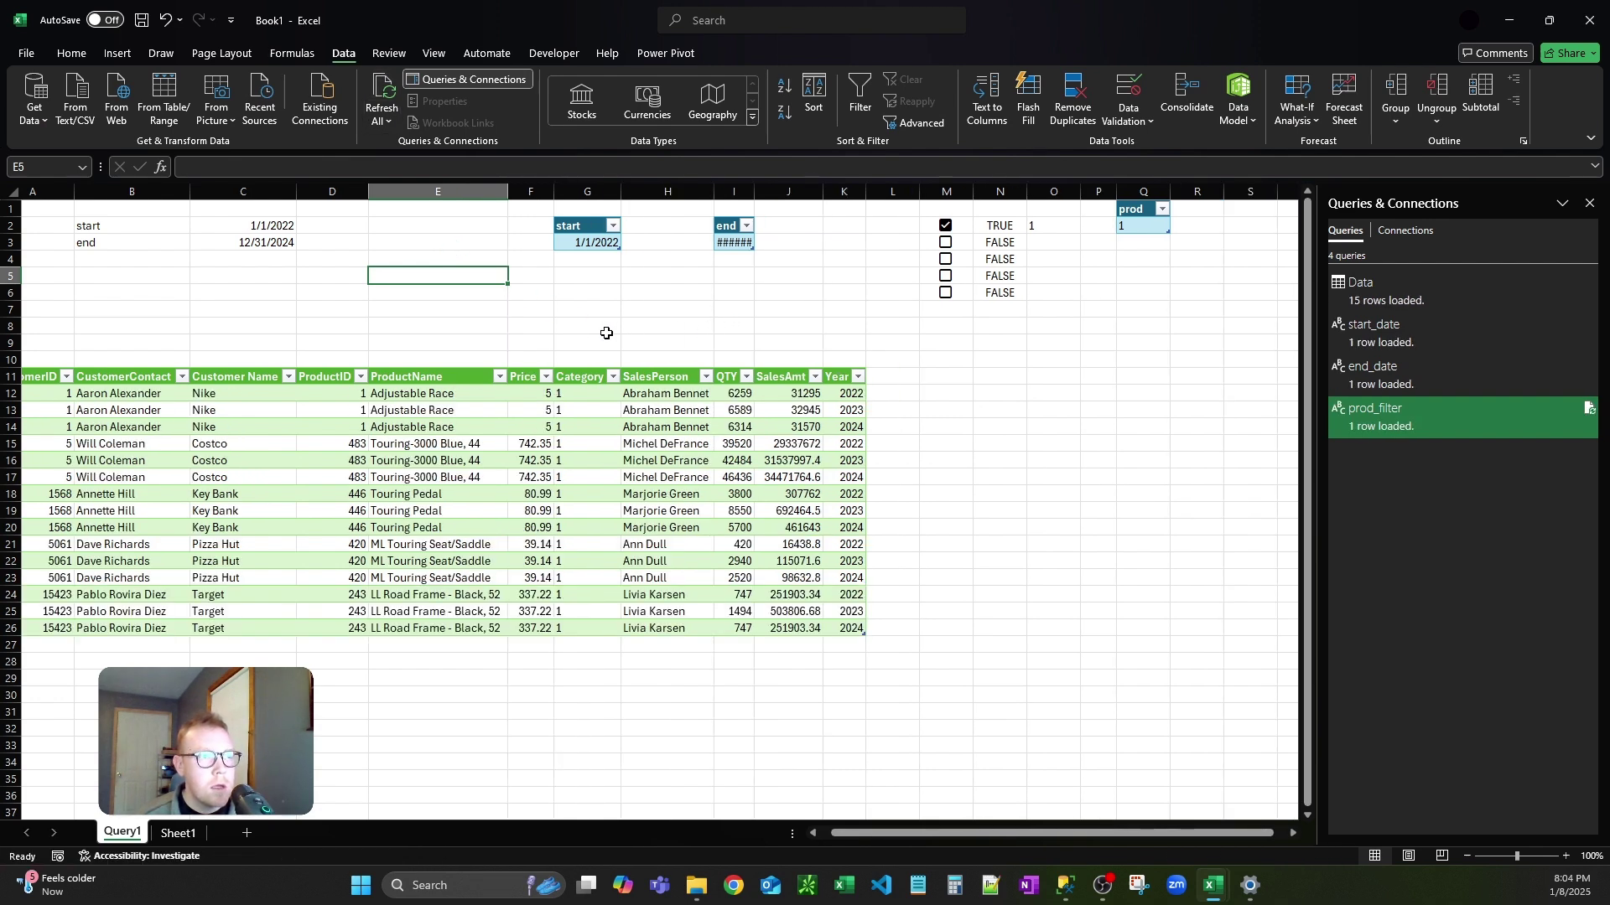
# - Examine the Category and Year columns of the refreshed table, including the list of years available for filtering
pyautogui.moveTo(583, 395); pyautogui.dragTo(587, 493)
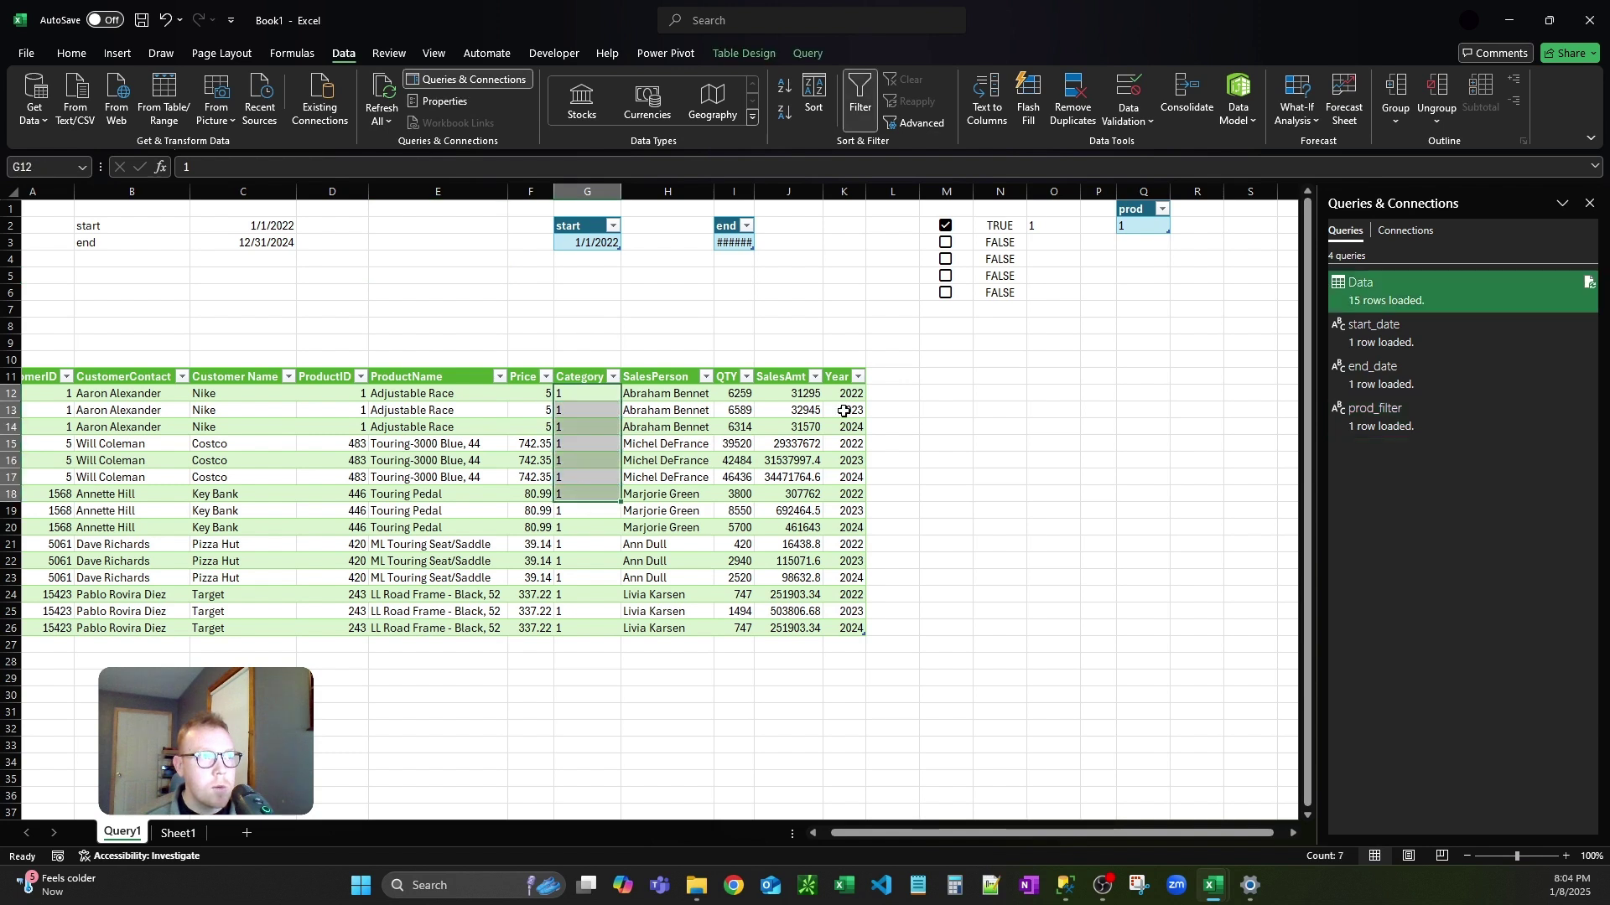
pyautogui.moveTo(862, 399); pyautogui.dragTo(850, 478)
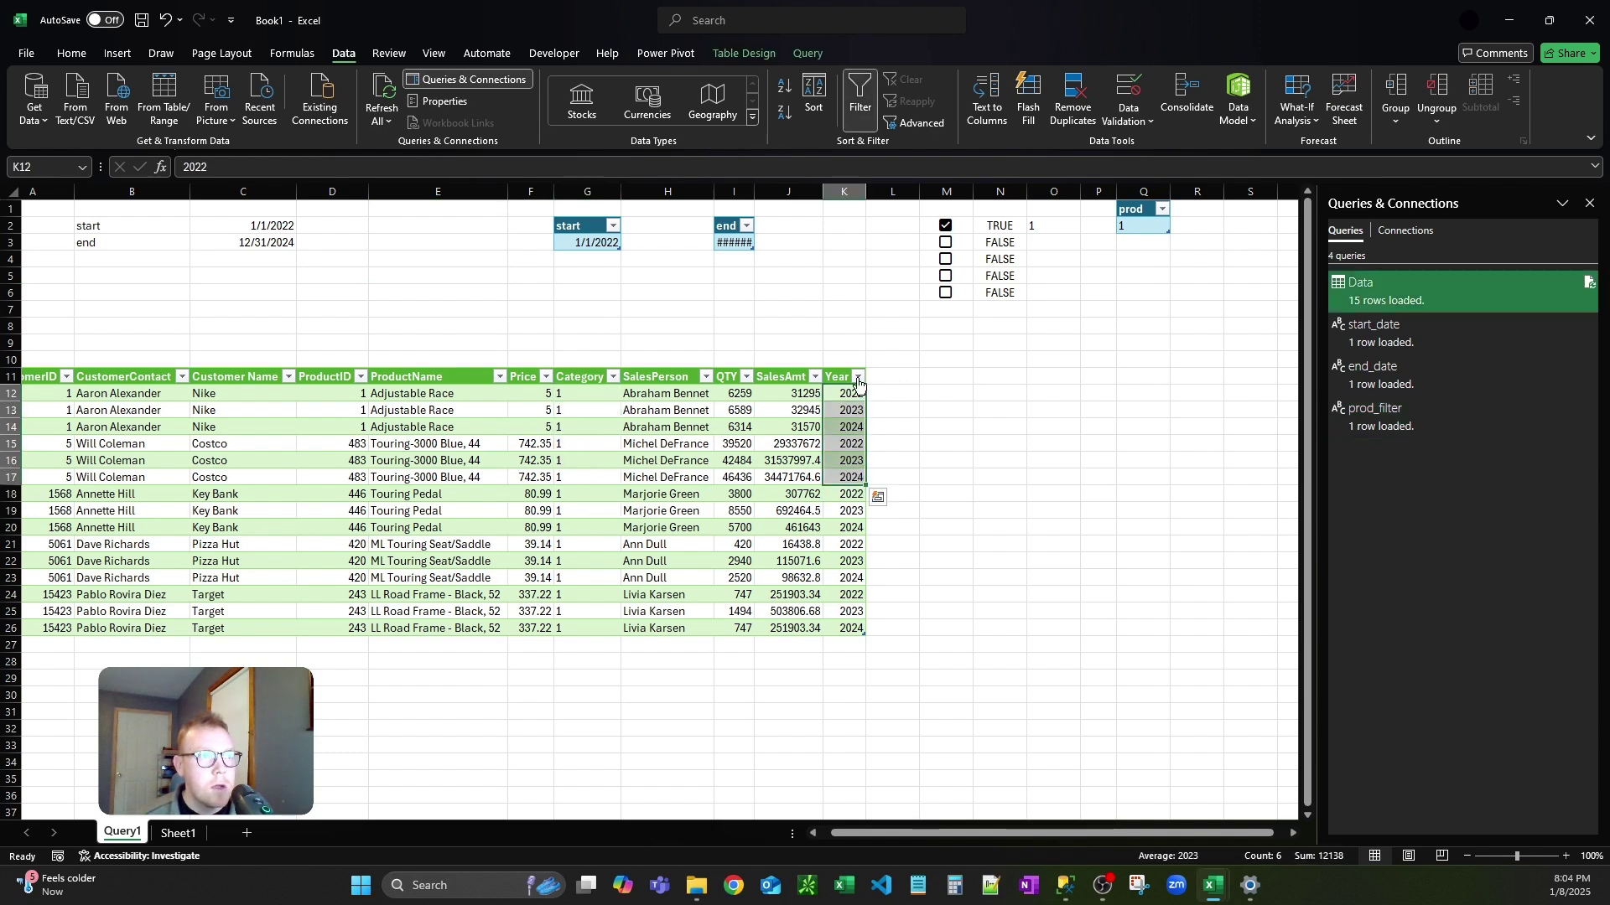
pyautogui.click(857, 377)
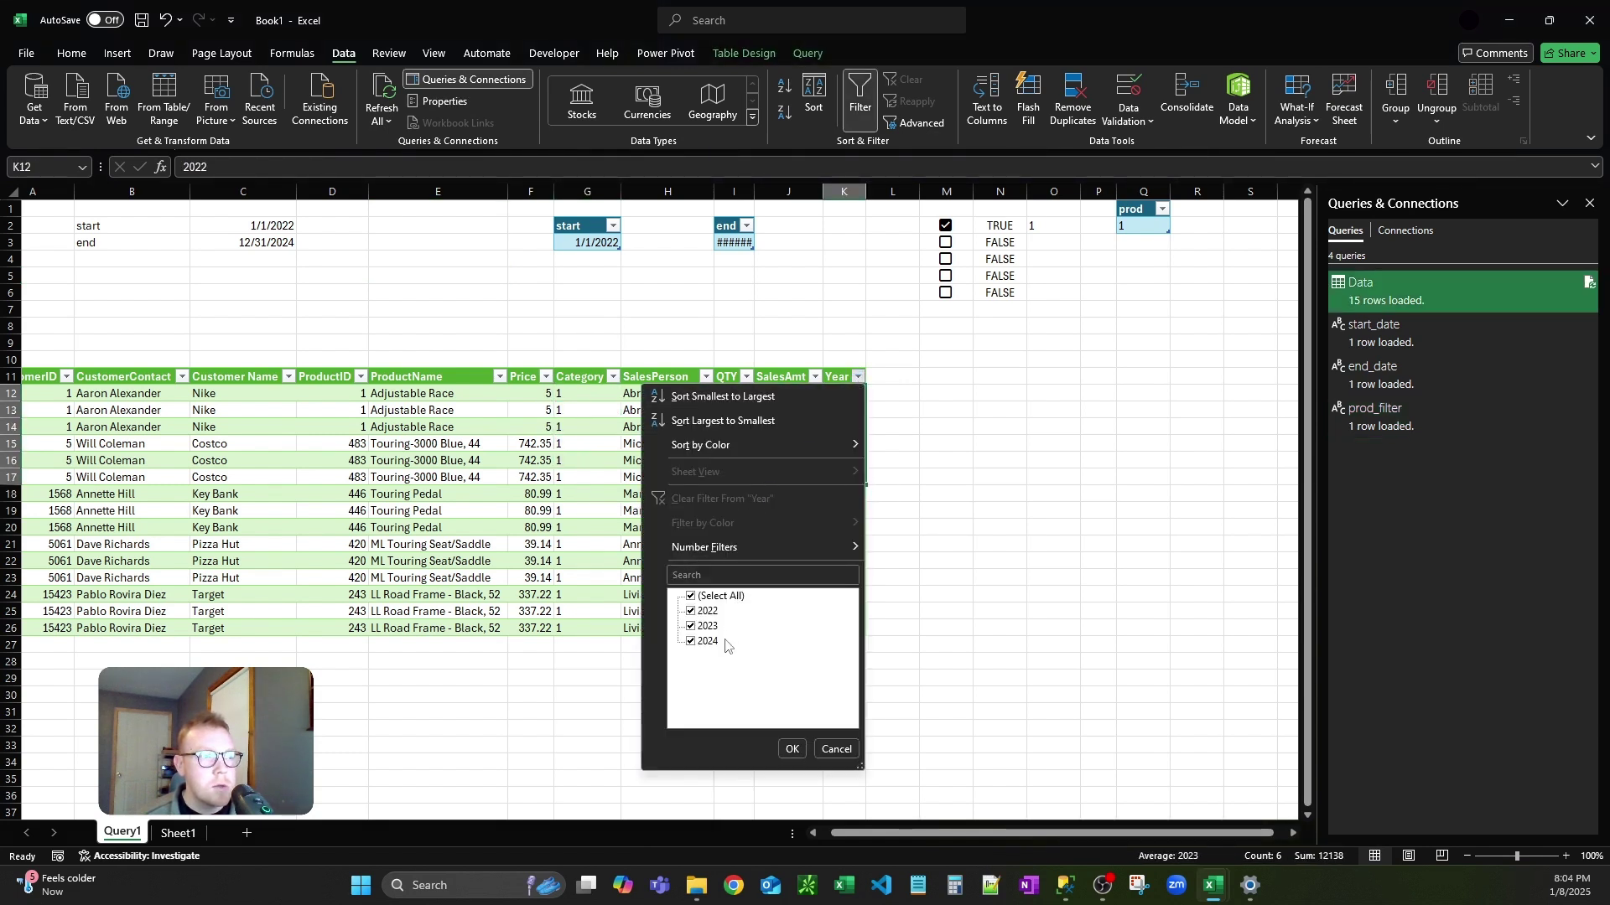
pyautogui.click(309, 252)
# - Set the start date in C2 to 1/1/2024
pyautogui.click(275, 227)
pyautogui.doubleClick(275, 226)
pyautogui.press('BackSpace')
pyautogui.write('4')
pyautogui.press('Return')
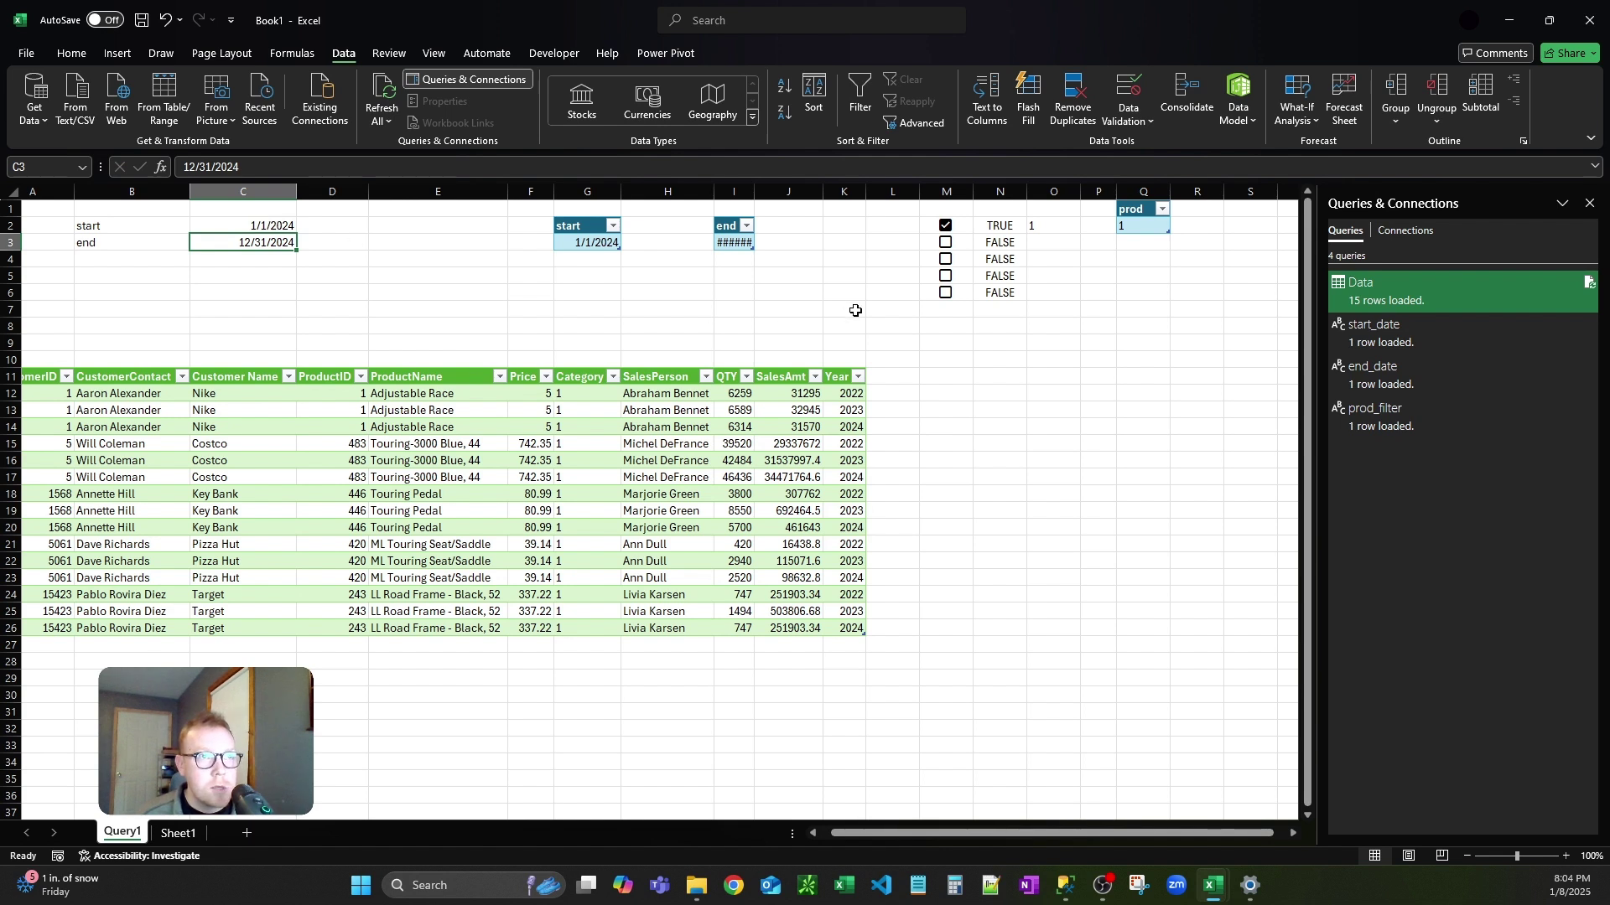
# - Switch the category selection from 1 to 5, refresh all queries, and check the returned Year and Category values
pyautogui.click(945, 225)
pyautogui.click(946, 294)
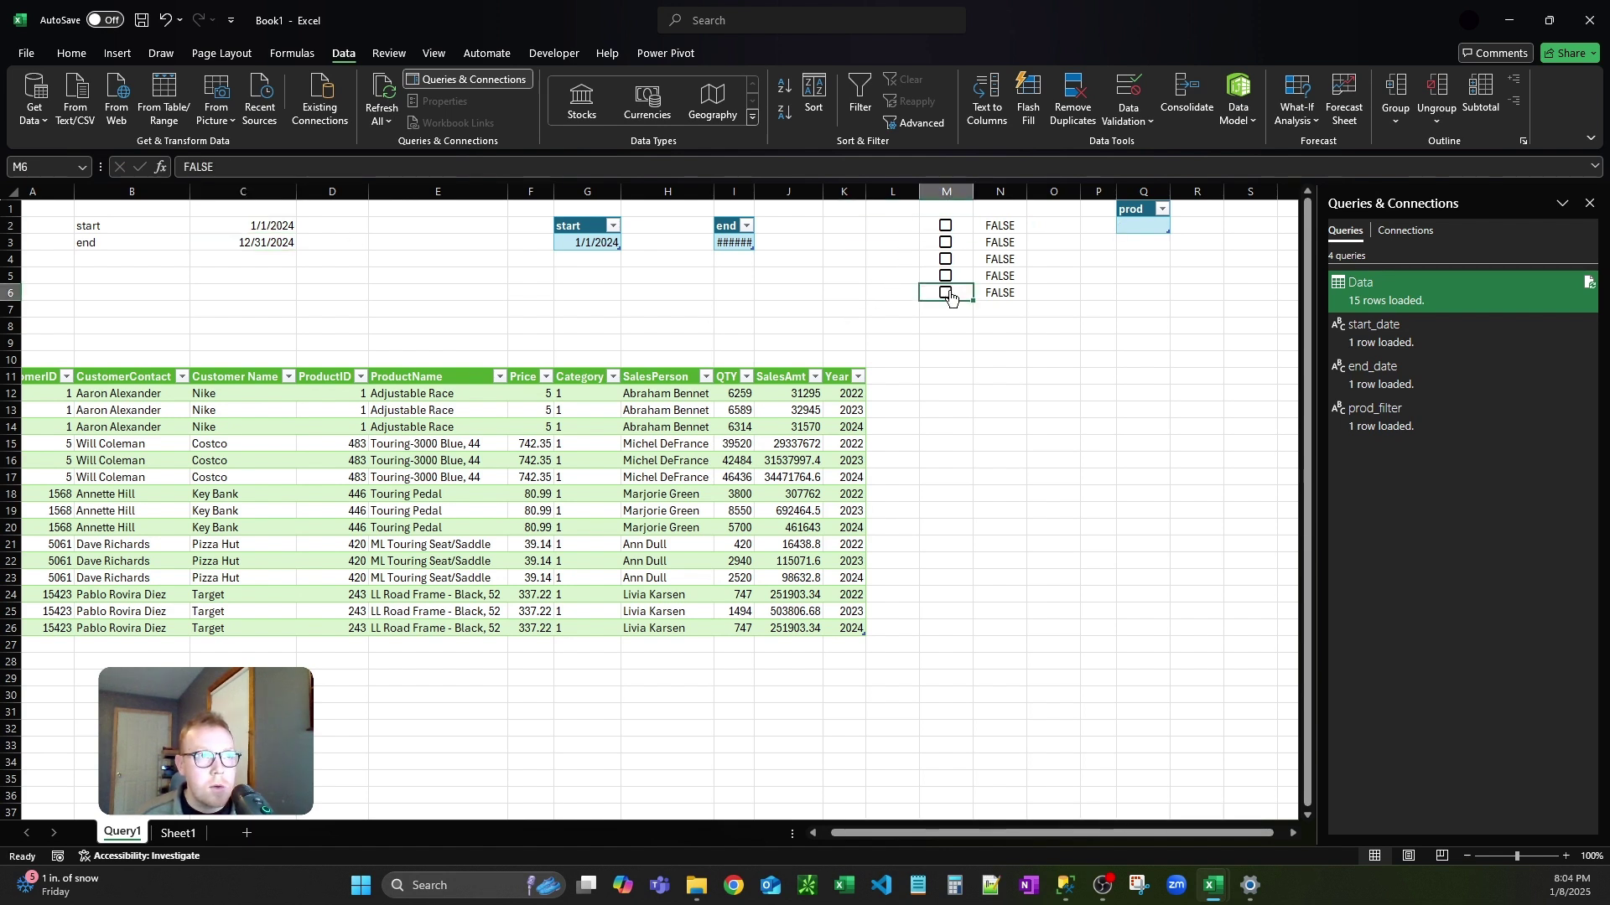
pyautogui.click(382, 99)
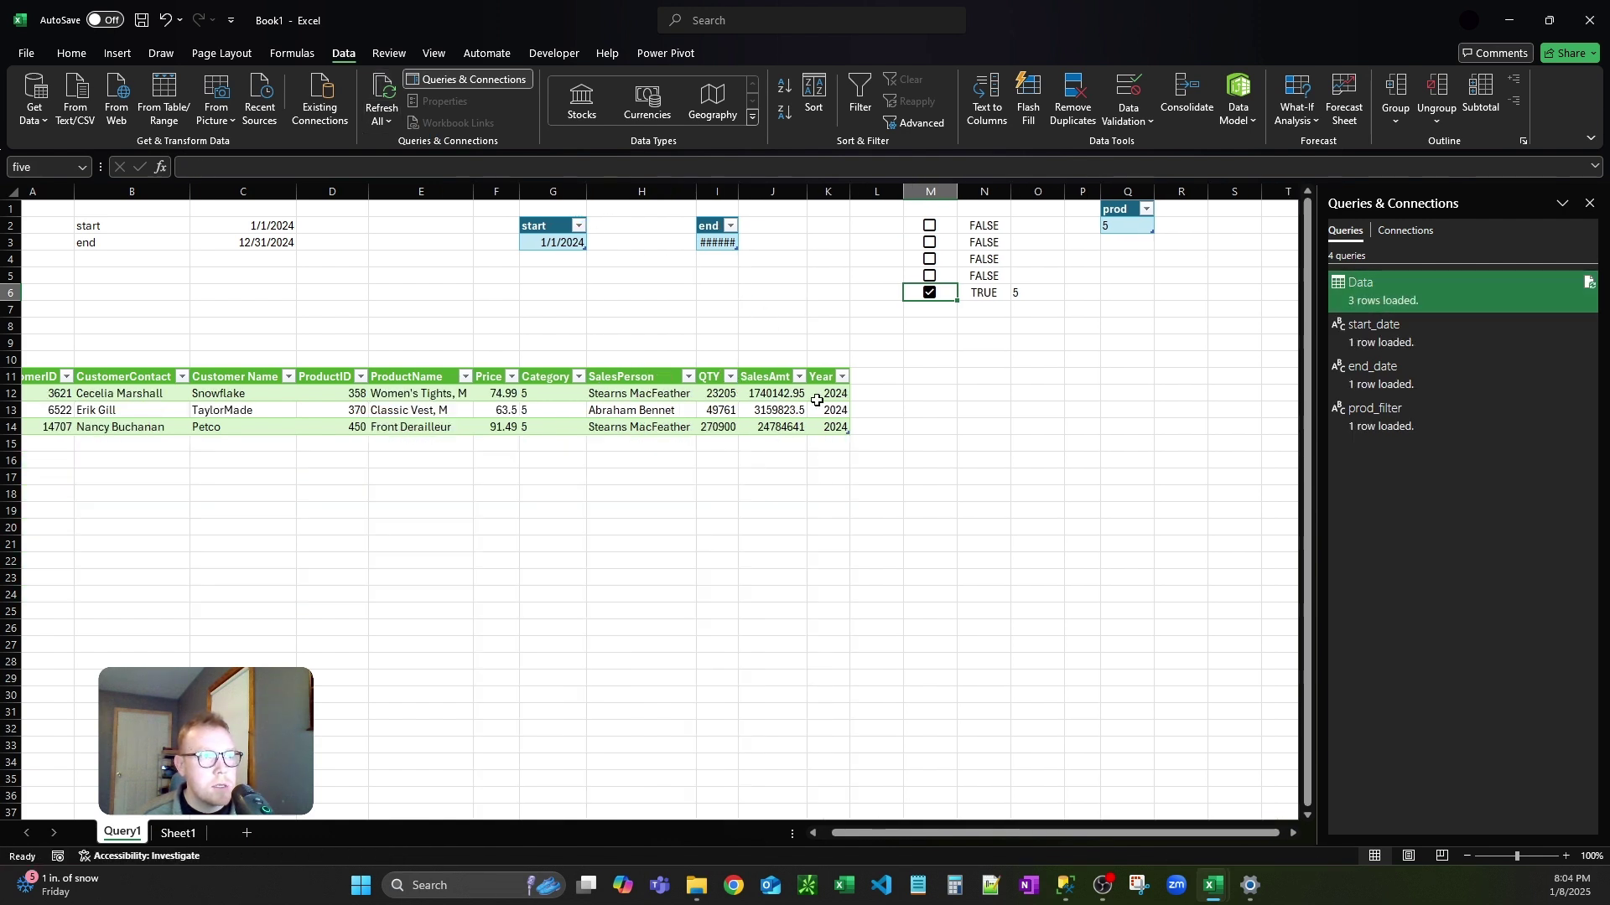
pyautogui.moveTo(823, 393); pyautogui.dragTo(830, 426)
pyautogui.click(549, 410)
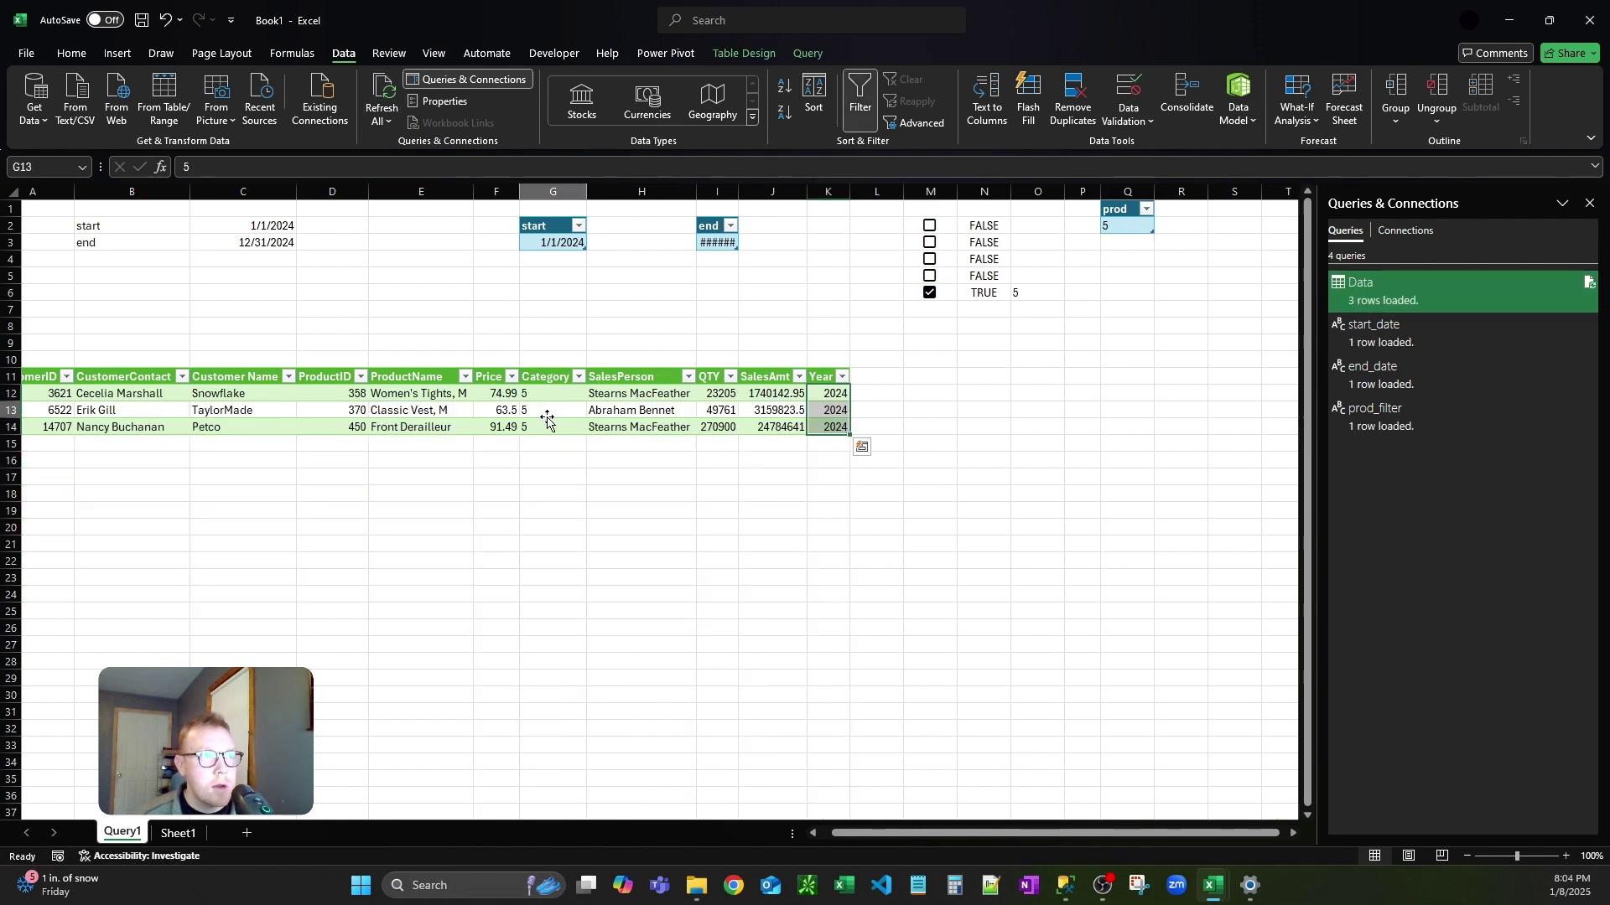
# - Tick the category 2 checkbox alongside category 5 and refresh all queries
pyautogui.click(927, 246)
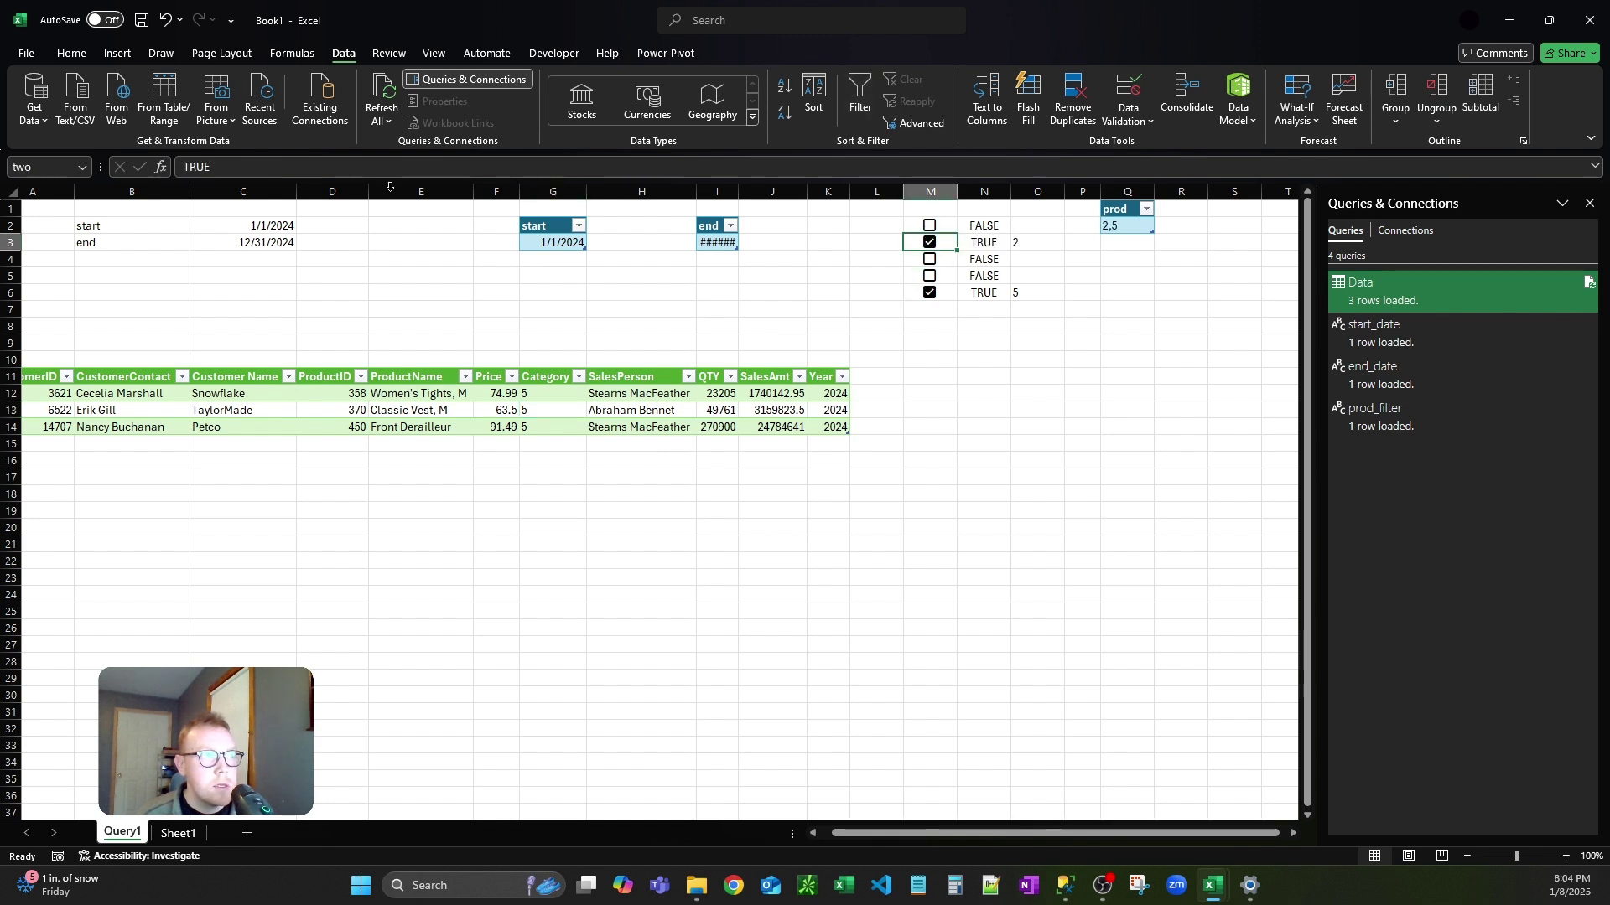
pyautogui.click(553, 279)
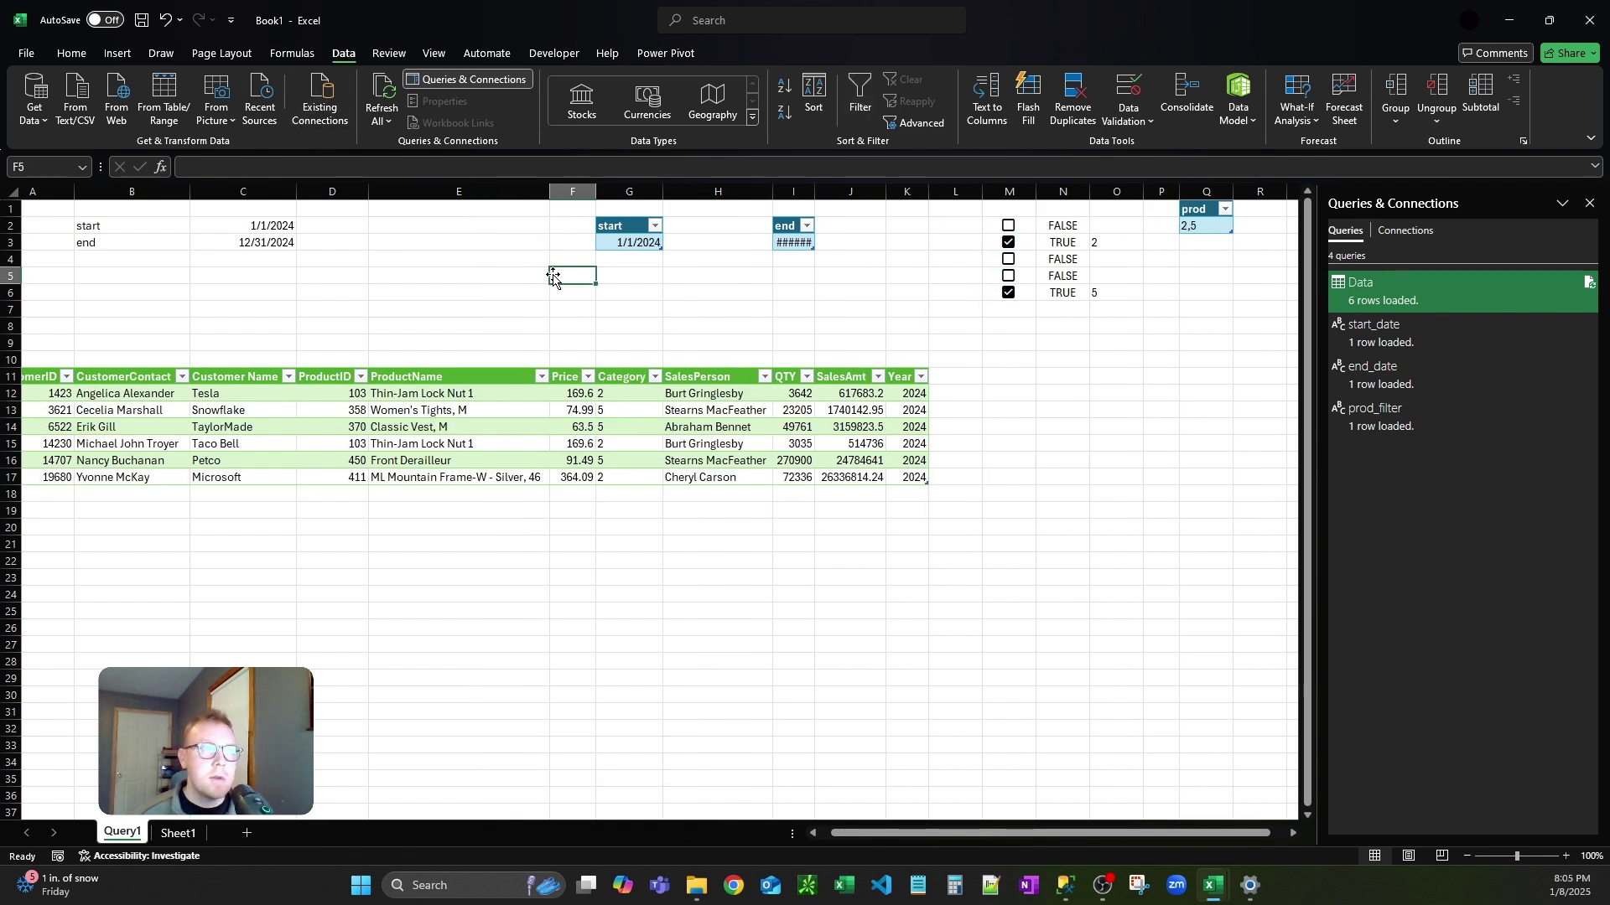